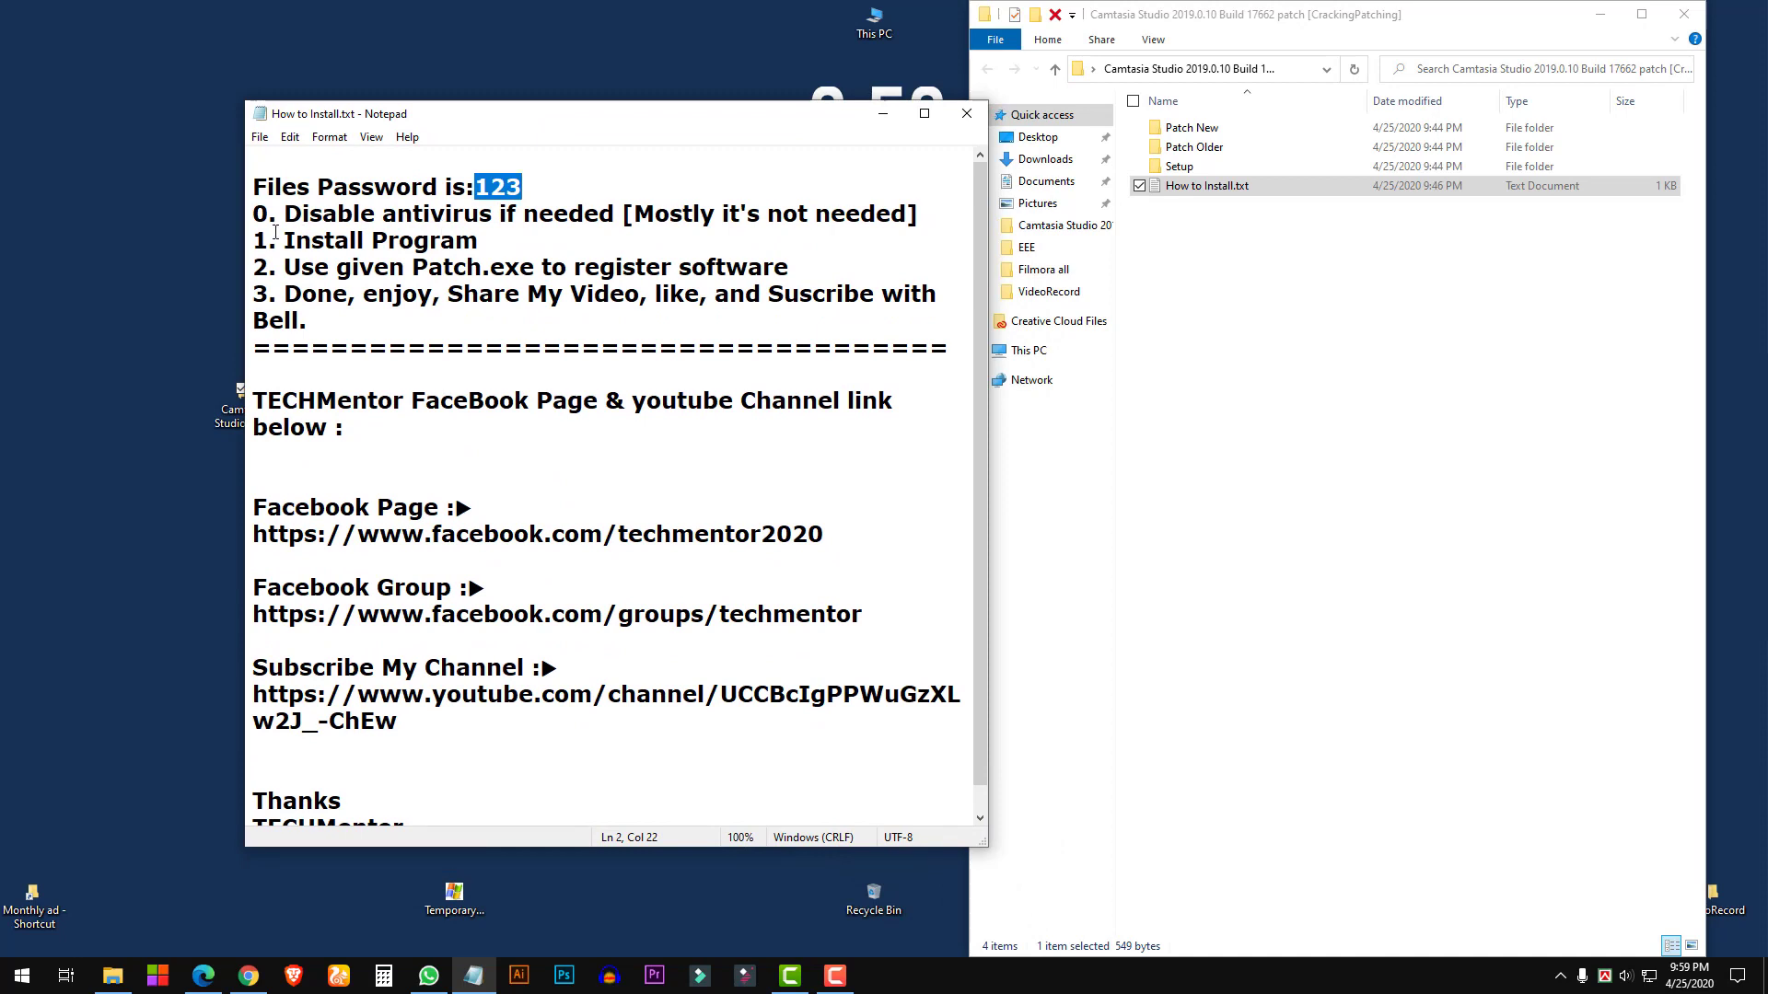
Highlight the antivirus line in the install notes and examine the contents of the Setup folder
{"action": "left_click_drag", "start_coordinate": [285, 218], "coordinate": [506, 214]}
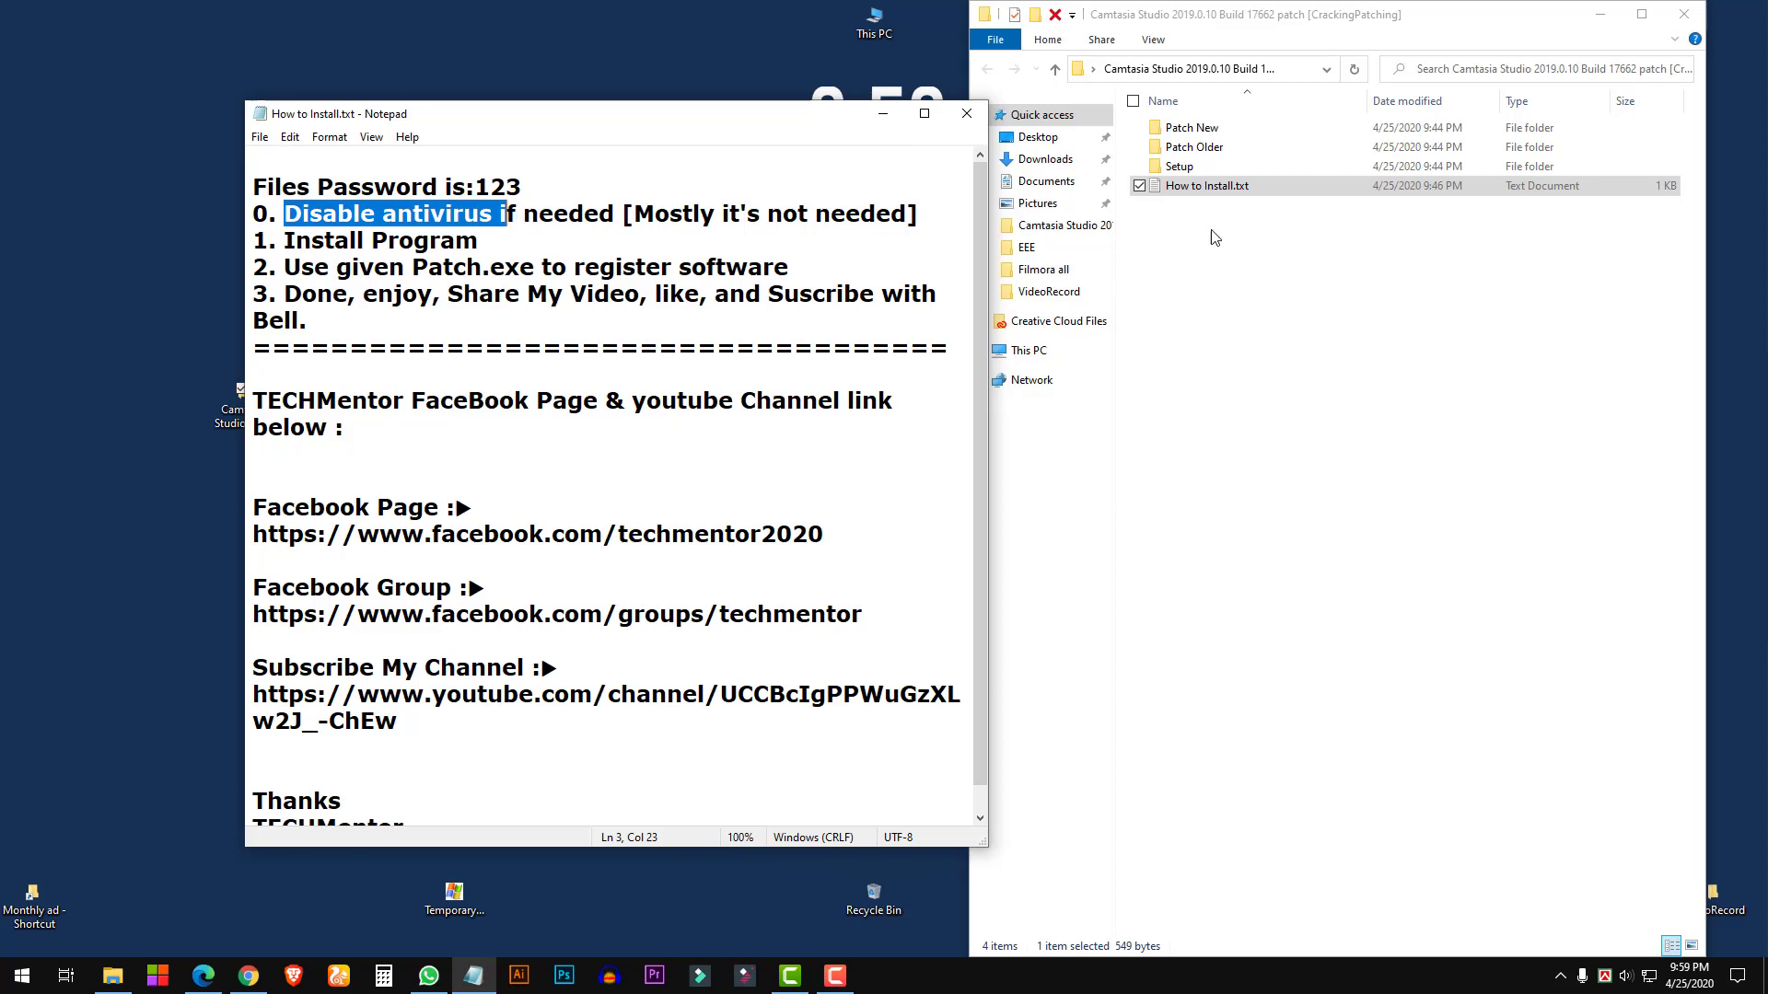
{"action": "double_click", "coordinate": [1181, 168]}
{"action": "left_click", "coordinate": [1196, 134]}
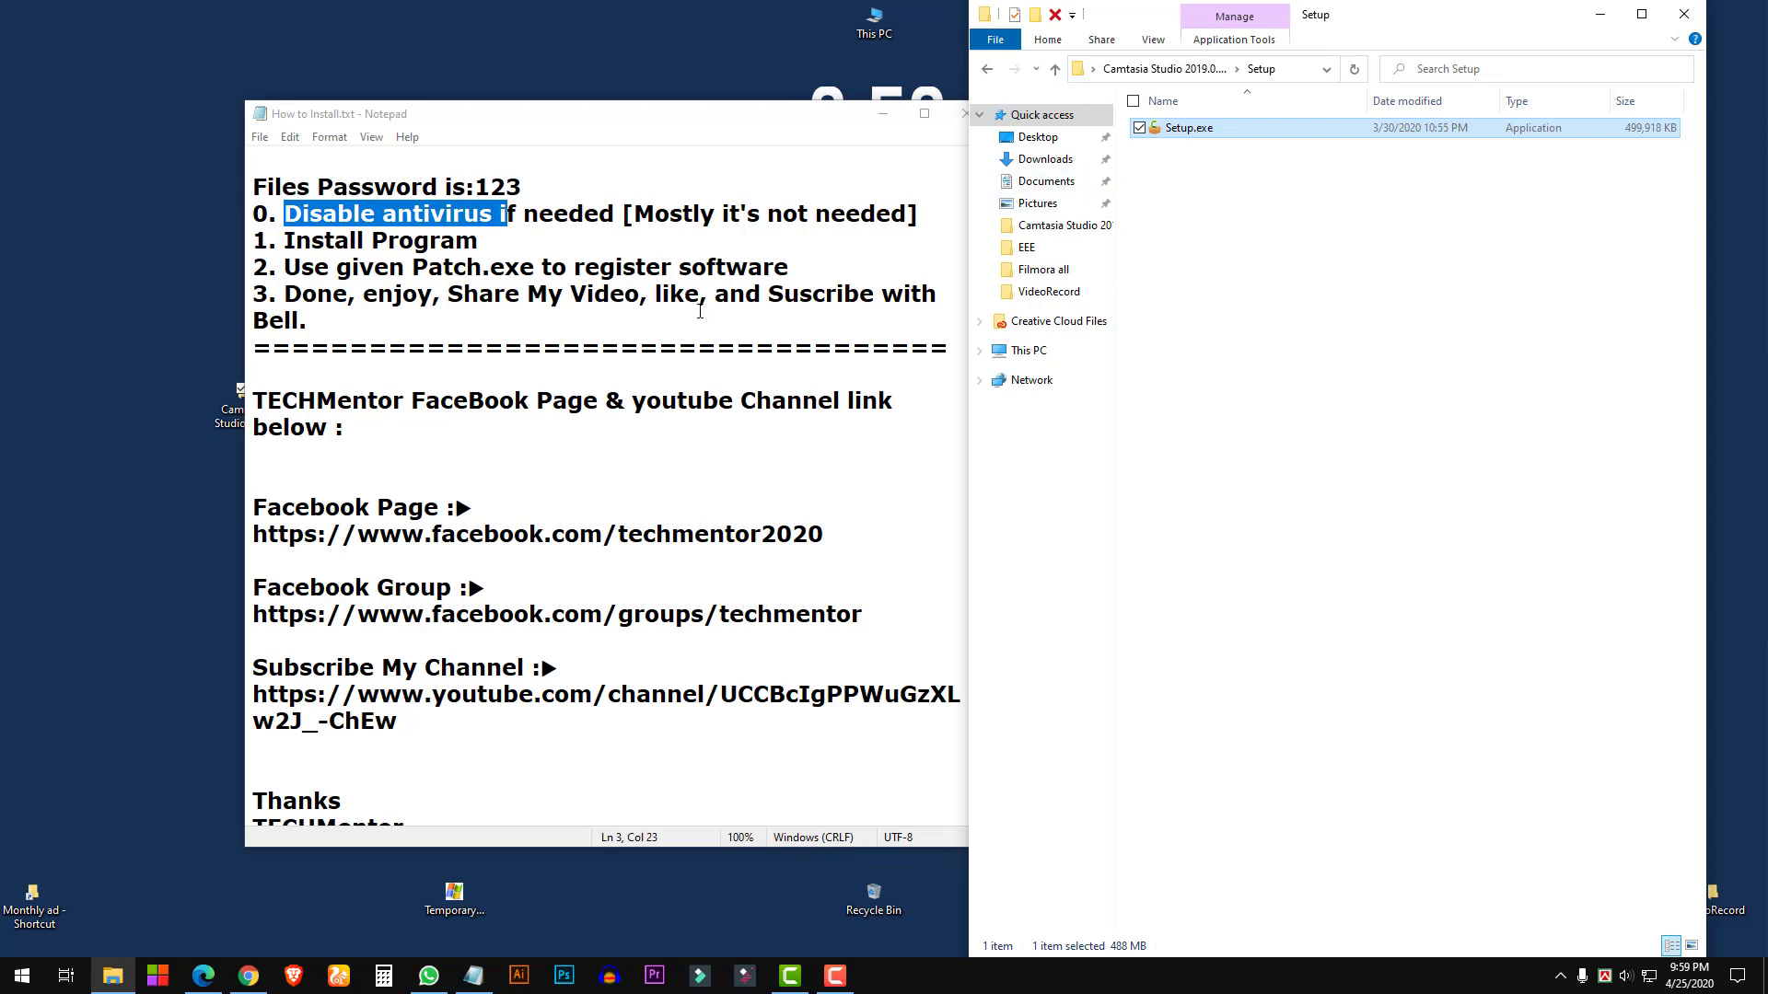
{"action": "left_click", "coordinate": [1055, 69]}
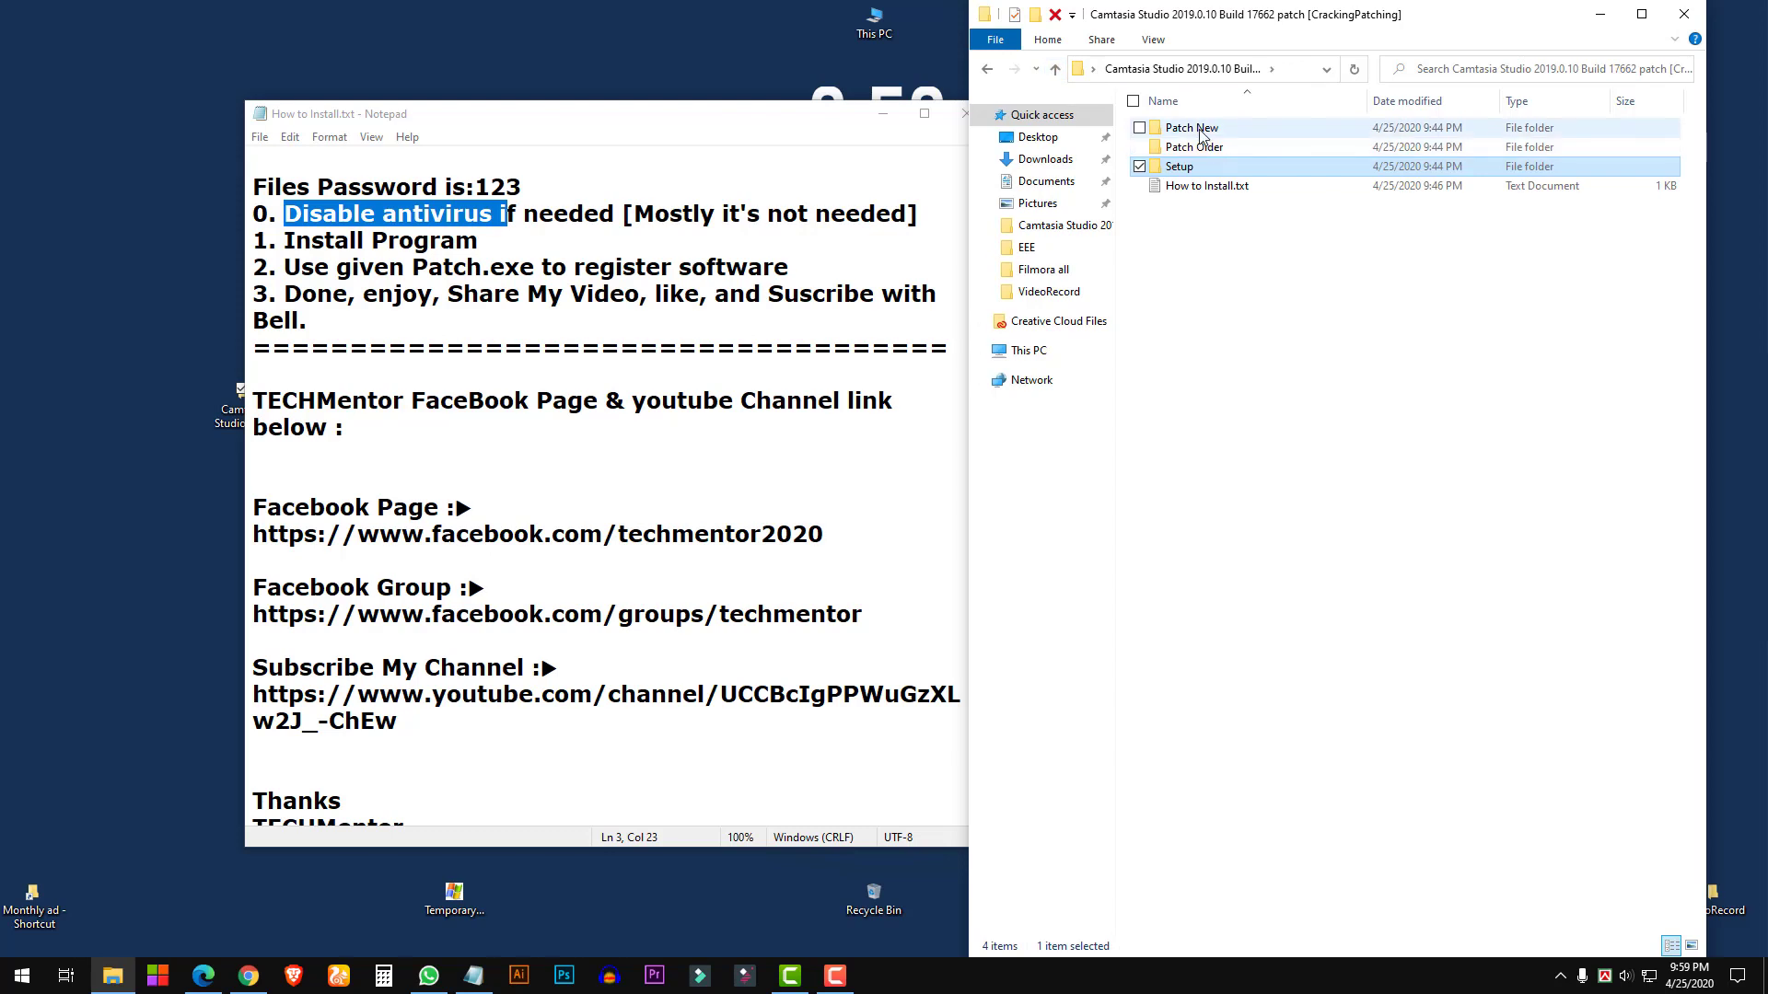
Examine the contents of the Patch Older and Patch New folders
{"action": "left_click", "coordinate": [1201, 131]}
{"action": "left_click", "coordinate": [1223, 152]}
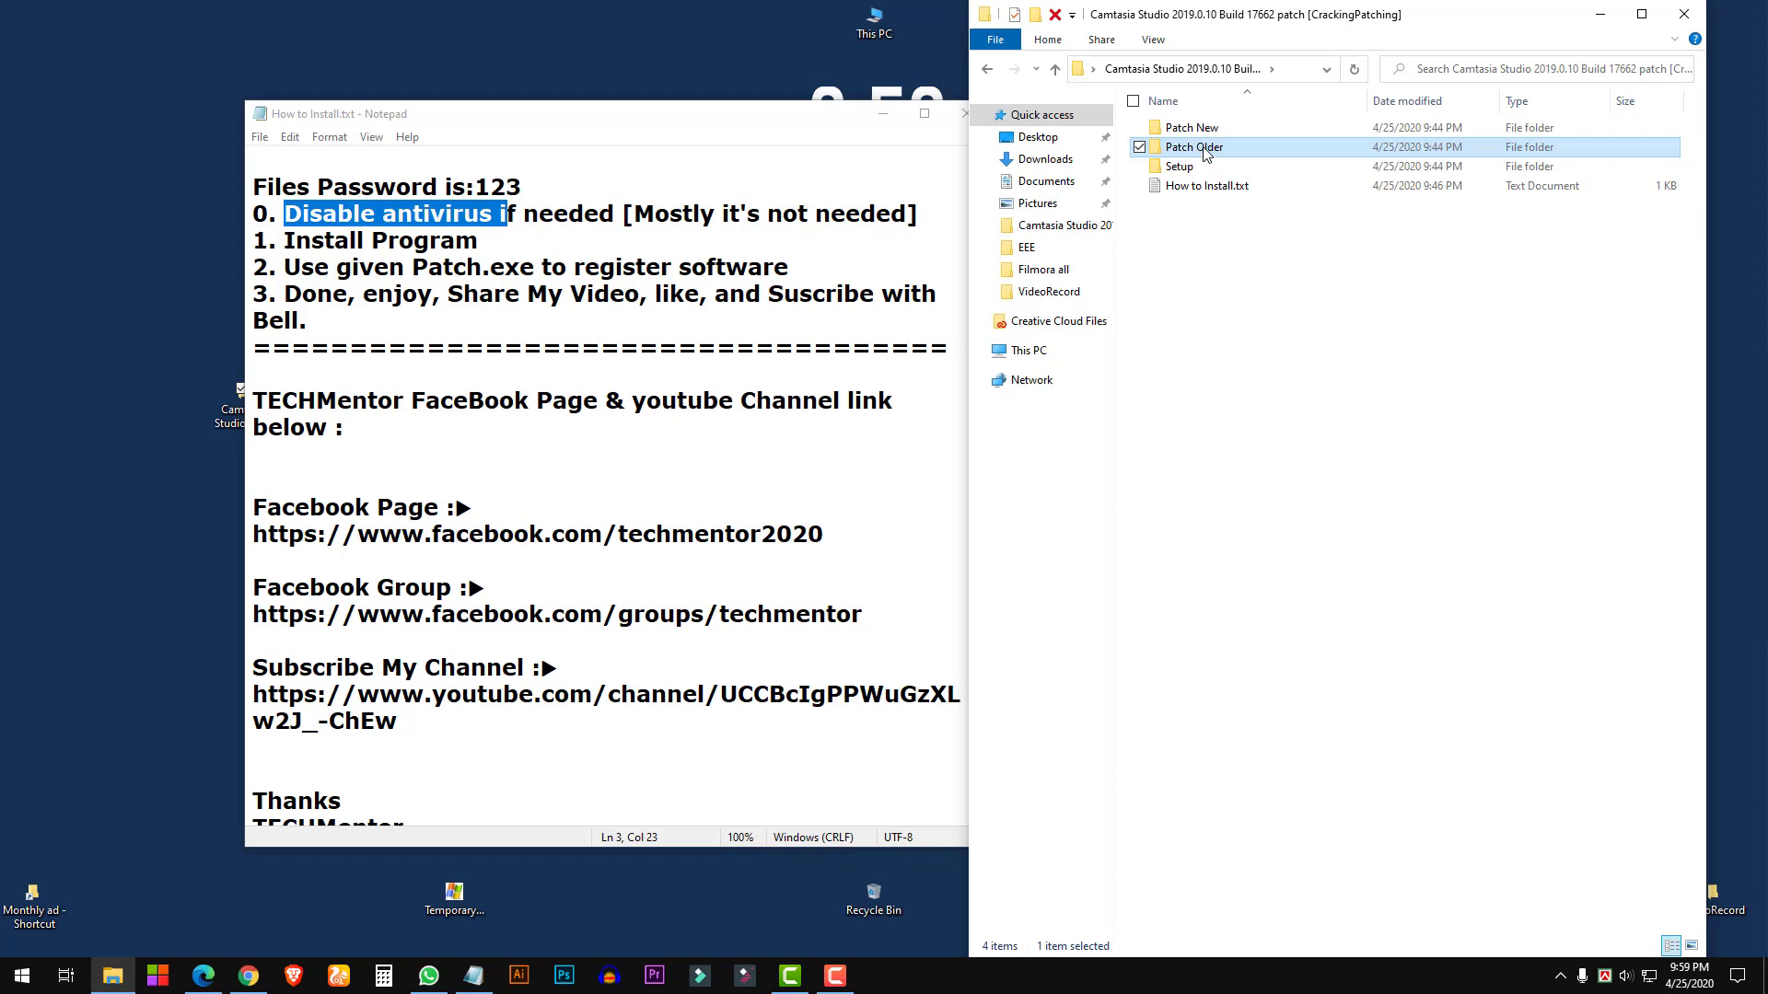
{"action": "double_click", "coordinate": [1203, 149]}
{"action": "left_click", "coordinate": [1198, 133]}
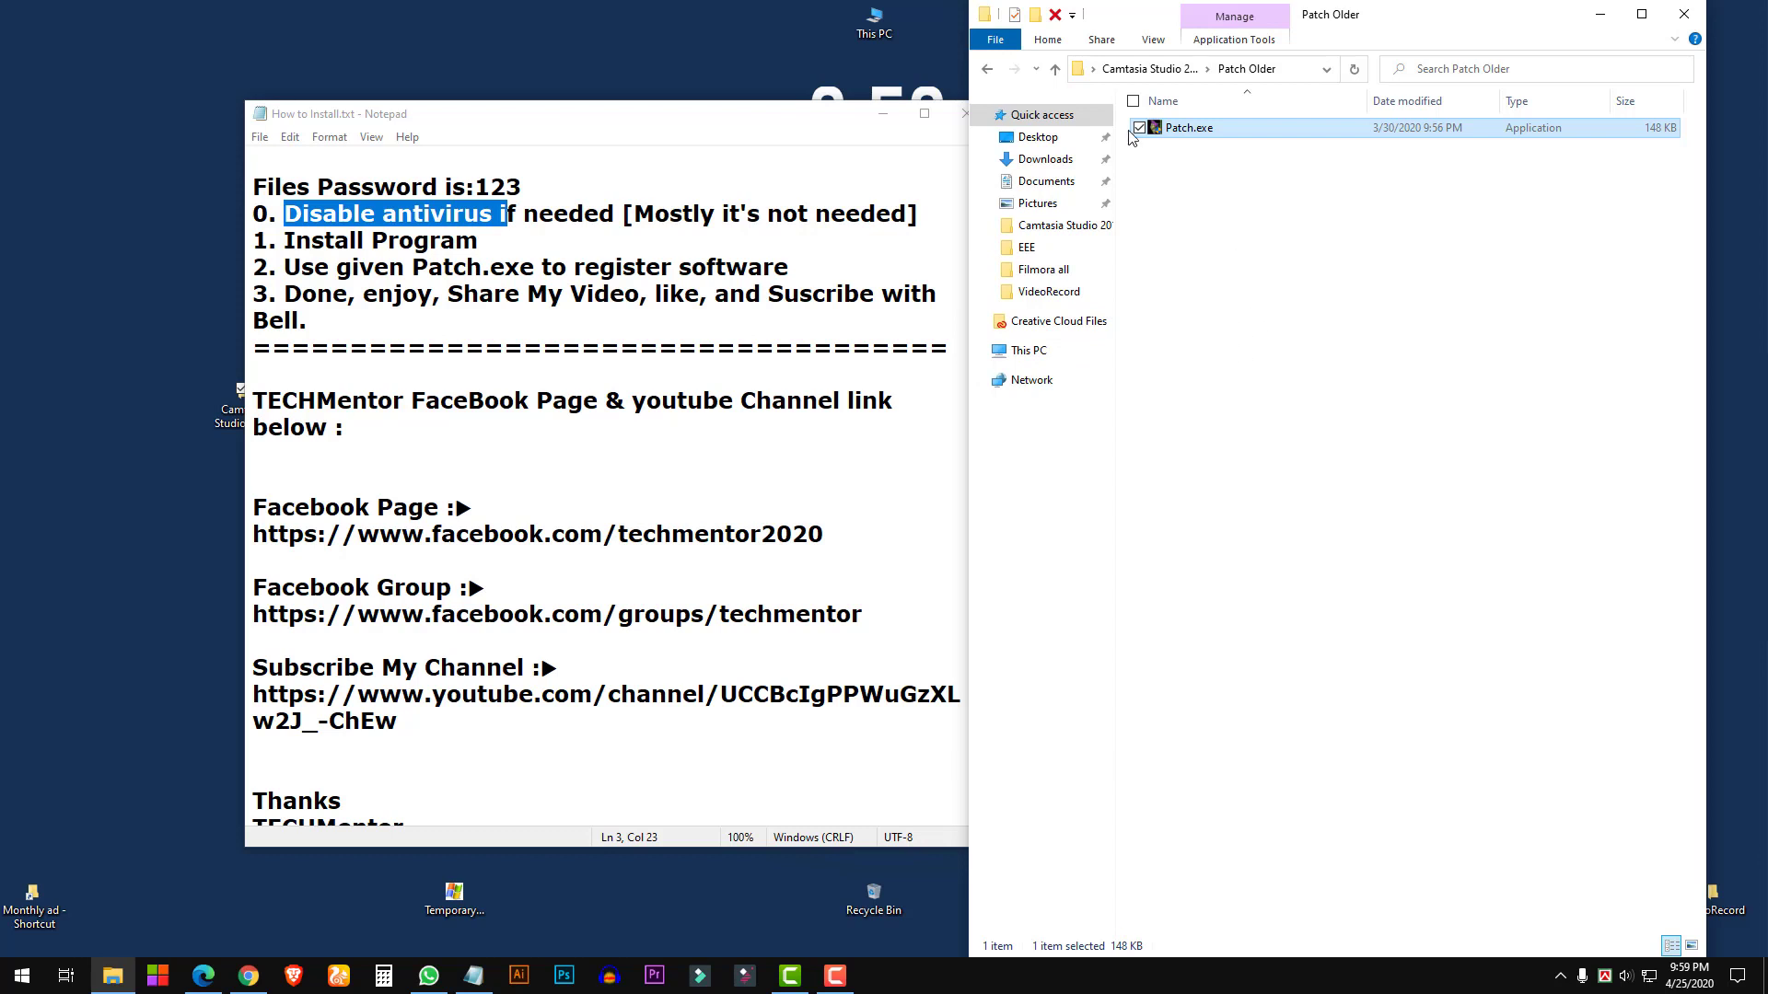
{"action": "left_click", "coordinate": [987, 71]}
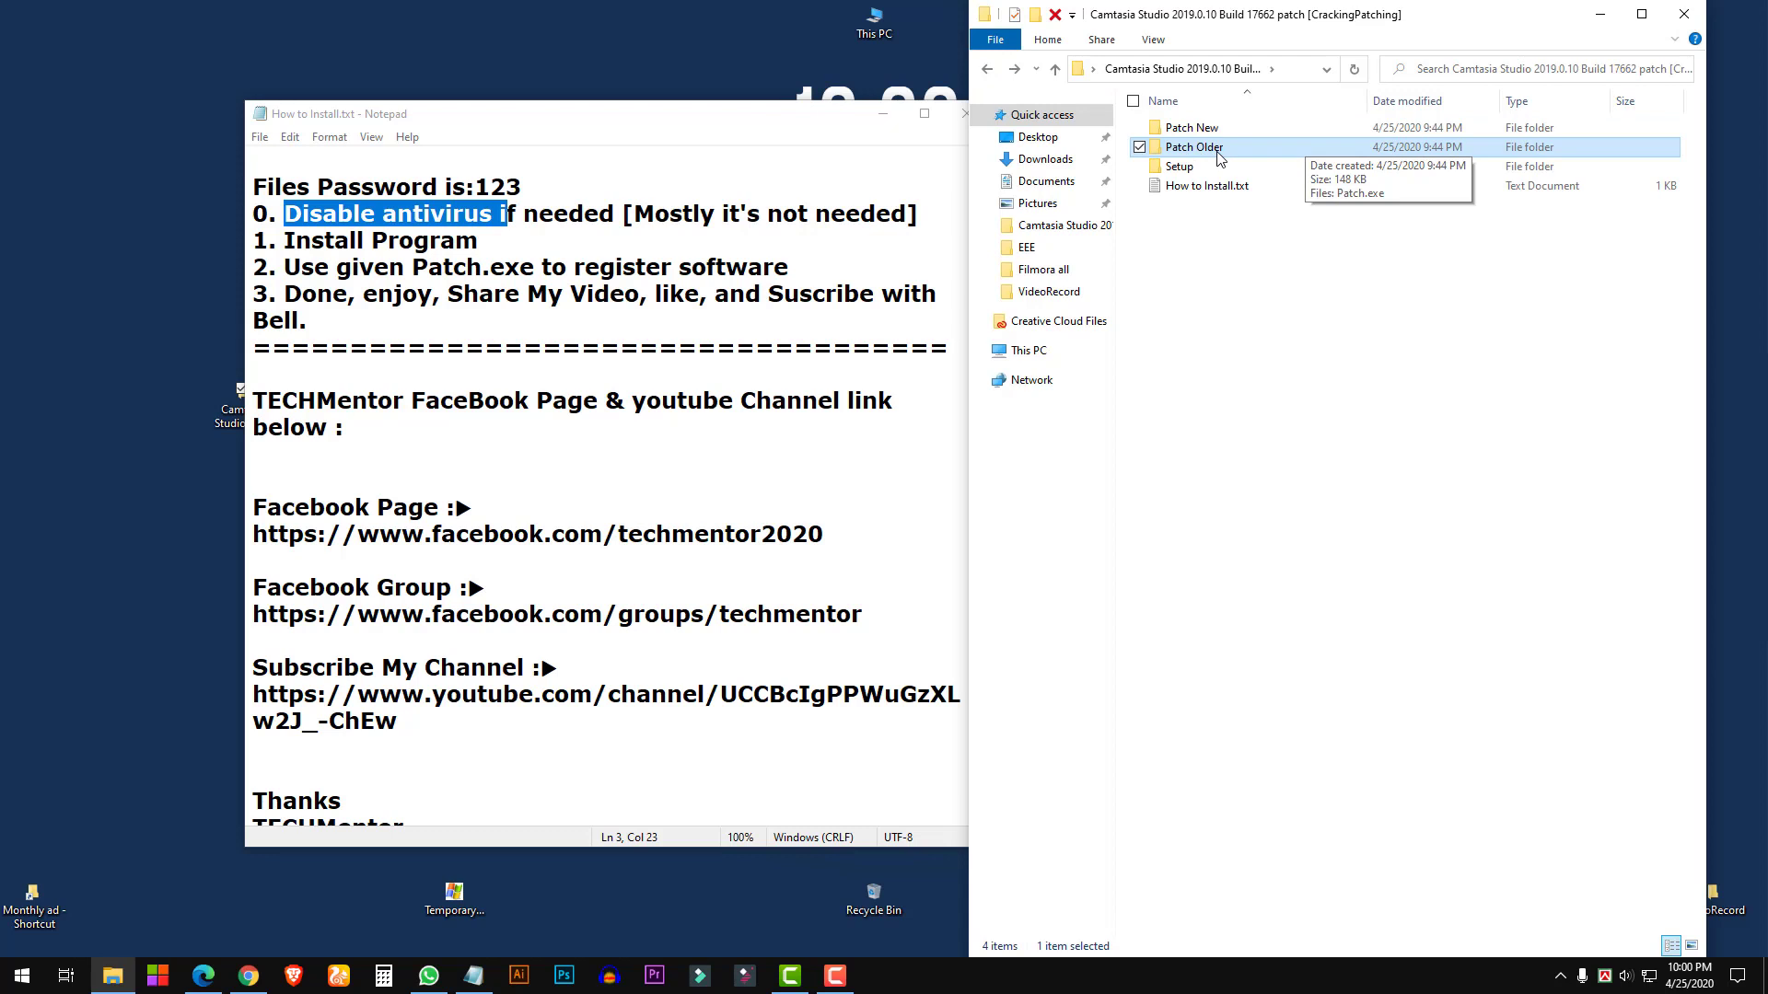
{"action": "double_click", "coordinate": [1192, 130]}
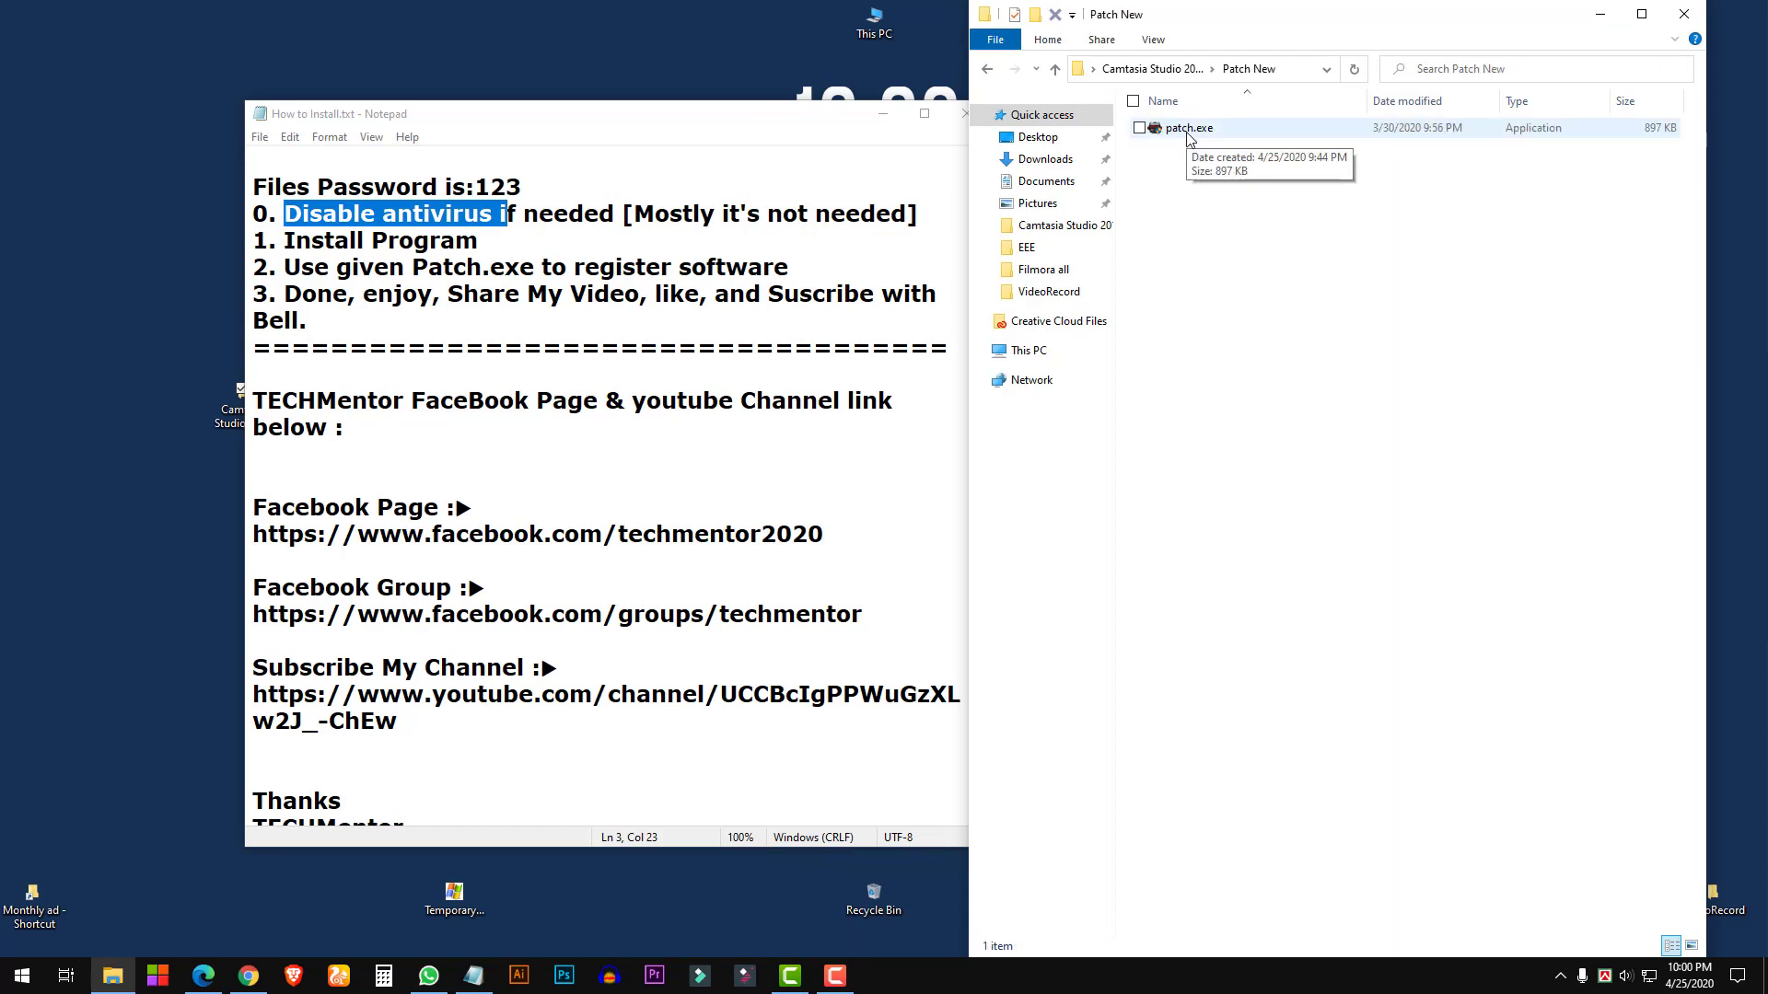
Clear the open windows from the desktop, refresh it, and switch to Camtasia
{"action": "left_click", "coordinate": [882, 114]}
{"action": "right_click", "coordinate": [863, 369]}
{"action": "left_click", "coordinate": [898, 418]}
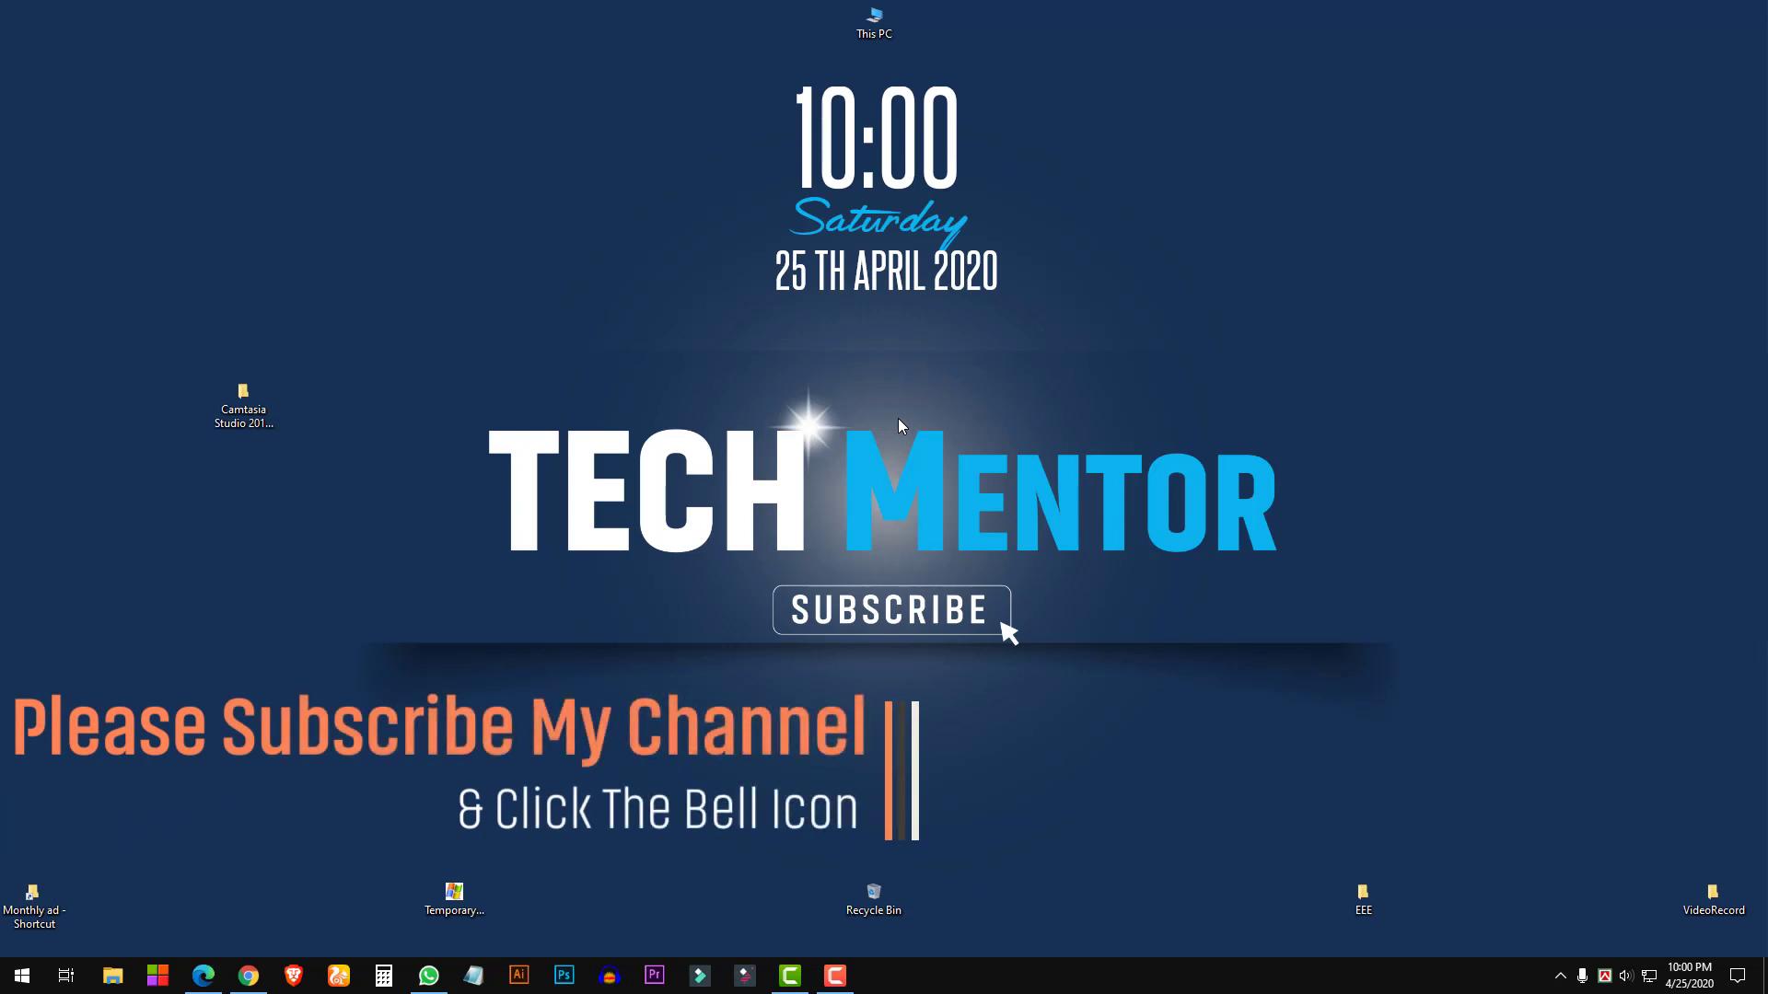
{"action": "left_click", "coordinate": [794, 978]}
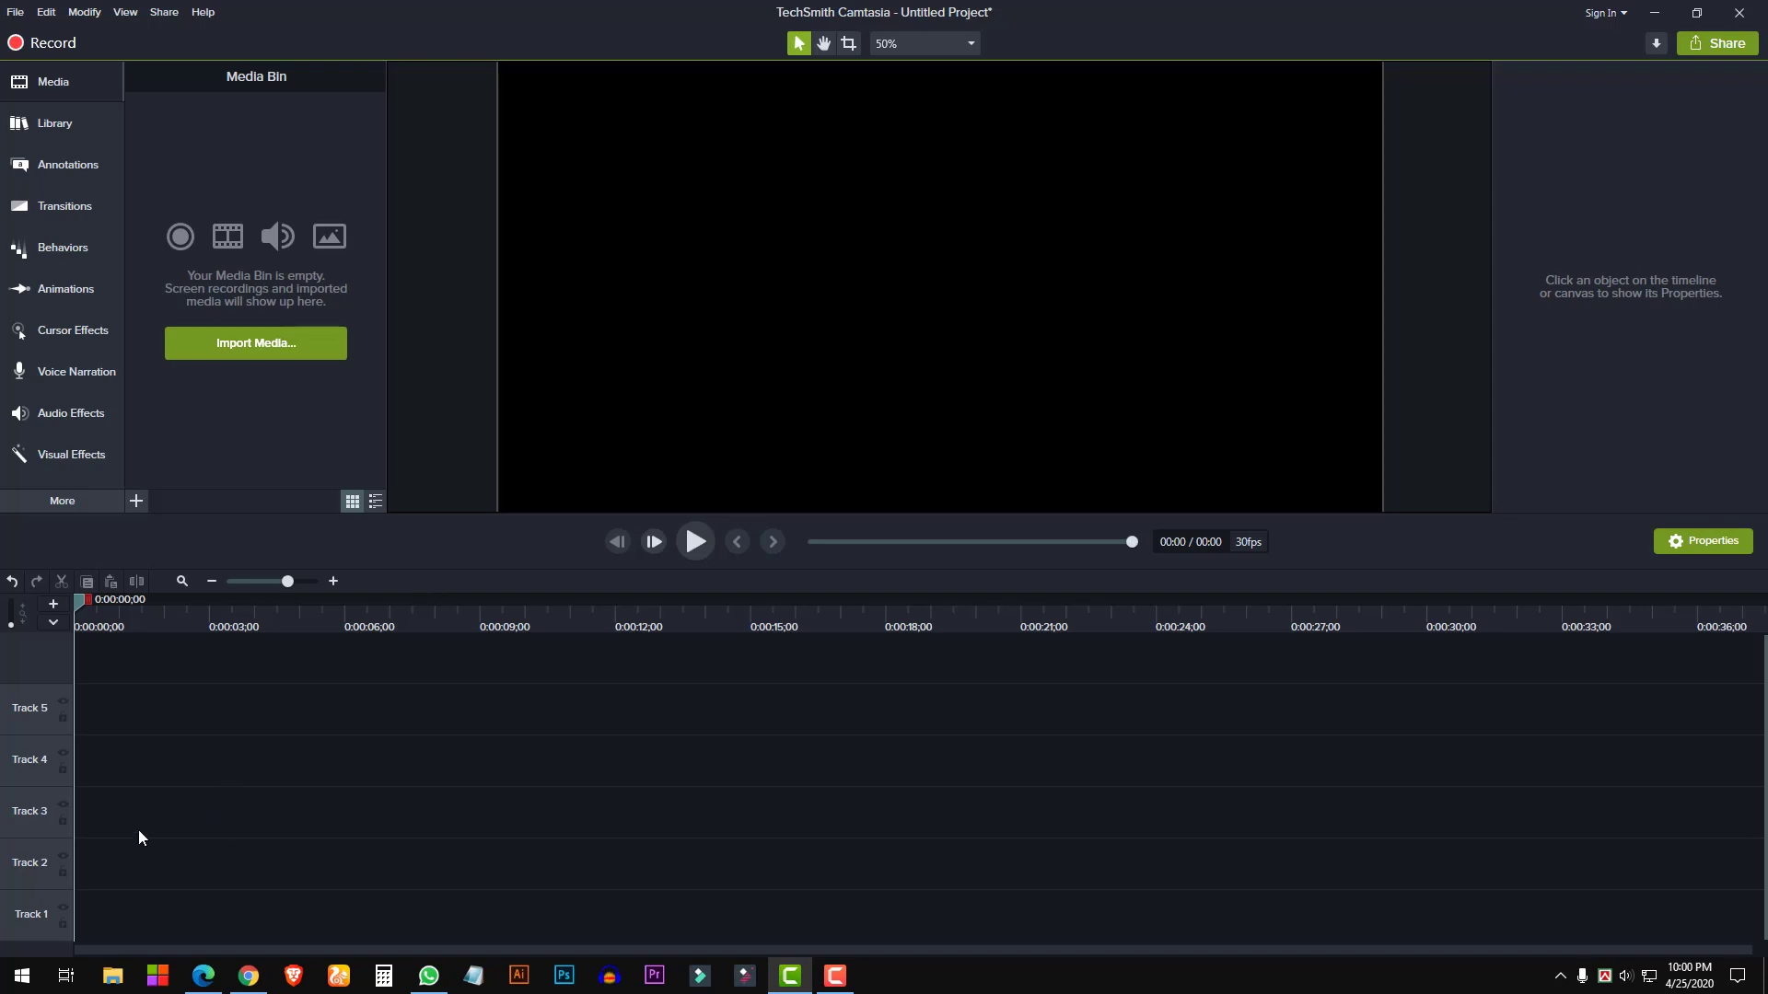
{"action": "left_click_drag", "start_coordinate": [103, 685], "coordinate": [569, 926]}
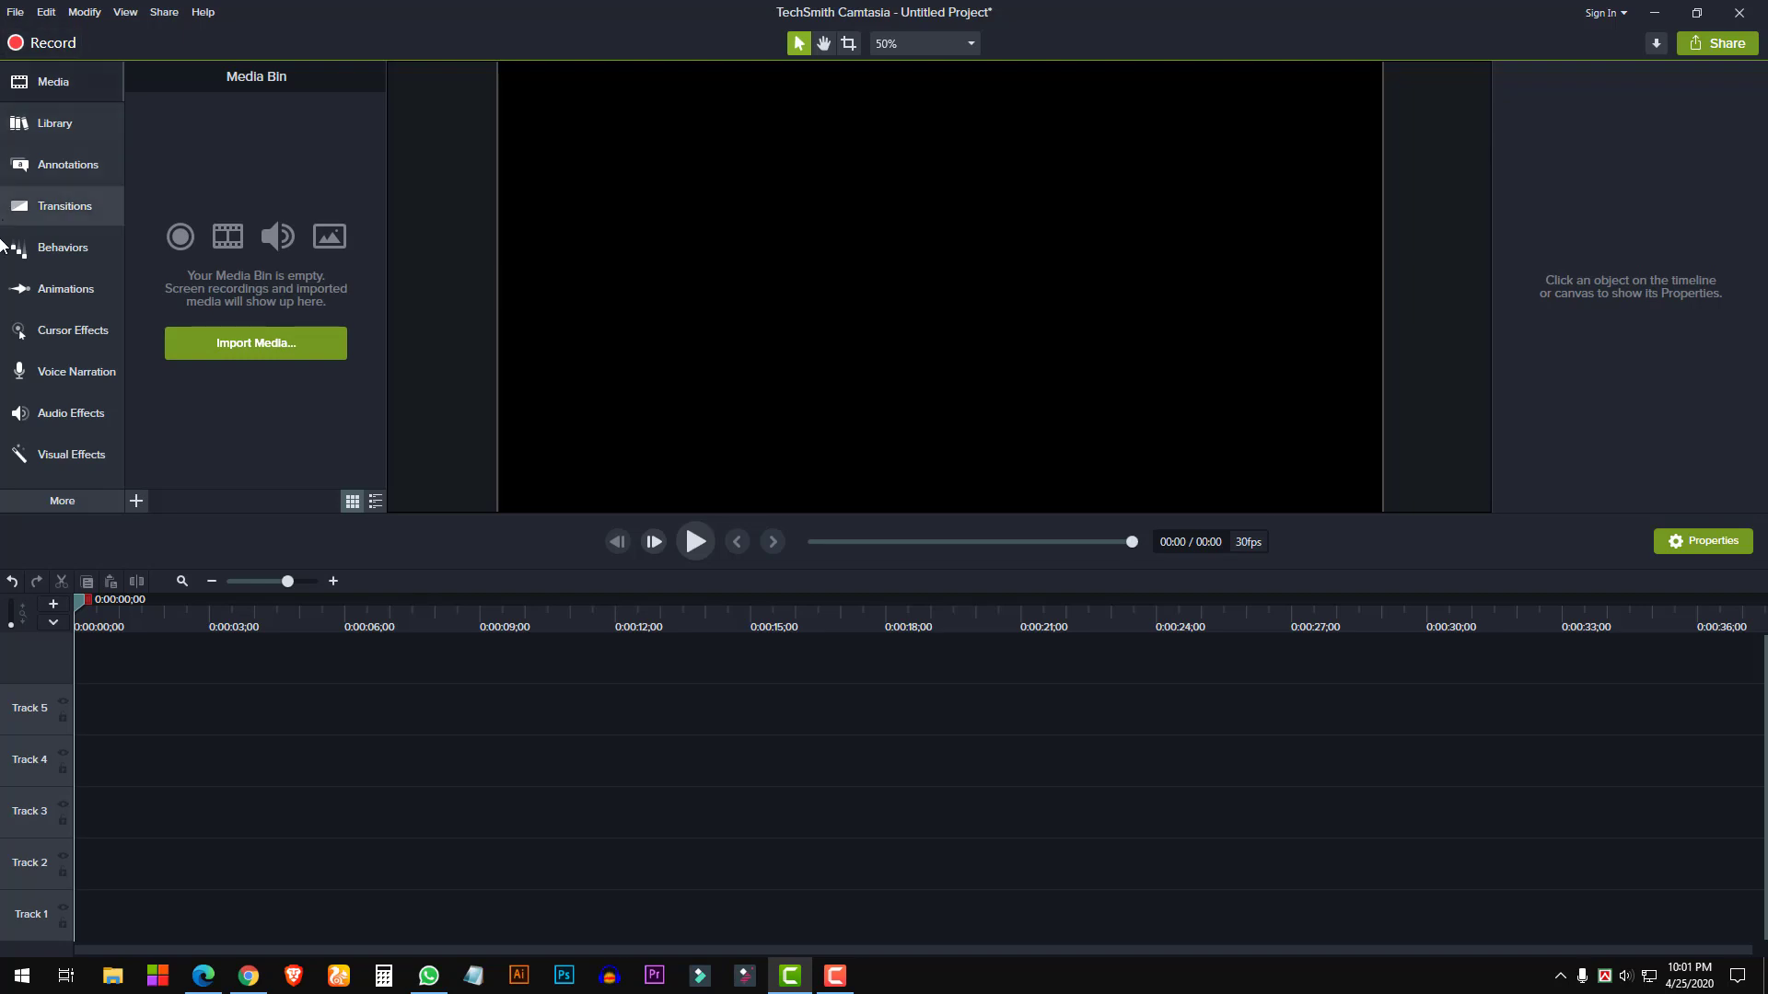
Import My Intro F.mp4 and VID_20200421_022123.mp4 from the VideoRecord folder into the media bin
{"action": "left_click", "coordinate": [47, 81]}
{"action": "left_click", "coordinate": [47, 81]}
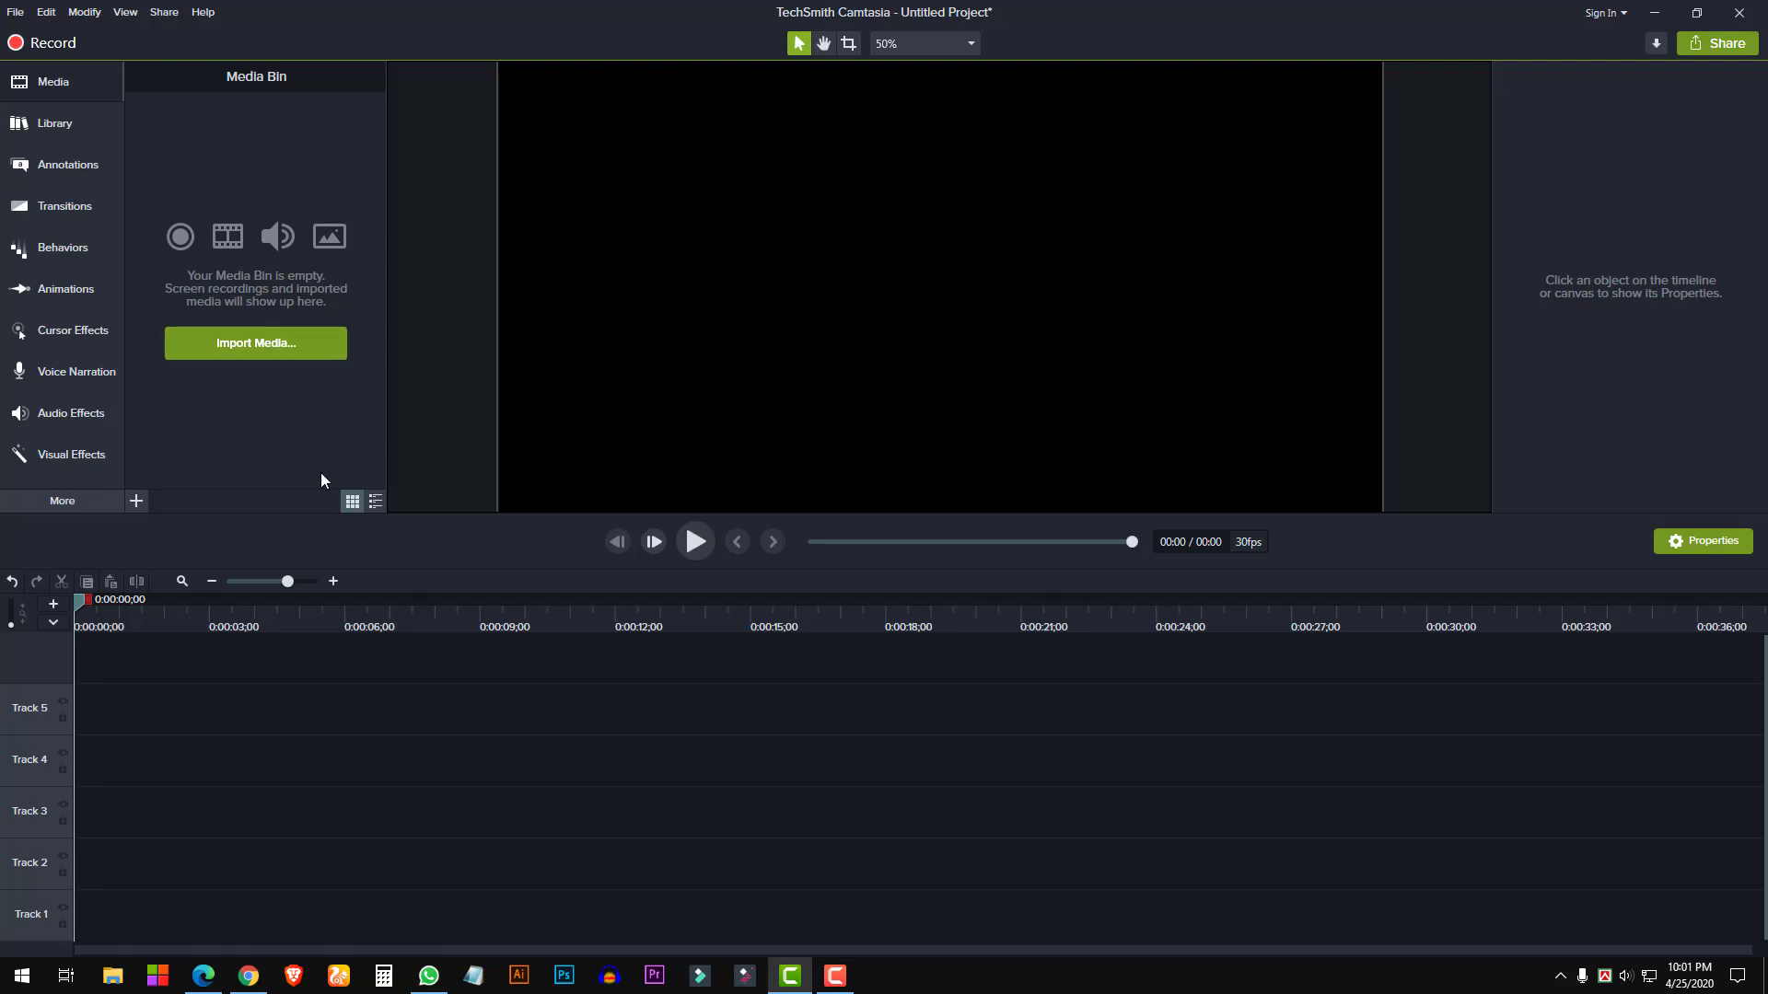
{"action": "left_click", "coordinate": [228, 350]}
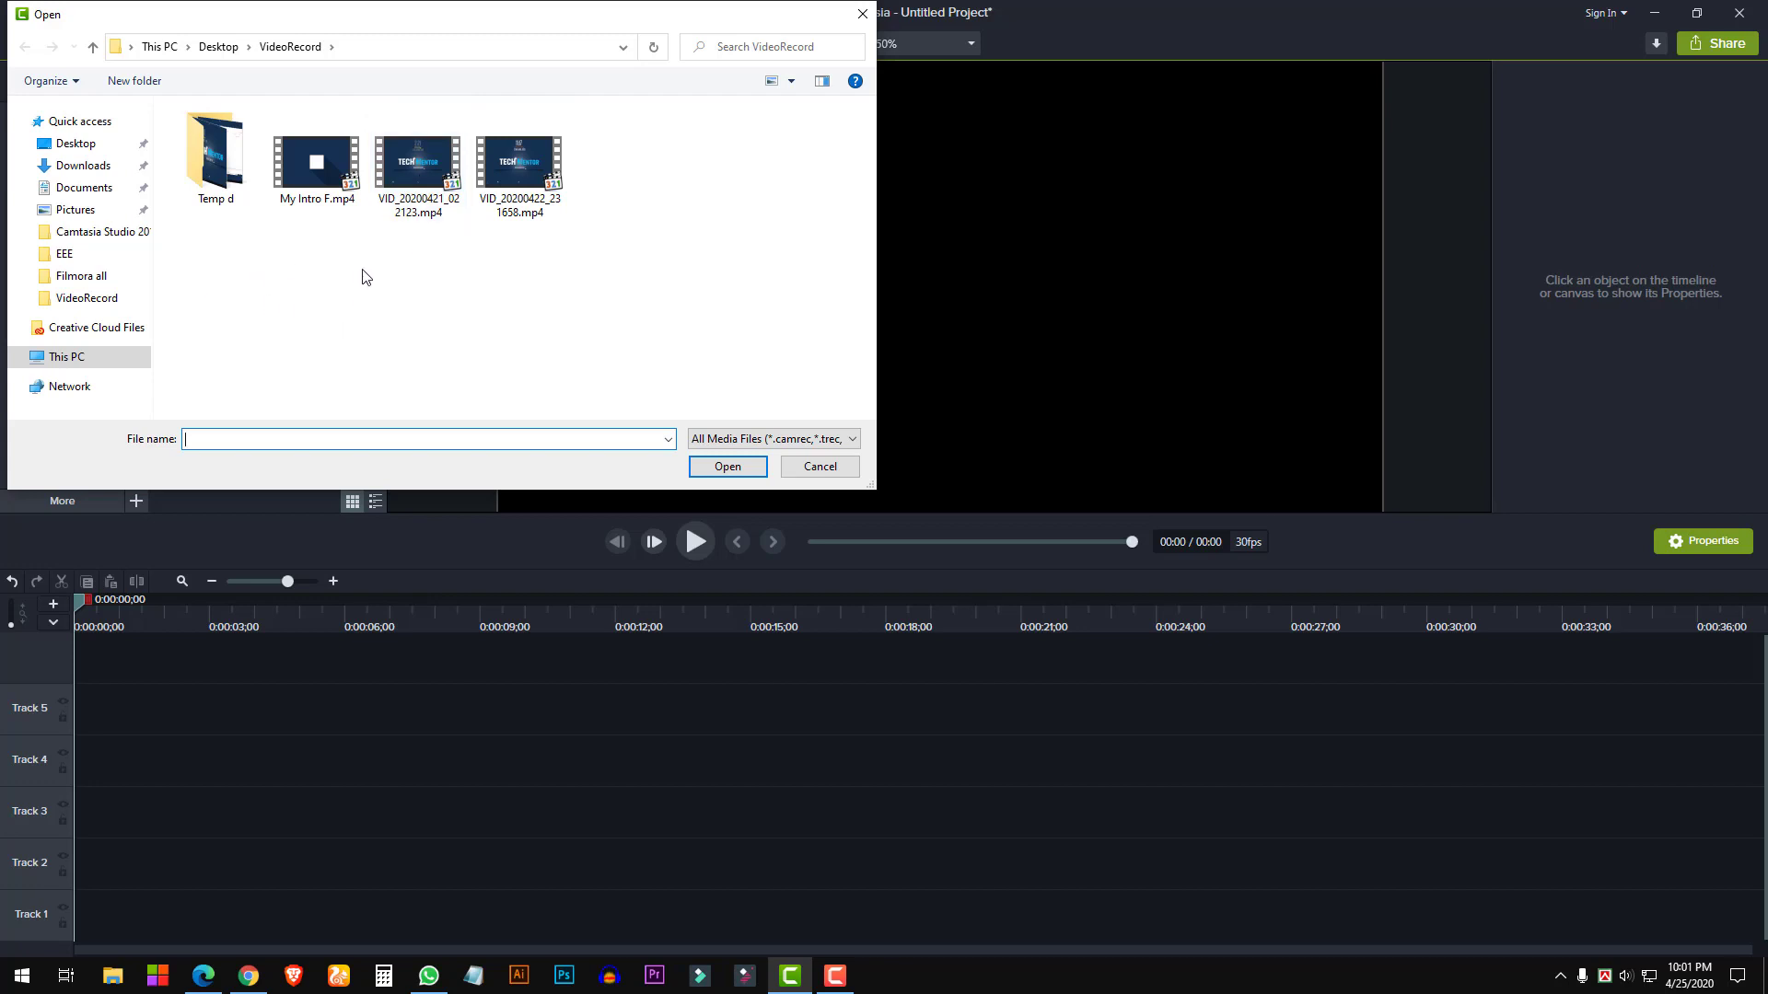
{"action": "left_click_drag", "start_coordinate": [334, 238], "coordinate": [443, 187]}
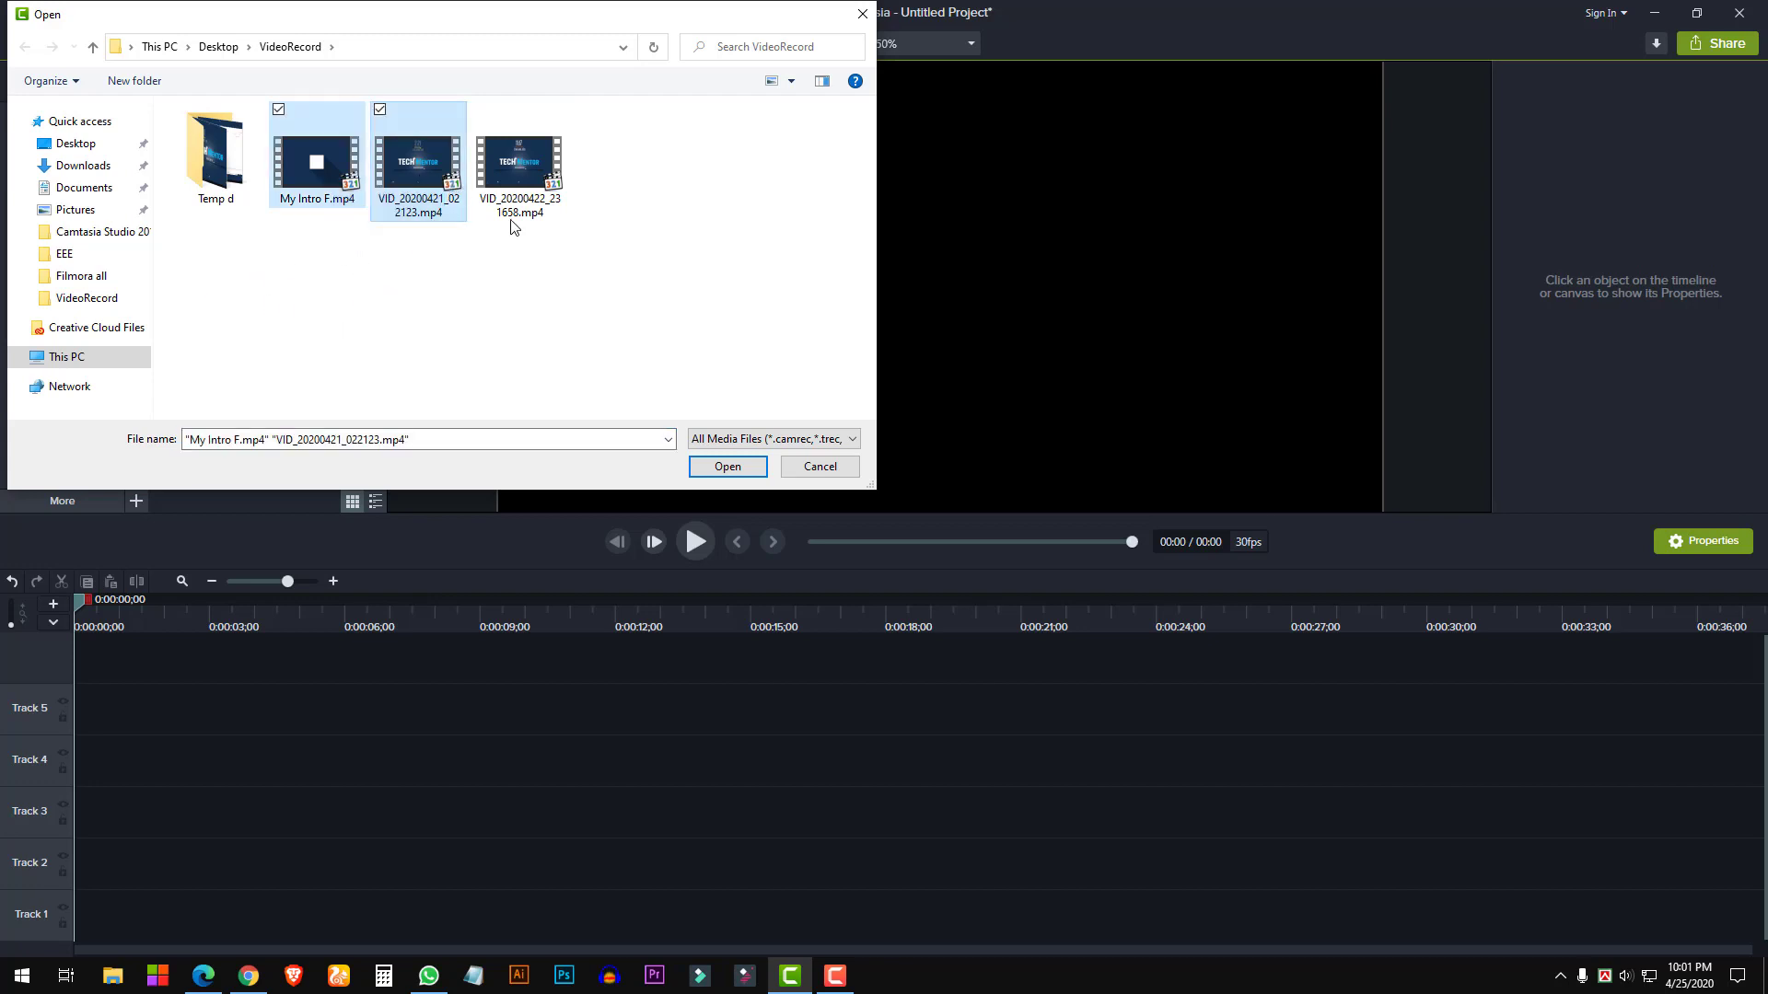
{"action": "left_click", "coordinate": [720, 466]}
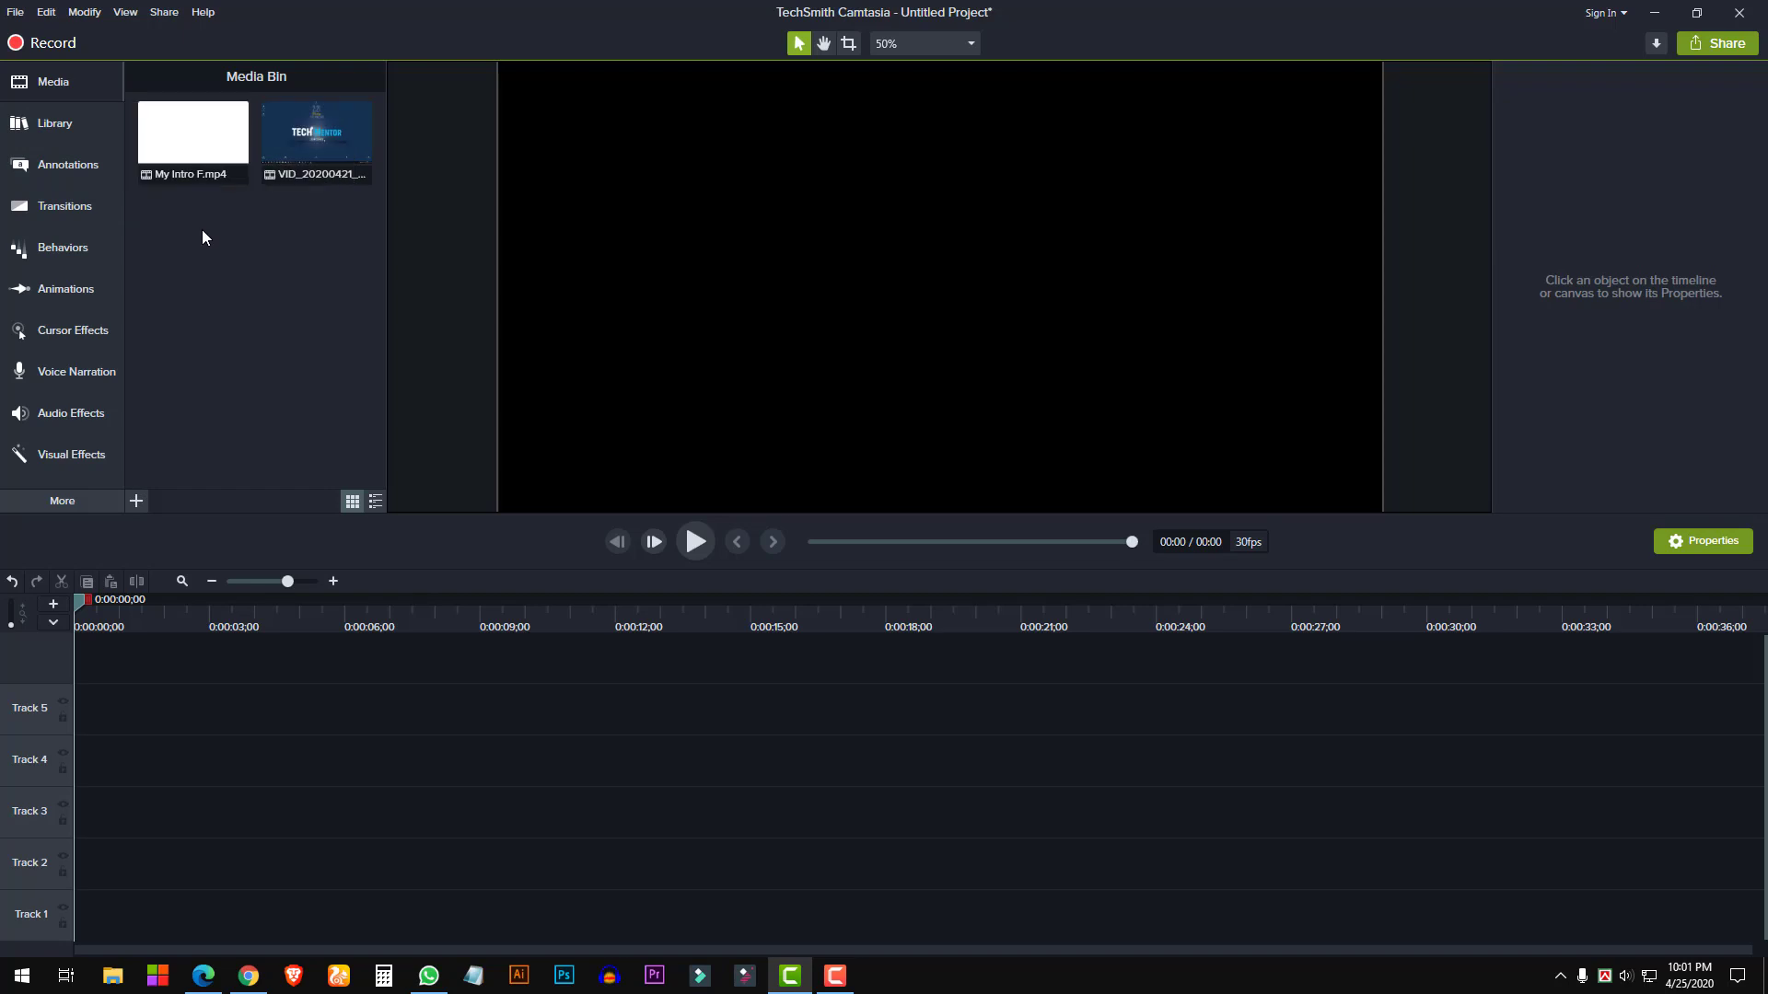
Preview the Apartment-01 icon from the Buildings icons in the Camtasia 2019 library
{"action": "left_click", "coordinate": [40, 124]}
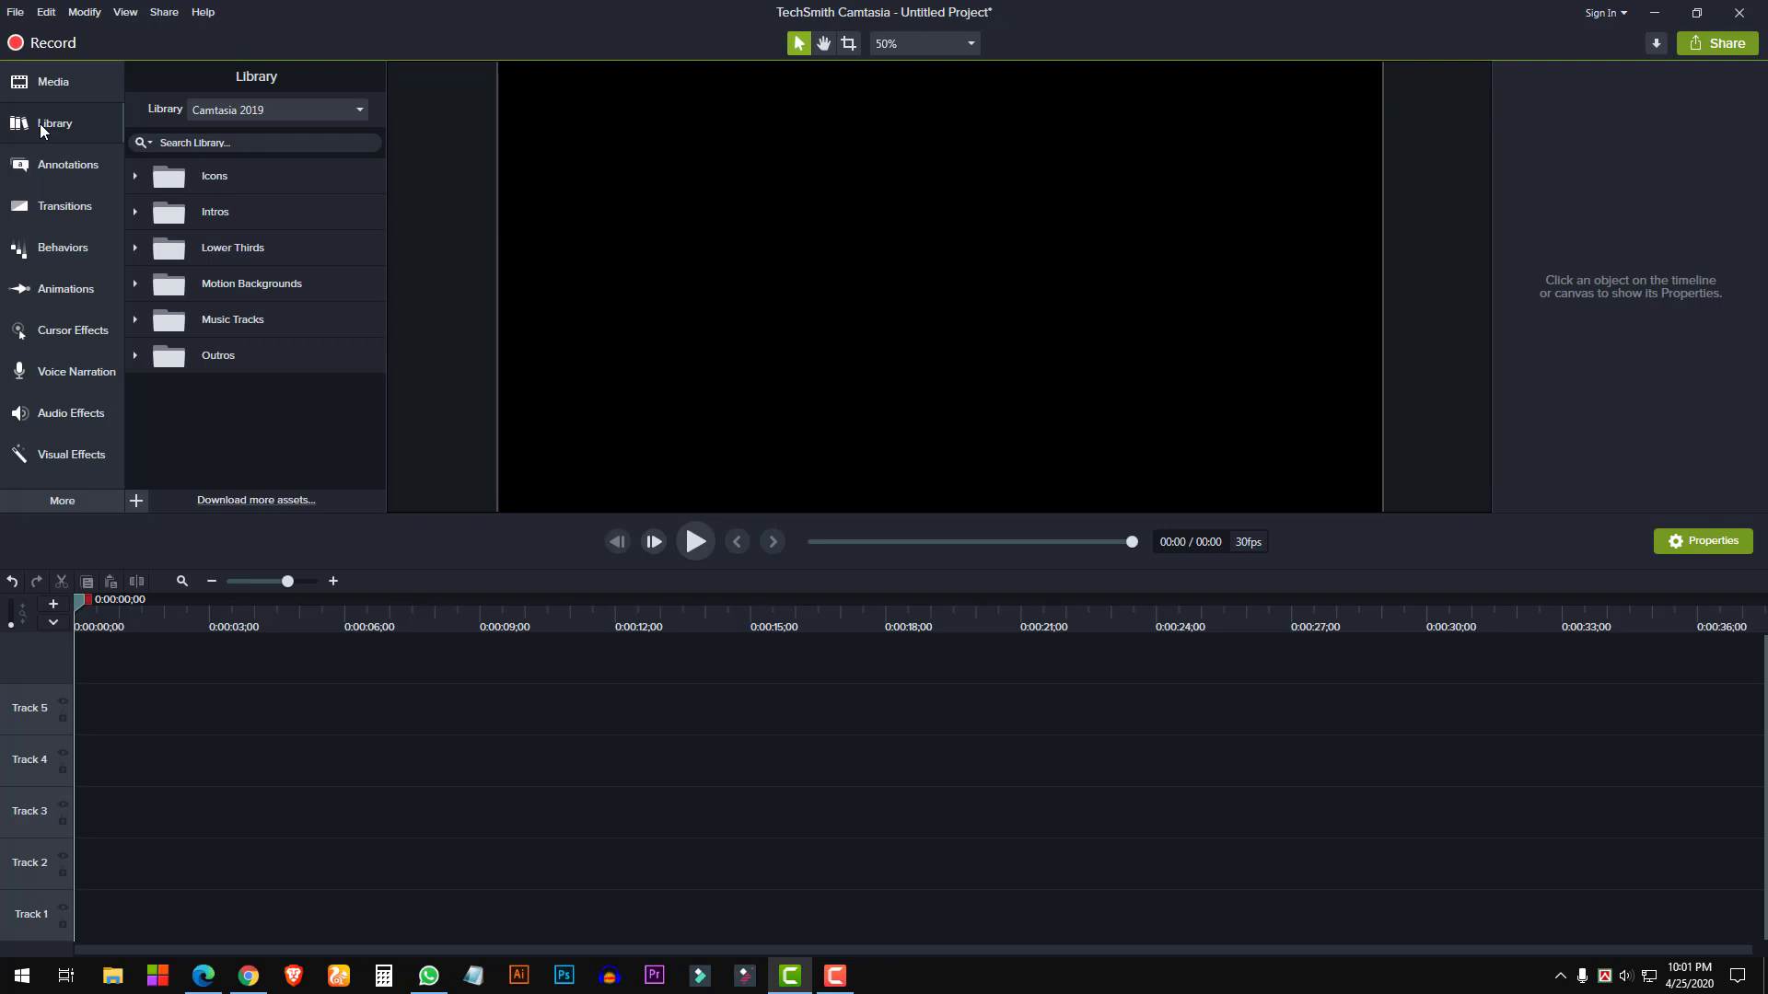
{"action": "left_click", "coordinate": [134, 177]}
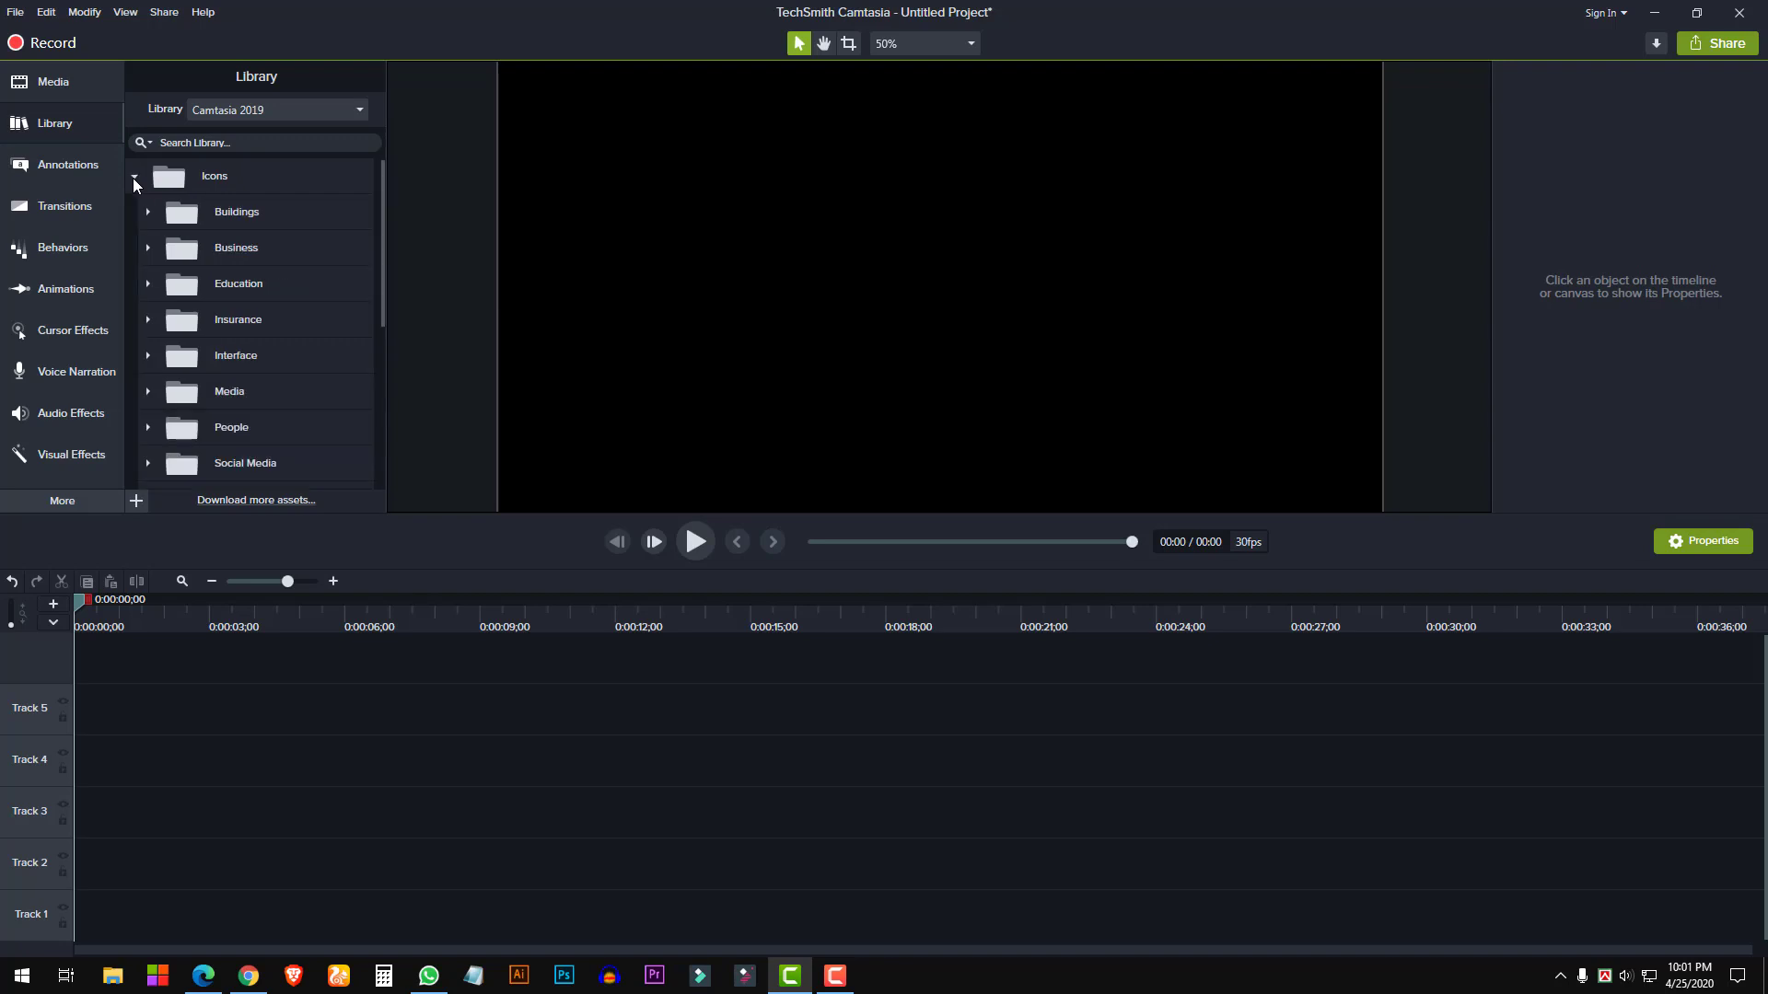
{"action": "left_click", "coordinate": [251, 216]}
{"action": "double_click", "coordinate": [240, 218]}
{"action": "double_click", "coordinate": [246, 245]}
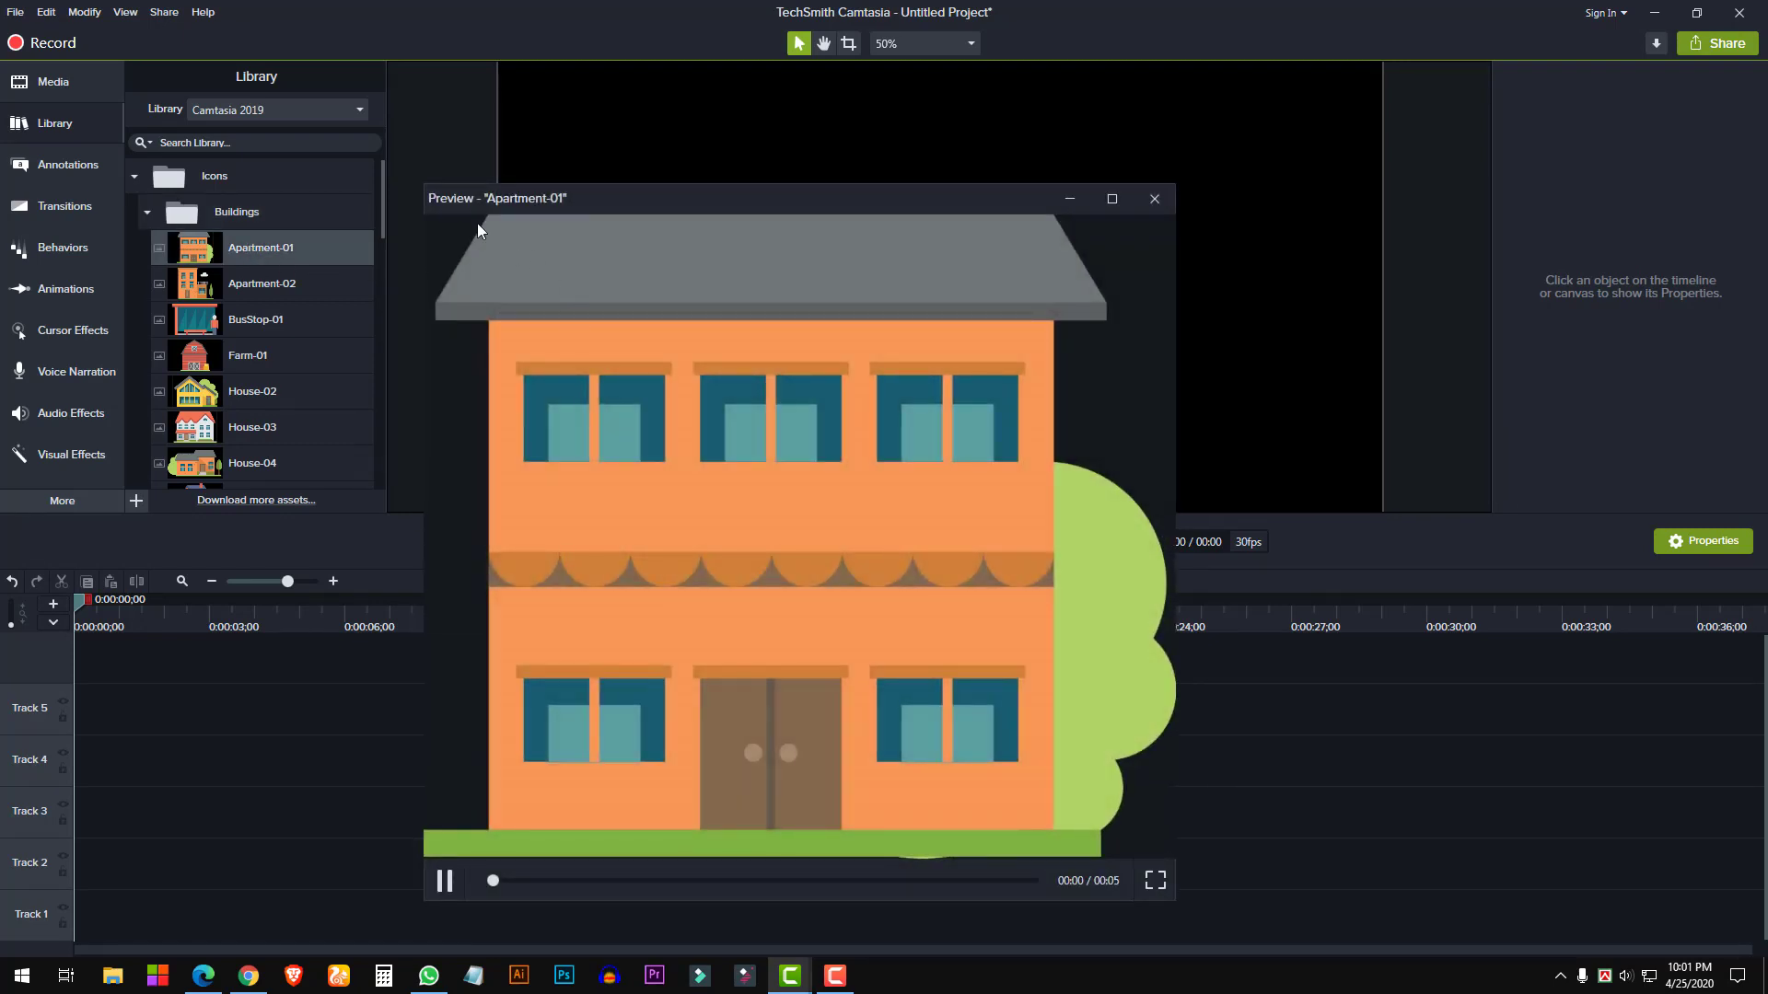
{"action": "left_click", "coordinate": [1153, 199]}
Look through the library's Business icons, opening BusinessGuy-01 and calculator-01 for preview
{"action": "double_click", "coordinate": [235, 212]}
{"action": "double_click", "coordinate": [229, 249]}
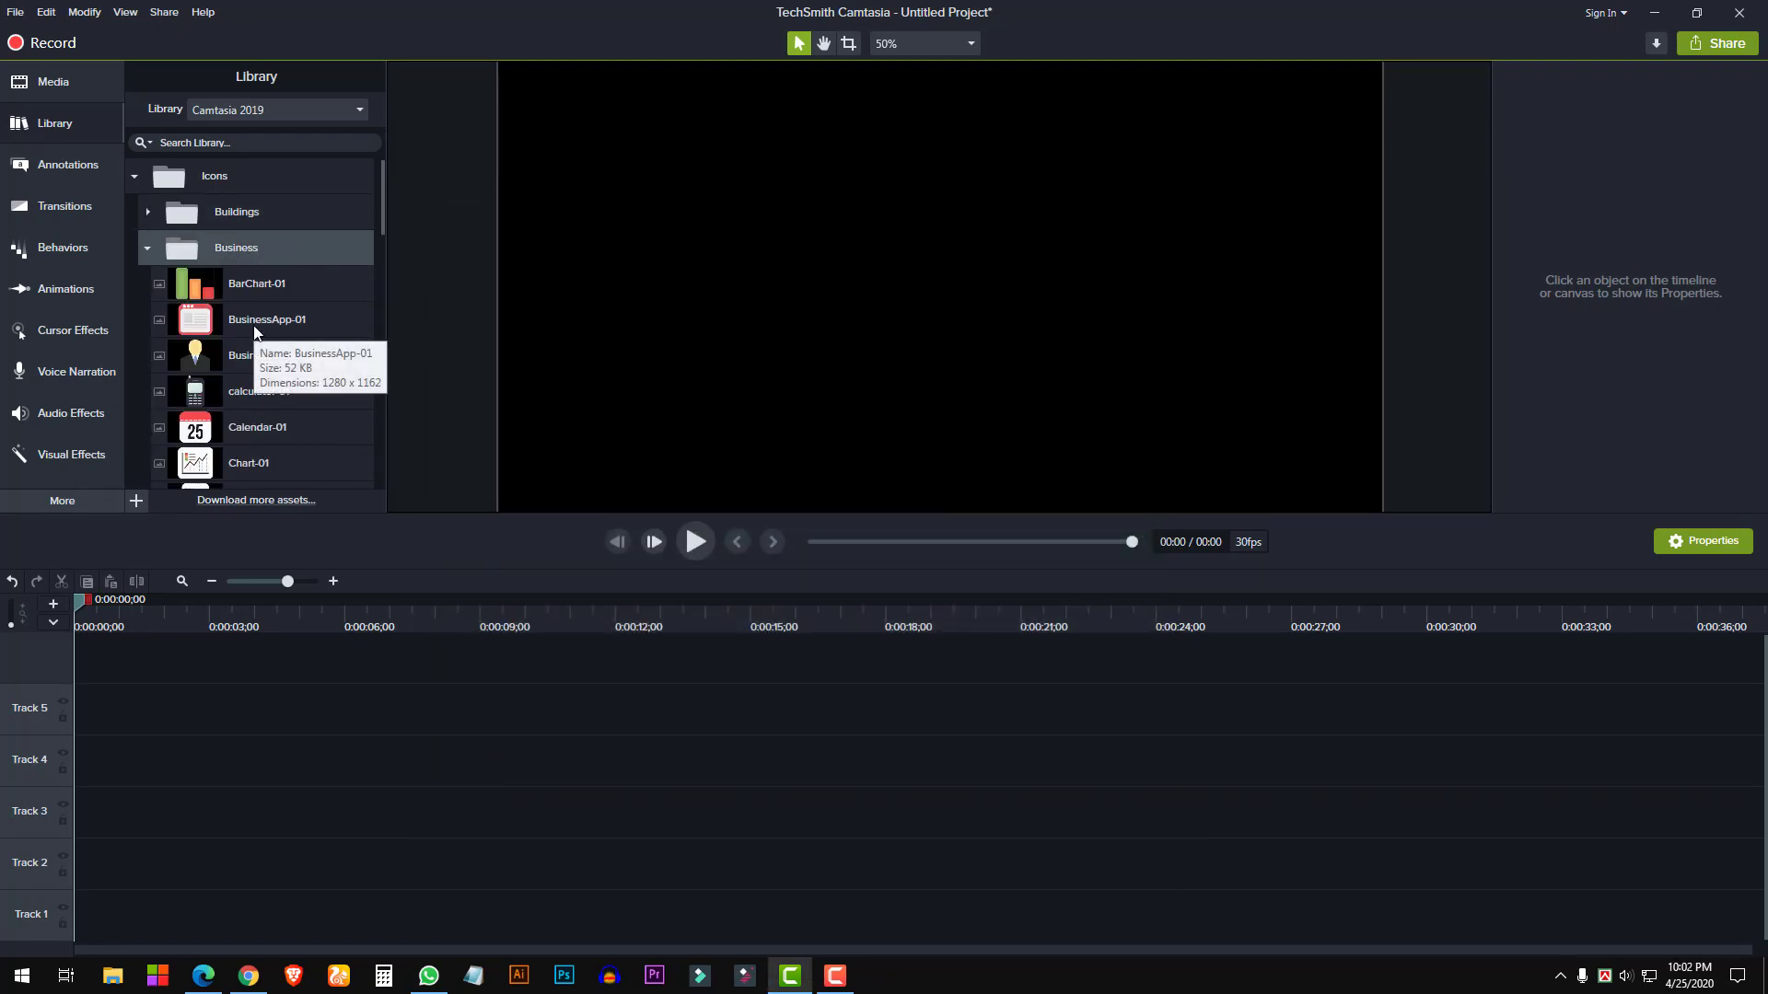
{"action": "double_click", "coordinate": [247, 354]}
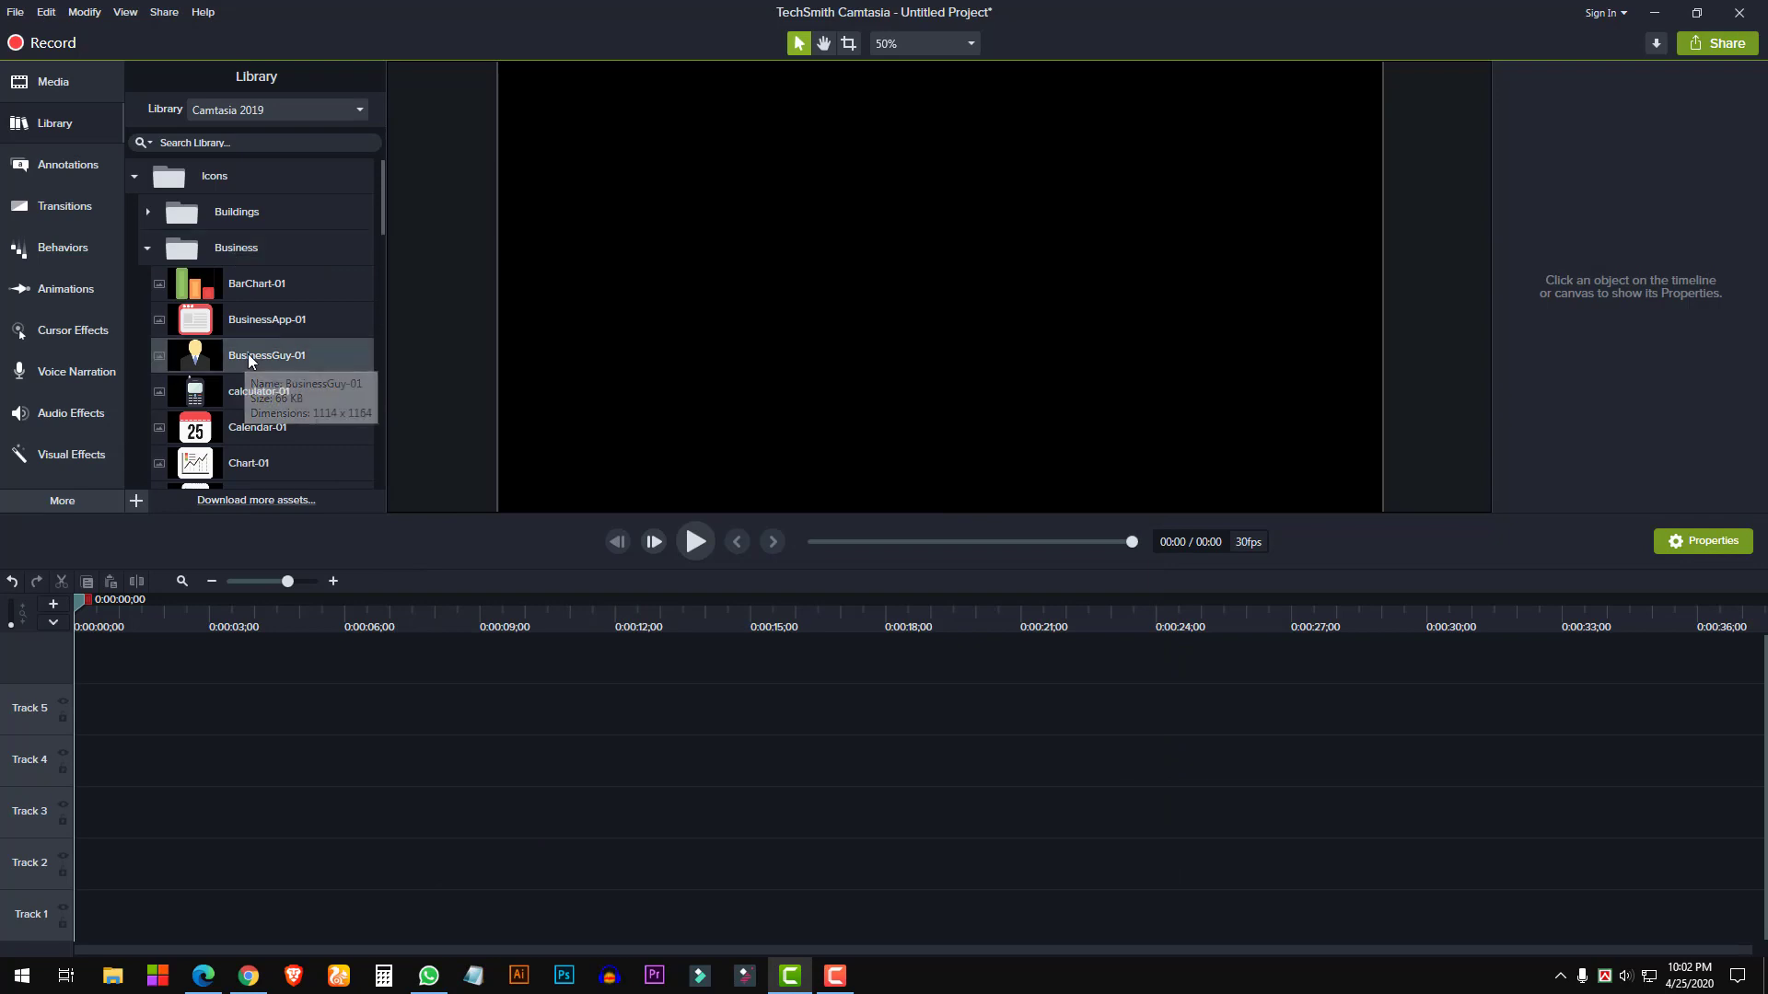
{"action": "left_click", "coordinate": [1019, 199]}
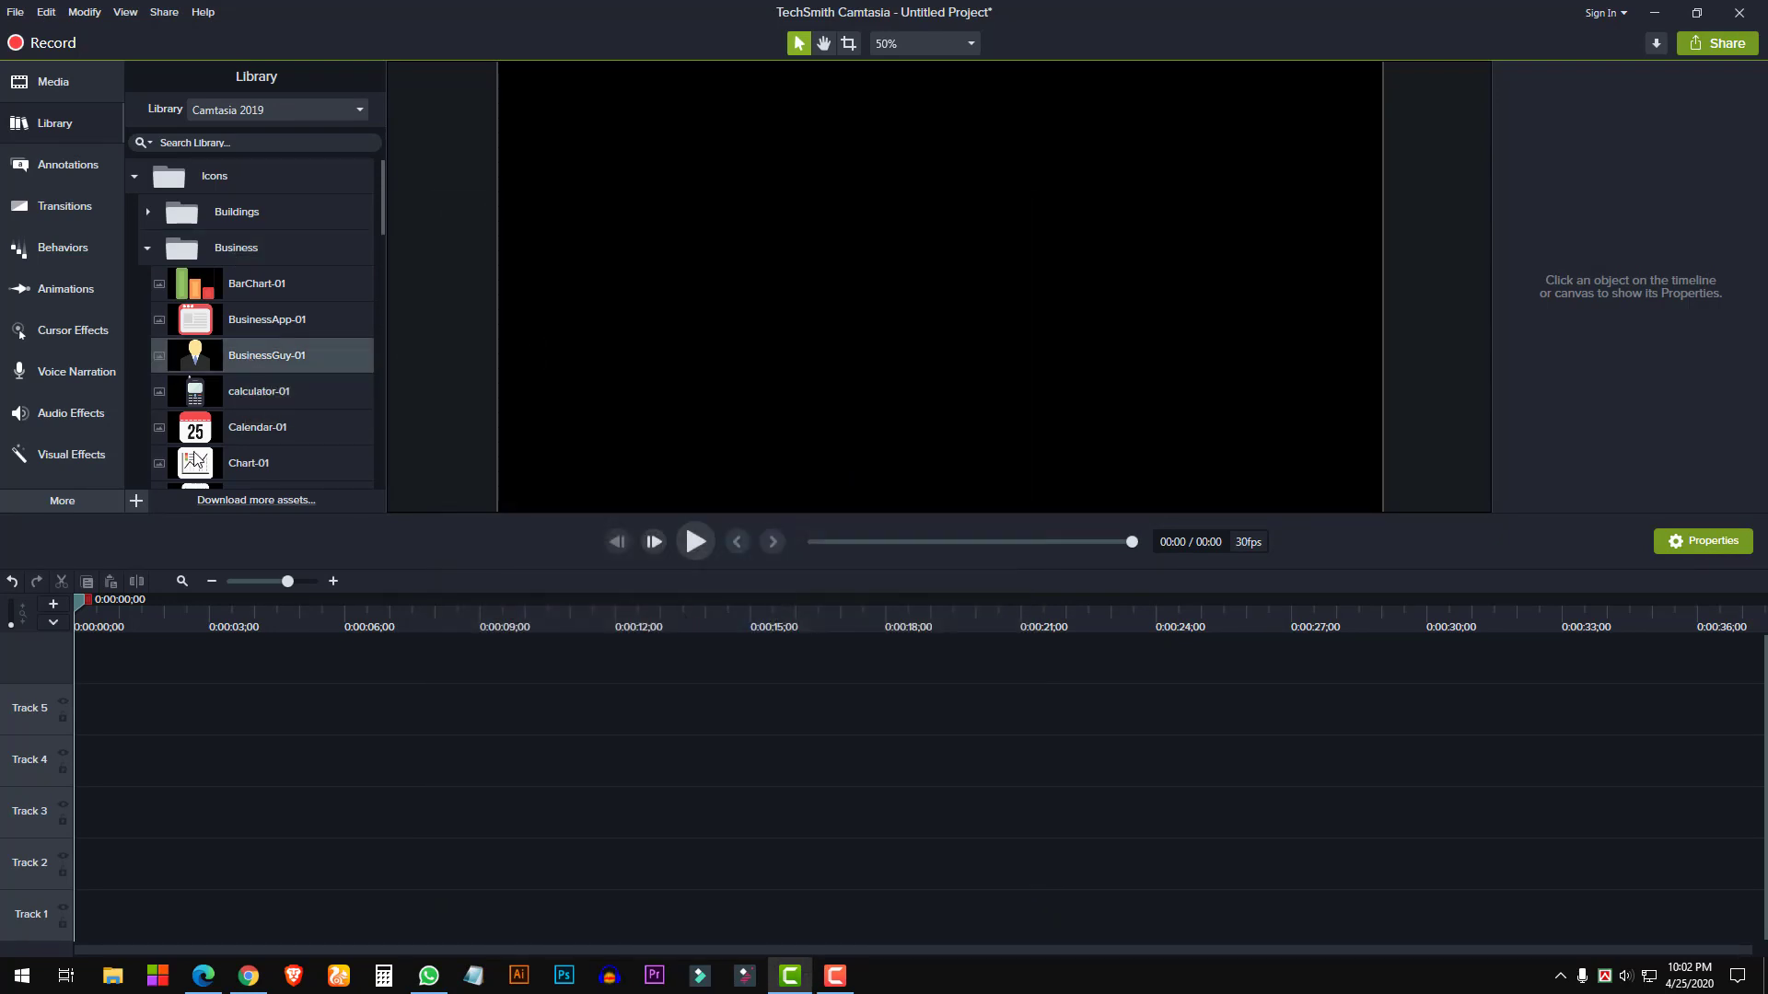
{"action": "double_click", "coordinate": [250, 388]}
{"action": "left_click", "coordinate": [134, 176]}
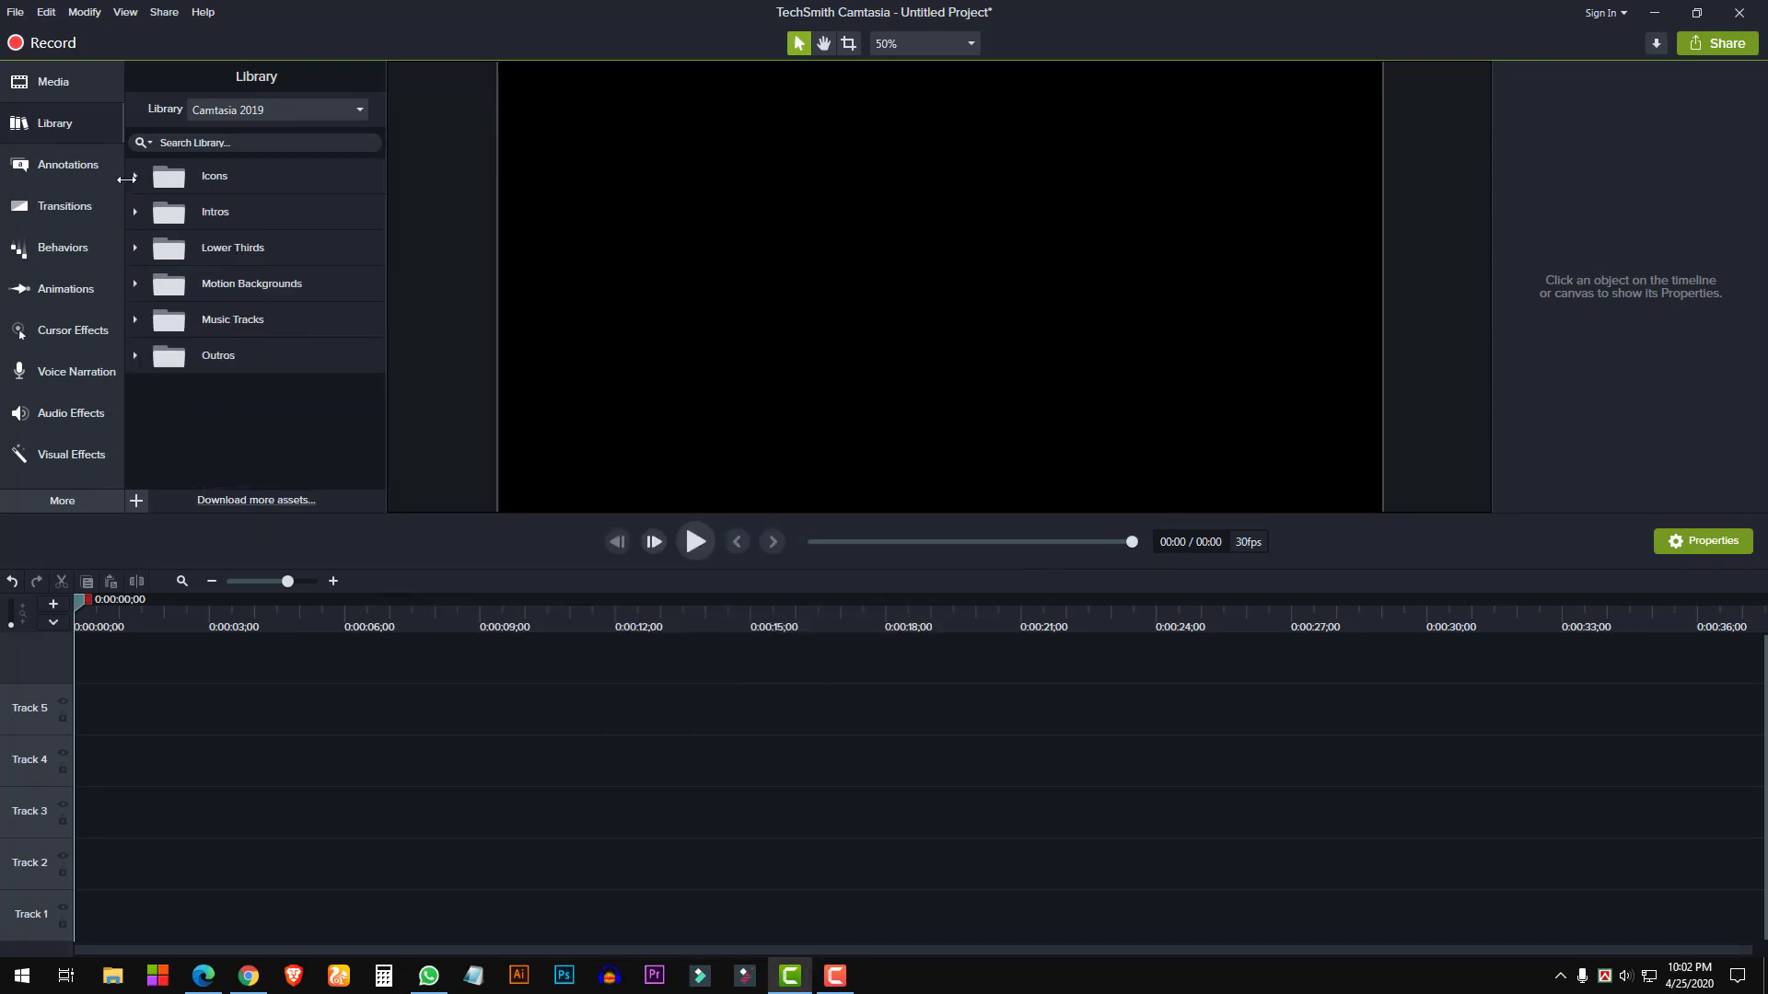
Look through the library's Education icons and collapse the Icons folder
{"action": "left_click", "coordinate": [134, 176]}
{"action": "double_click", "coordinate": [243, 291]}
{"action": "scroll", "coordinate": [262, 401], "scroll_direction": "down", "scroll_amount": 5}
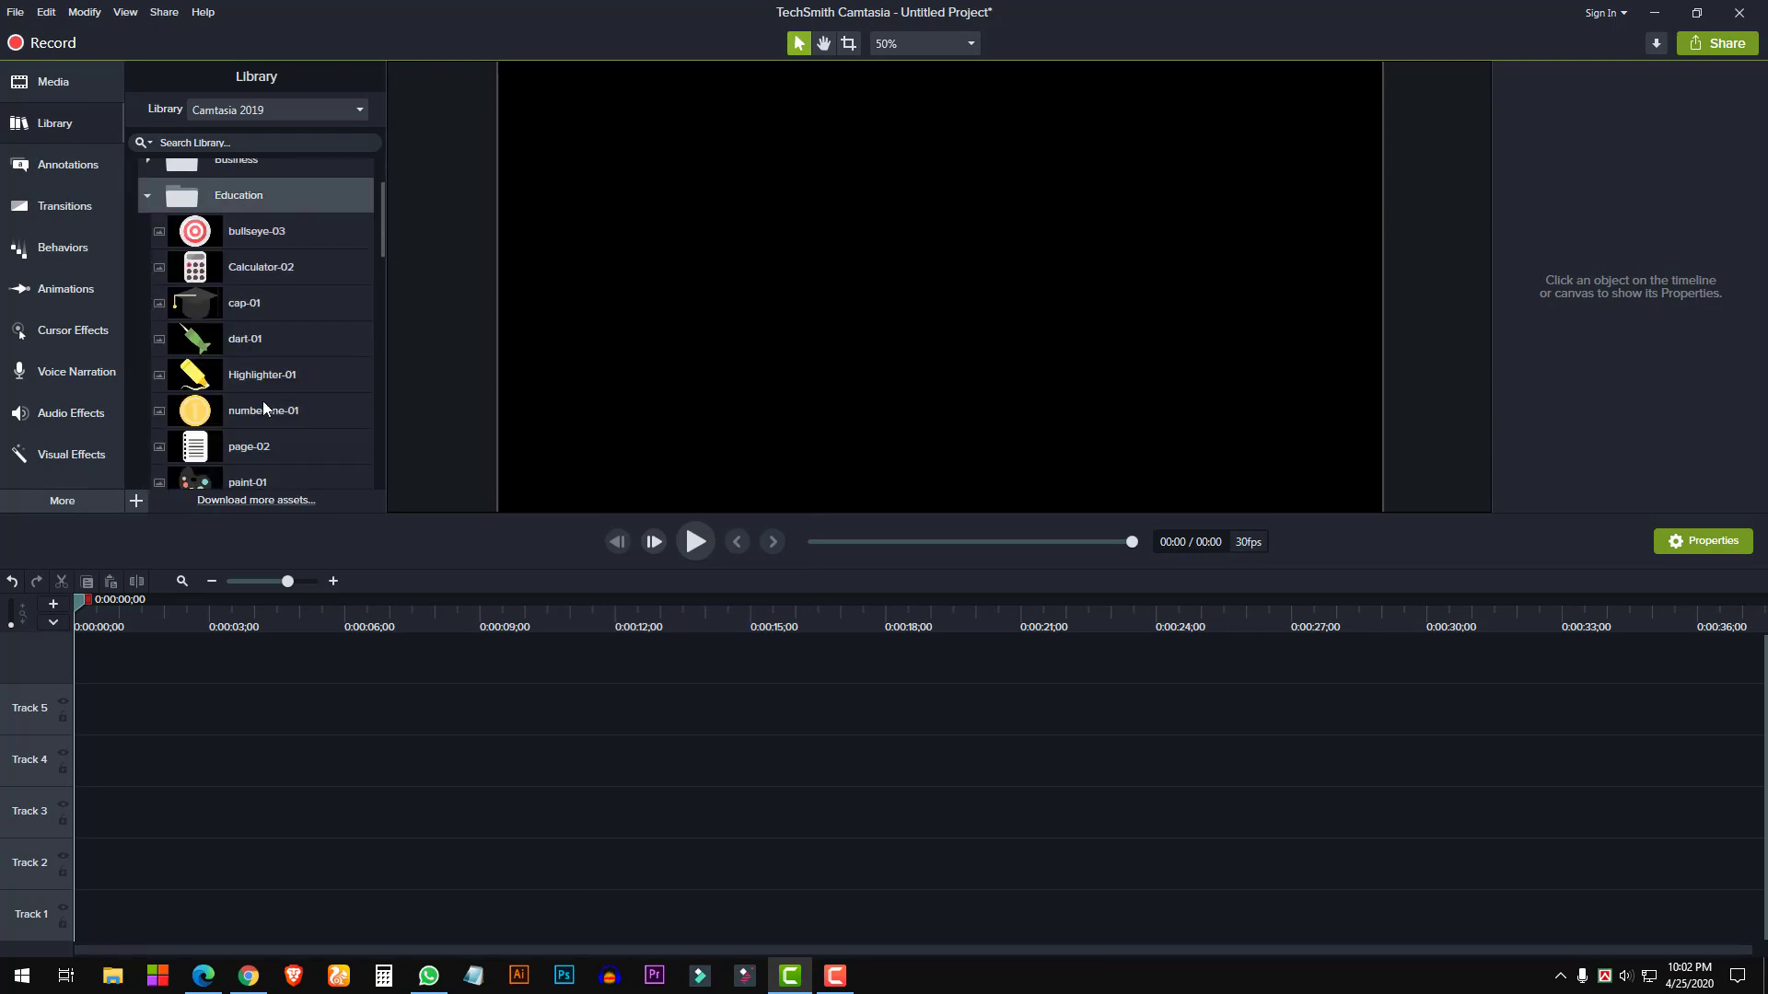
{"action": "scroll", "coordinate": [234, 434], "scroll_direction": "down", "scroll_amount": 3}
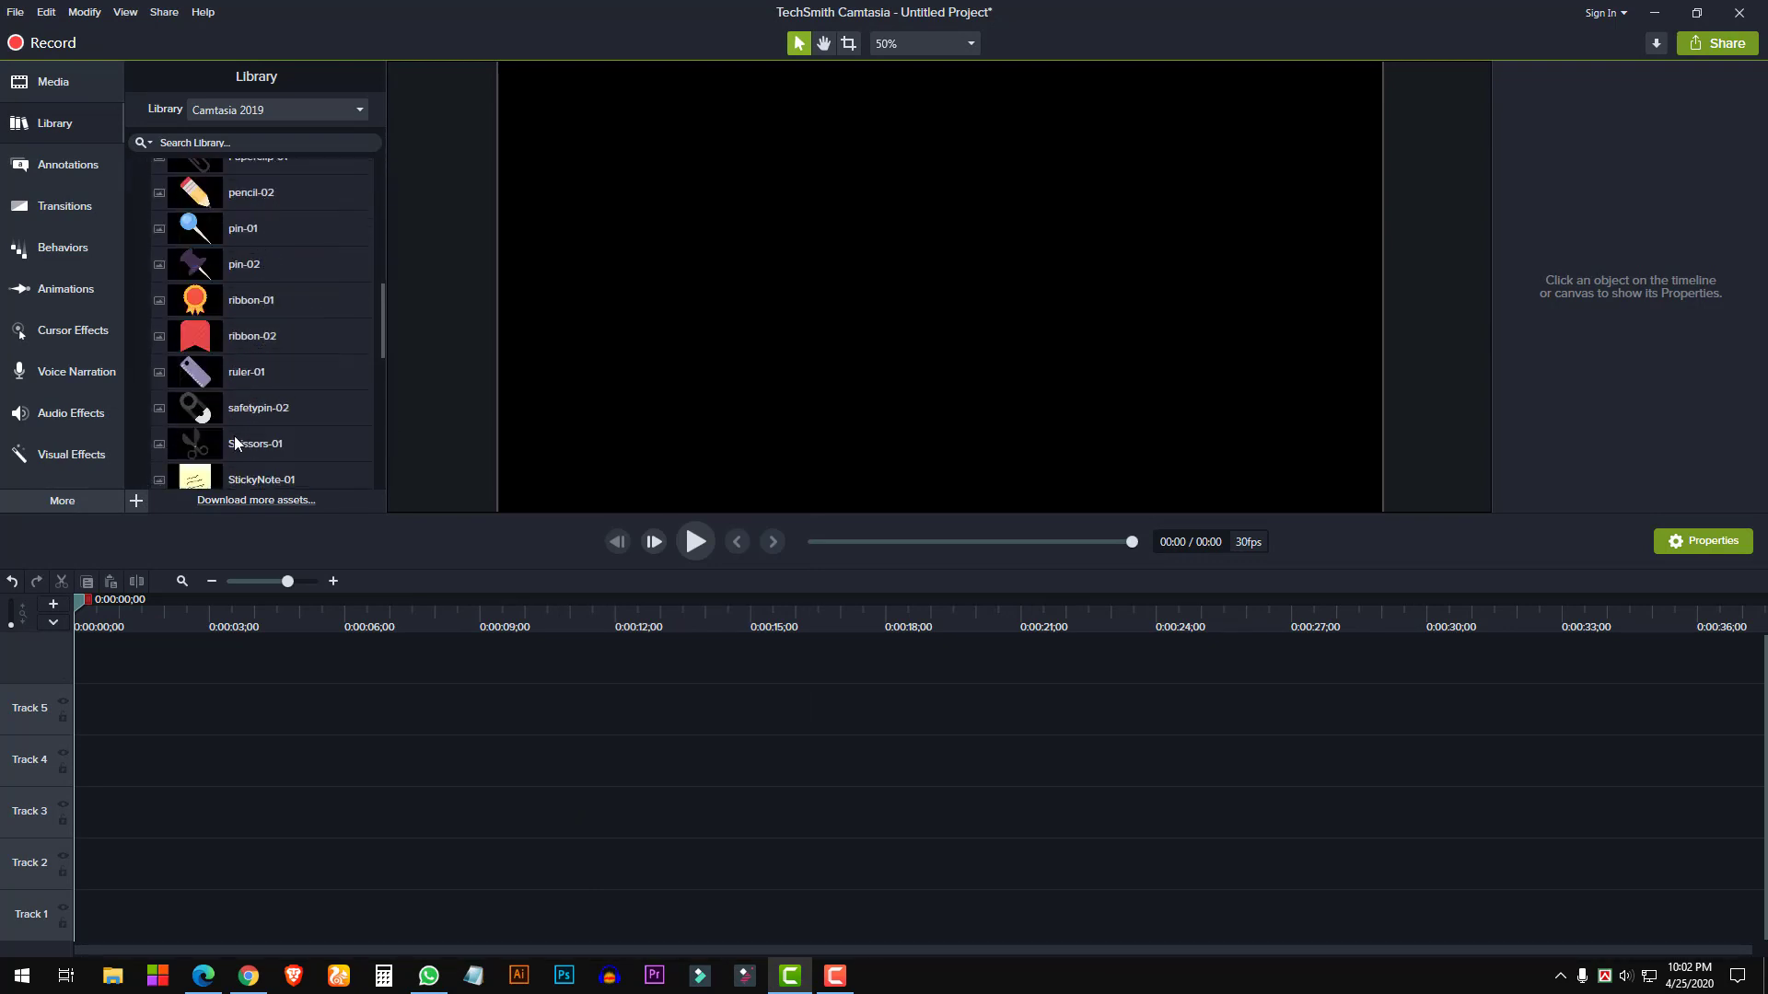
{"action": "scroll", "coordinate": [235, 436], "scroll_direction": "up", "scroll_amount": 5}
{"action": "scroll", "coordinate": [207, 346], "scroll_direction": "up", "scroll_amount": 3}
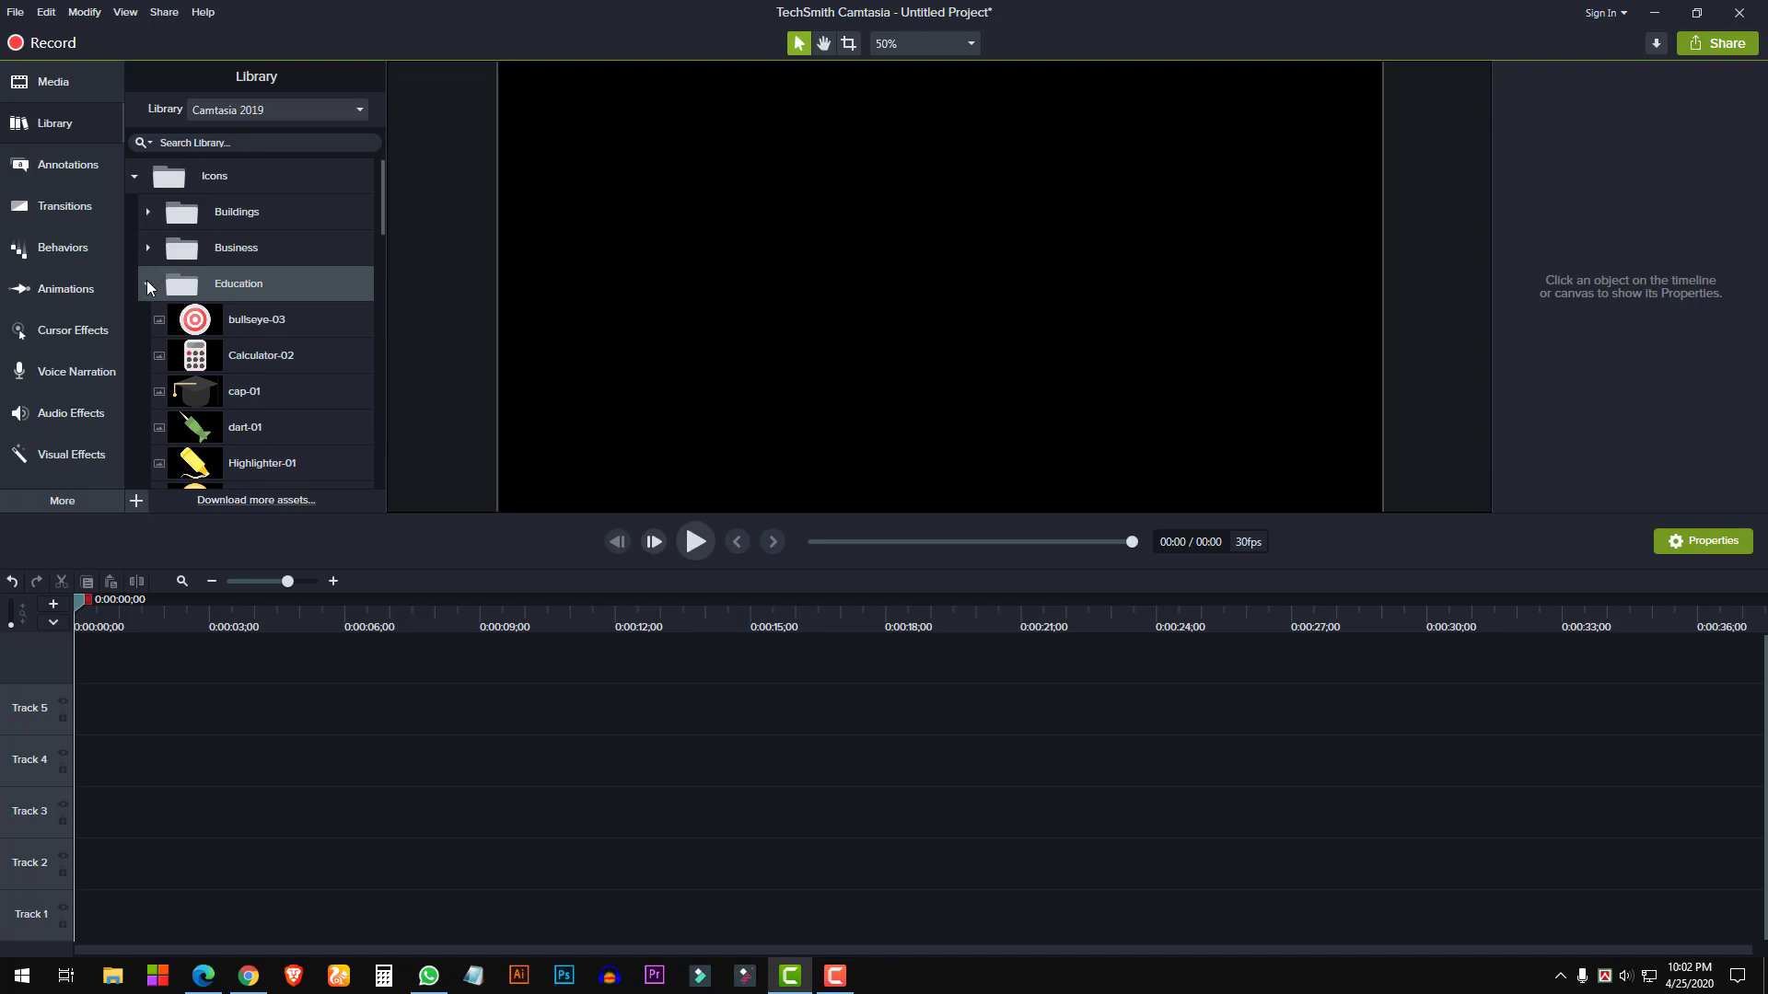
{"action": "left_click", "coordinate": [148, 283]}
{"action": "left_click", "coordinate": [137, 179]}
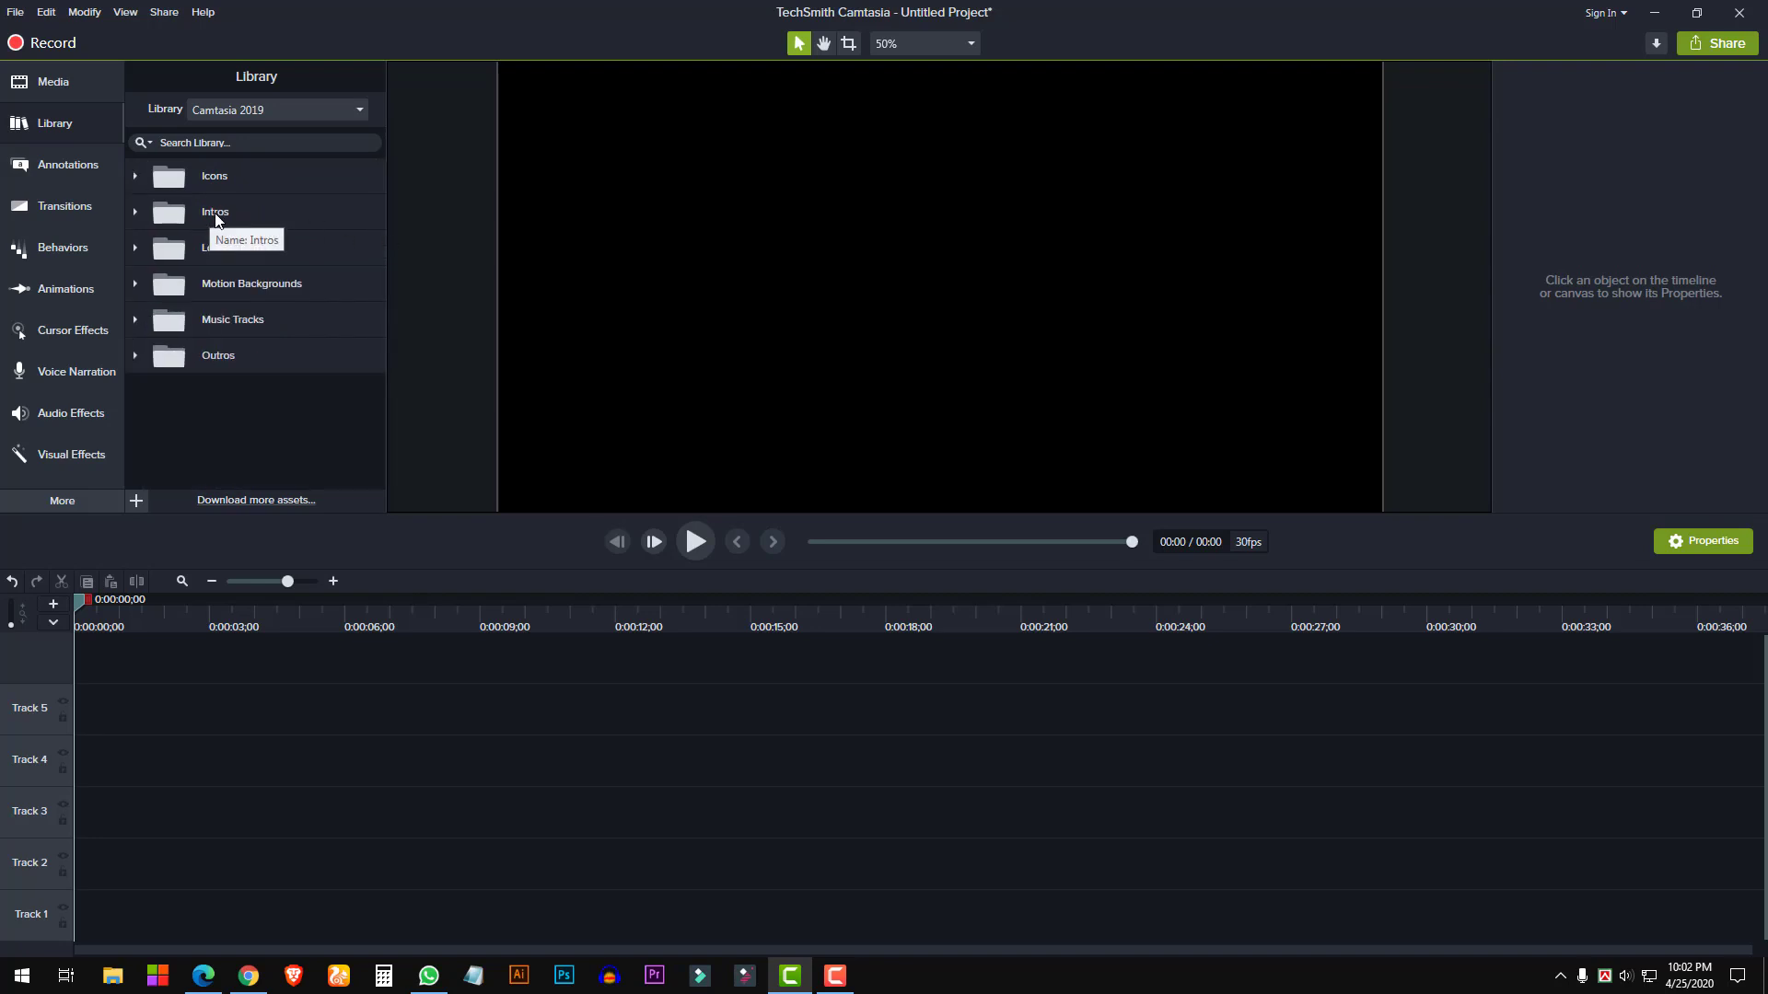
Look through the library's Intros and preview the Minimal Elegance Title 1 intro
{"action": "left_click", "coordinate": [134, 217]}
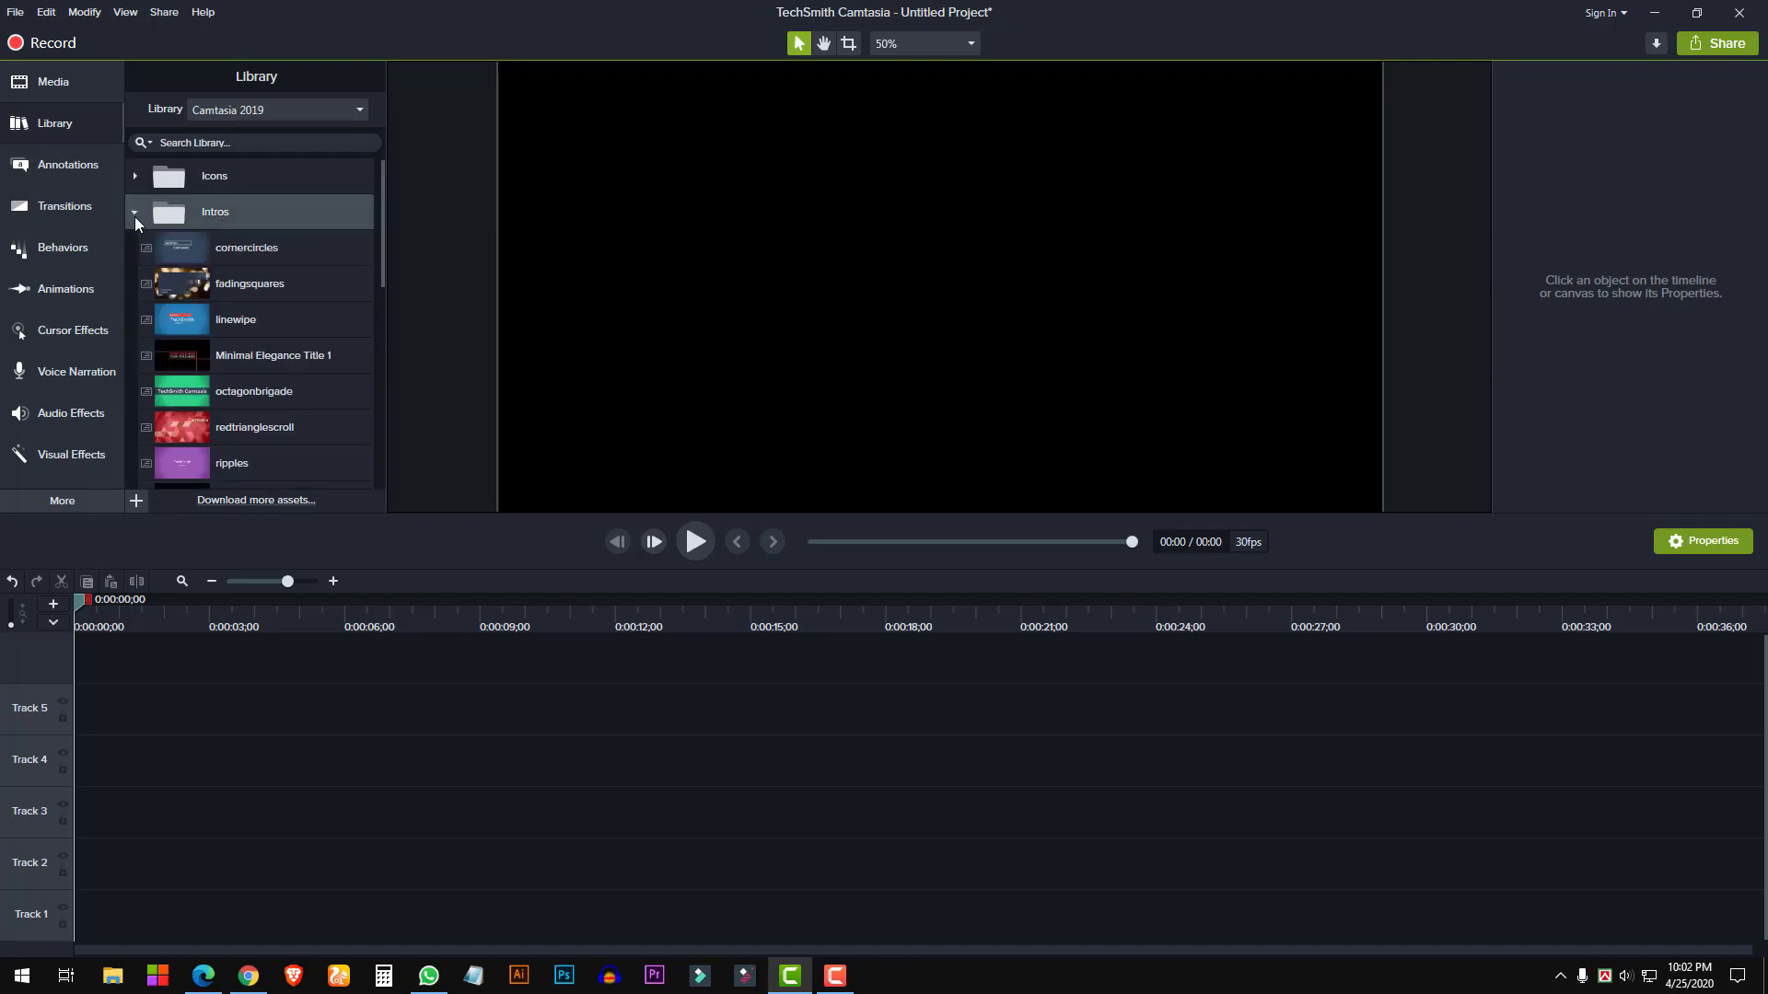
{"action": "left_click", "coordinate": [242, 253]}
{"action": "scroll", "coordinate": [250, 379], "scroll_direction": "down", "scroll_amount": 8}
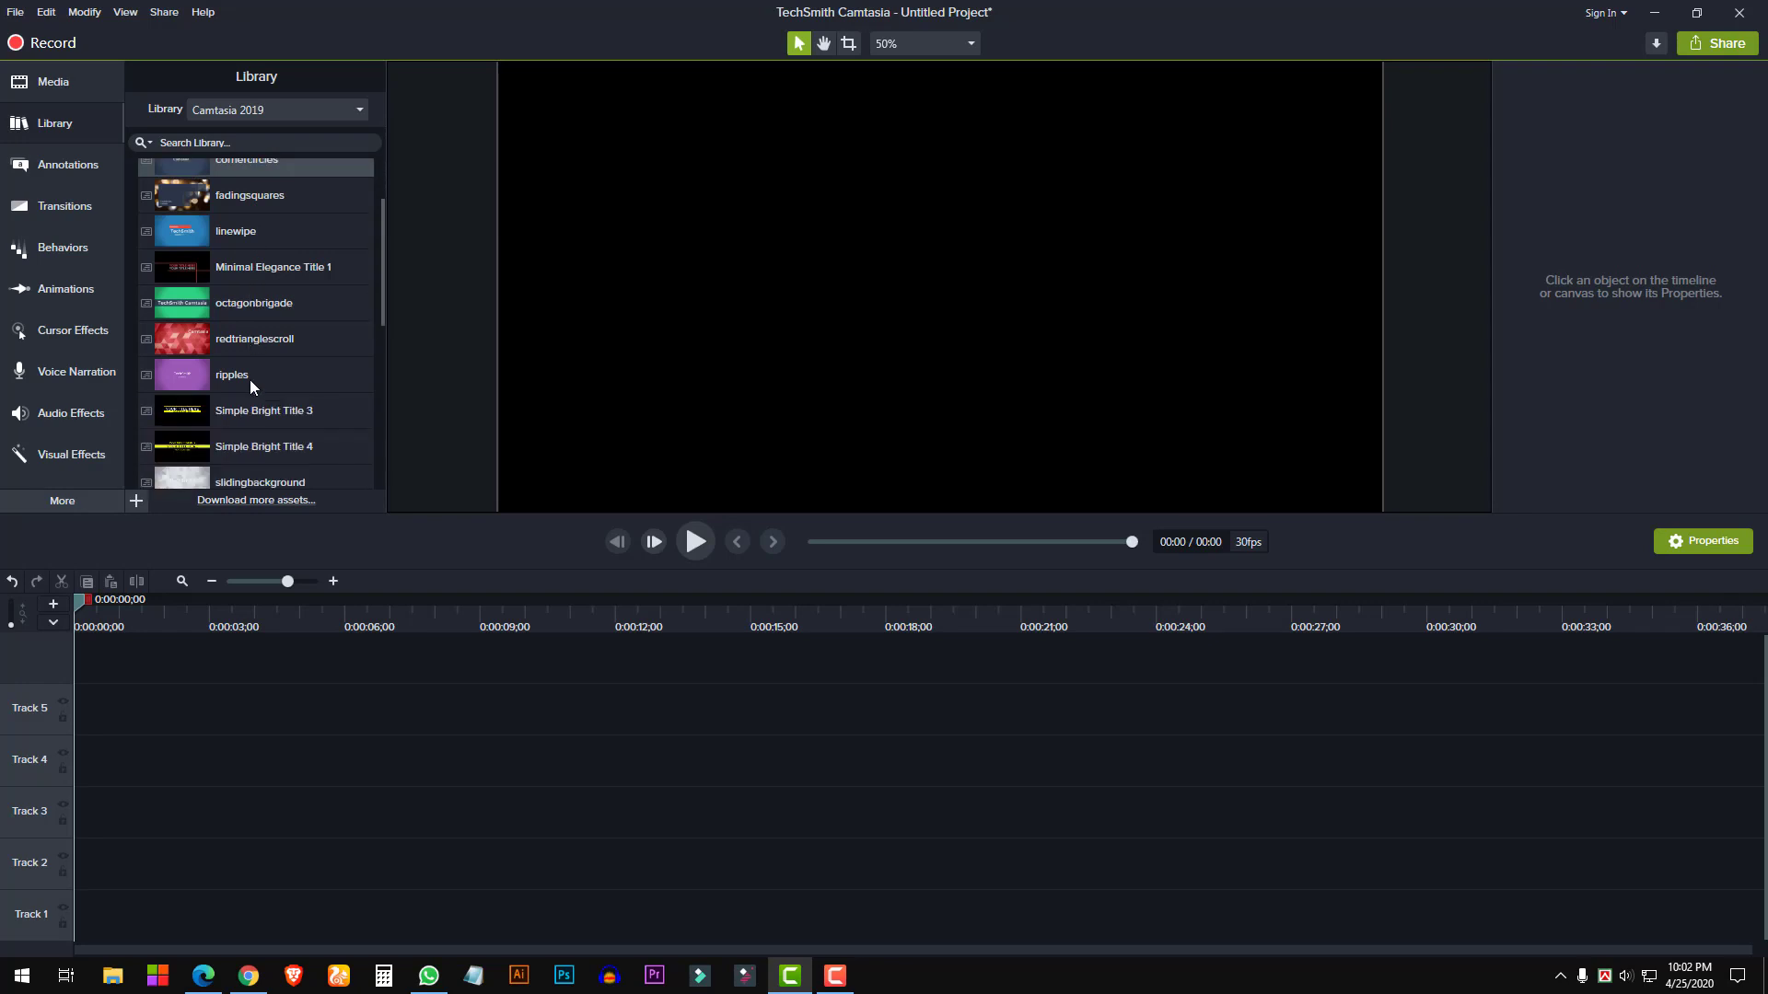
{"action": "scroll", "coordinate": [250, 434], "scroll_direction": "up", "scroll_amount": 5}
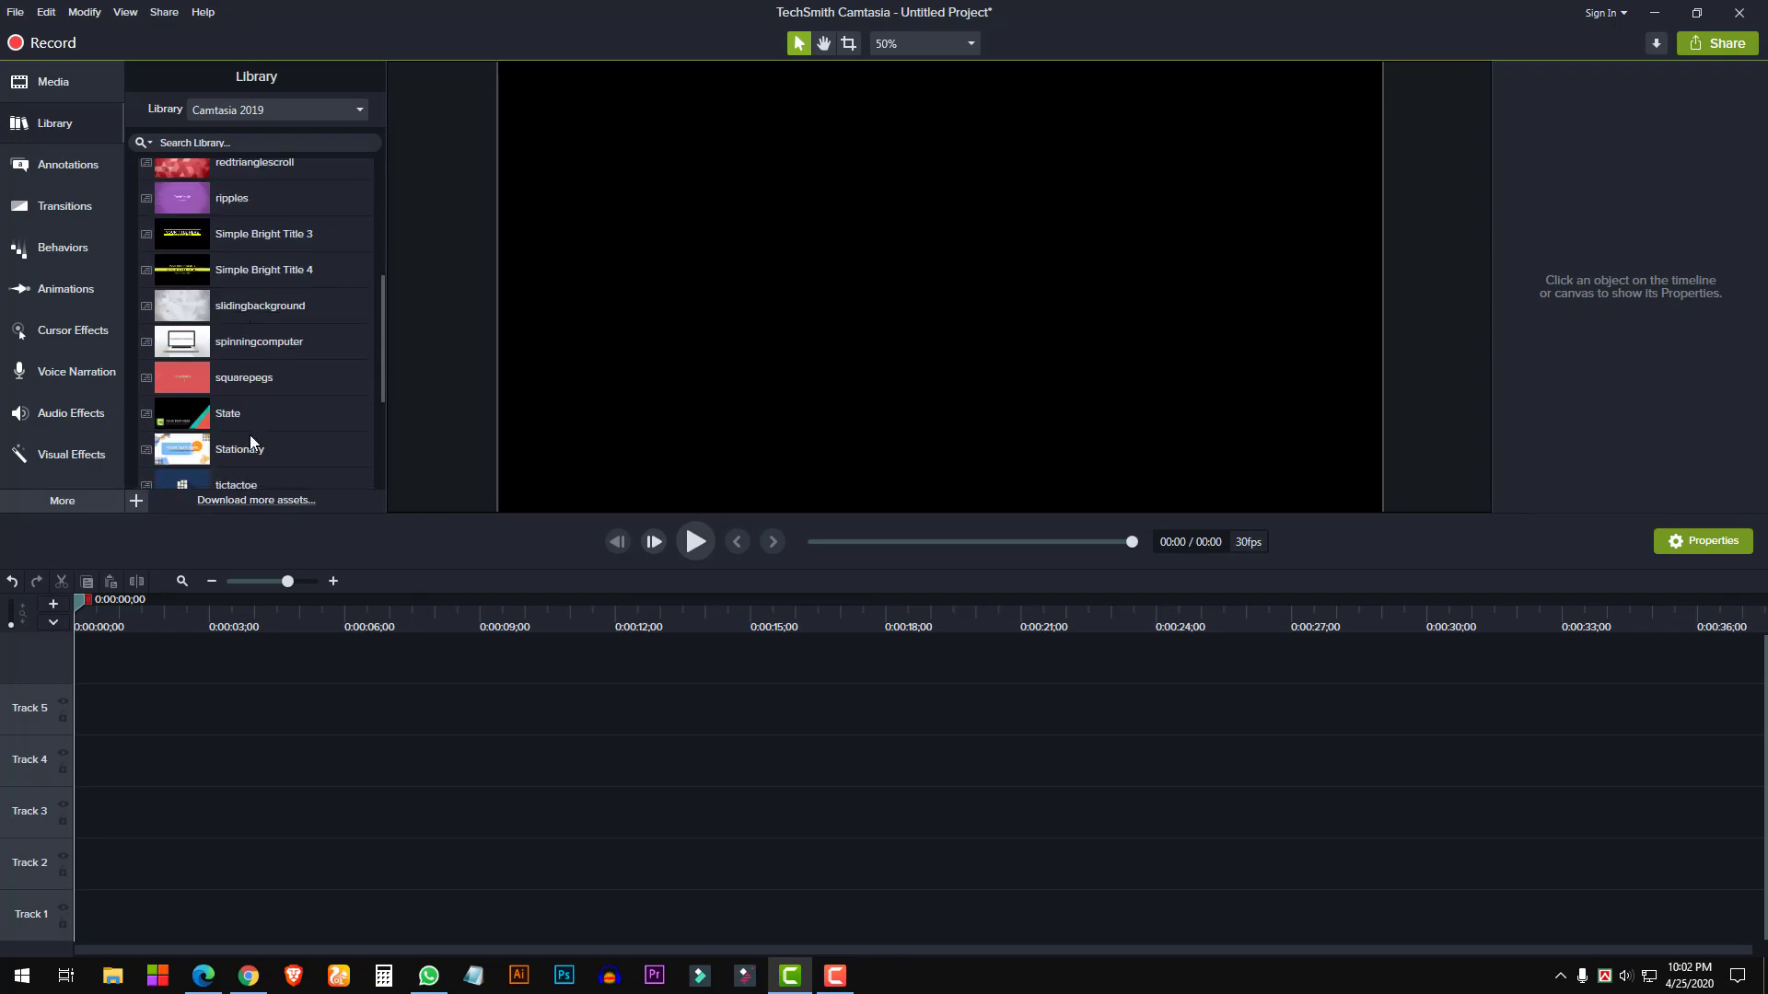
{"action": "scroll", "coordinate": [279, 368], "scroll_direction": "up", "scroll_amount": 3}
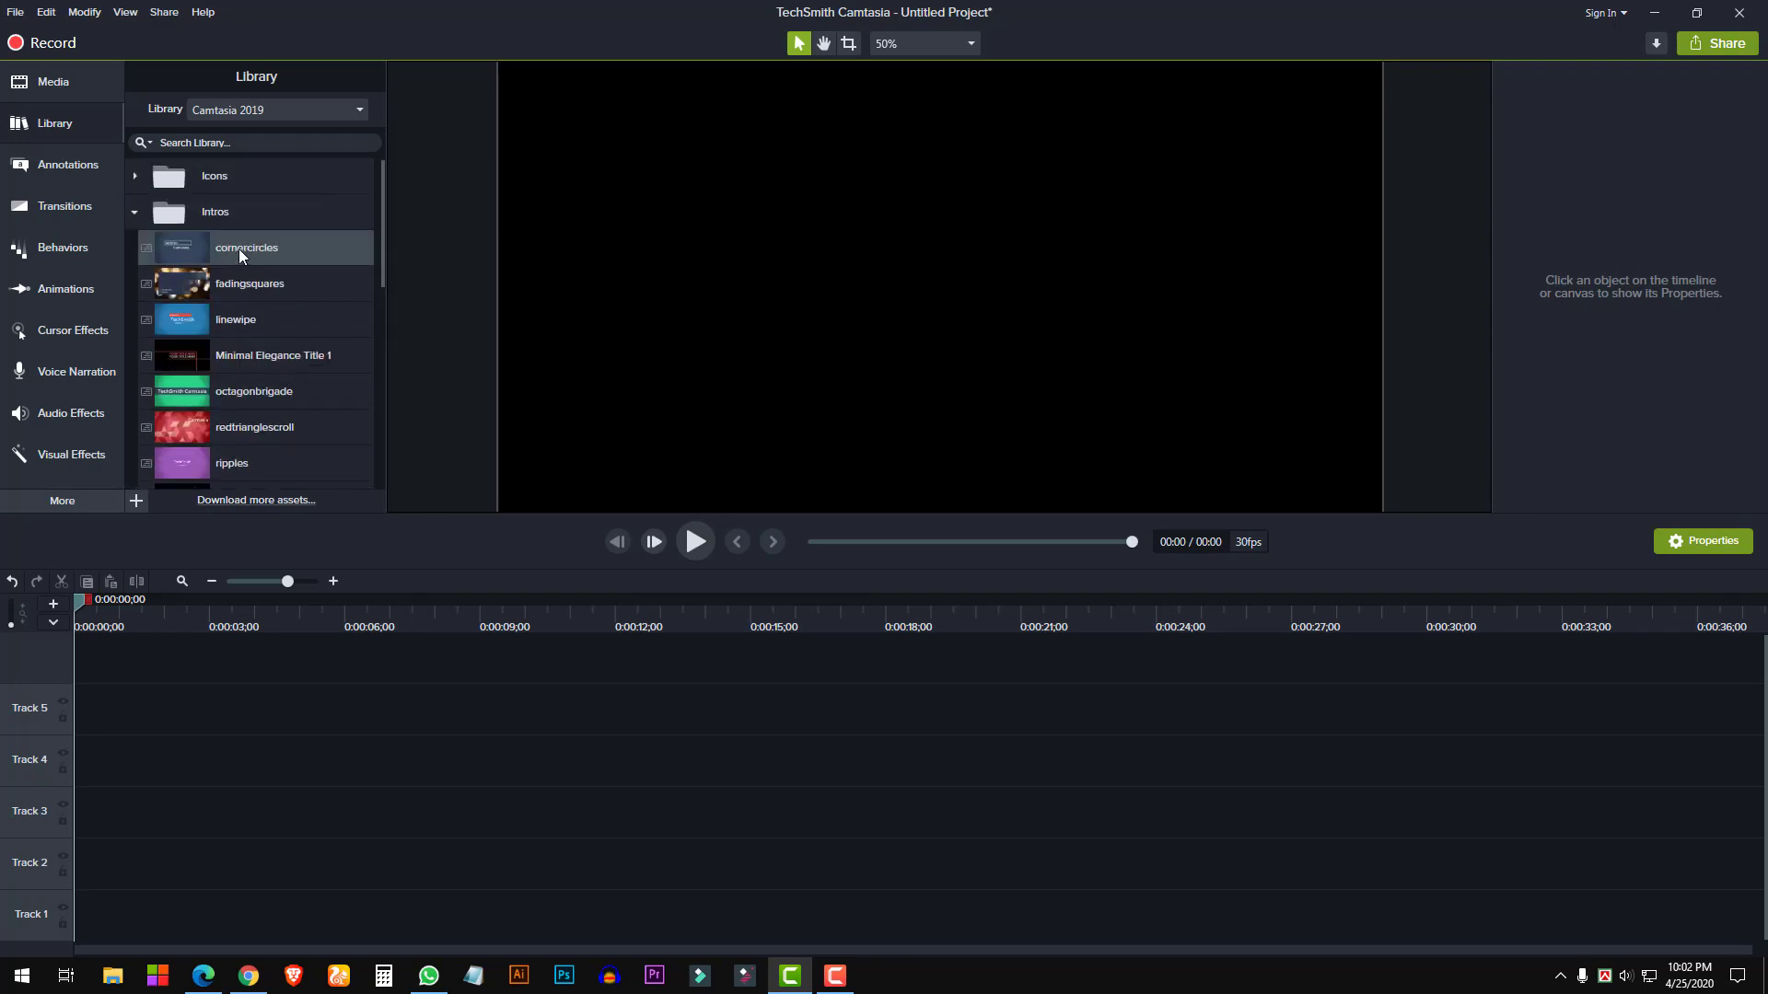
{"action": "double_click", "coordinate": [249, 355]}
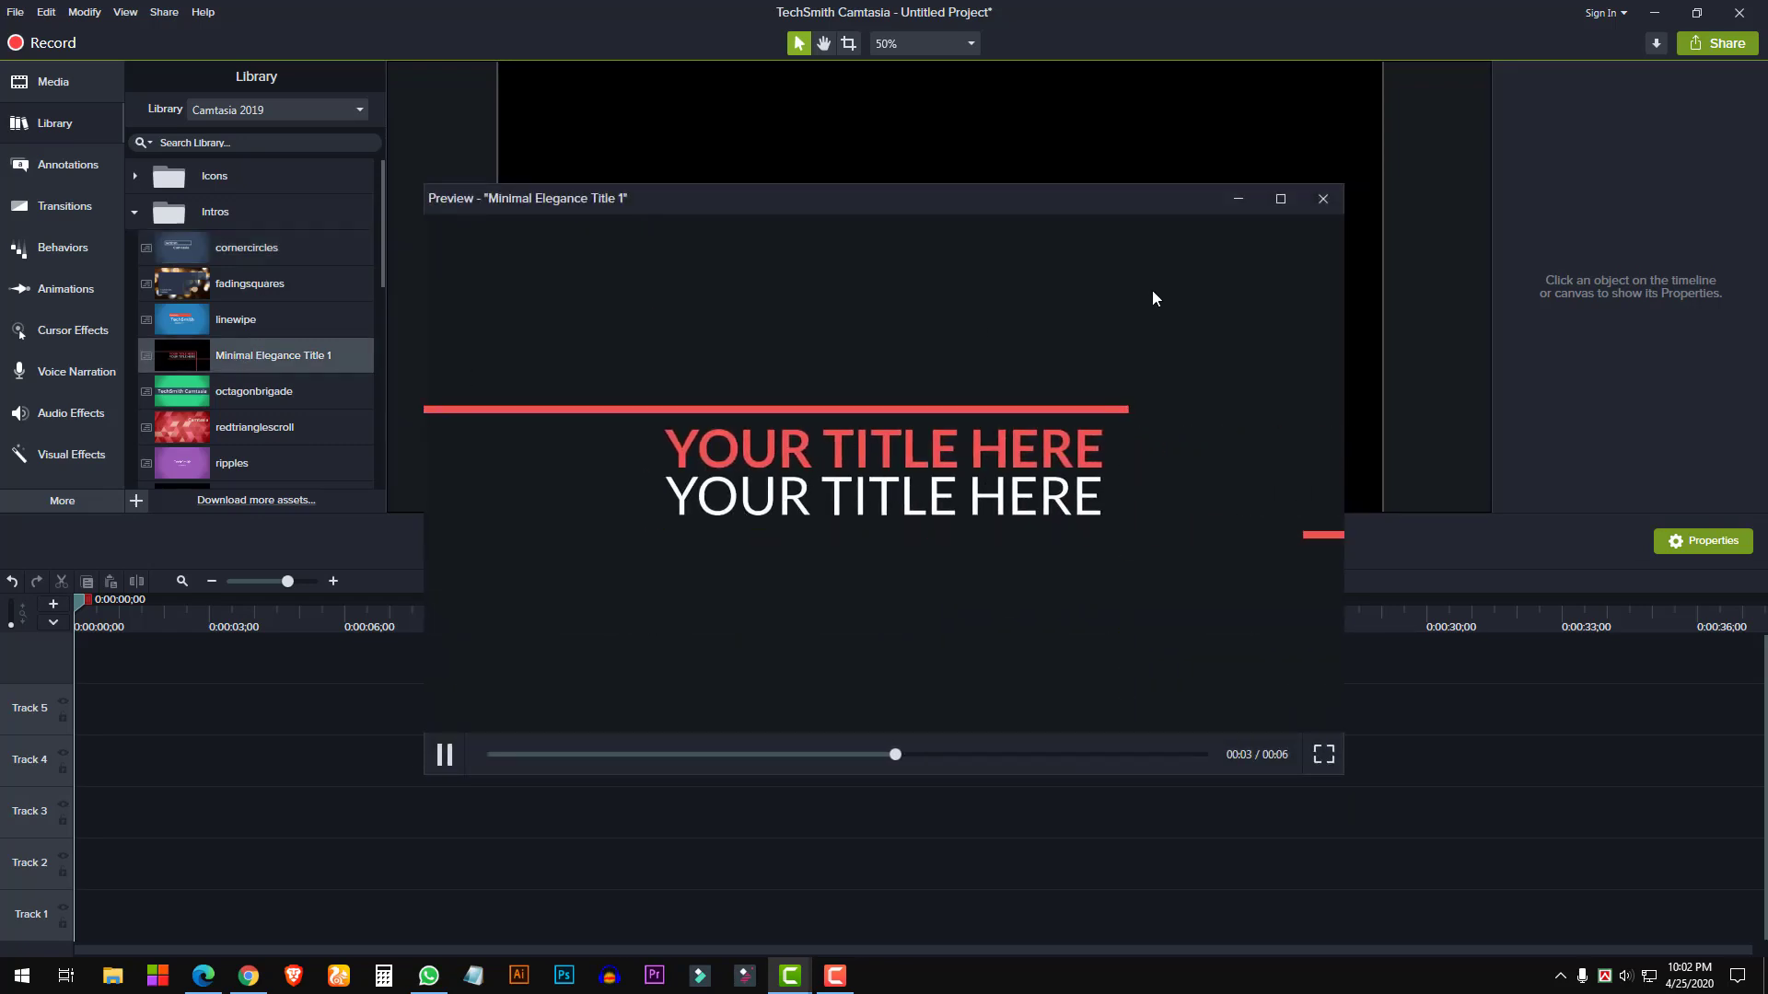
{"action": "left_click", "coordinate": [1324, 201]}
{"action": "left_click", "coordinate": [136, 210]}
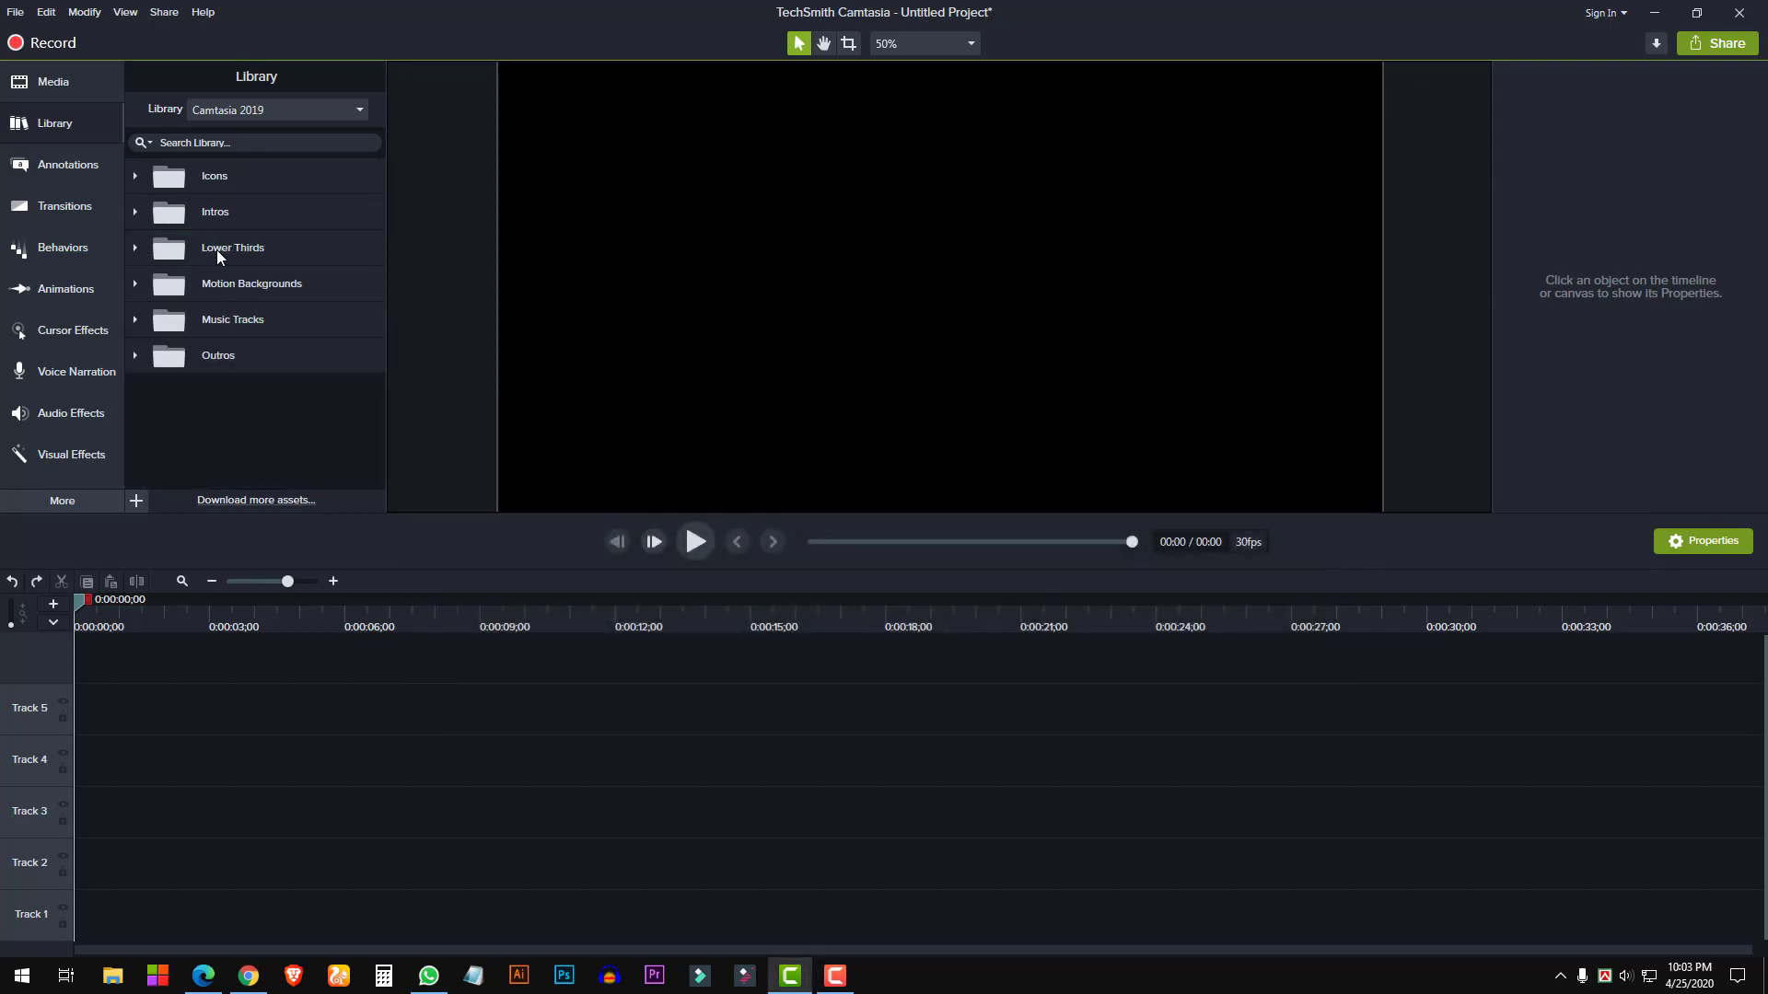
Preview the Assist title from the library's Lower Thirds and collapse that folder
{"action": "left_click", "coordinate": [135, 246]}
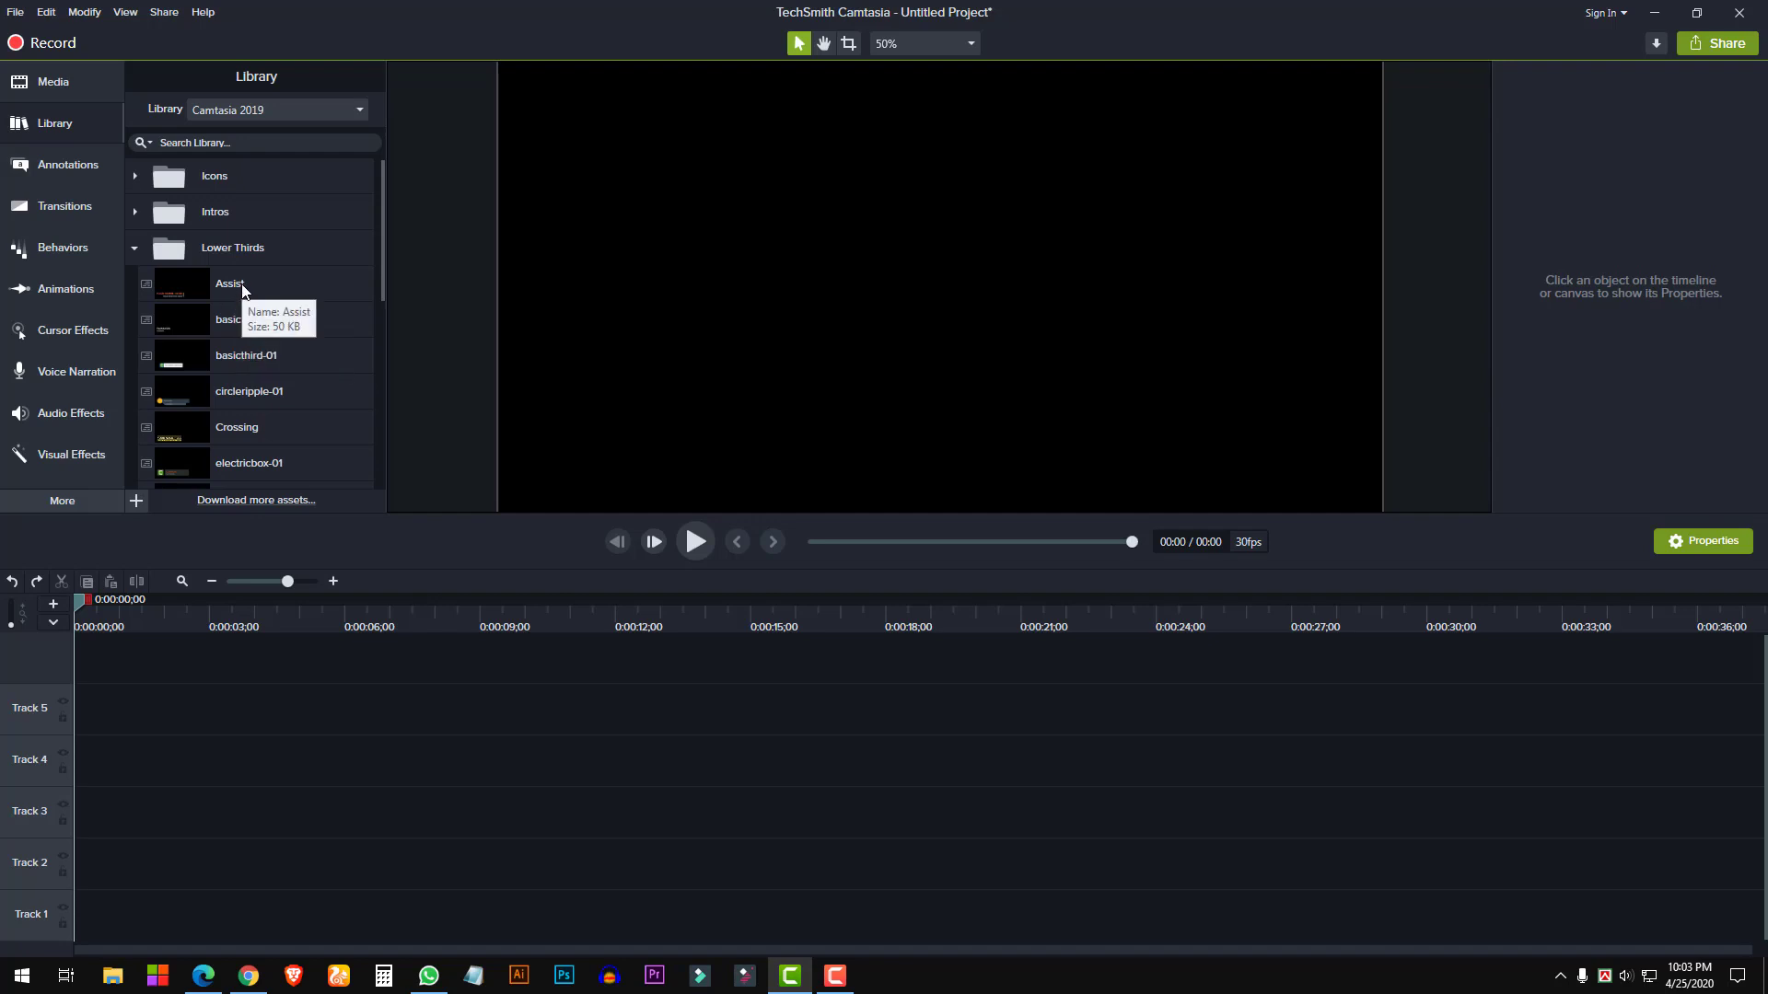
{"action": "left_click", "coordinate": [244, 291]}
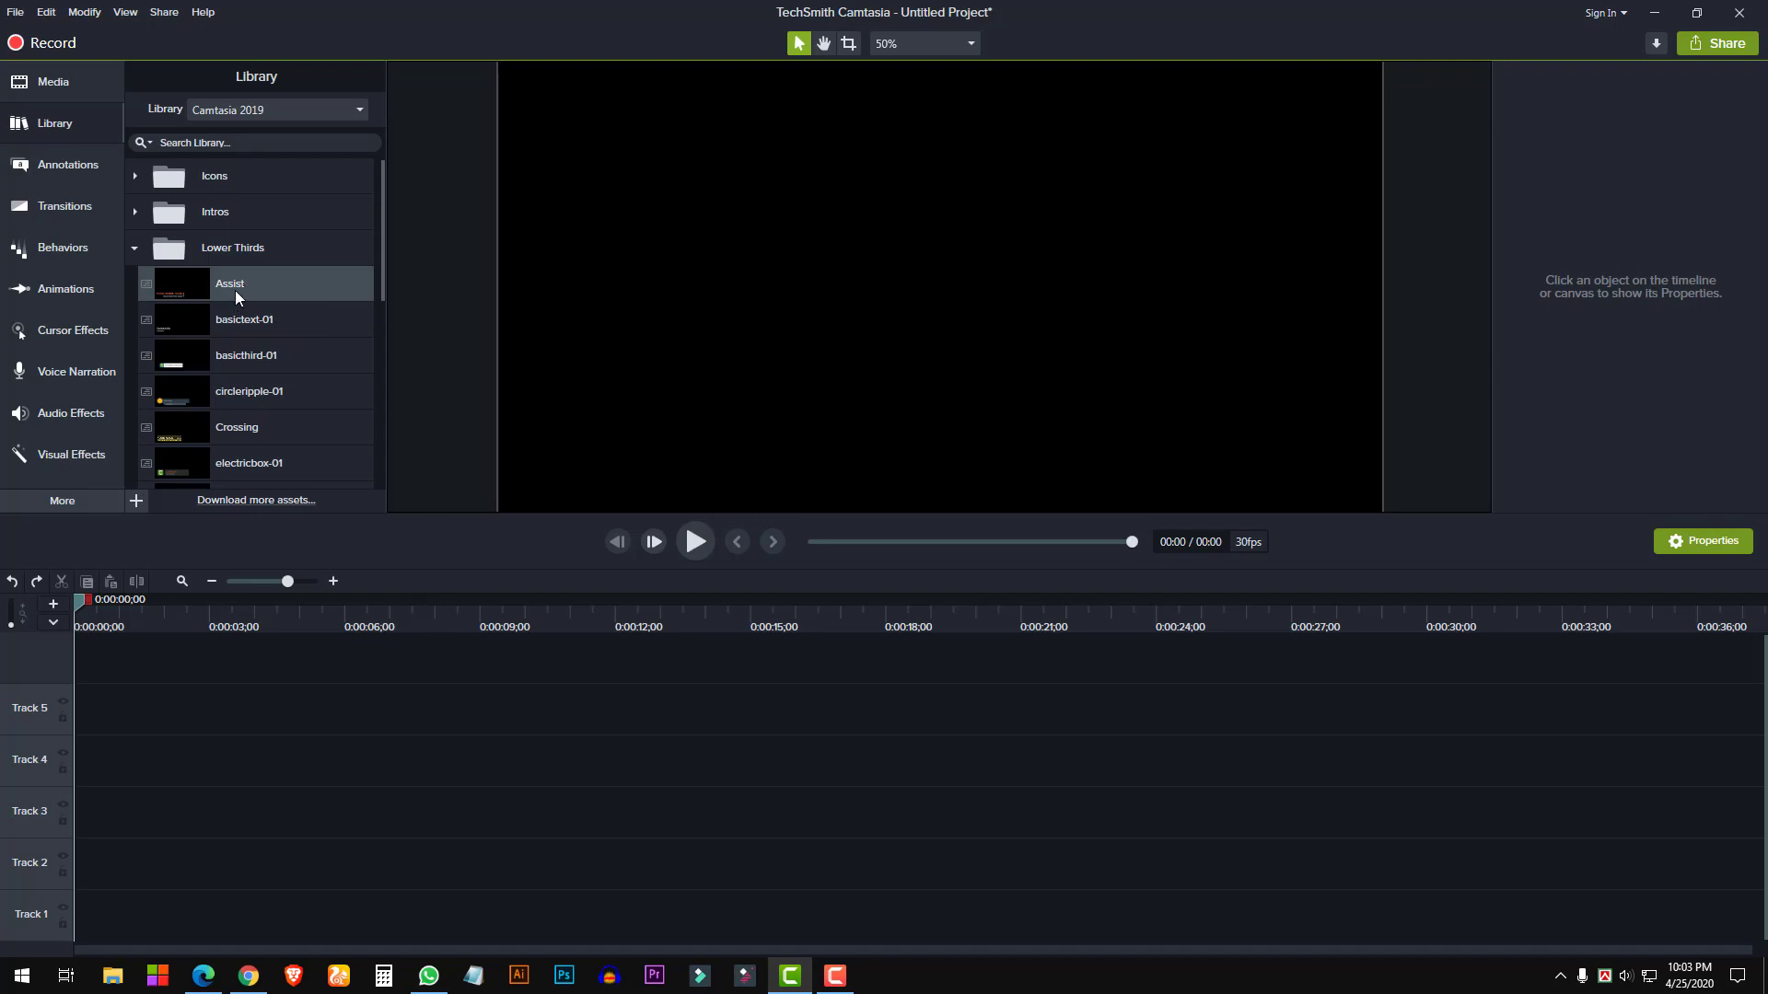
{"action": "double_click", "coordinate": [235, 290]}
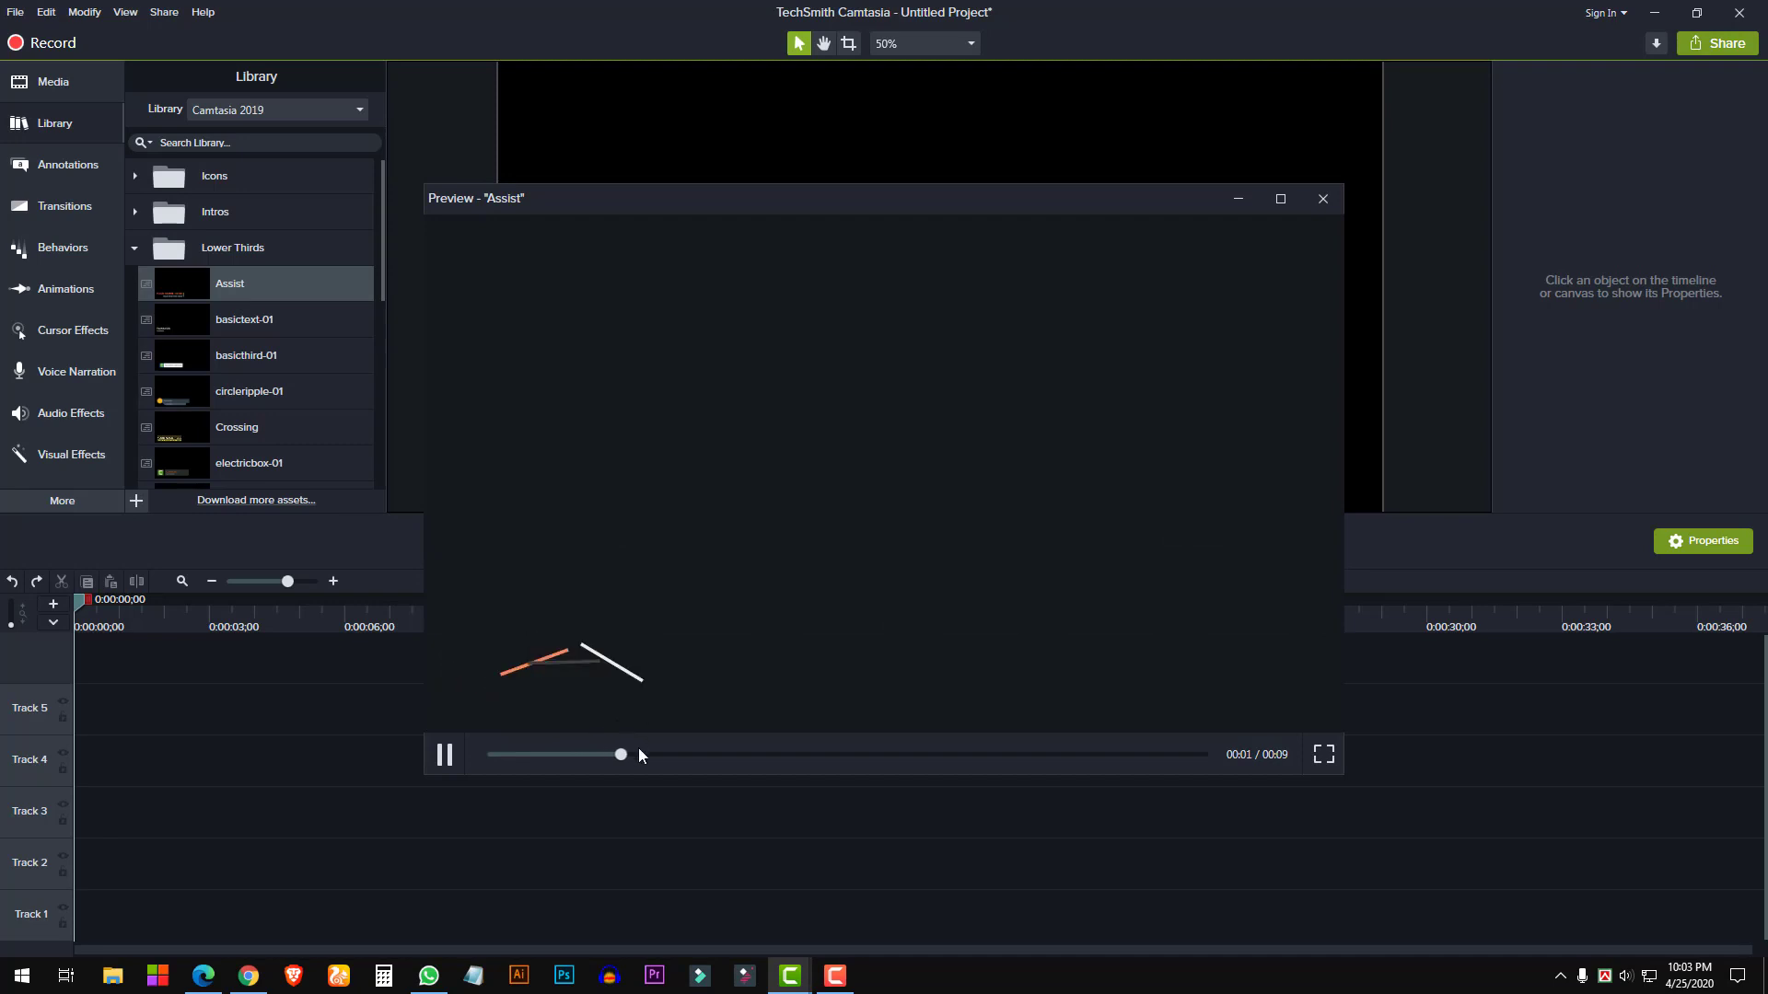
{"action": "left_click", "coordinate": [1322, 200]}
{"action": "left_click", "coordinate": [134, 208]}
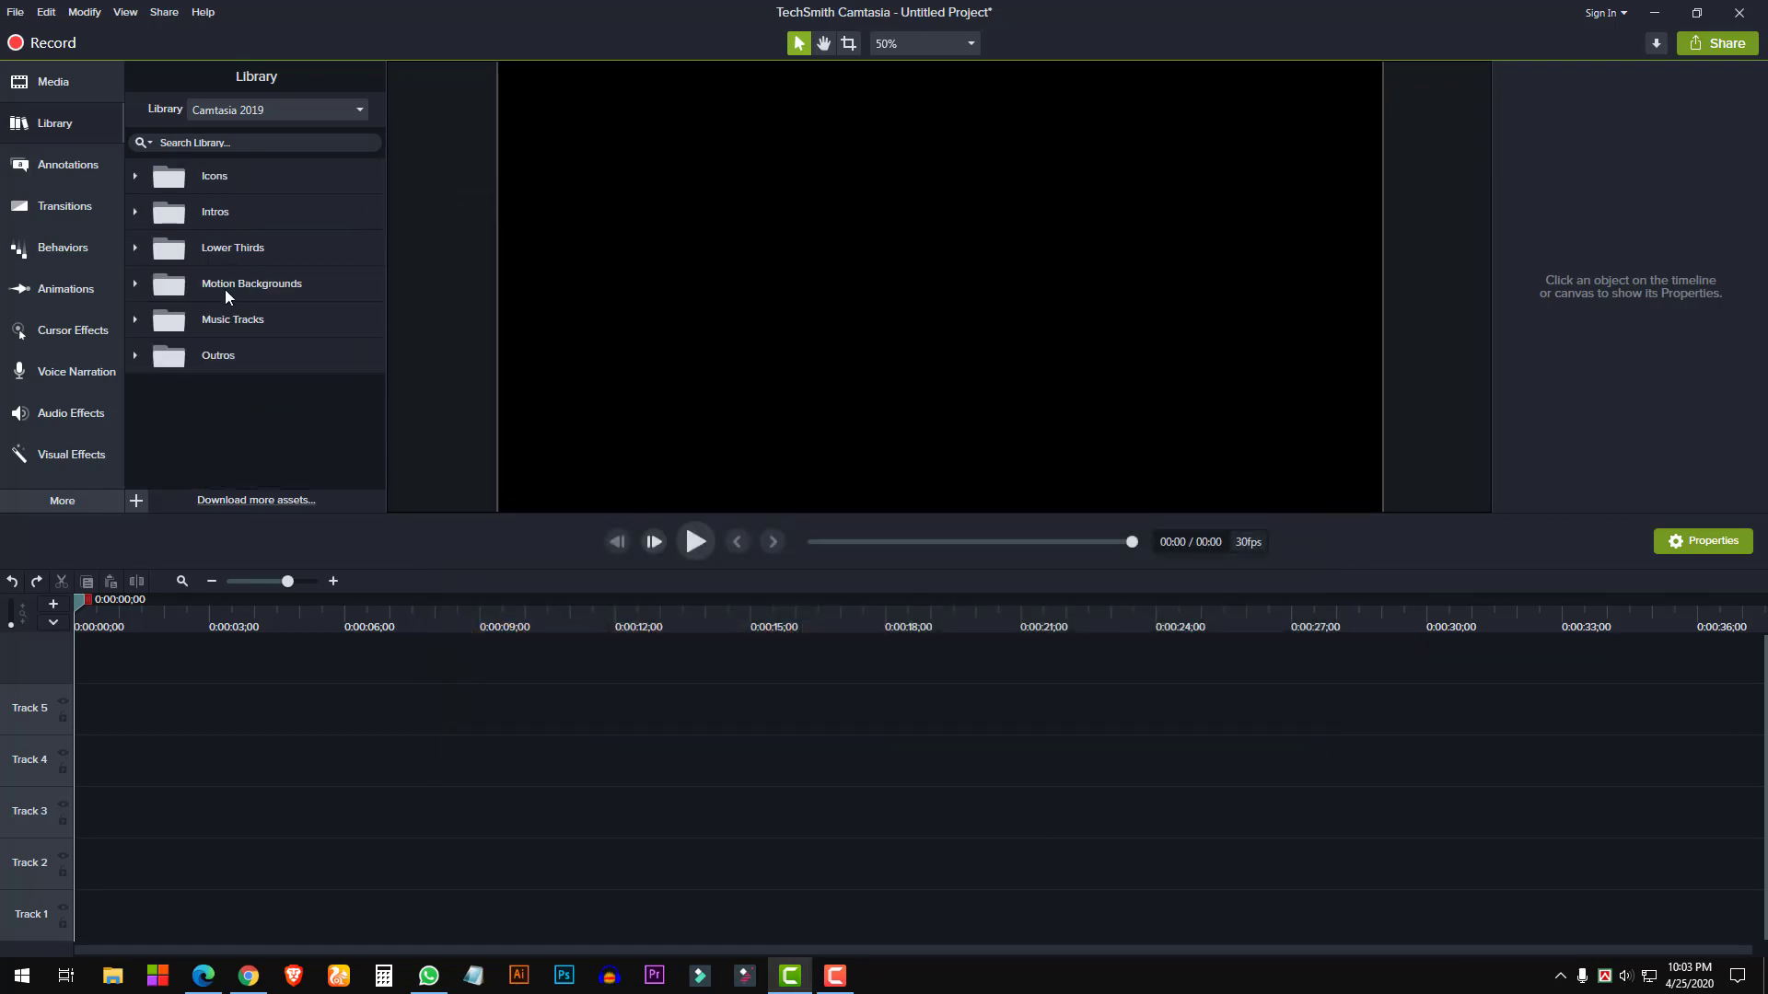
Preview the bokehdots and classroomzoom clips from the library's Motion Backgrounds and collapse that folder
{"action": "left_click", "coordinate": [134, 284]}
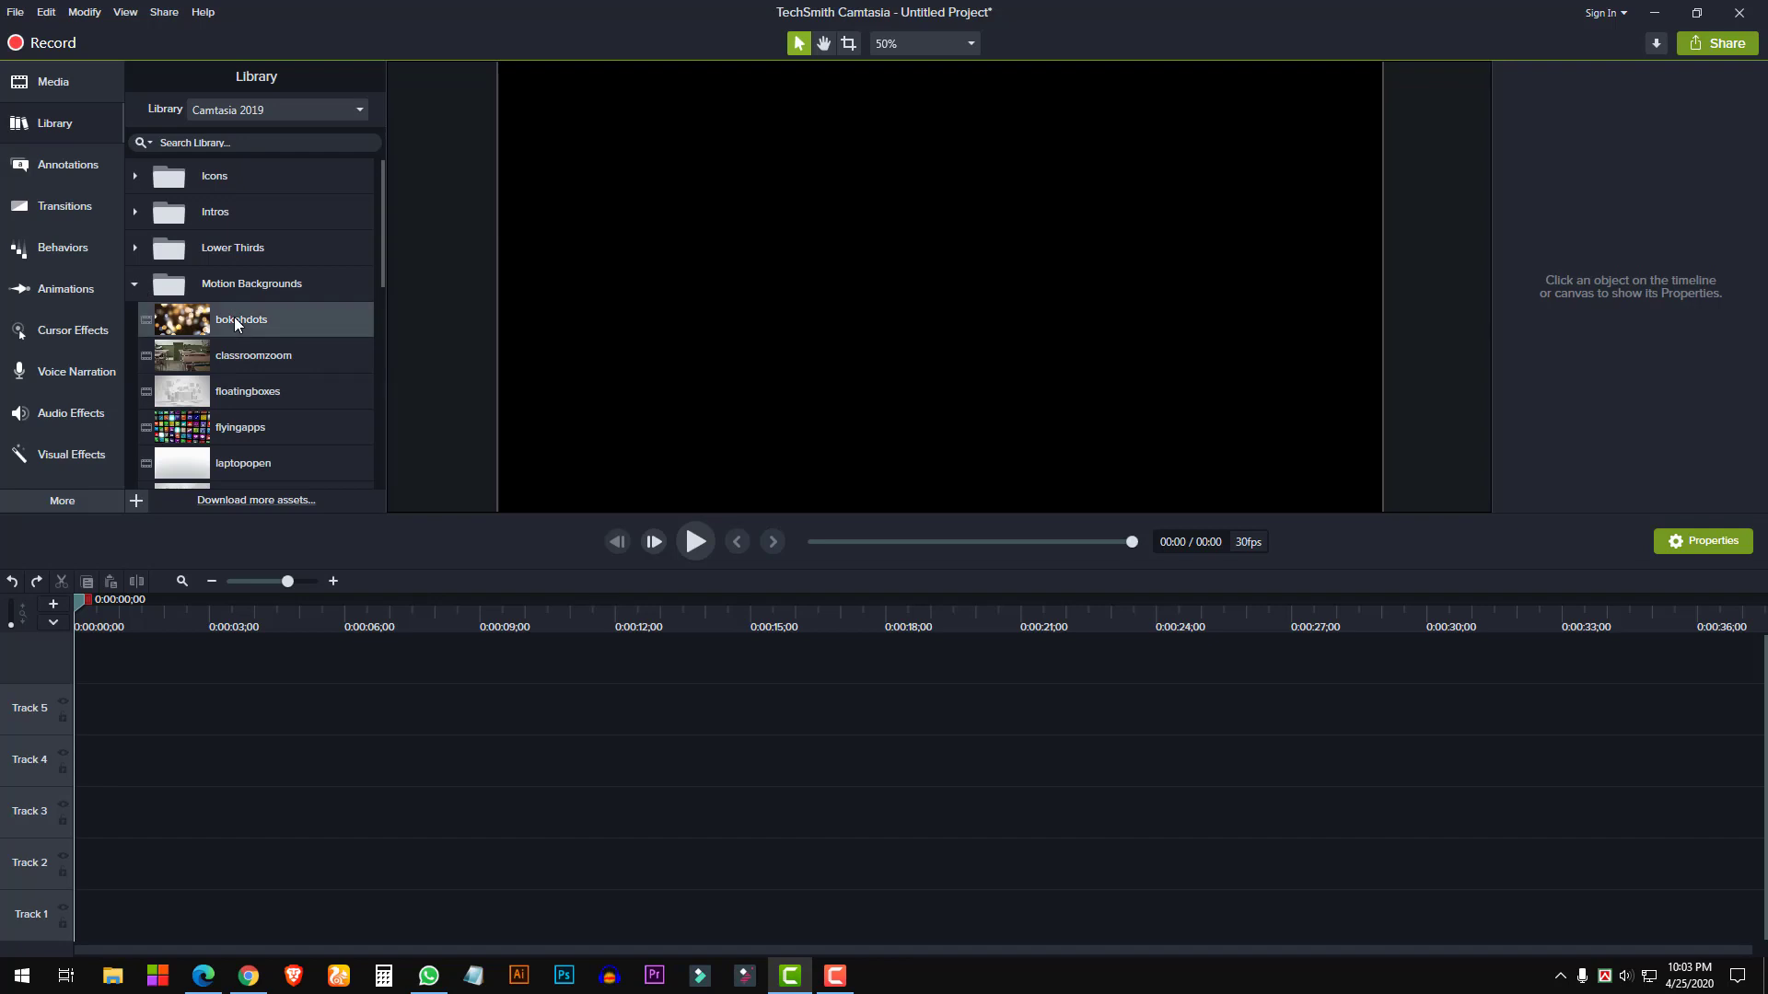
{"action": "double_click", "coordinate": [256, 324]}
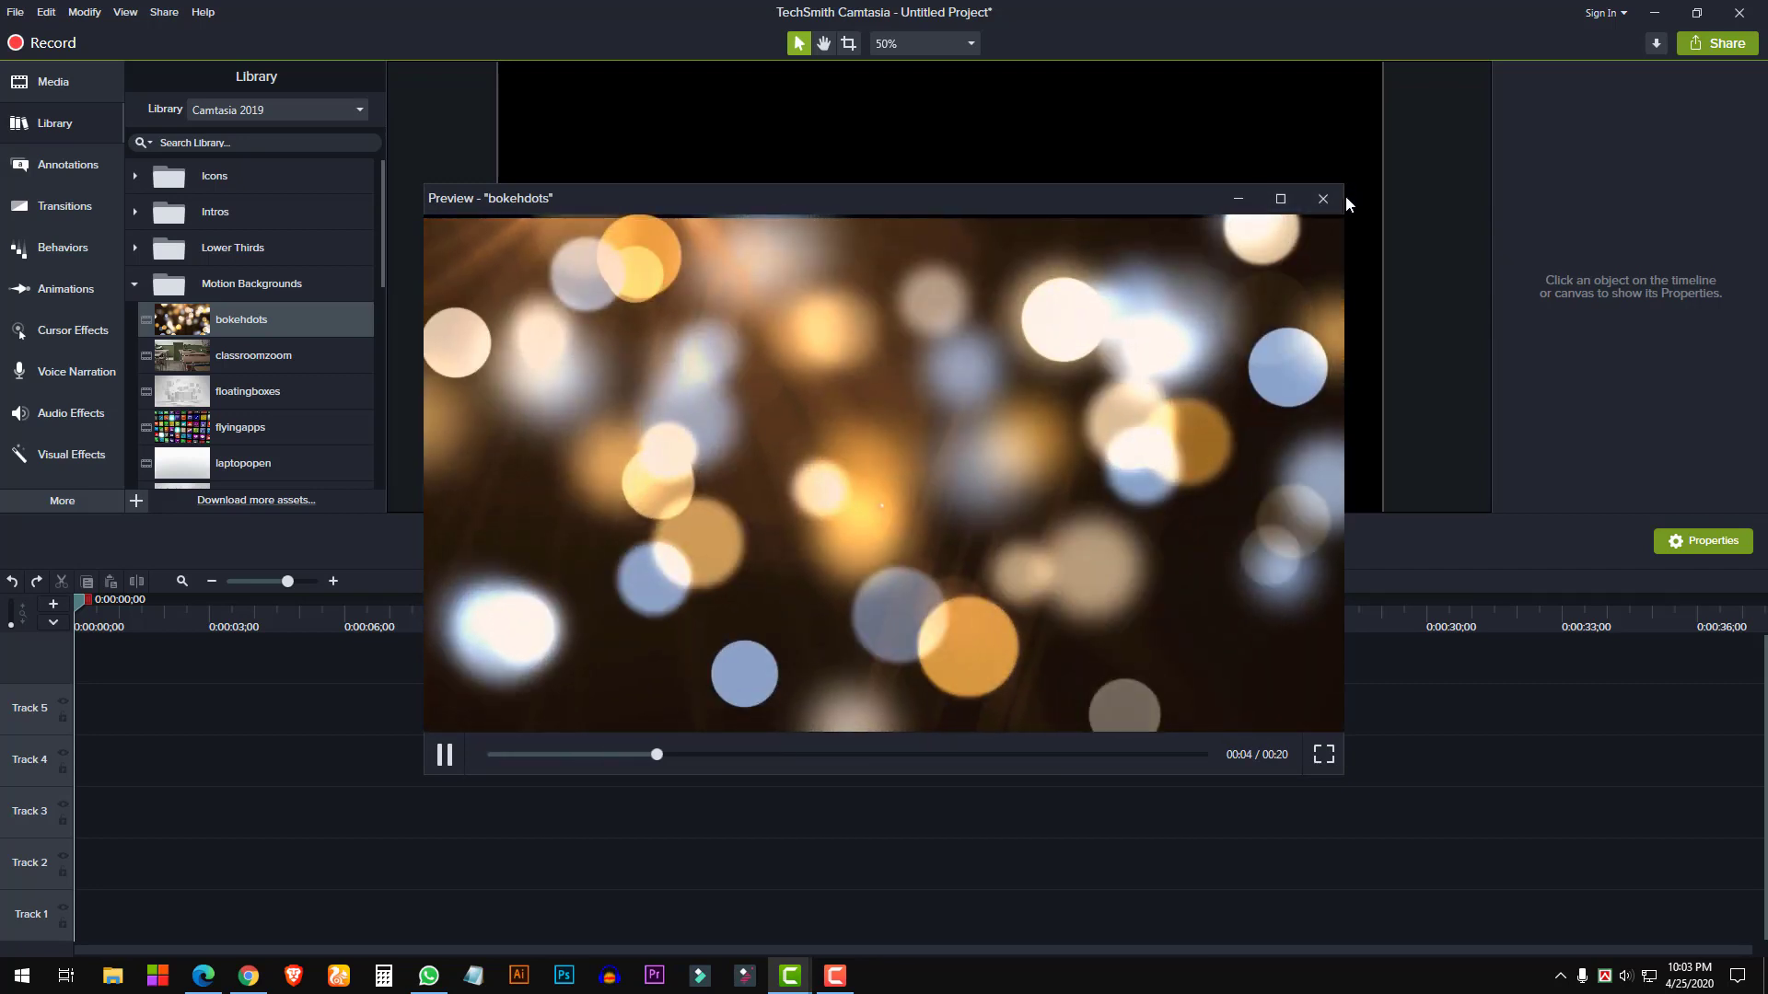
{"action": "left_click", "coordinate": [1323, 200]}
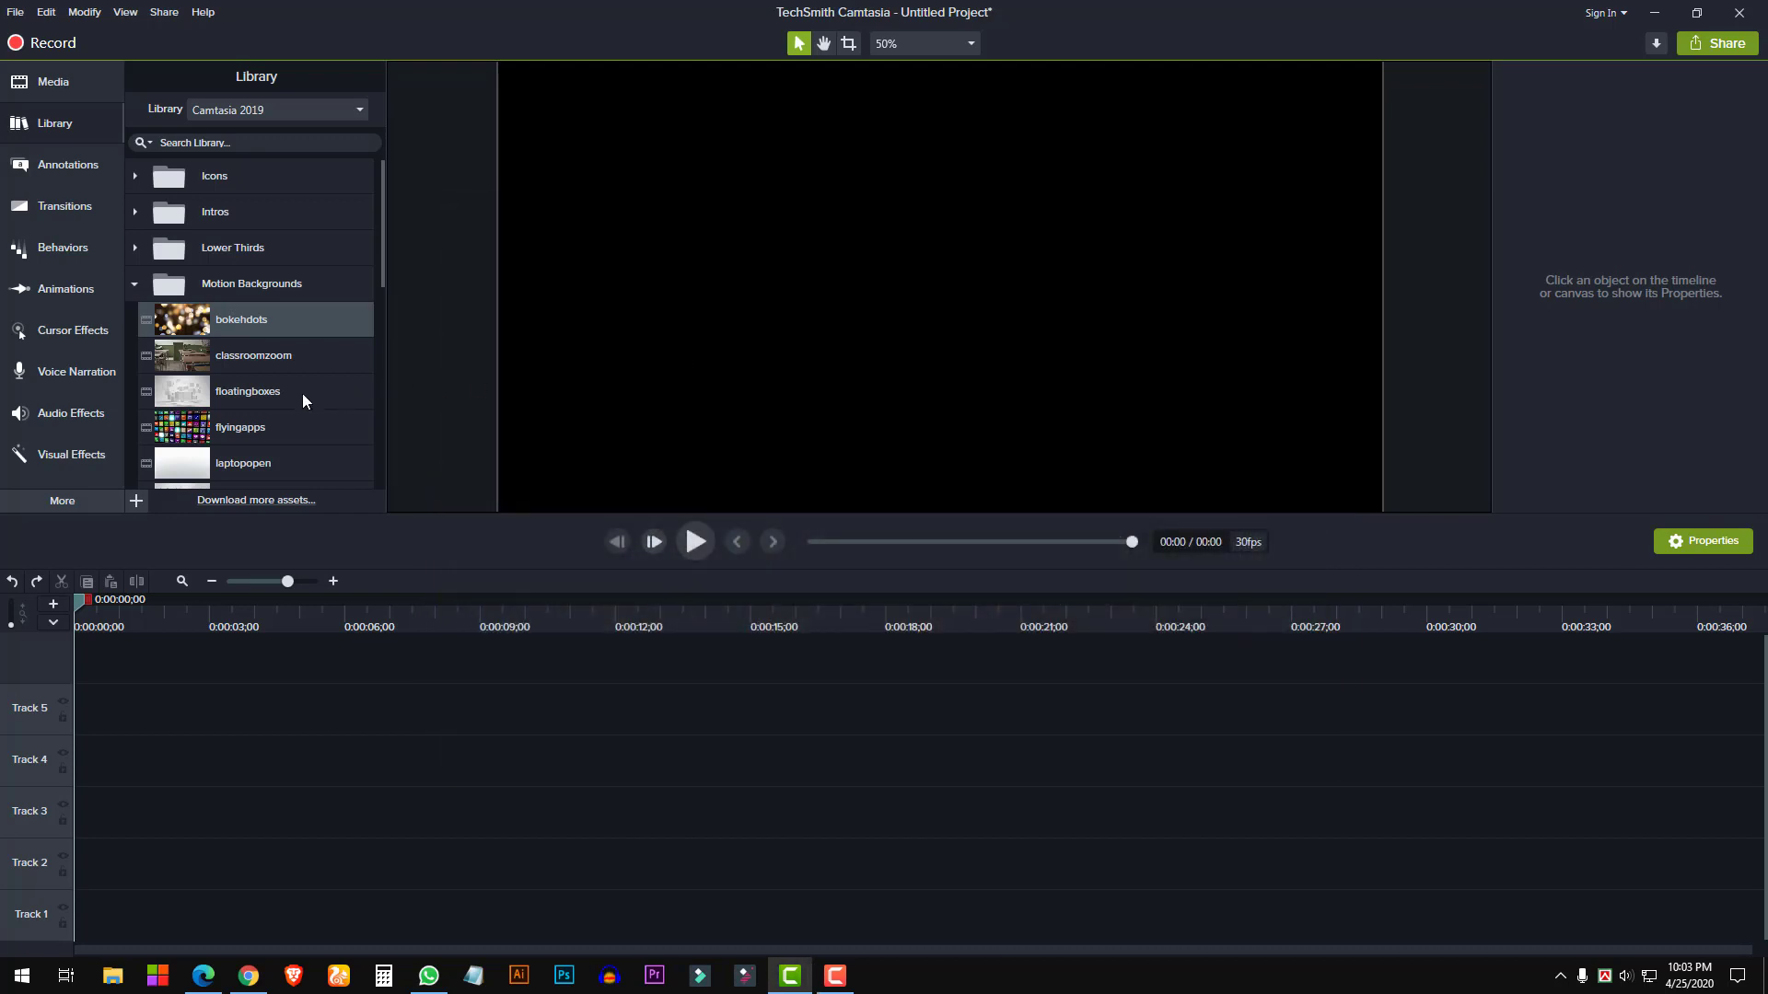
{"action": "double_click", "coordinate": [243, 357]}
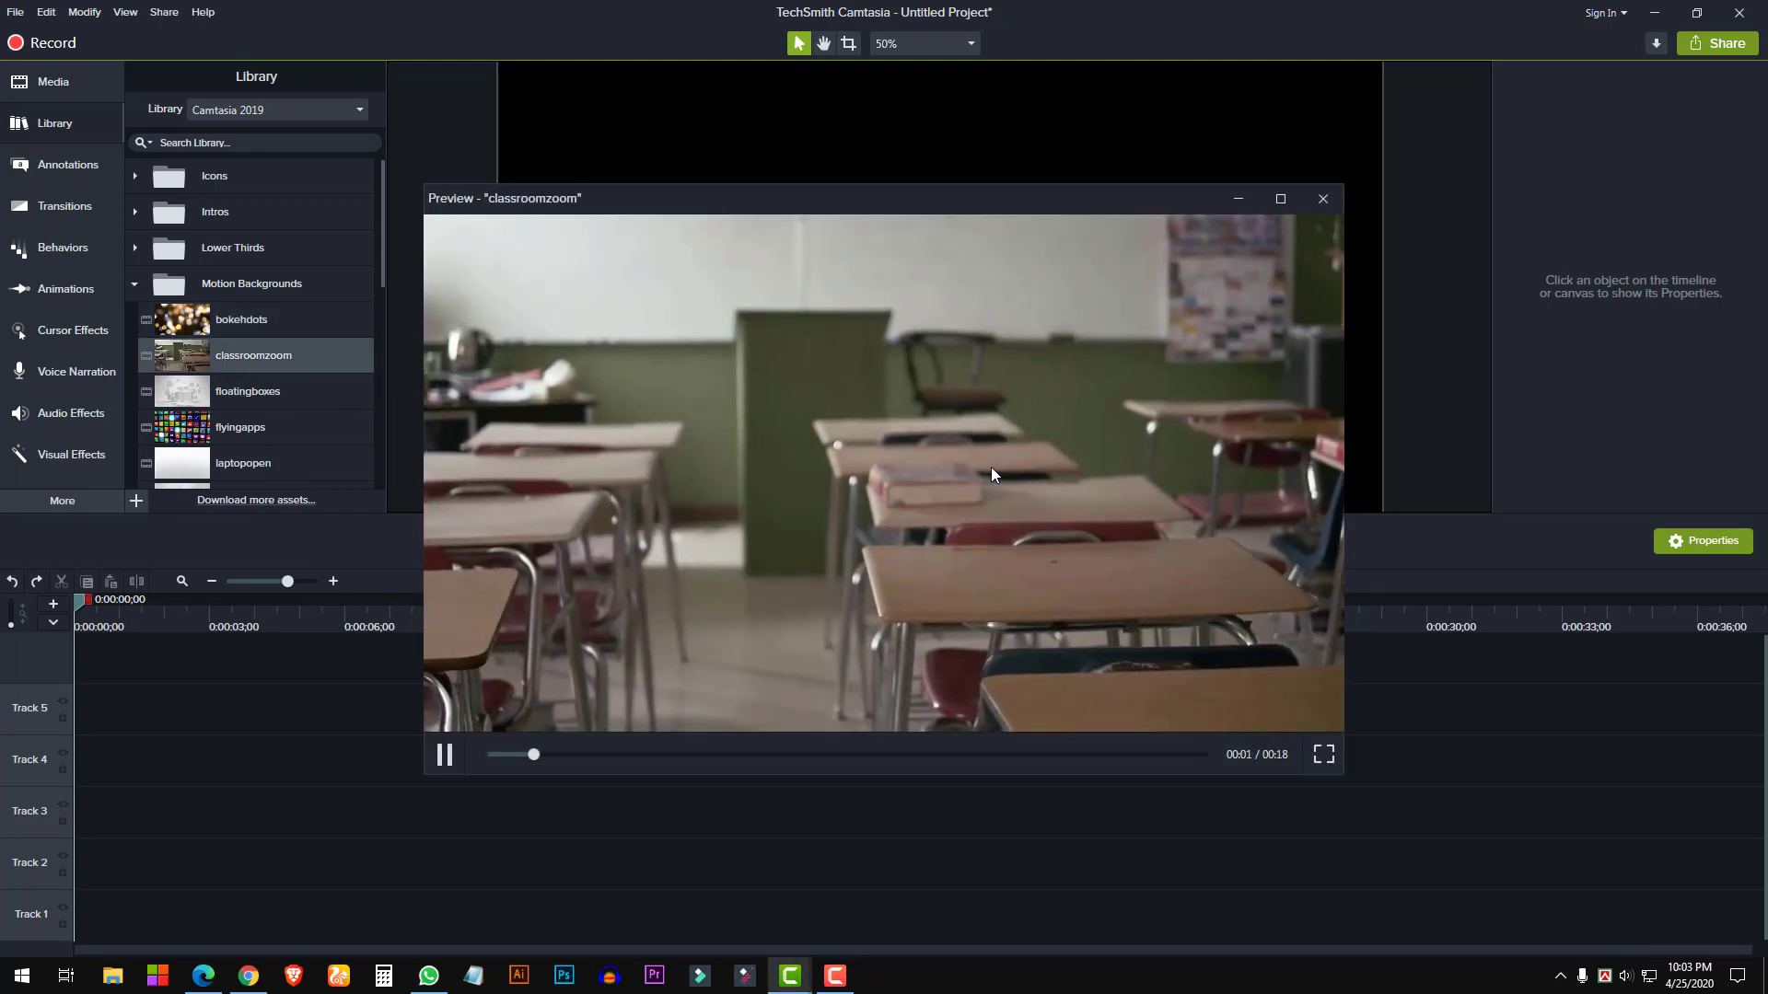
{"action": "left_click", "coordinate": [135, 283]}
Look through the library's Music Tracks, preview the asimpleway track and collapse that folder
{"action": "left_click", "coordinate": [134, 319]}
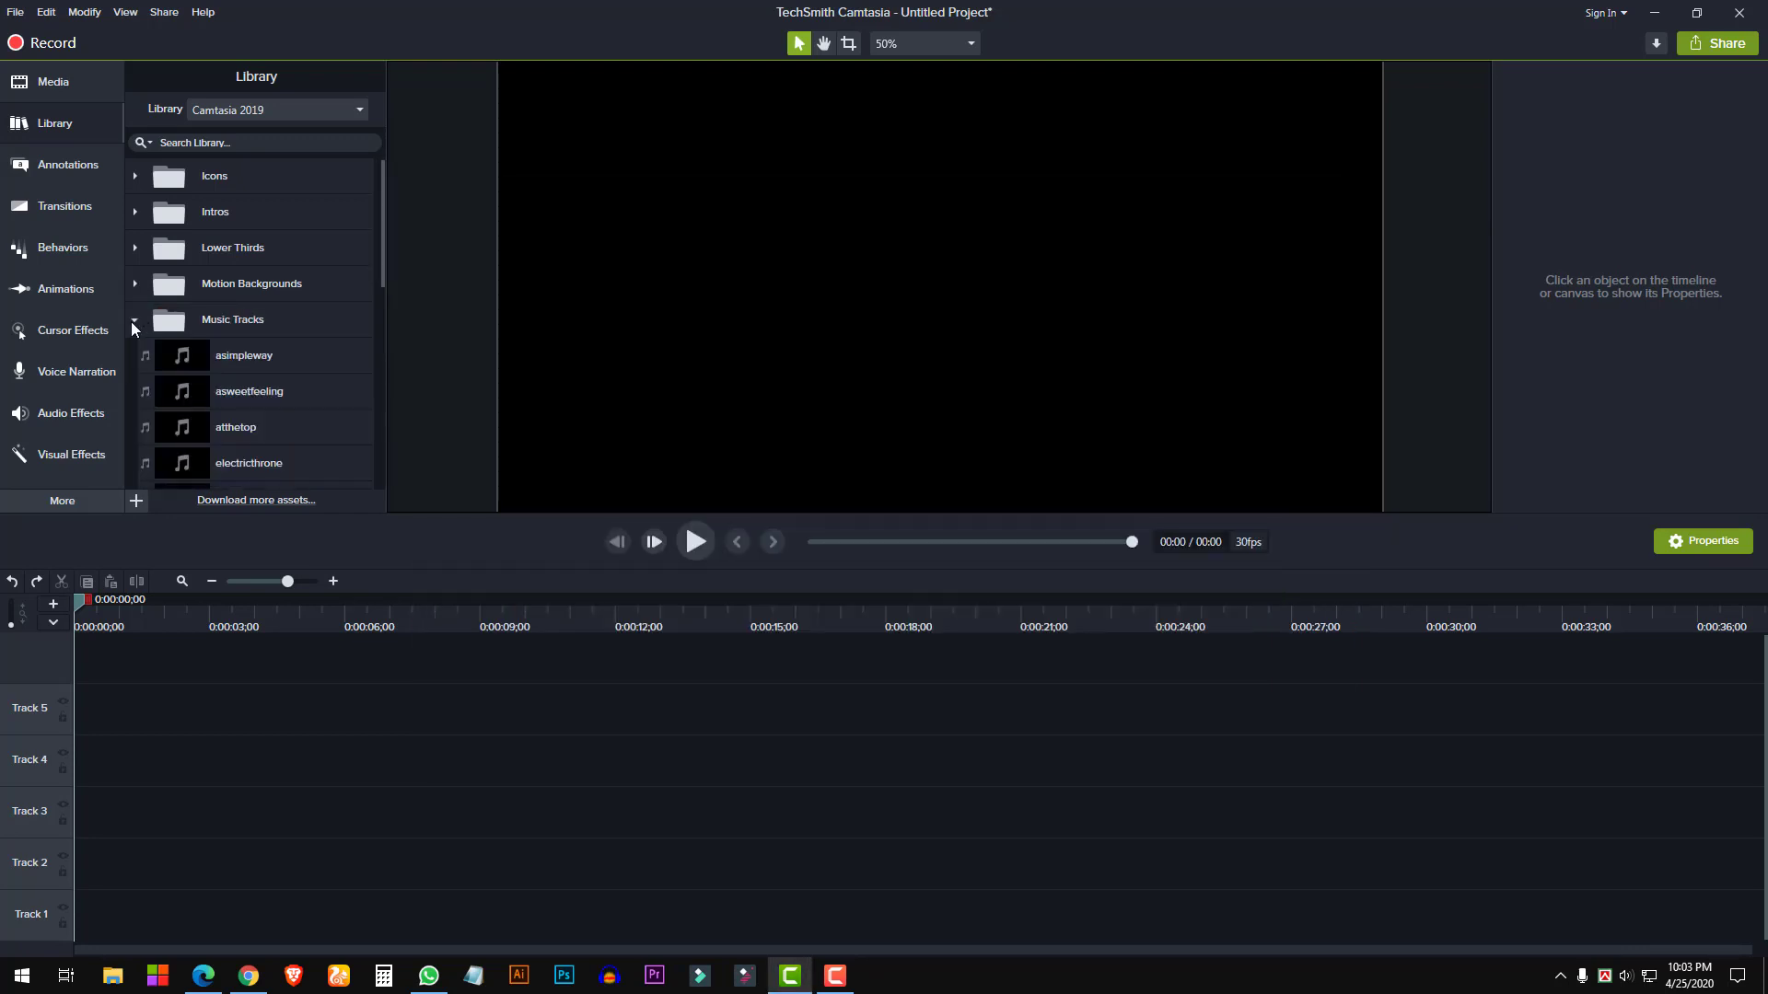
{"action": "left_click", "coordinate": [252, 360]}
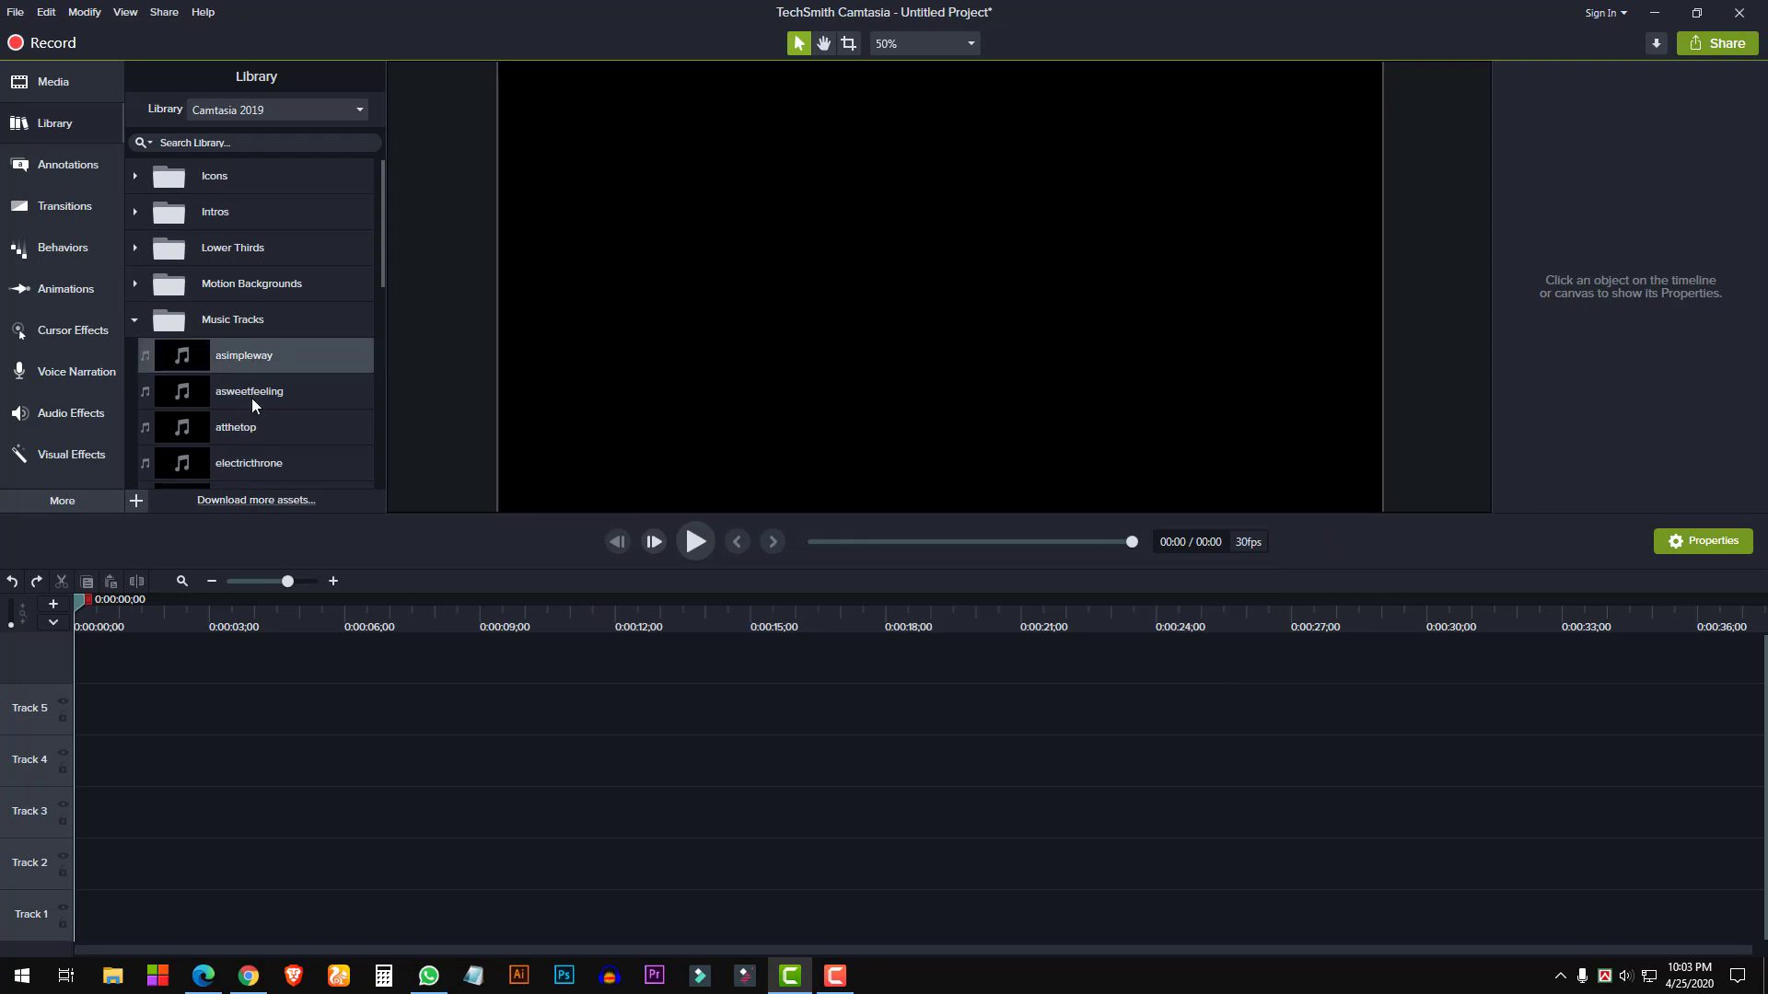
{"action": "mouse_move", "coordinate": [234, 362]}
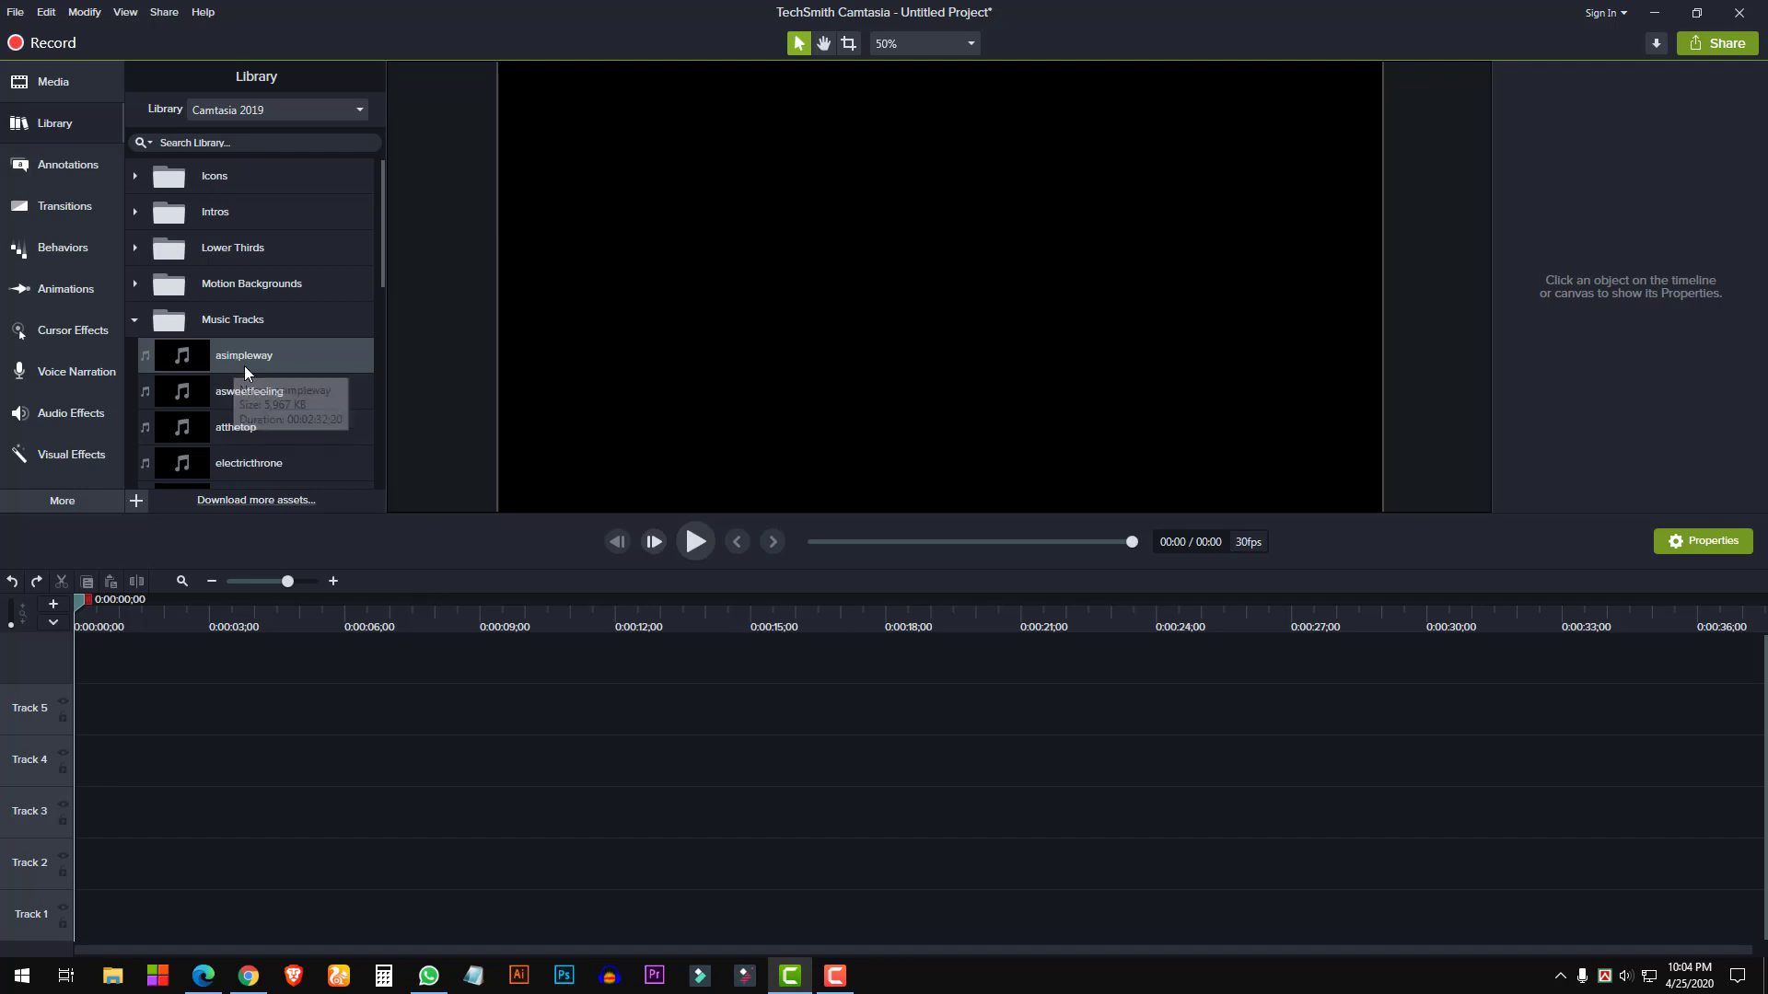
{"action": "scroll", "coordinate": [245, 367], "scroll_direction": "down", "scroll_amount": 5}
{"action": "scroll", "coordinate": [248, 439], "scroll_direction": "down", "scroll_amount": 2}
{"action": "scroll", "coordinate": [249, 439], "scroll_direction": "up", "scroll_amount": 6}
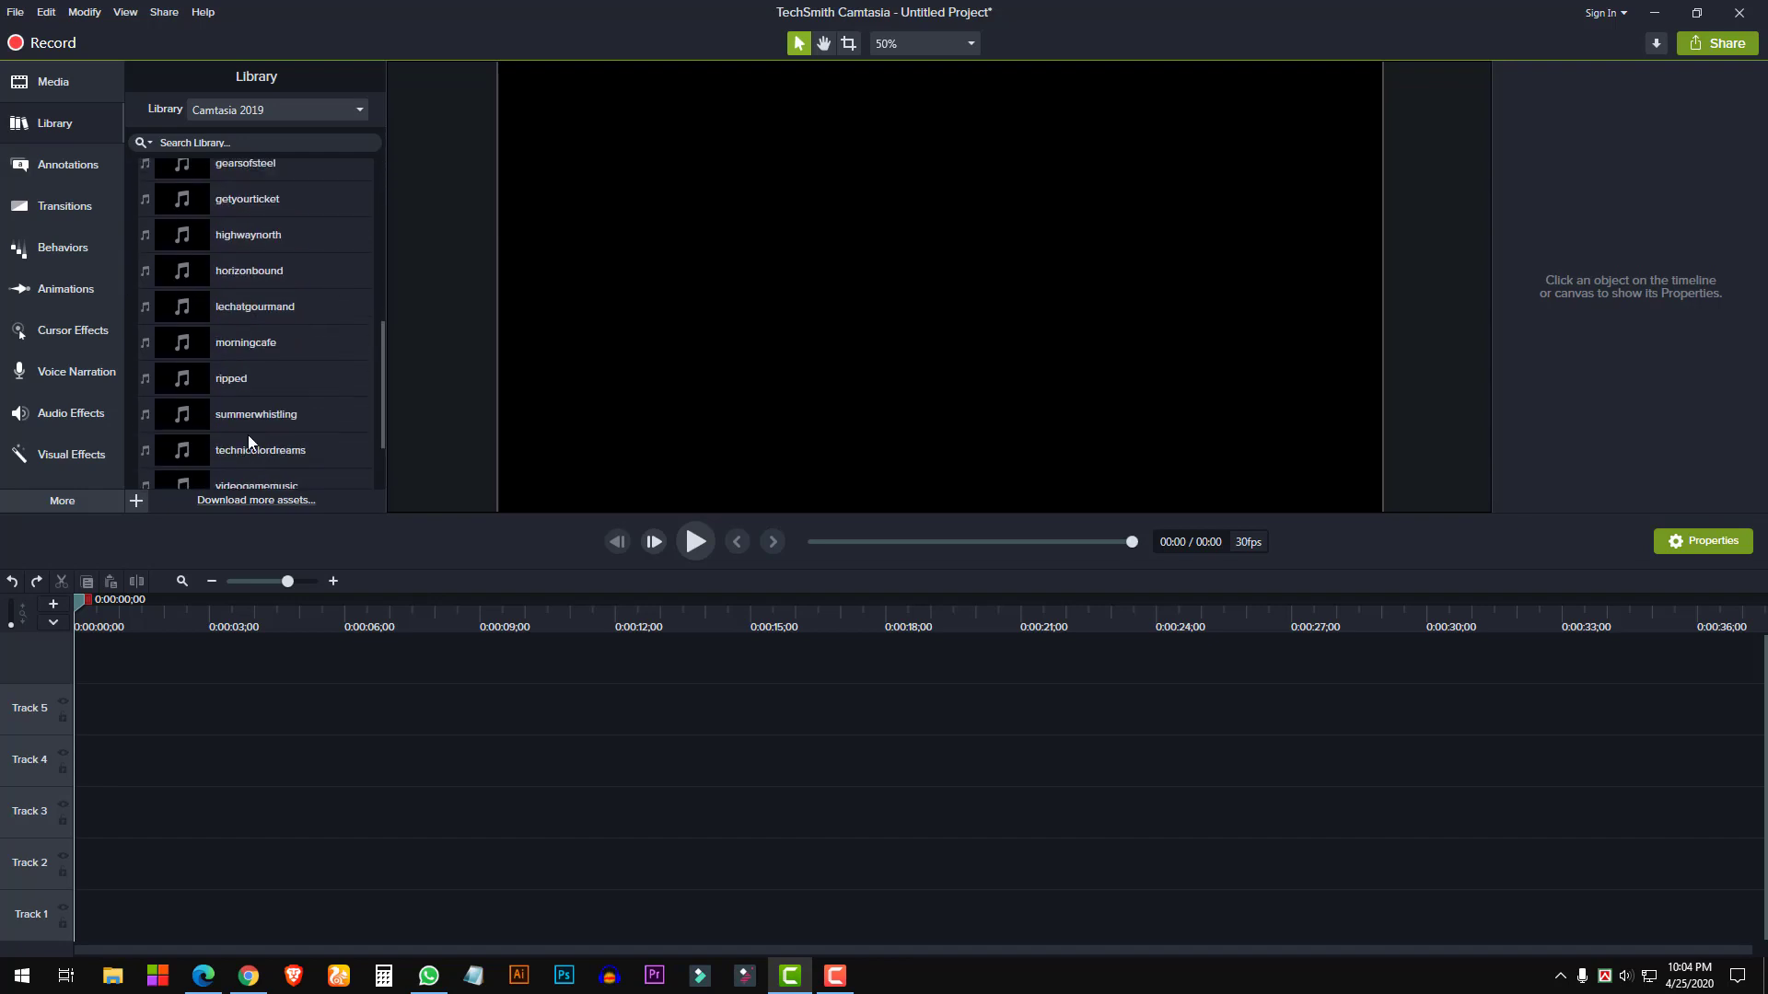
{"action": "scroll", "coordinate": [249, 440], "scroll_direction": "up", "scroll_amount": 1}
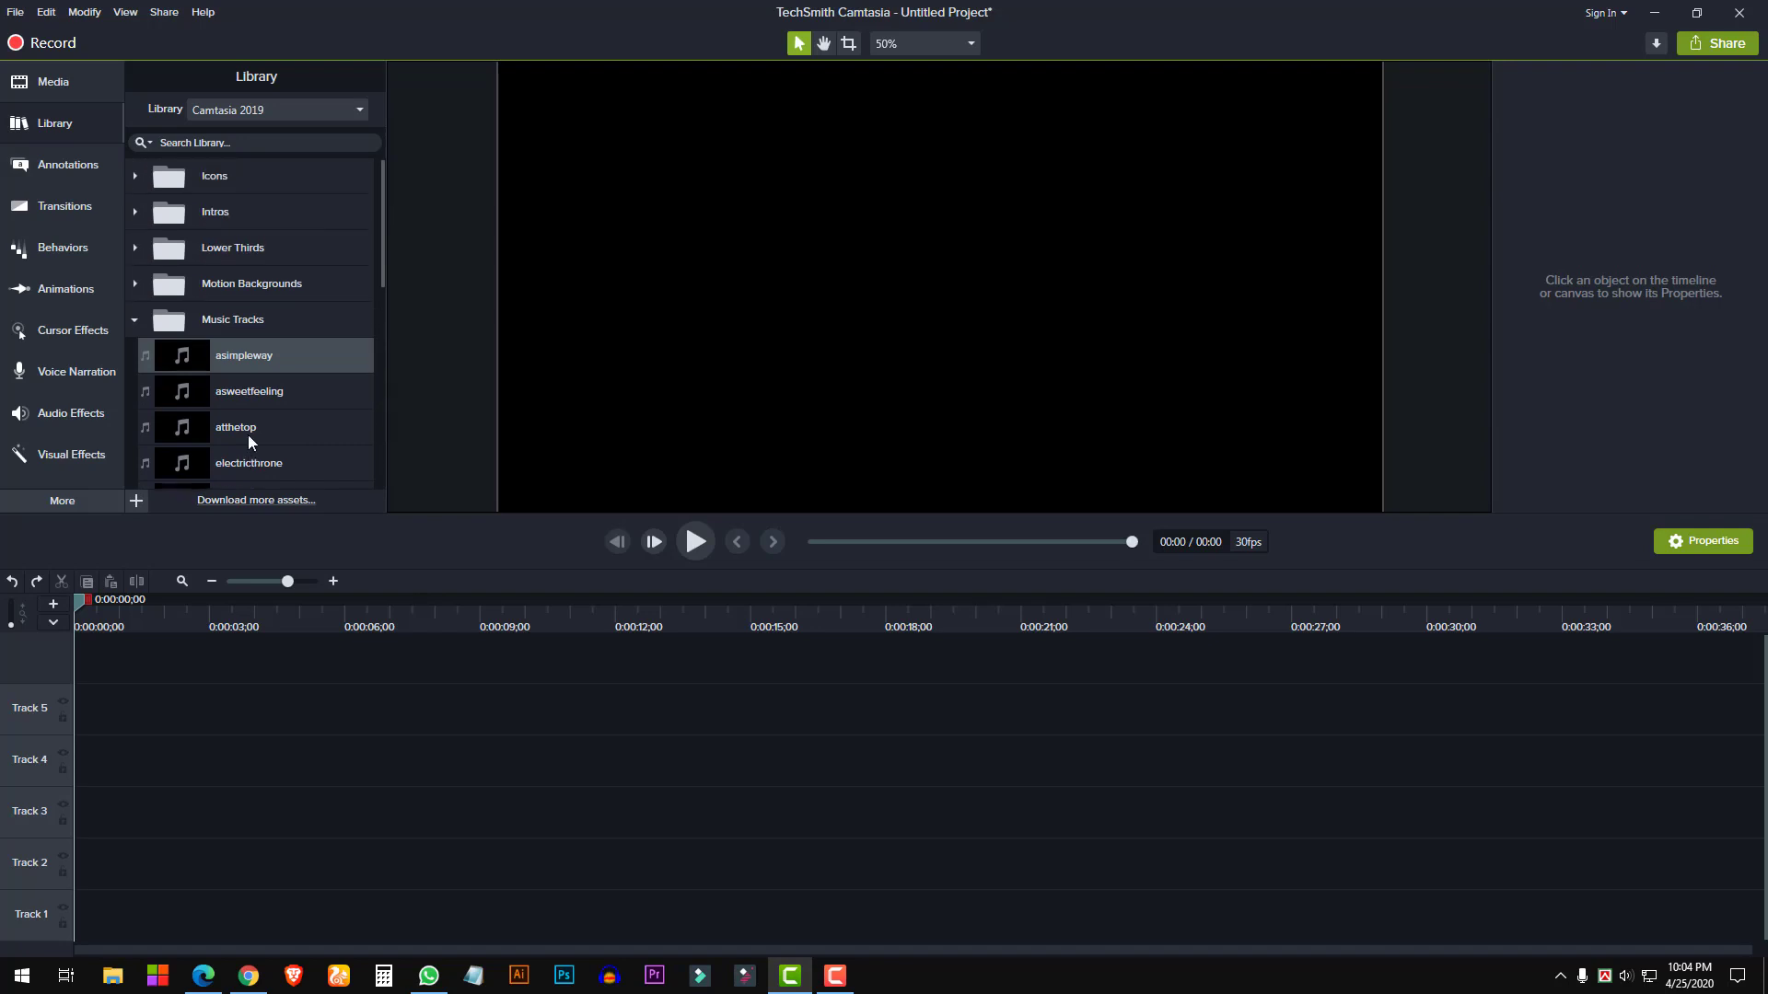
{"action": "double_click", "coordinate": [240, 356]}
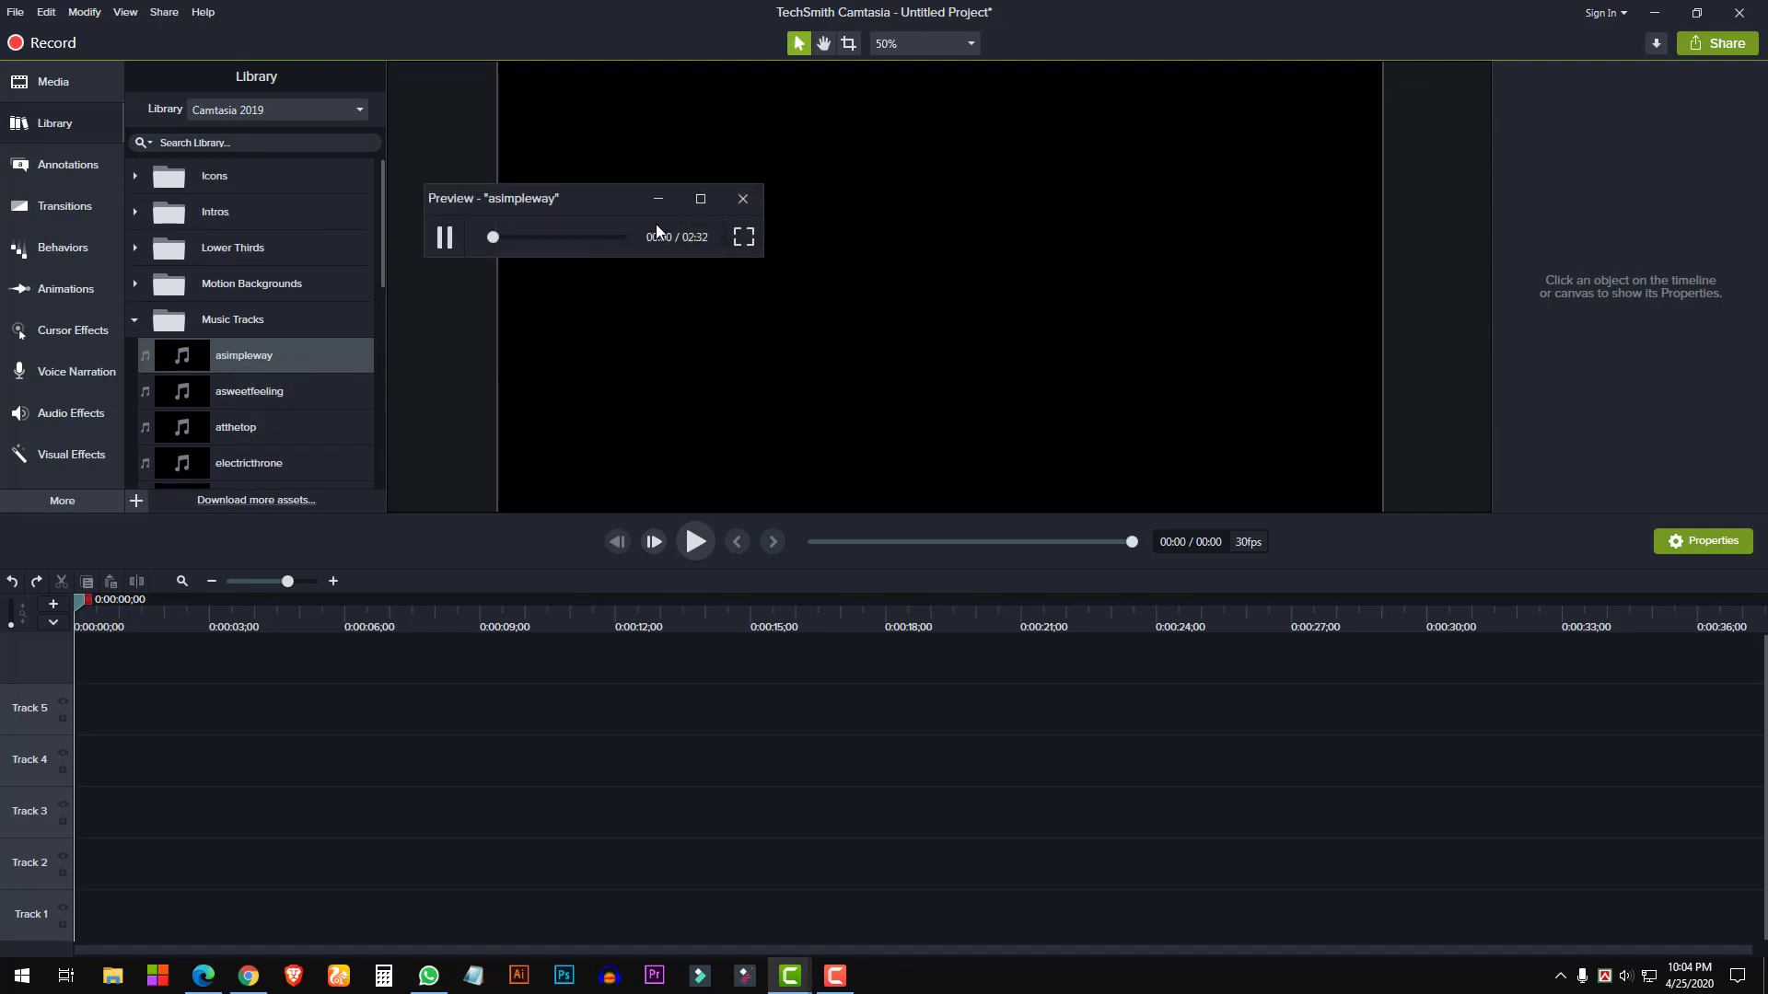
{"action": "left_click", "coordinate": [742, 198]}
{"action": "left_click", "coordinate": [233, 320]}
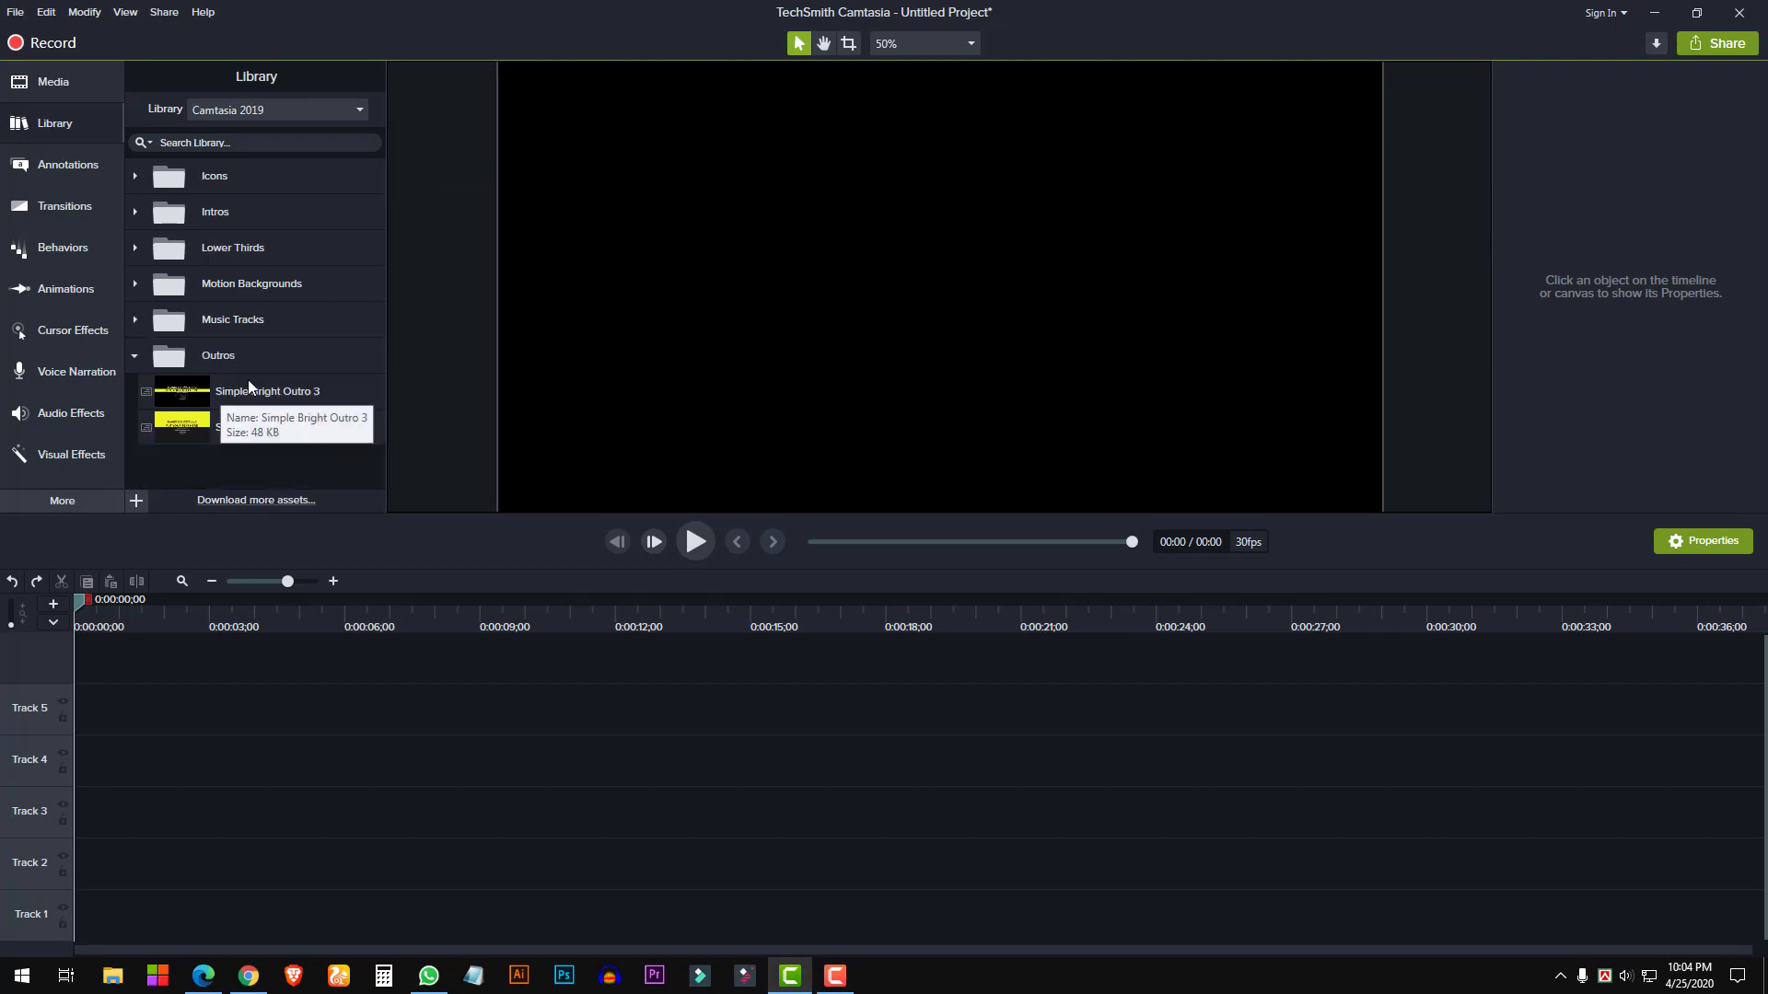
Preview Simple Bright Outro 3 from the library's Outros and collapse that folder
{"action": "double_click", "coordinate": [229, 391]}
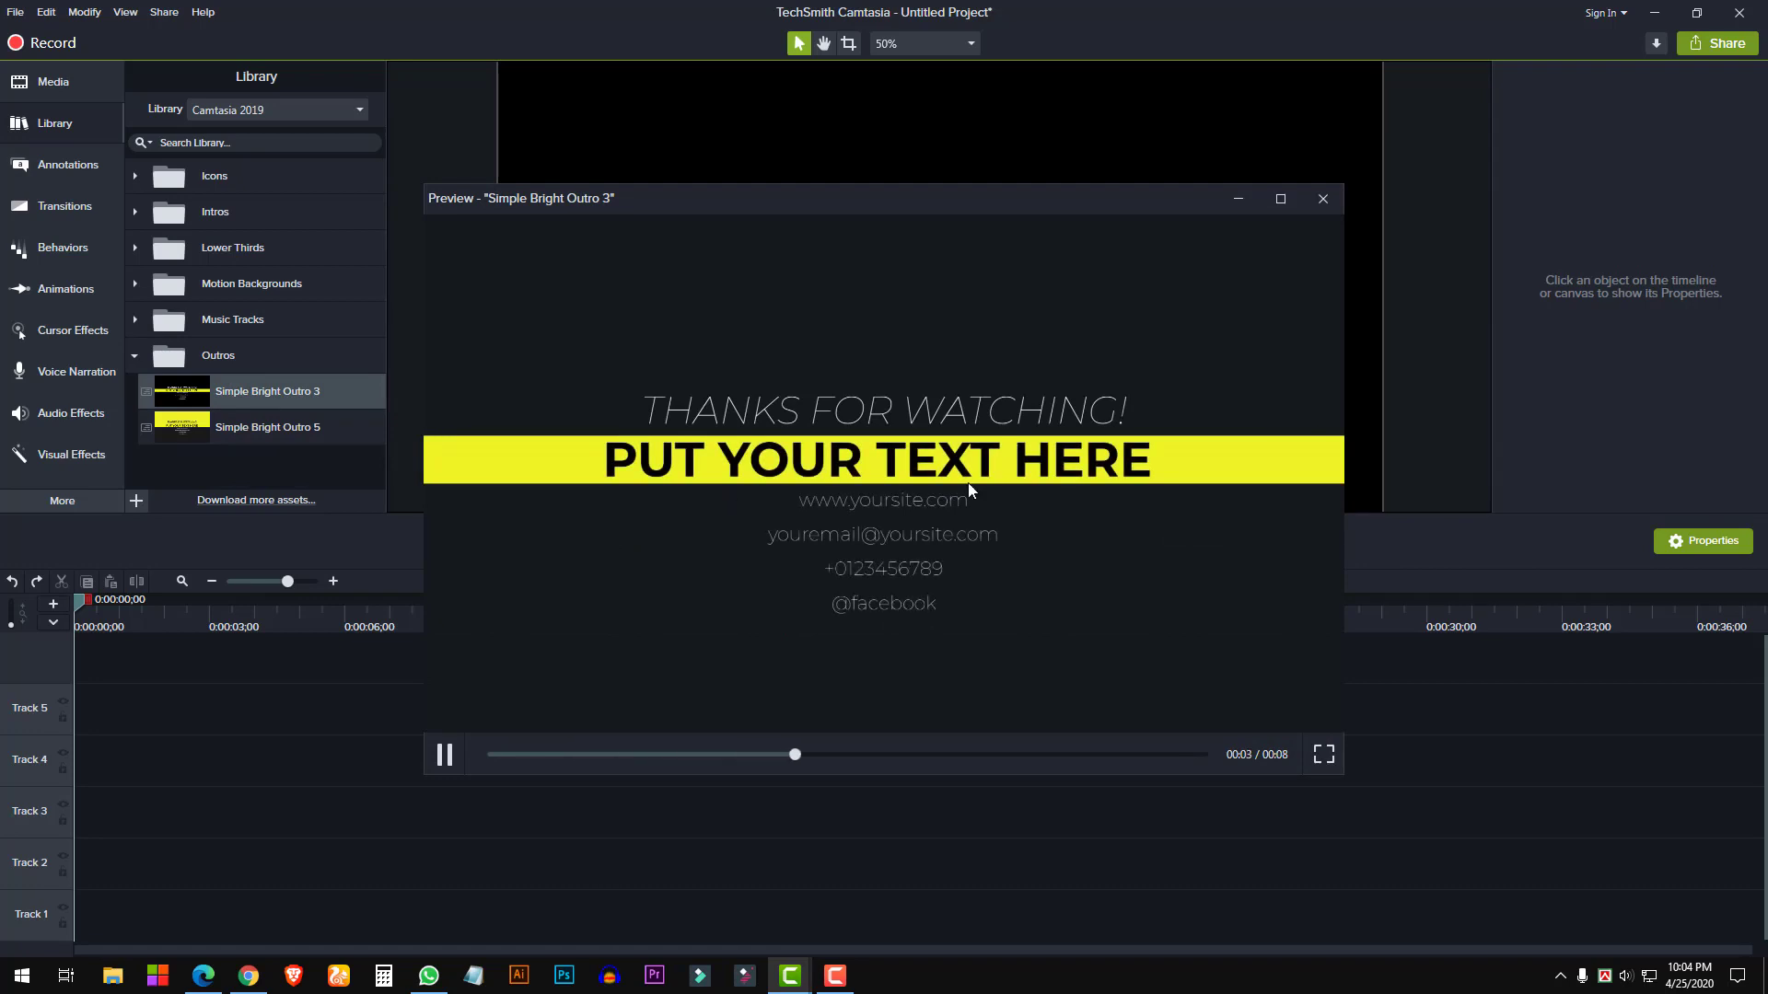
{"action": "left_click", "coordinate": [1322, 199]}
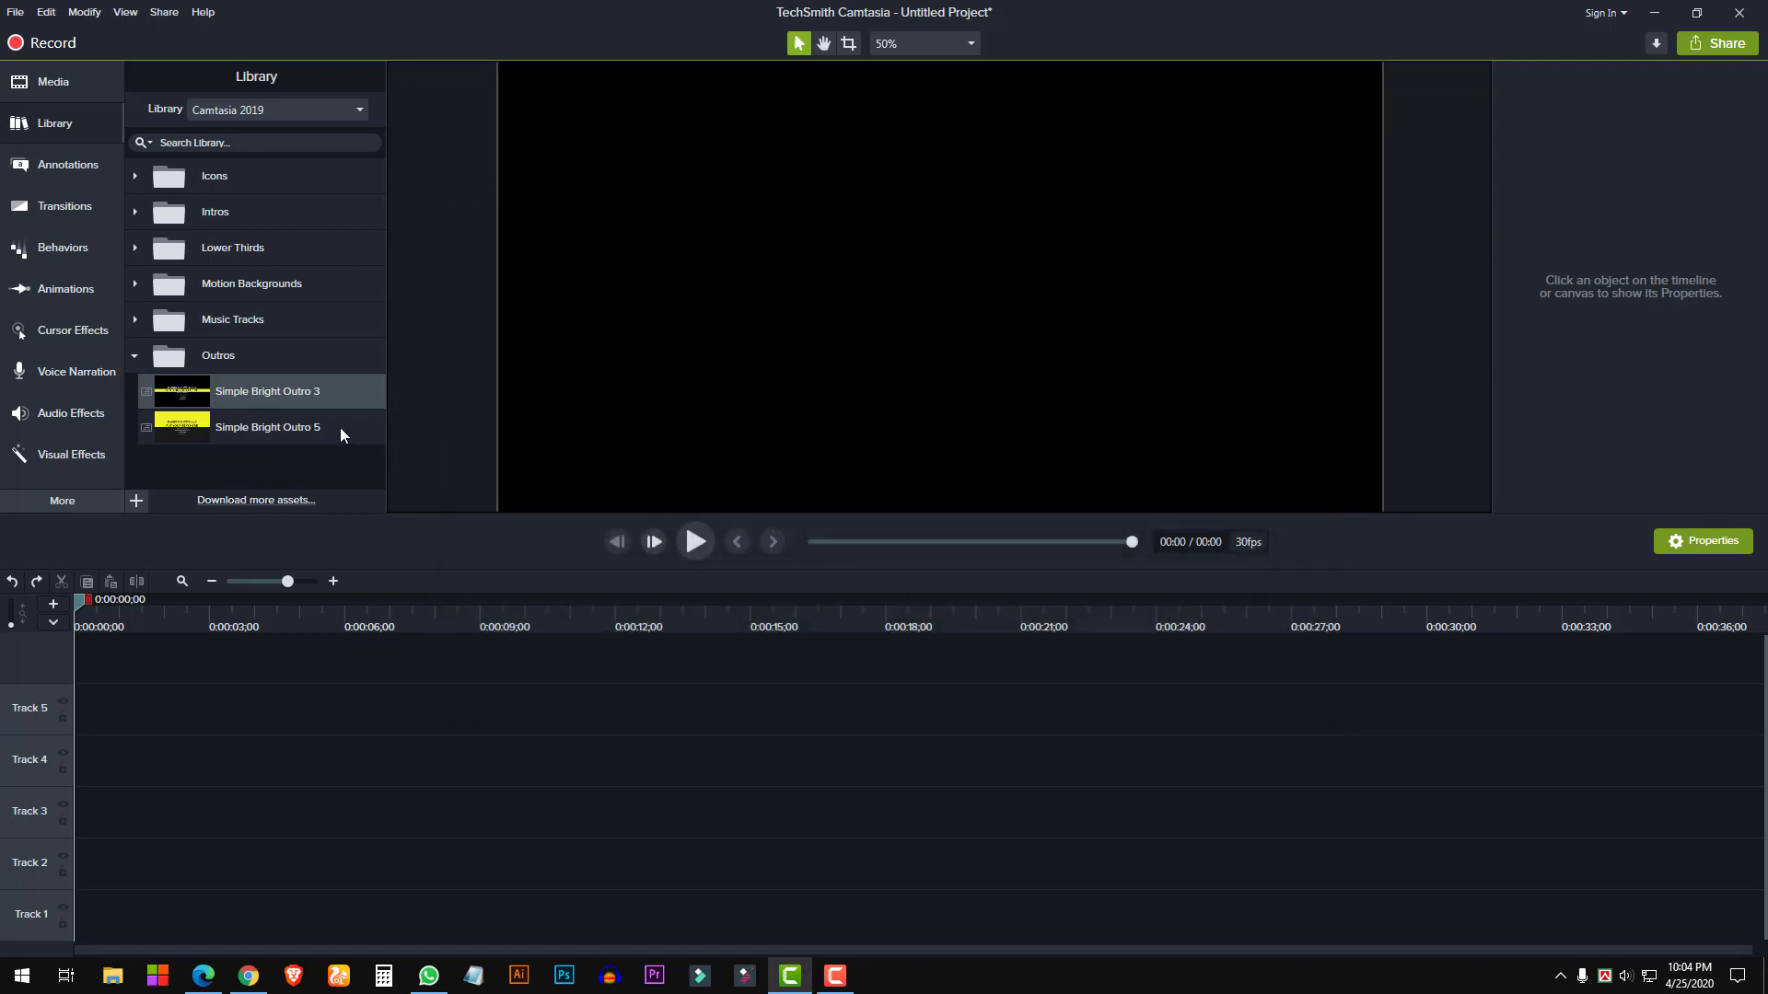
{"action": "left_click", "coordinate": [134, 356]}
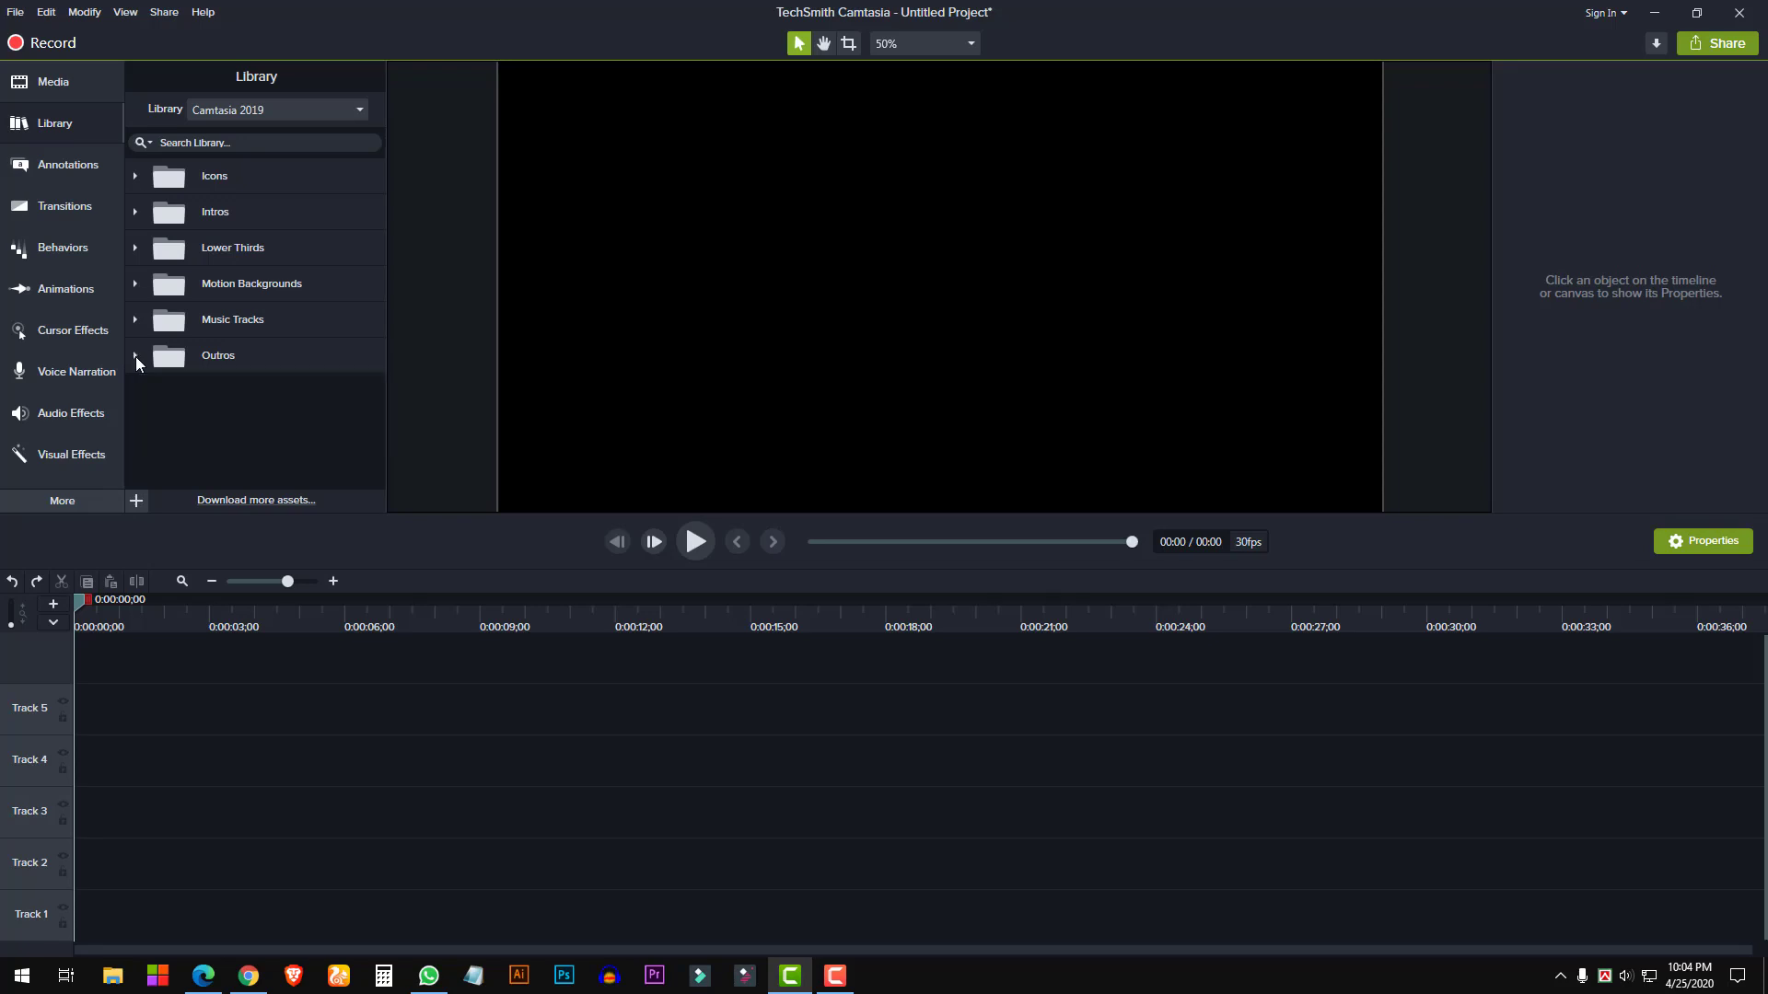
Browse the annotation callouts in all styles and add the teal thought bubble callout to the project
{"action": "left_click", "coordinate": [57, 170]}
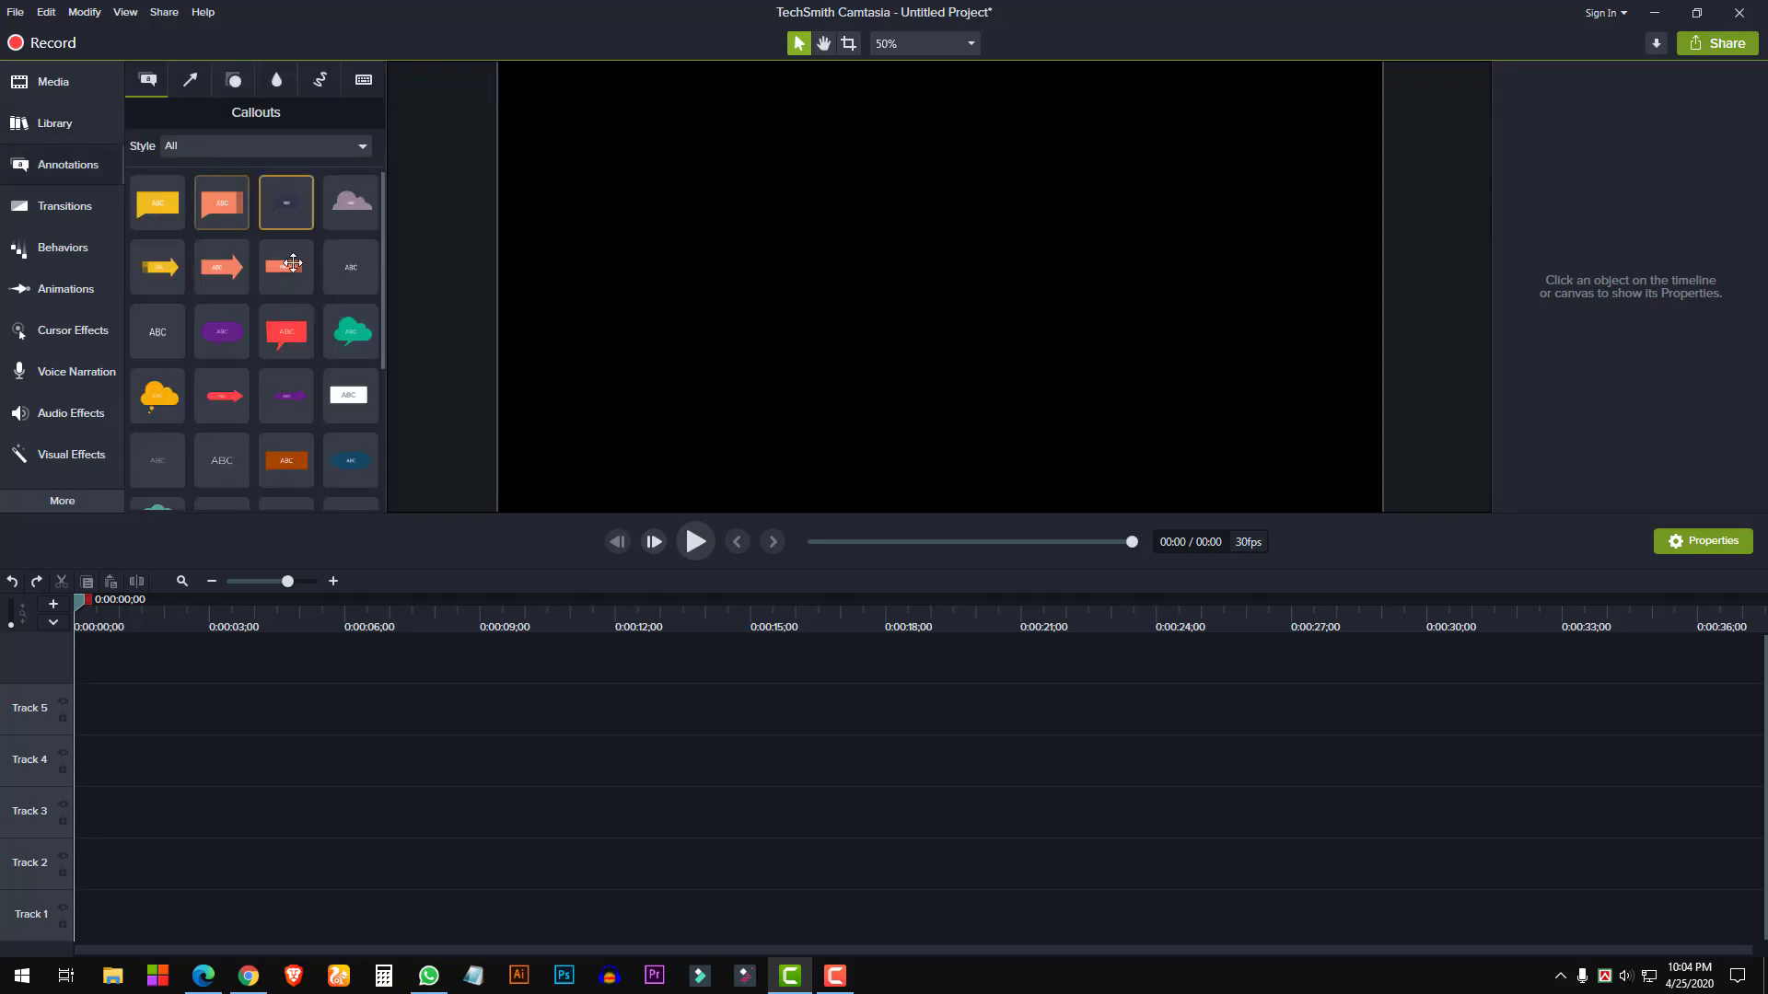
{"action": "scroll", "coordinate": [221, 405], "scroll_direction": "down", "scroll_amount": 1}
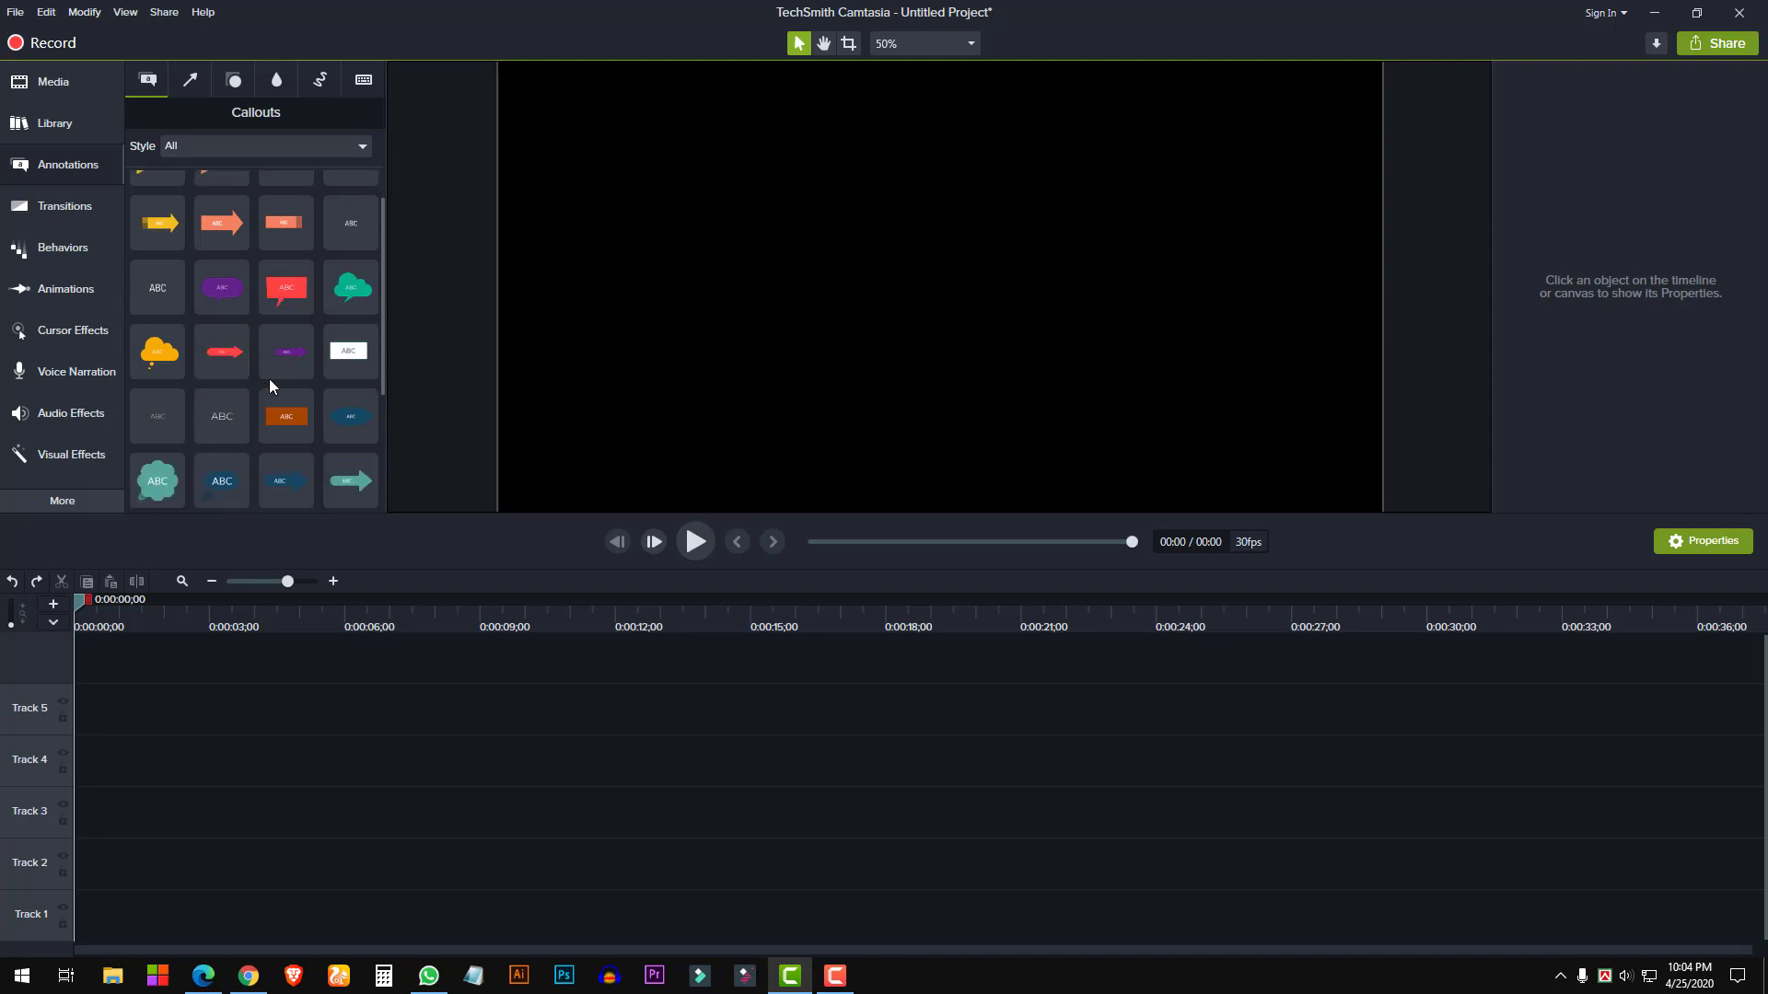
{"action": "scroll", "coordinate": [262, 405], "scroll_direction": "down", "scroll_amount": 3}
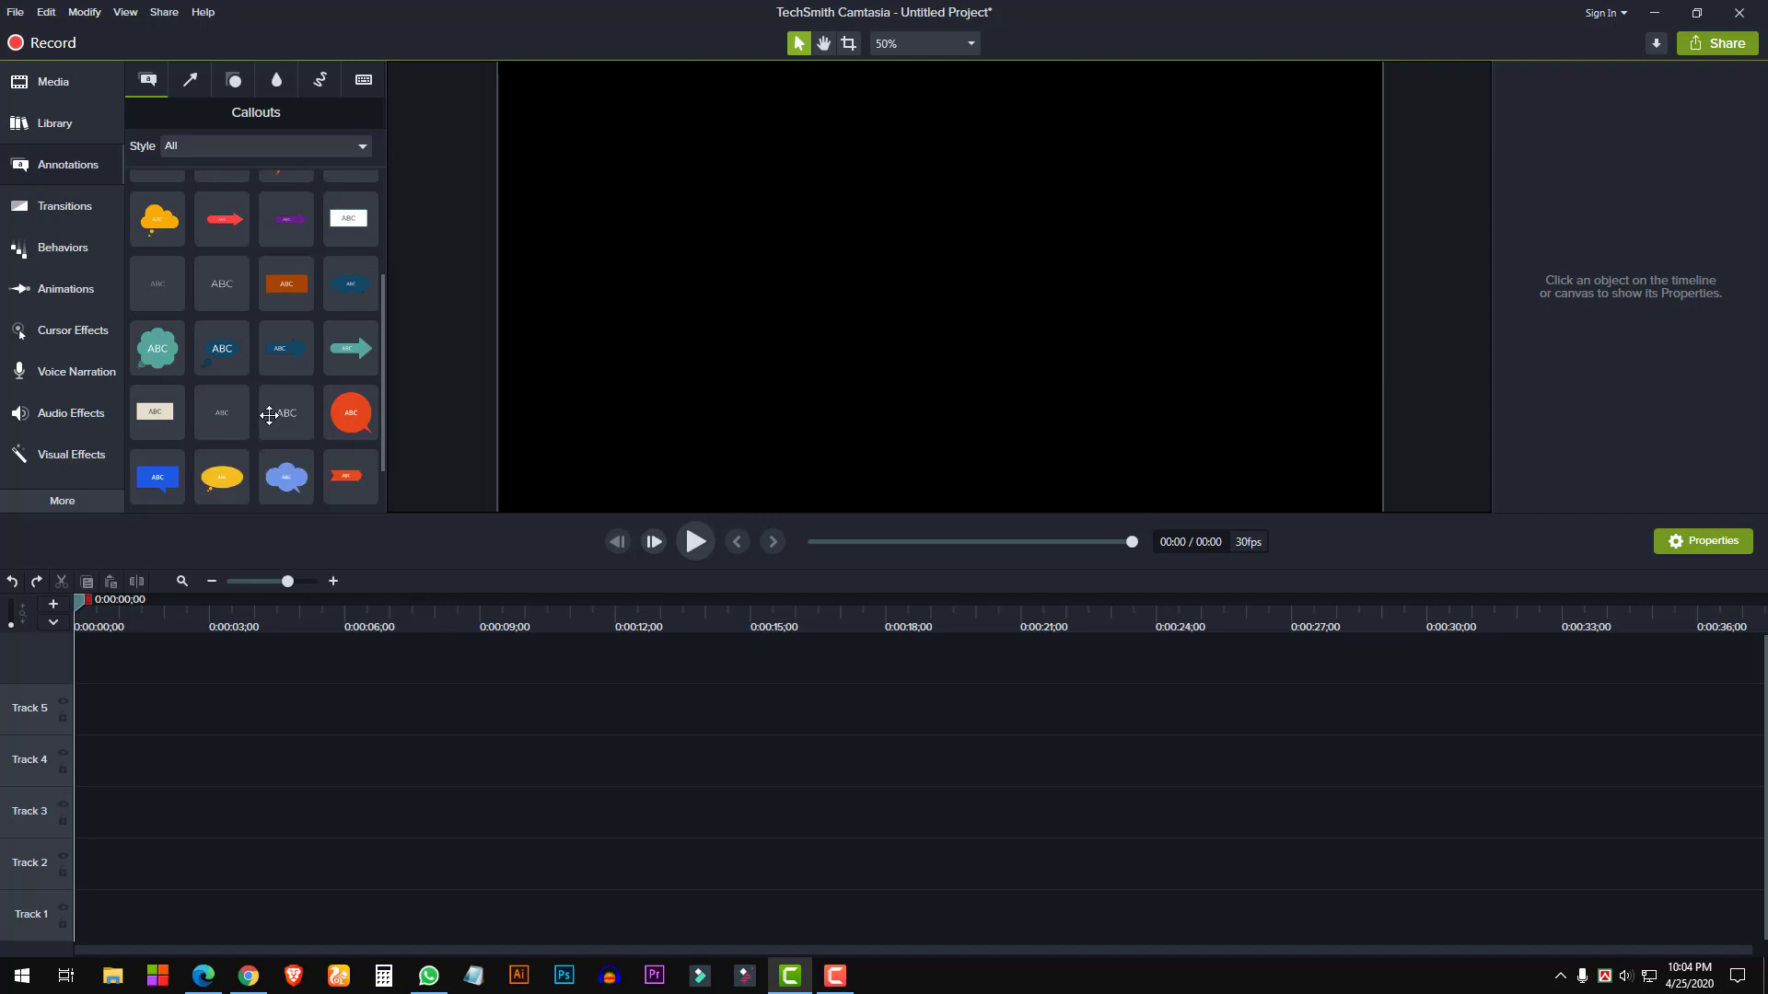
{"action": "double_click", "coordinate": [157, 348]}
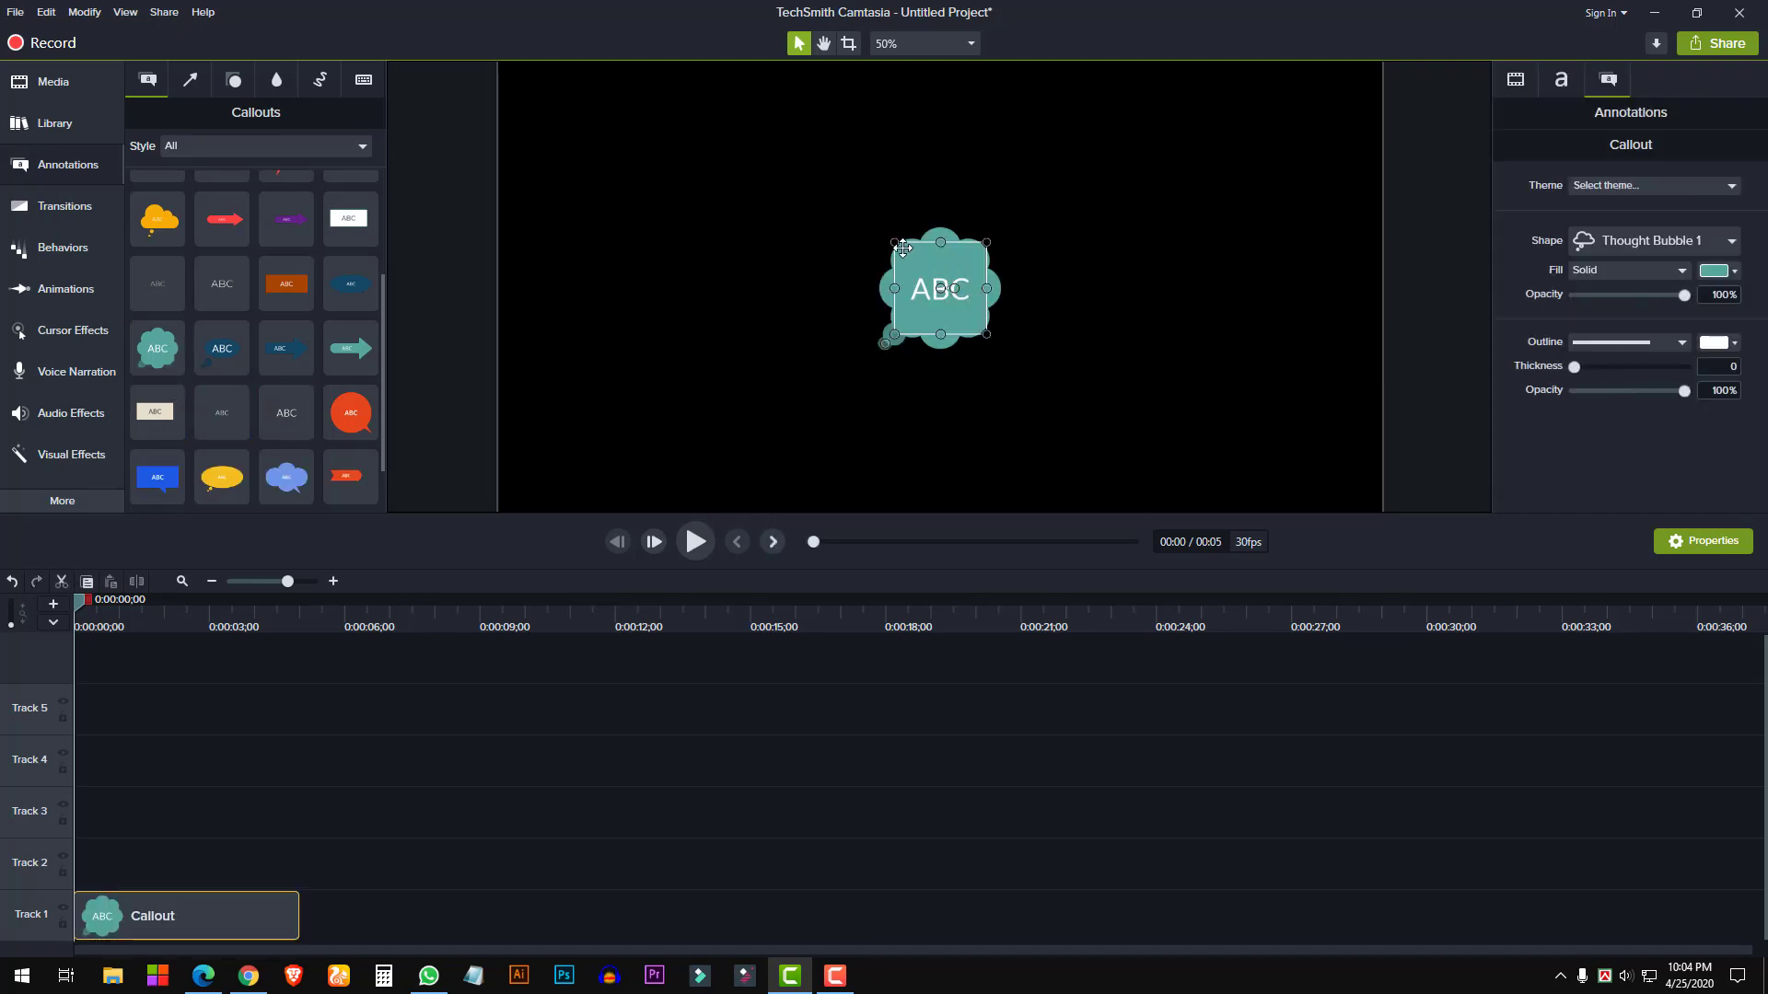
Resize the teal thought bubble callout on the canvas and place the red text arrow callout beside it
{"action": "left_click_drag", "start_coordinate": [894, 243], "coordinate": [826, 232]}
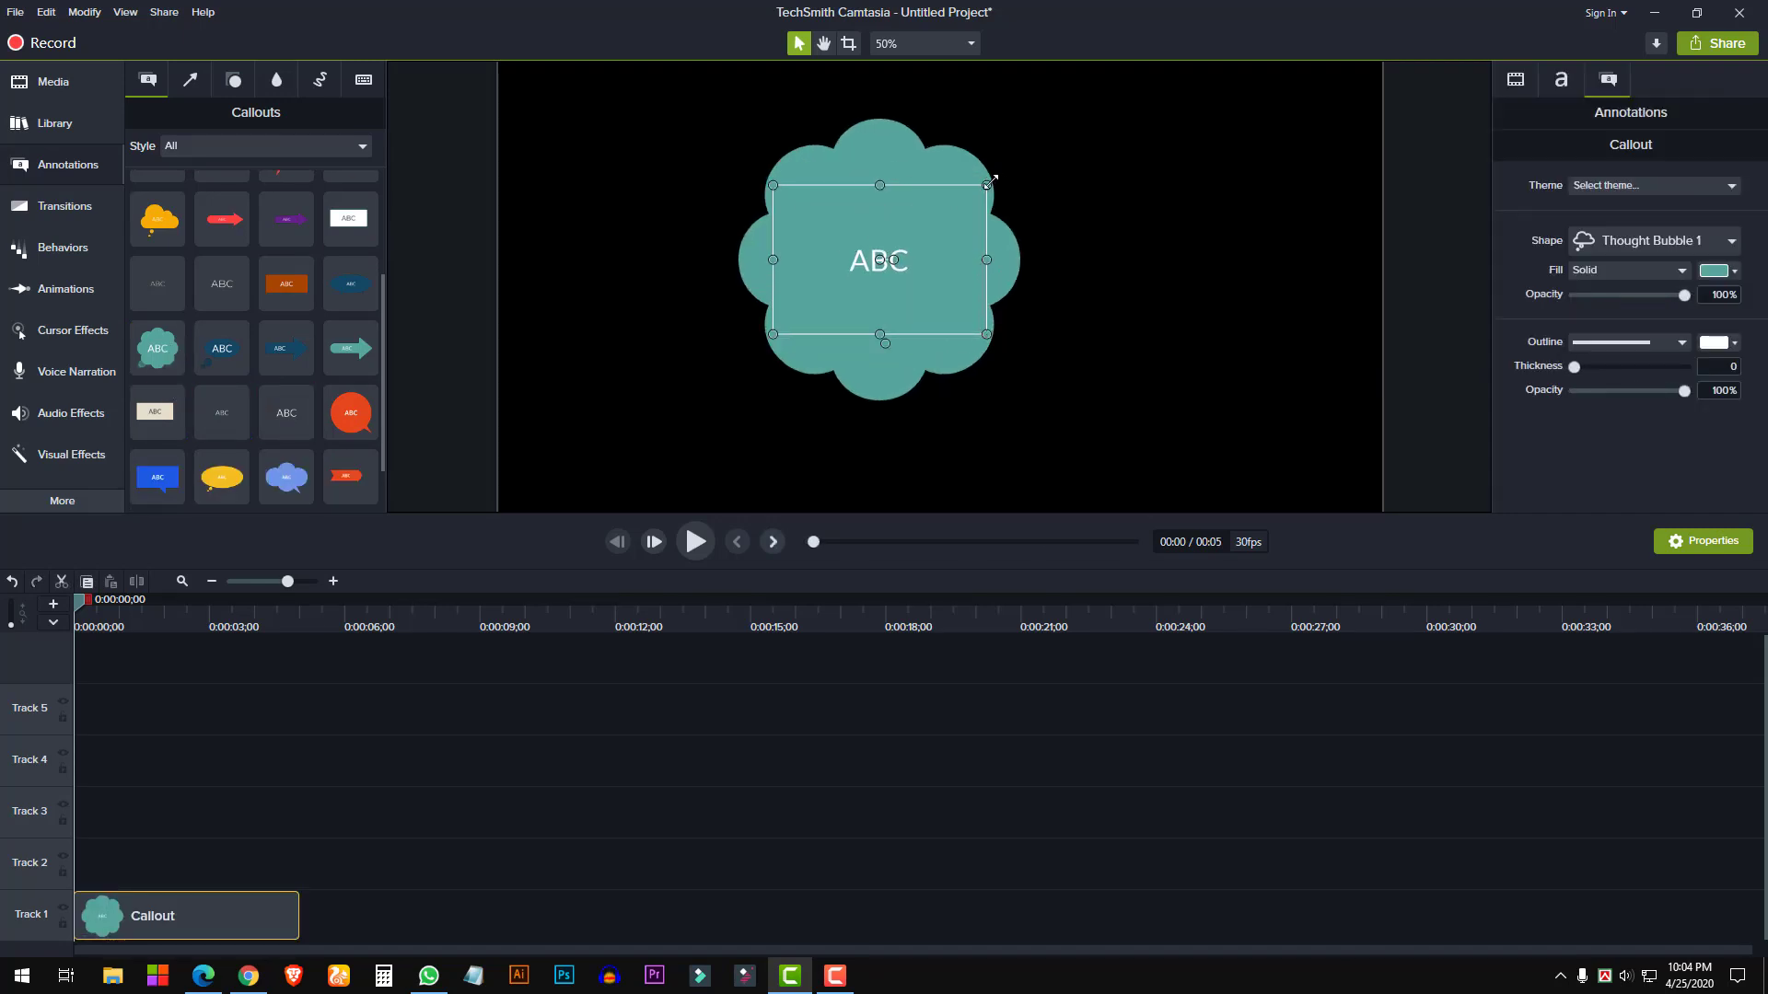
{"action": "left_click_drag", "start_coordinate": [988, 183], "coordinate": [1042, 205]}
{"action": "mouse_move", "coordinate": [940, 222]}
{"action": "left_mouse_down"}
{"action": "mouse_move", "coordinate": [967, 234]}
{"action": "mouse_move", "coordinate": [941, 225]}
{"action": "left_mouse_up"}
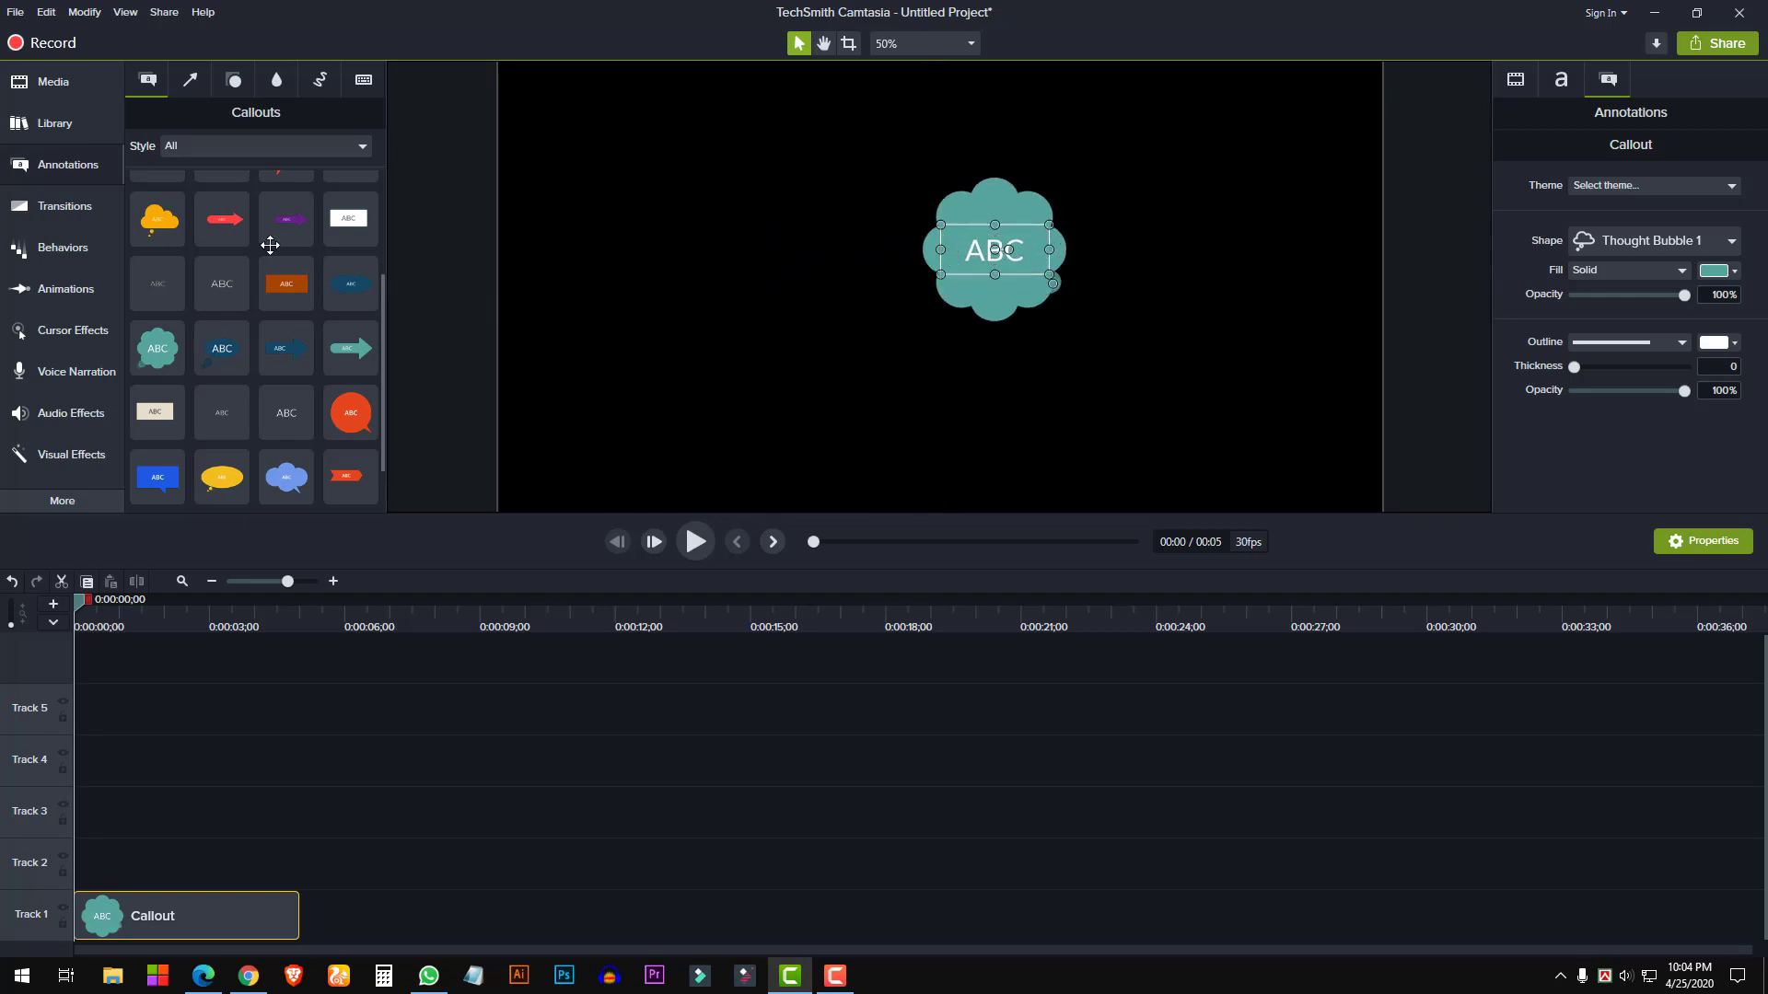
{"action": "left_click_drag", "start_coordinate": [232, 227], "coordinate": [631, 304]}
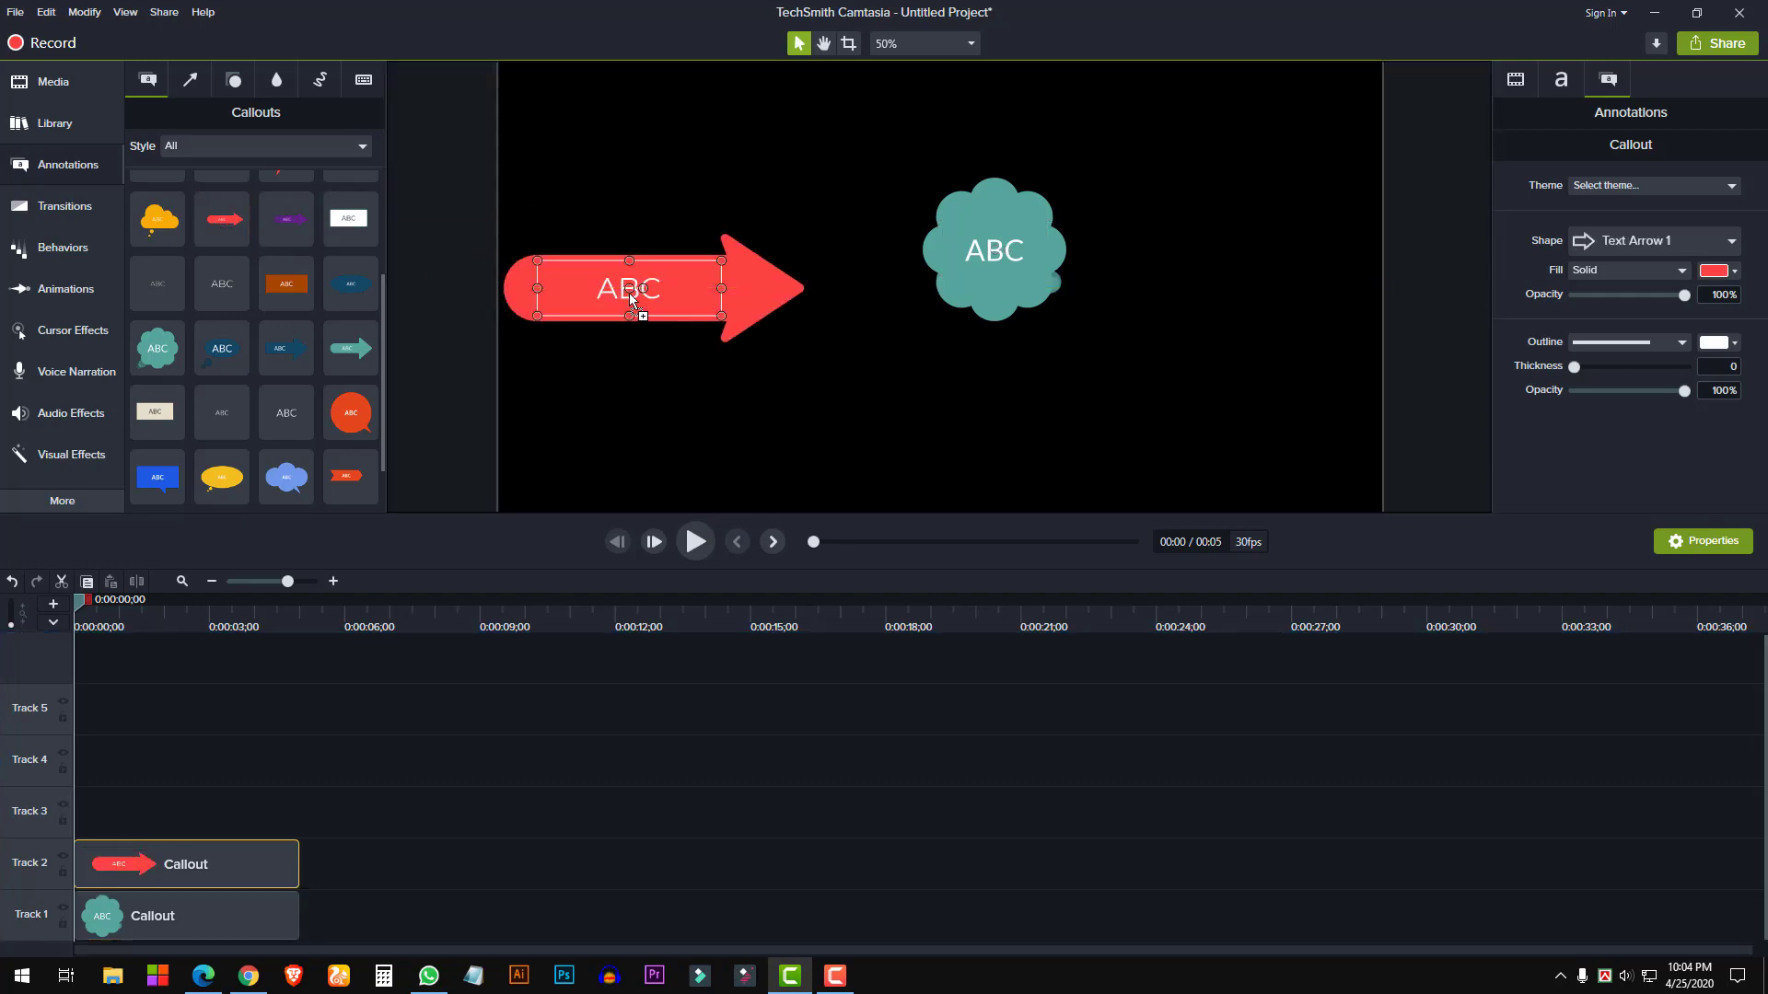
Look through the available transitions and try placing the Fold transition on the empty timeline
{"action": "left_click", "coordinate": [42, 206]}
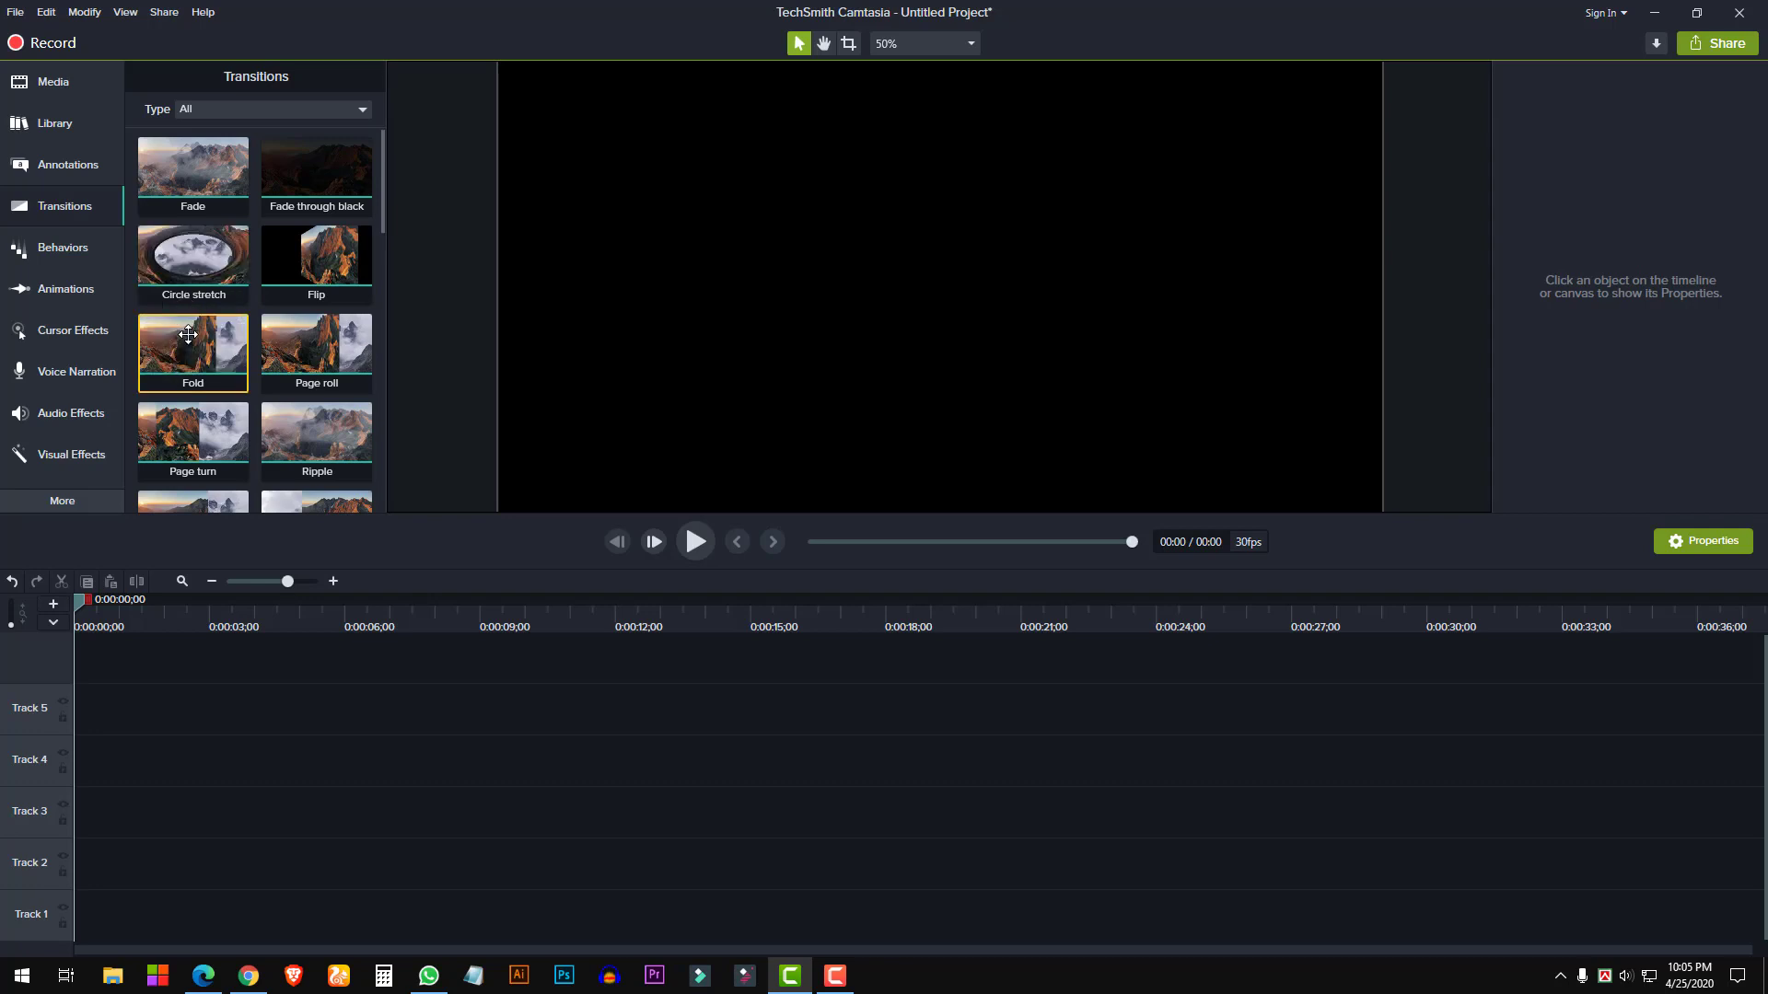
{"action": "left_click_drag", "start_coordinate": [188, 334], "coordinate": [142, 790]}
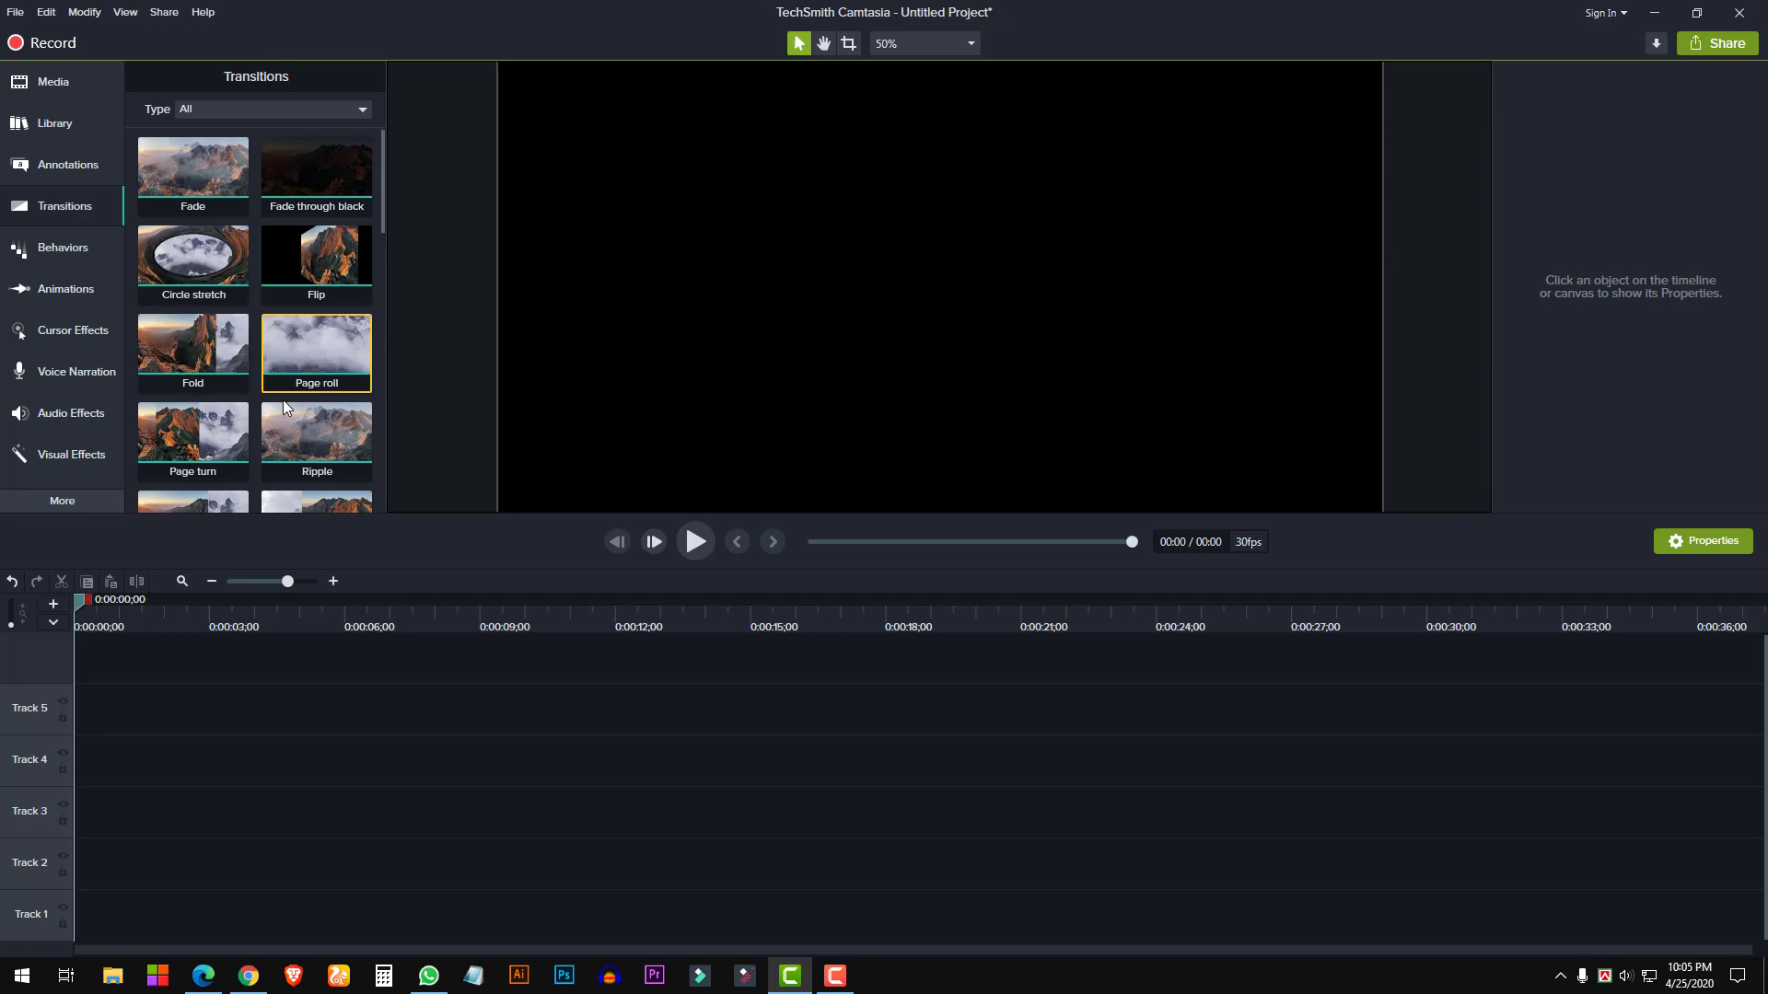
{"action": "scroll", "coordinate": [205, 426], "scroll_direction": "down", "scroll_amount": 1}
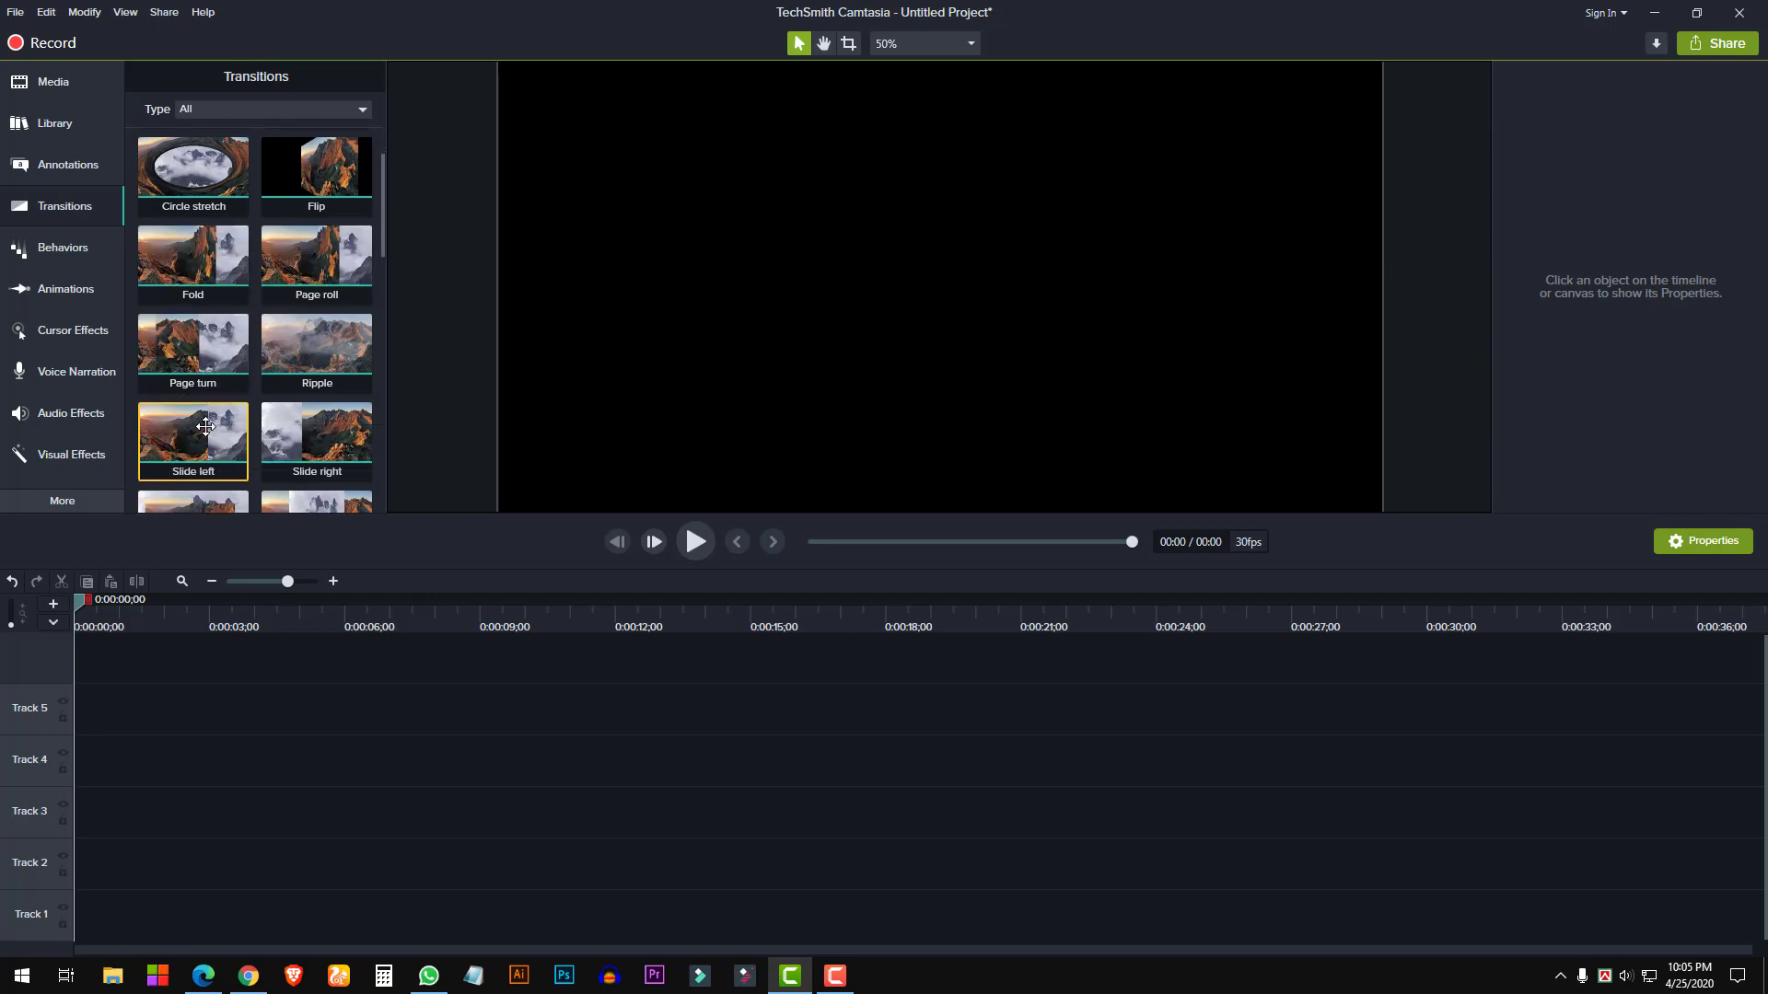
{"action": "left_click", "coordinate": [29, 208]}
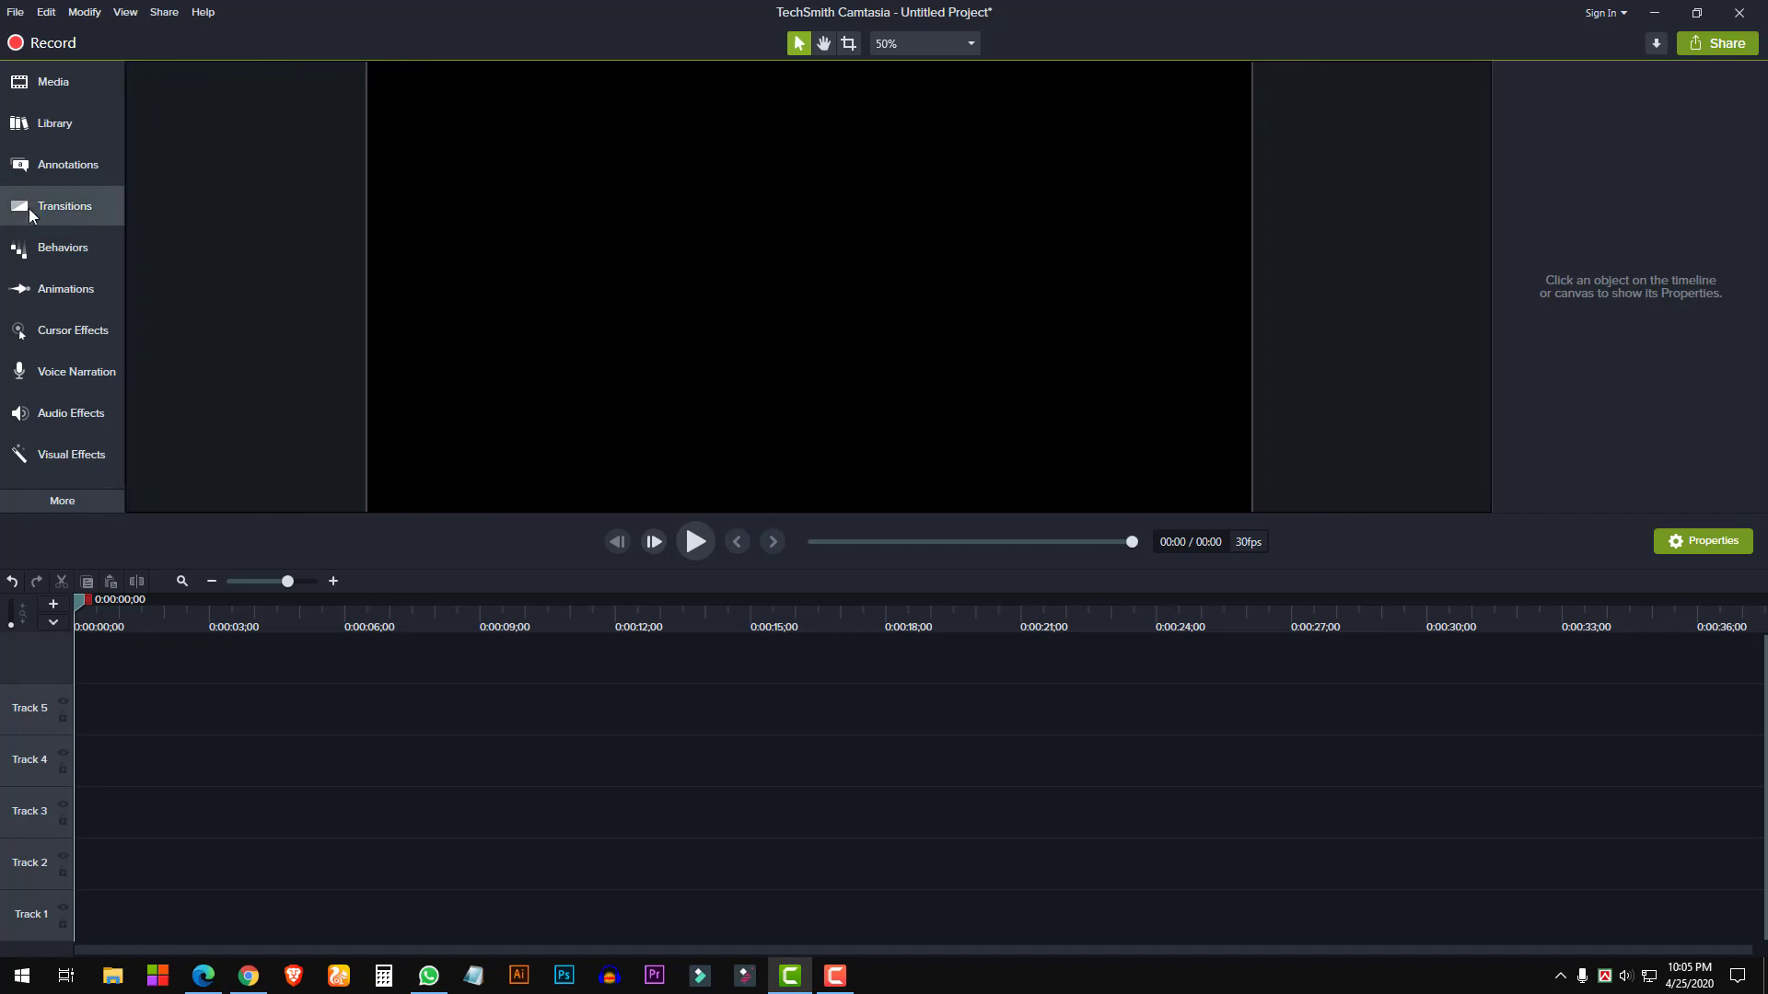
{"action": "left_click", "coordinate": [36, 213]}
Look through the presets offered for behaviors, animations and cursor effects
{"action": "left_click", "coordinate": [48, 236]}
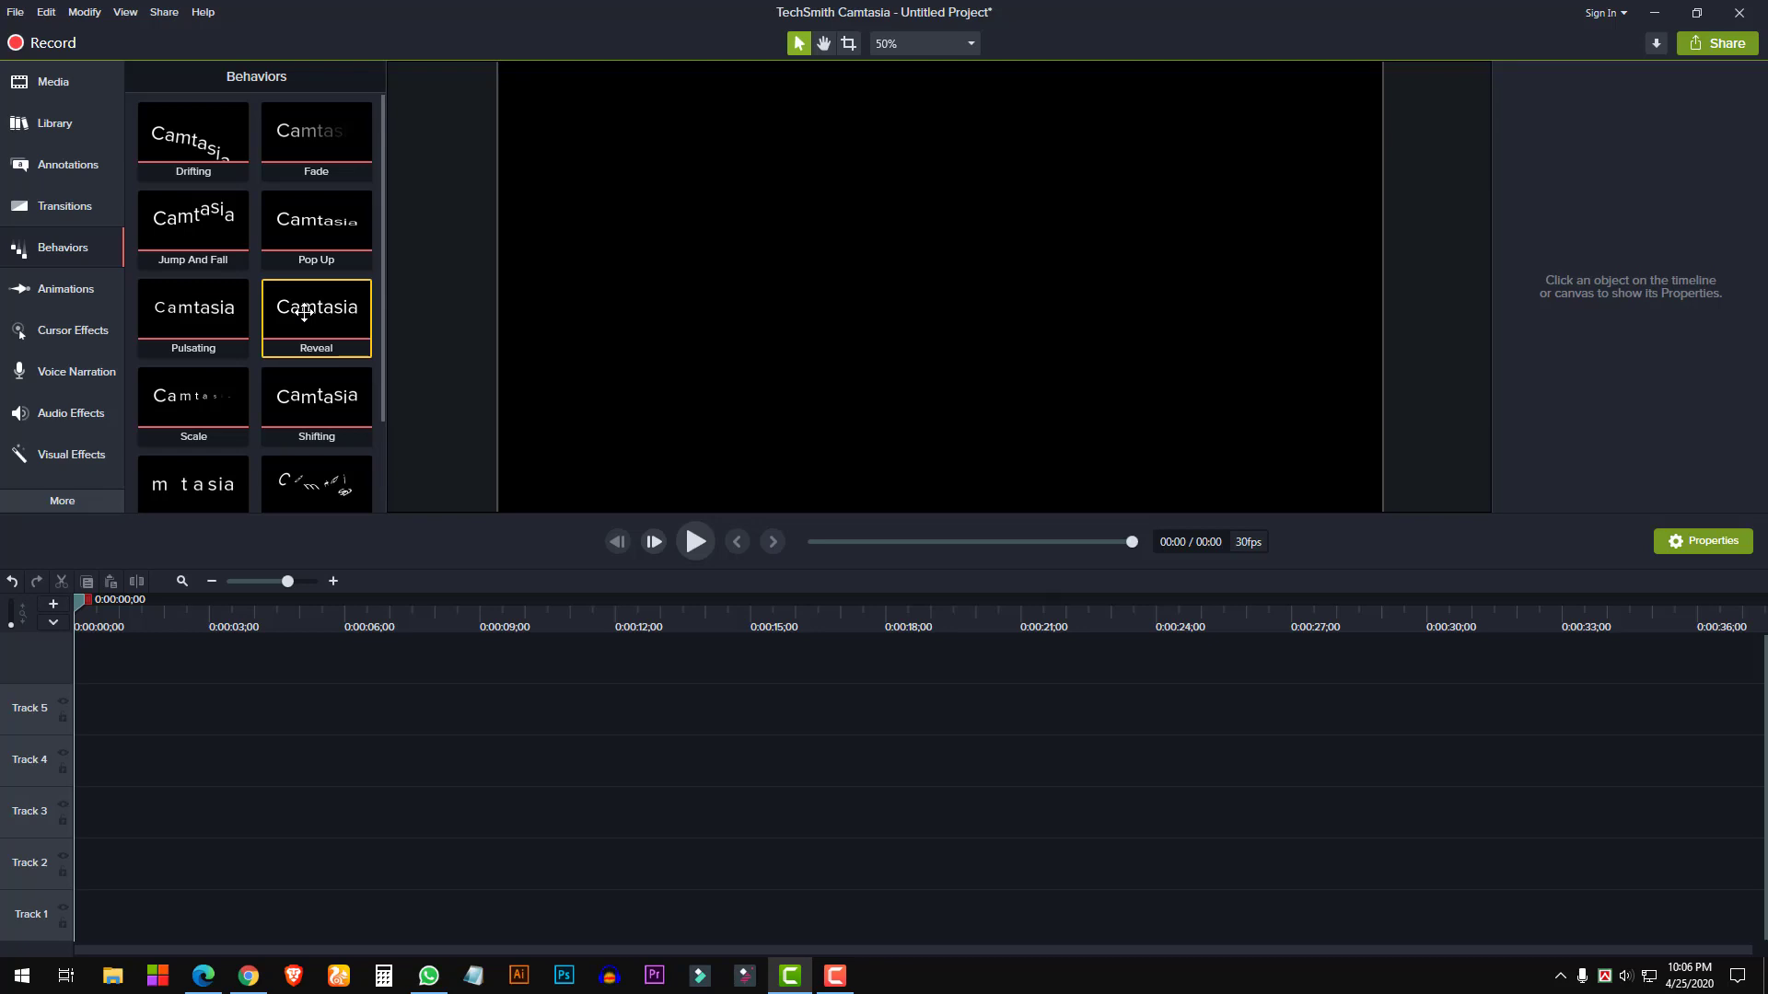
{"action": "key", "text": "ctrl+6"}
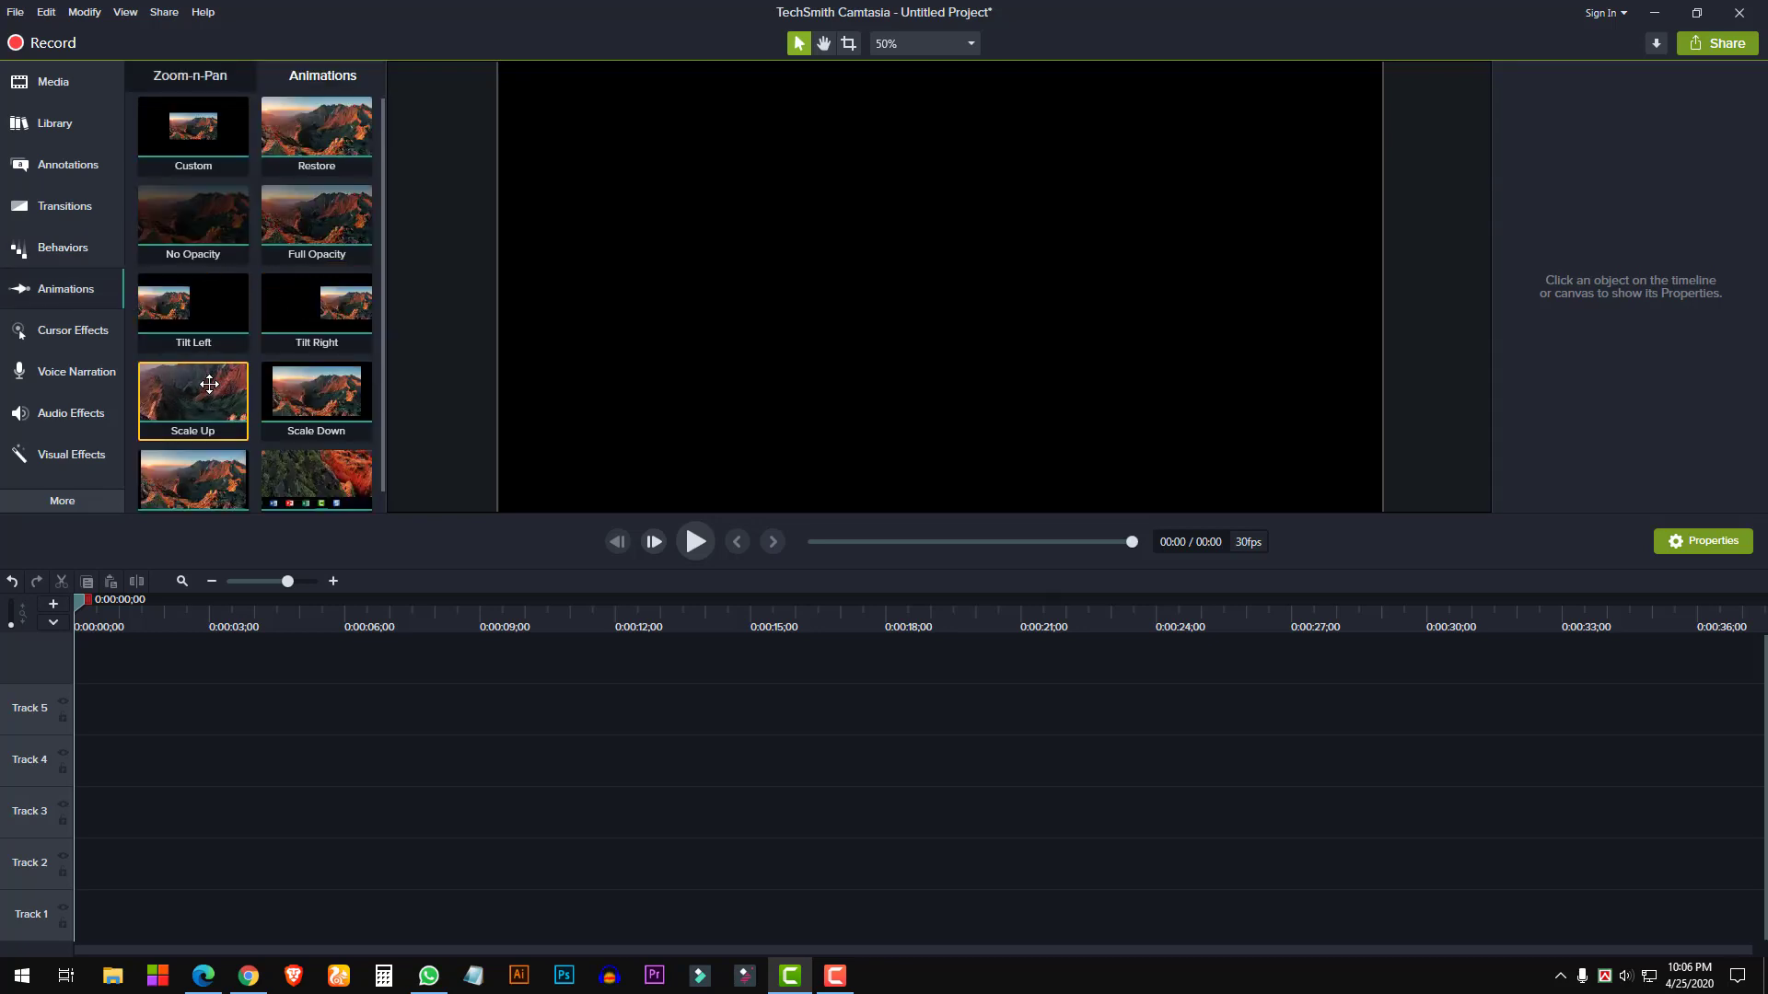
{"action": "left_click", "coordinate": [73, 330]}
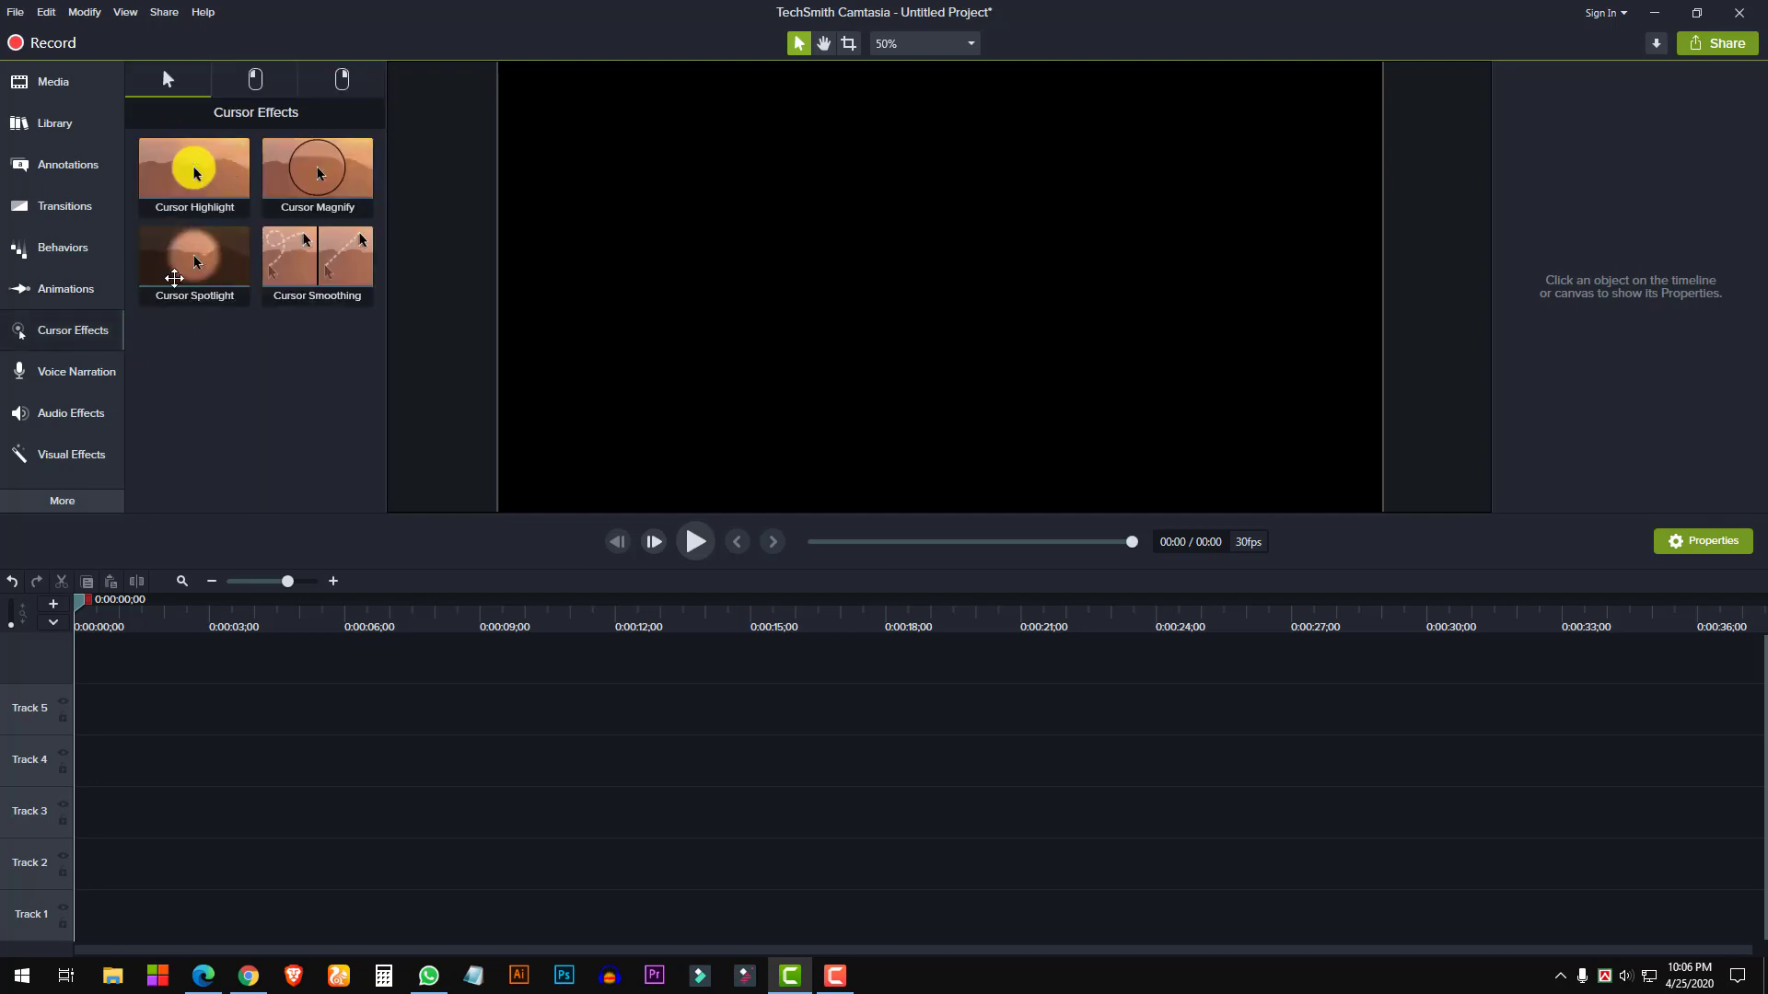
Examine the voice narration recording options and the available audio and visual effects
{"action": "left_click", "coordinate": [64, 376]}
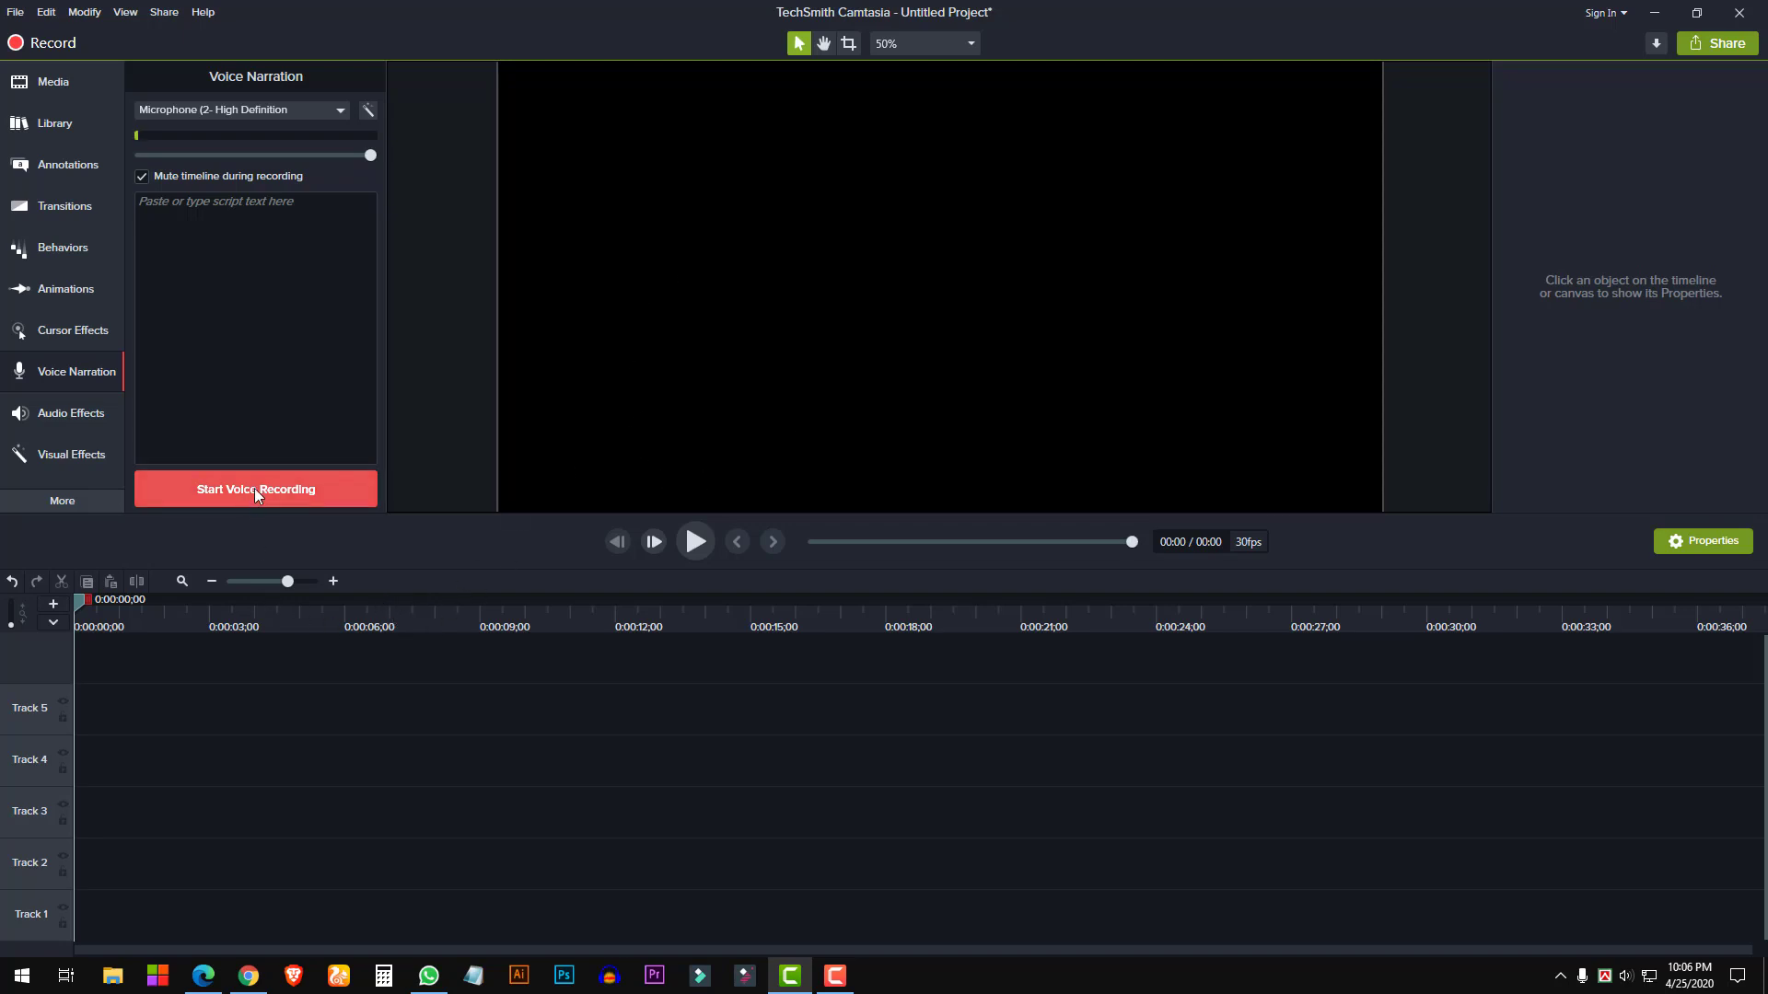
{"action": "left_click", "coordinate": [64, 416]}
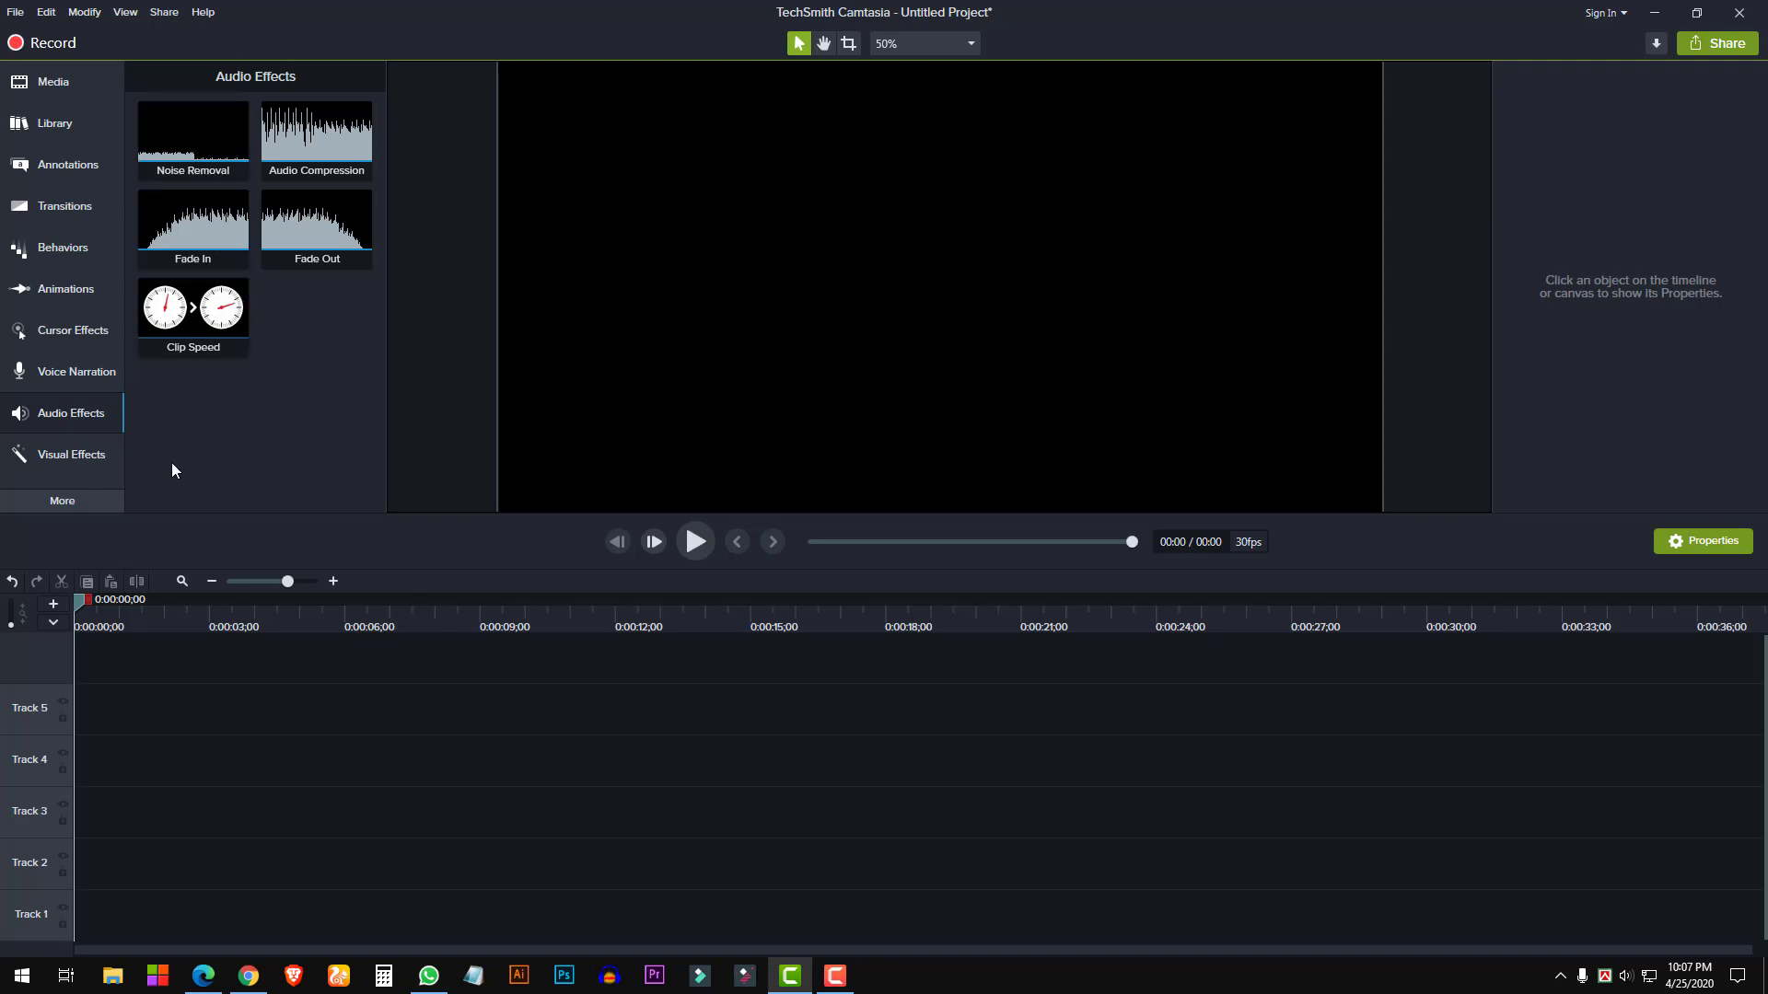
{"action": "left_click", "coordinate": [75, 461]}
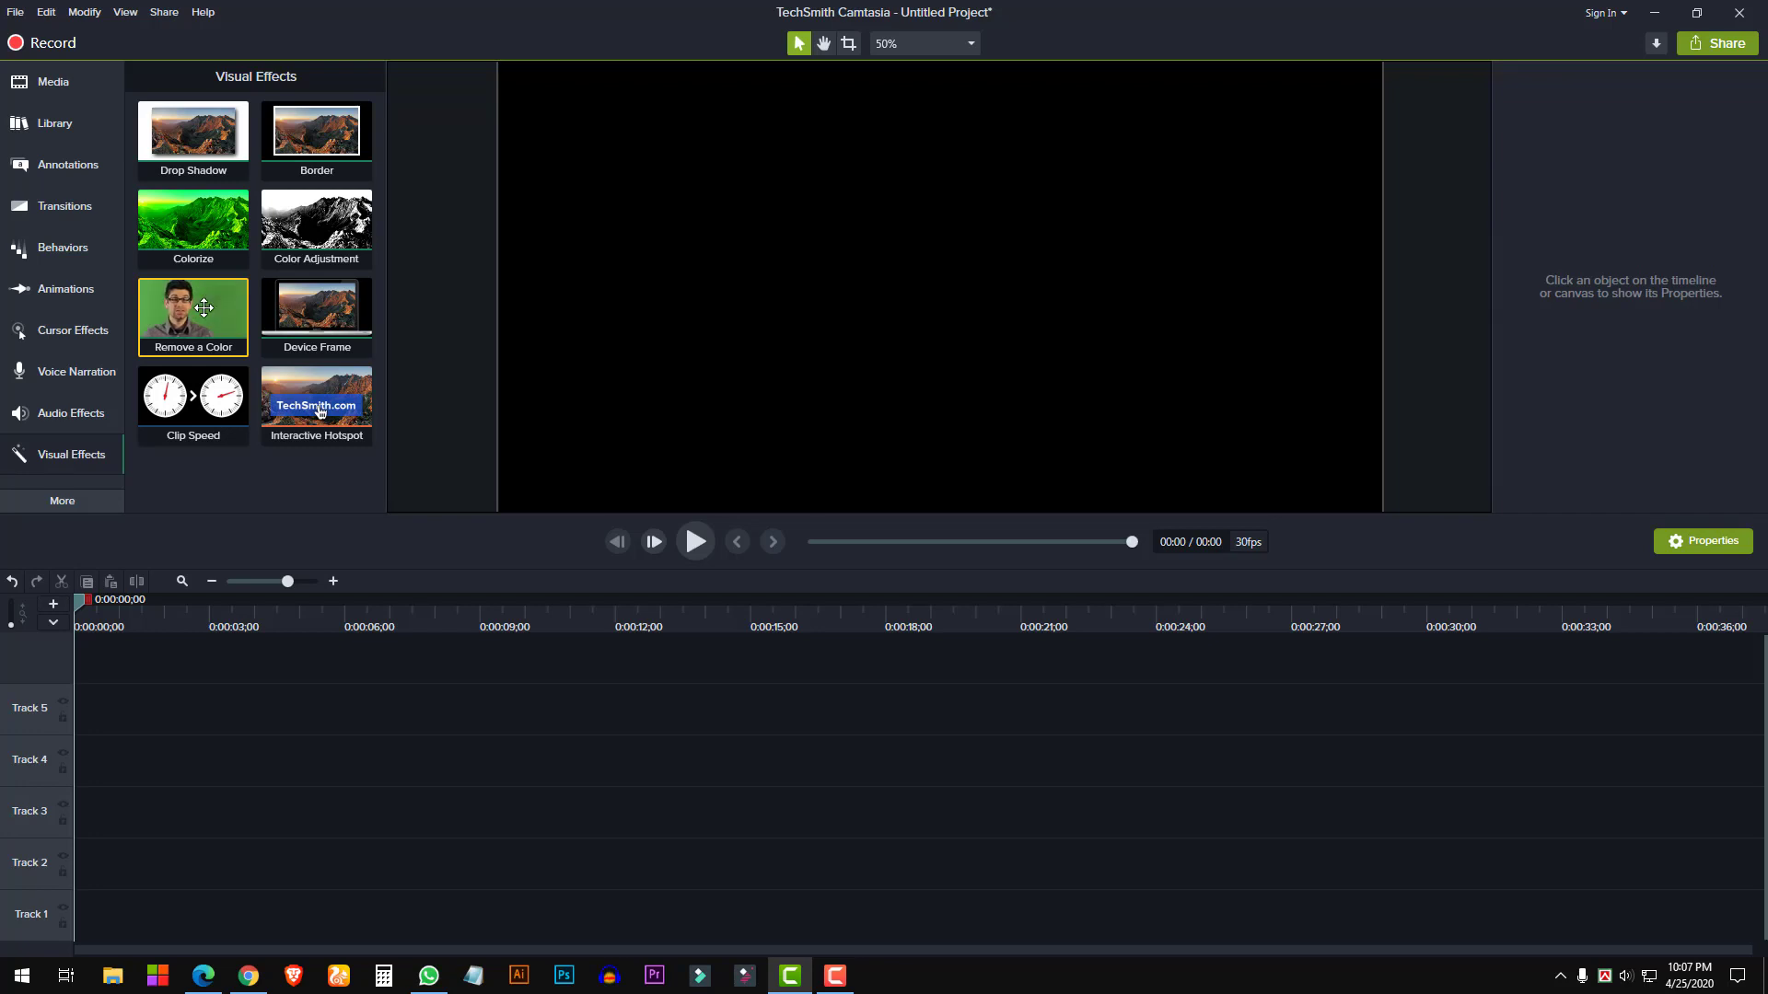
Place the VID_20200421_022123 clip from the Media Bin at the start of Track 4 and play it
{"action": "left_click", "coordinate": [53, 82]}
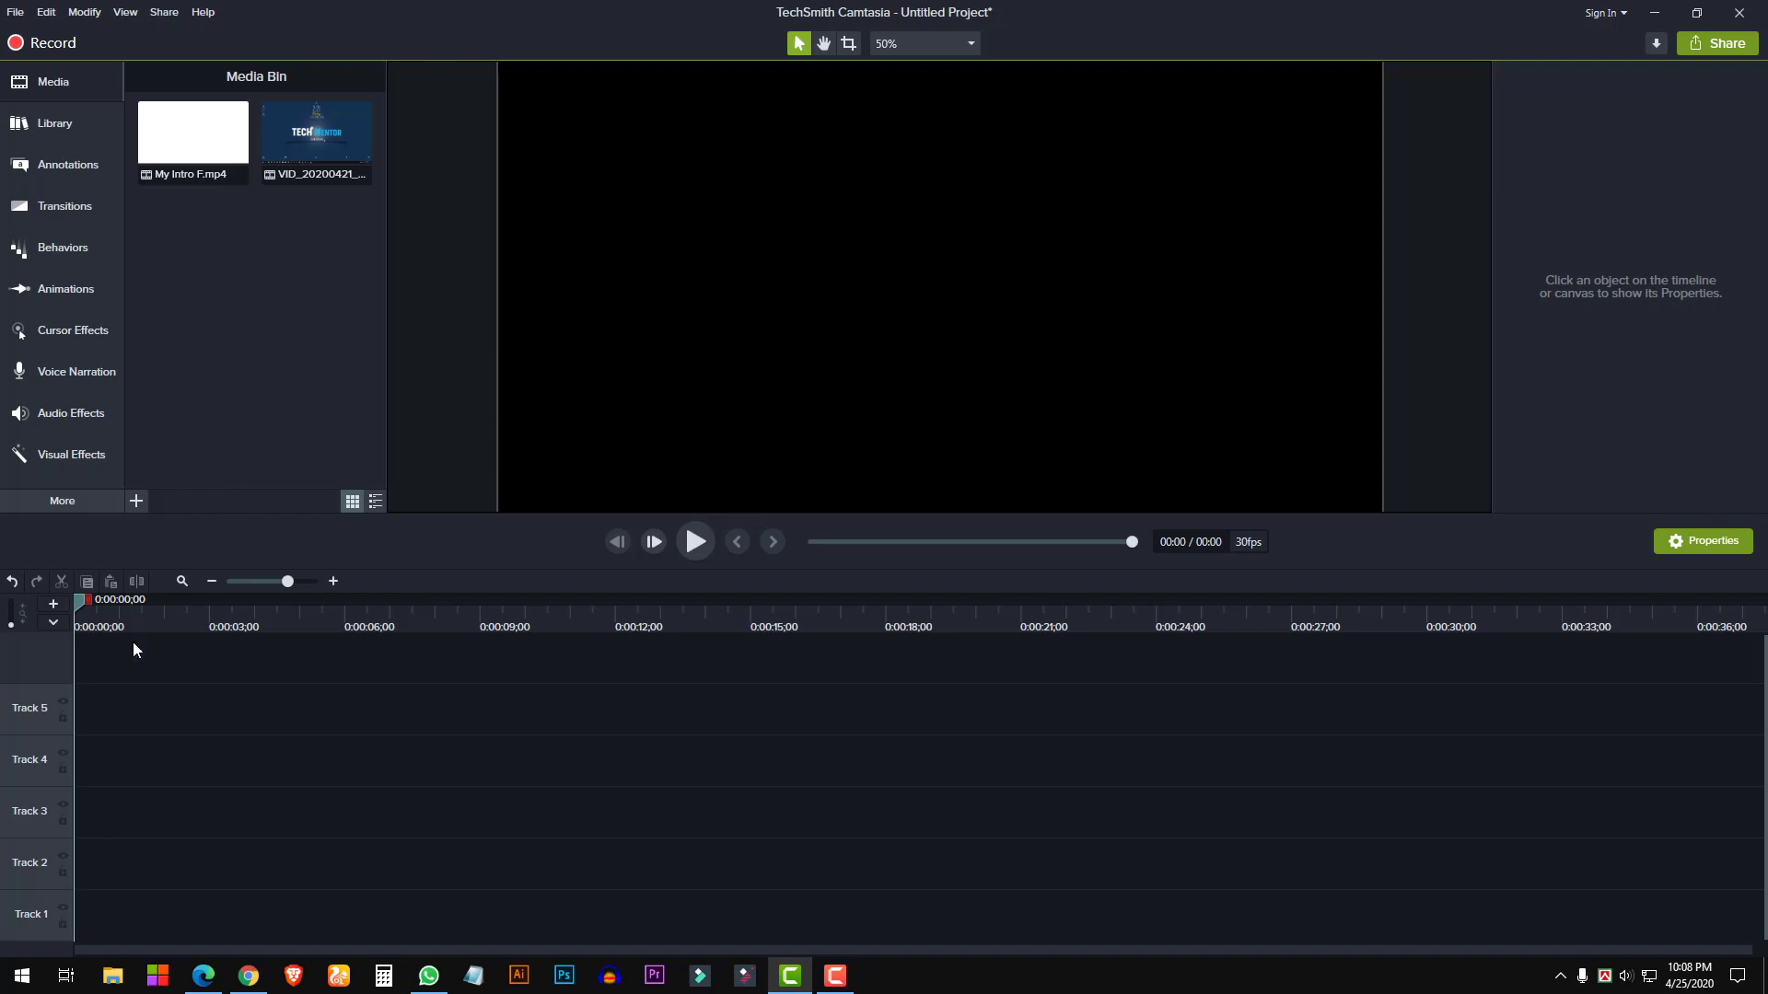
{"action": "left_click", "coordinate": [309, 137]}
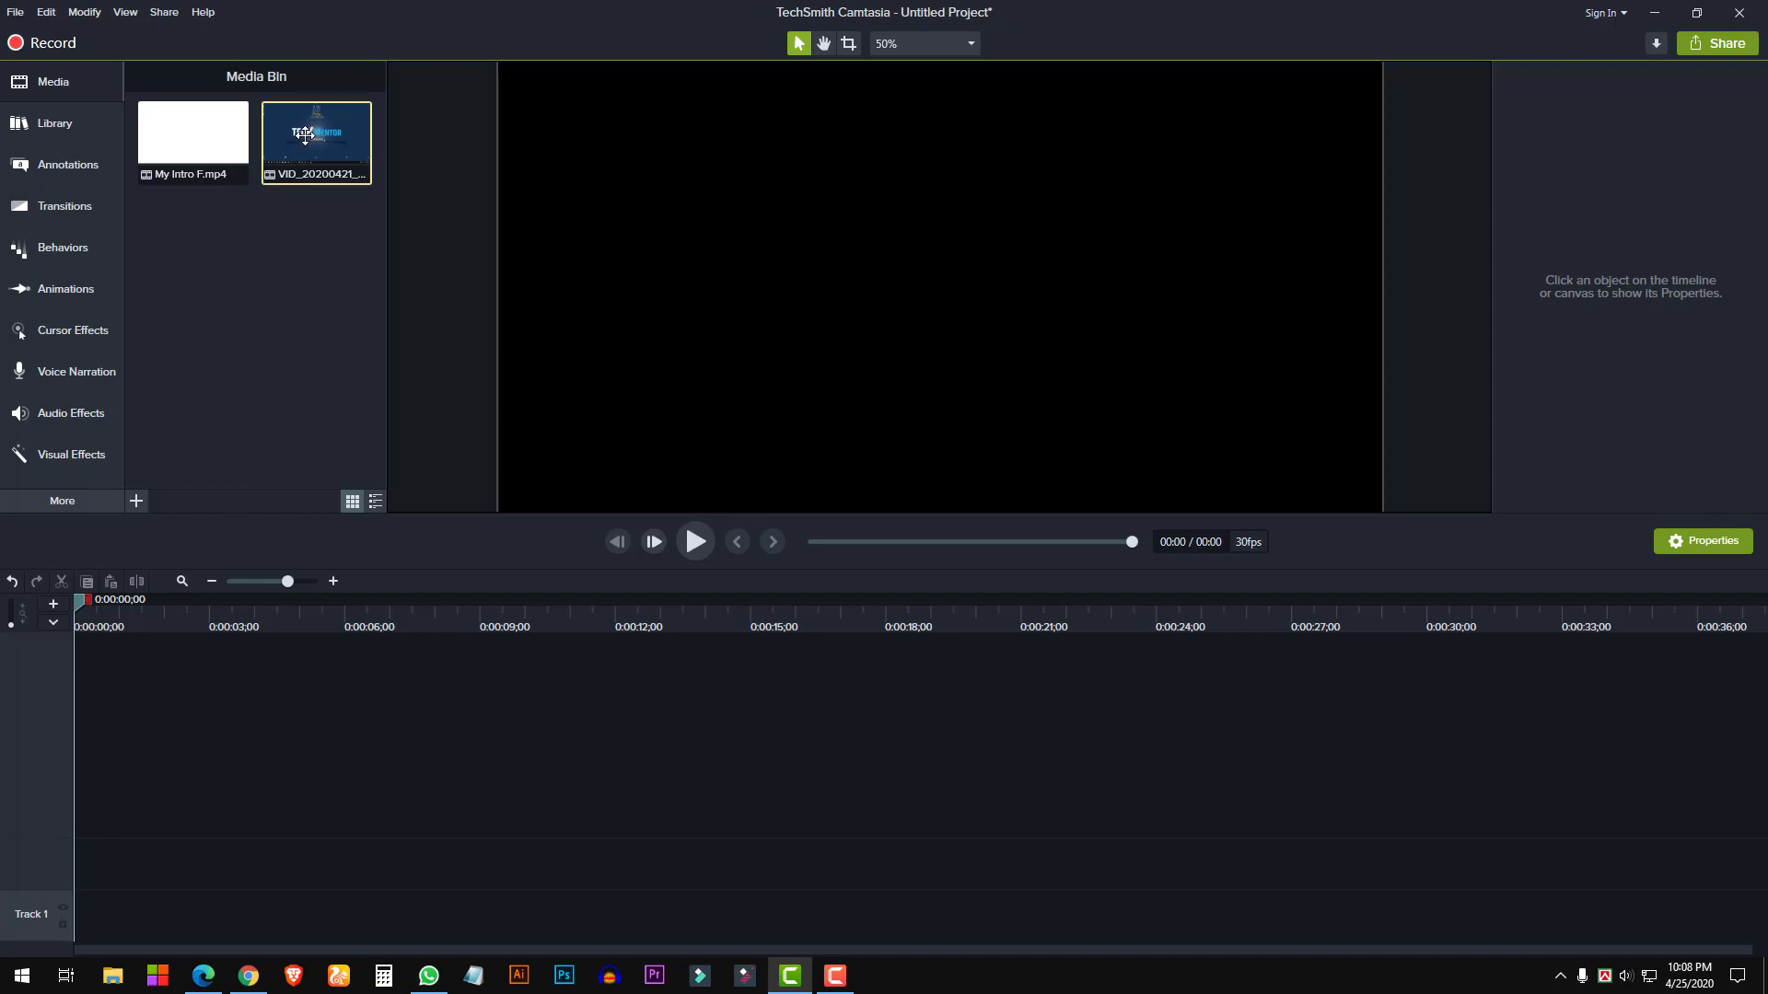
{"action": "left_click_drag", "start_coordinate": [305, 135], "coordinate": [127, 742]}
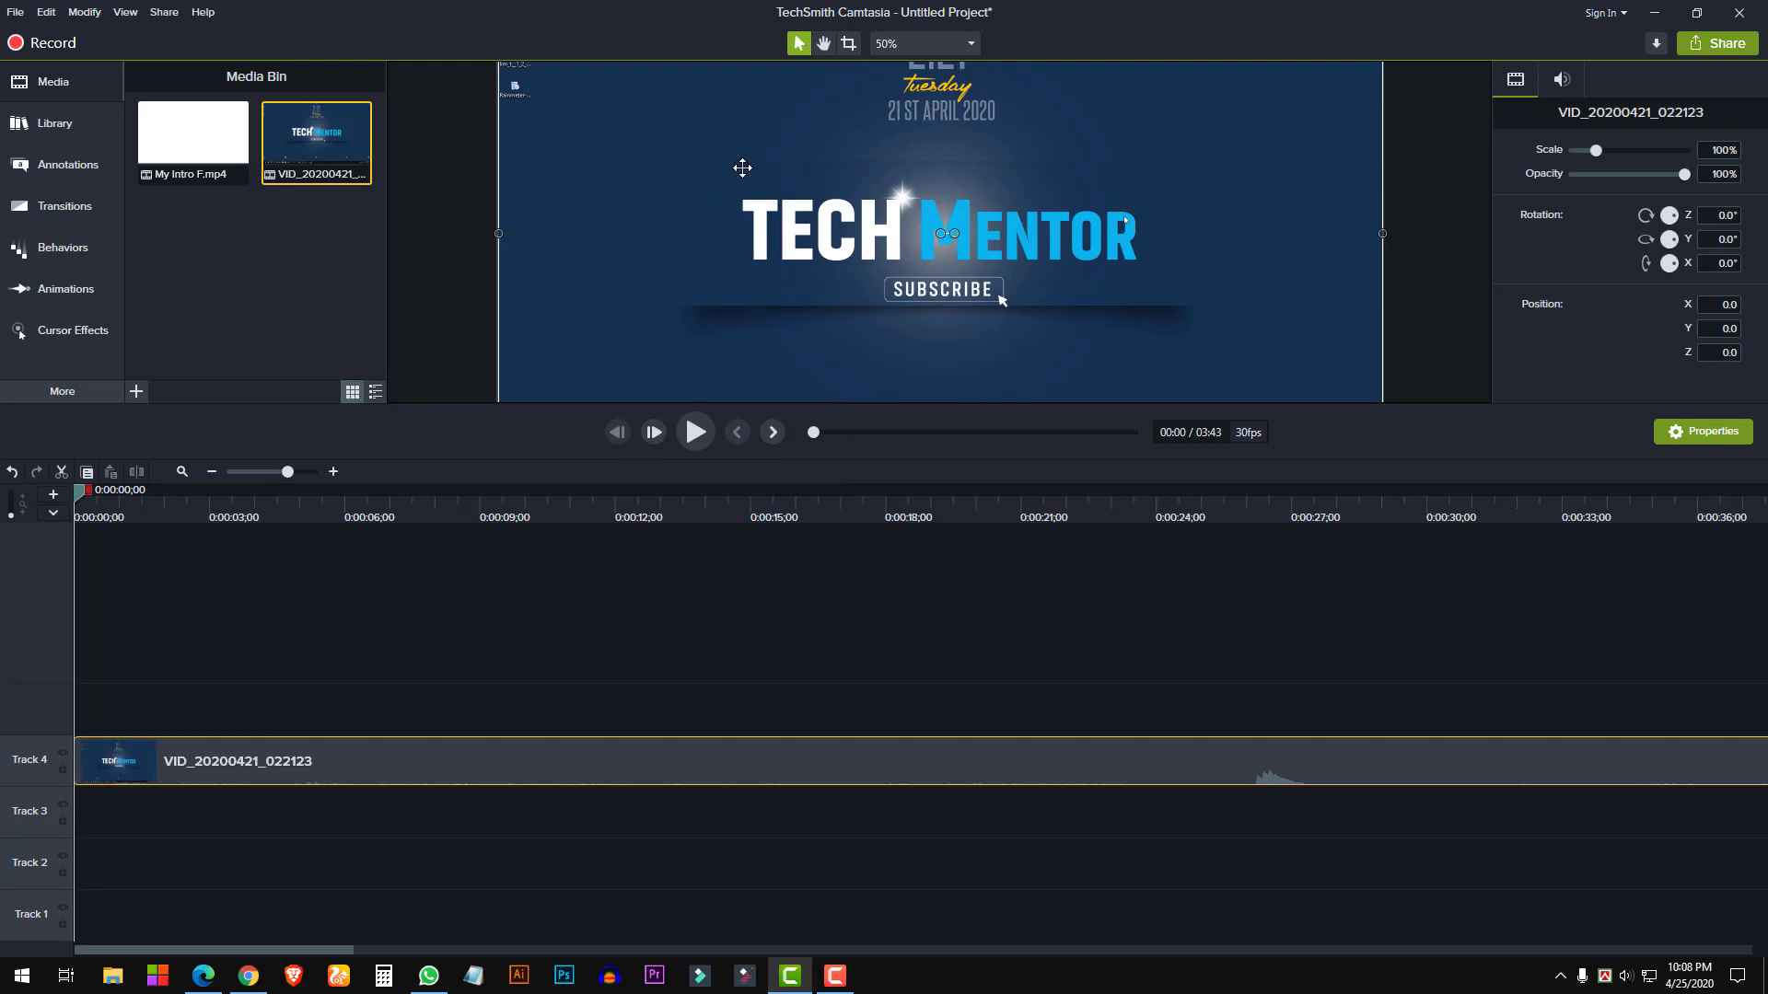
{"action": "key", "text": "space"}
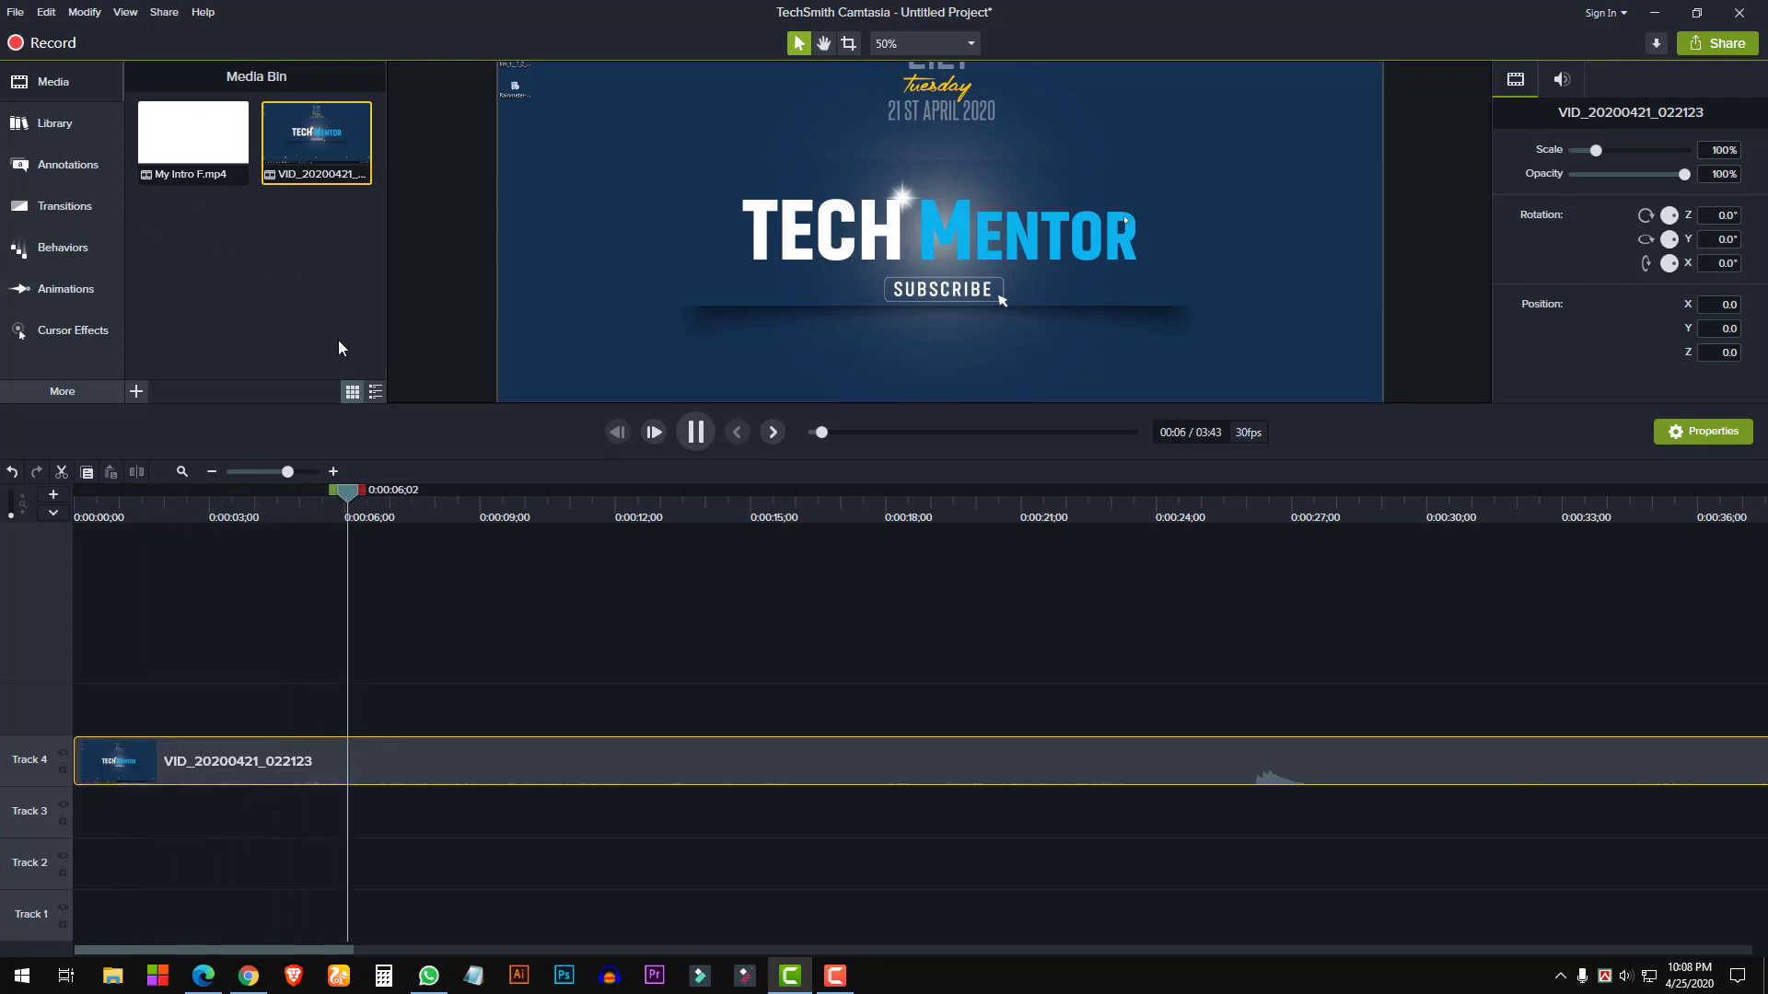
Pause the timeline playback and preview My Intro F.mp4 from the Media Bin
{"action": "key", "text": "space"}
{"action": "double_click", "coordinate": [198, 138]}
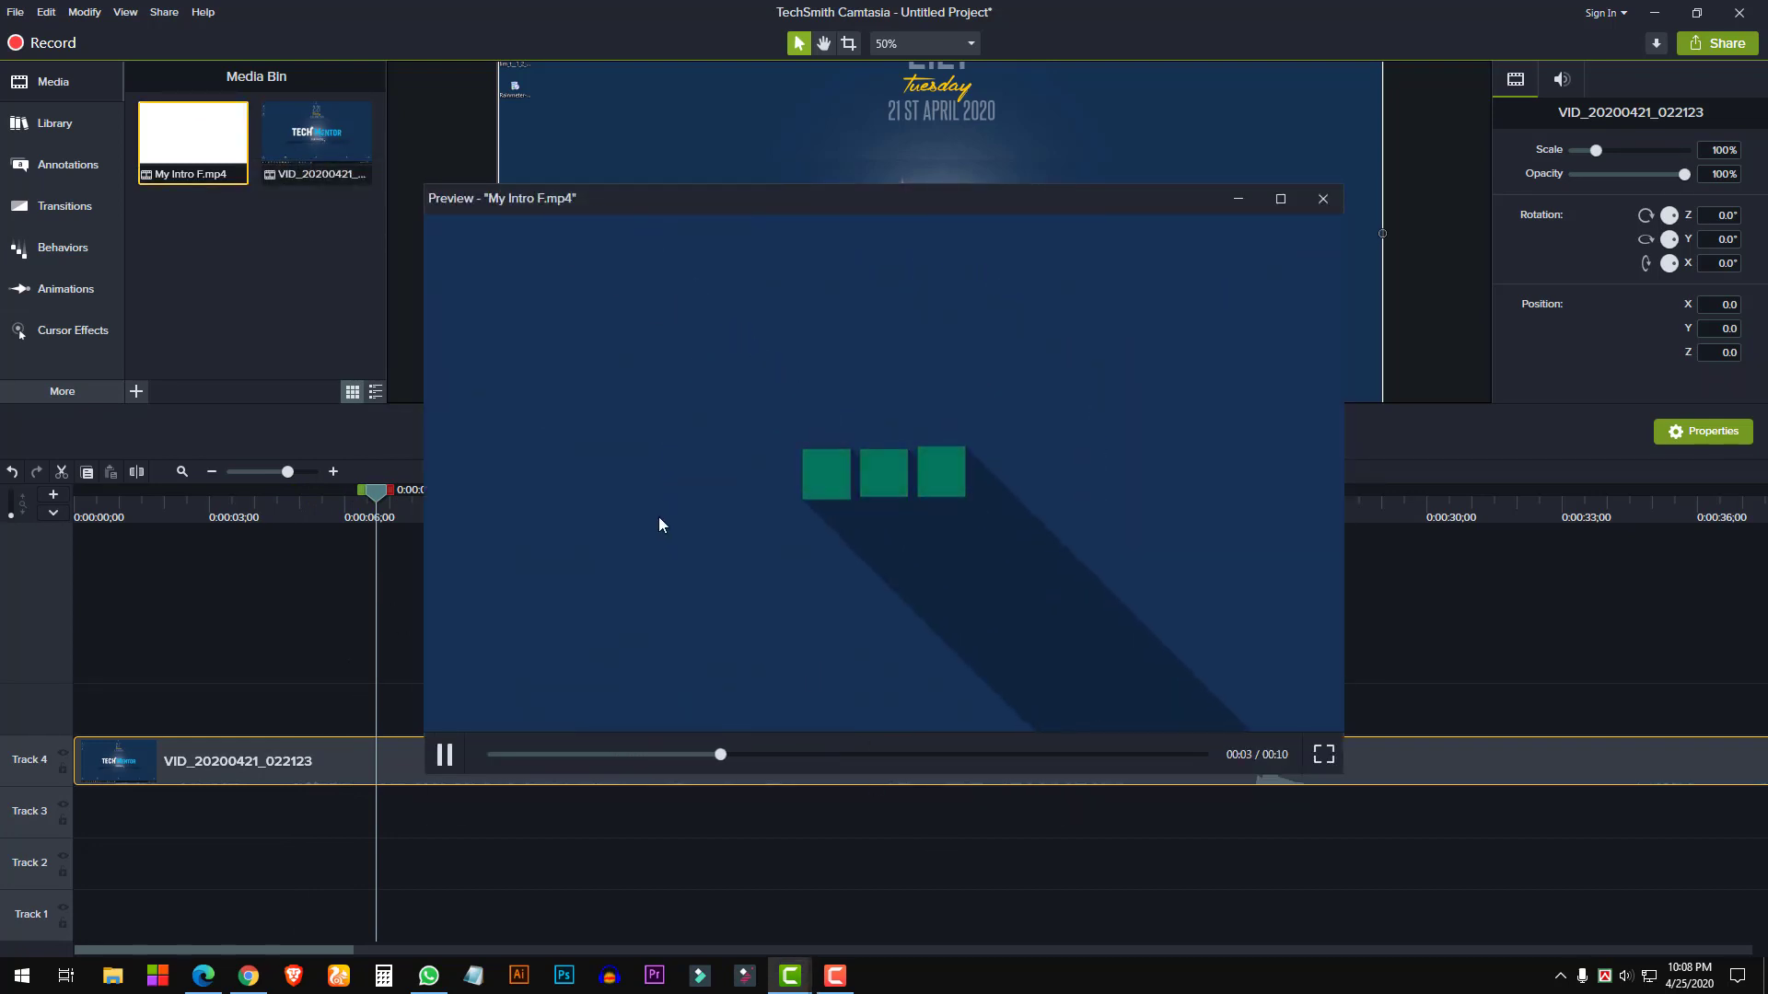
{"action": "left_click", "coordinate": [1323, 199]}
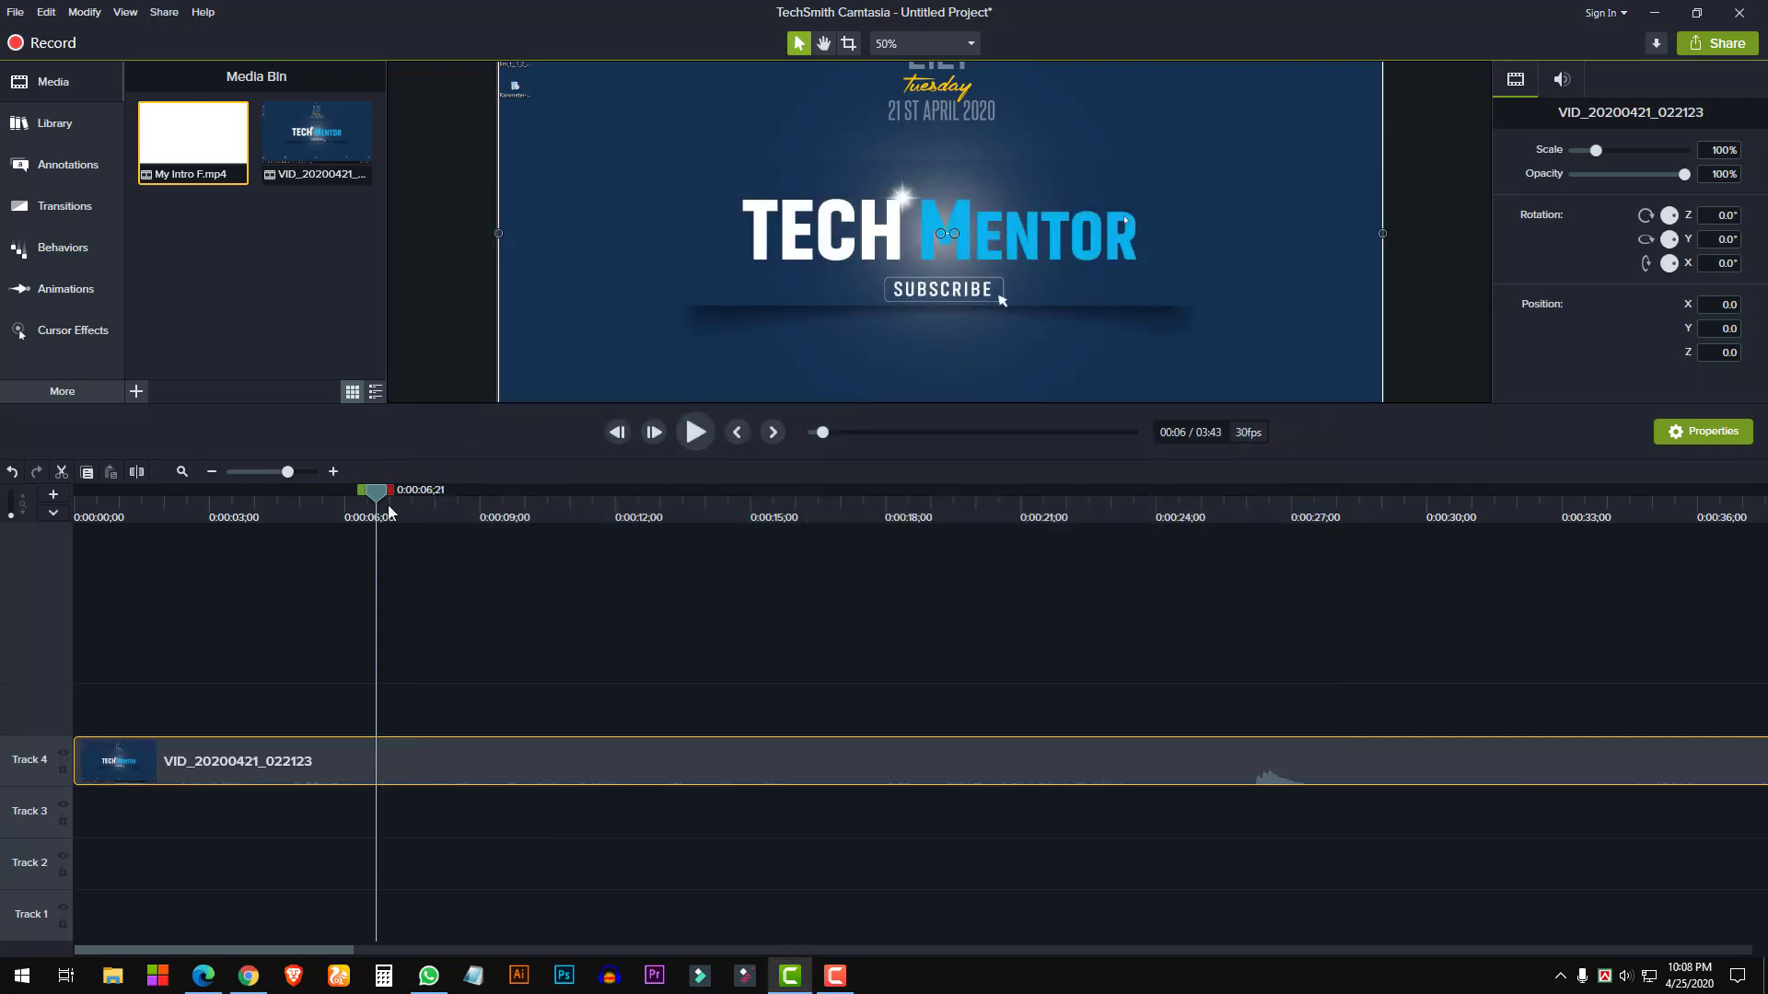
Split the VID_20200421_022123 clip on Track 4 at 0:00:07;09
{"action": "left_click_drag", "start_coordinate": [377, 498], "coordinate": [402, 498]}
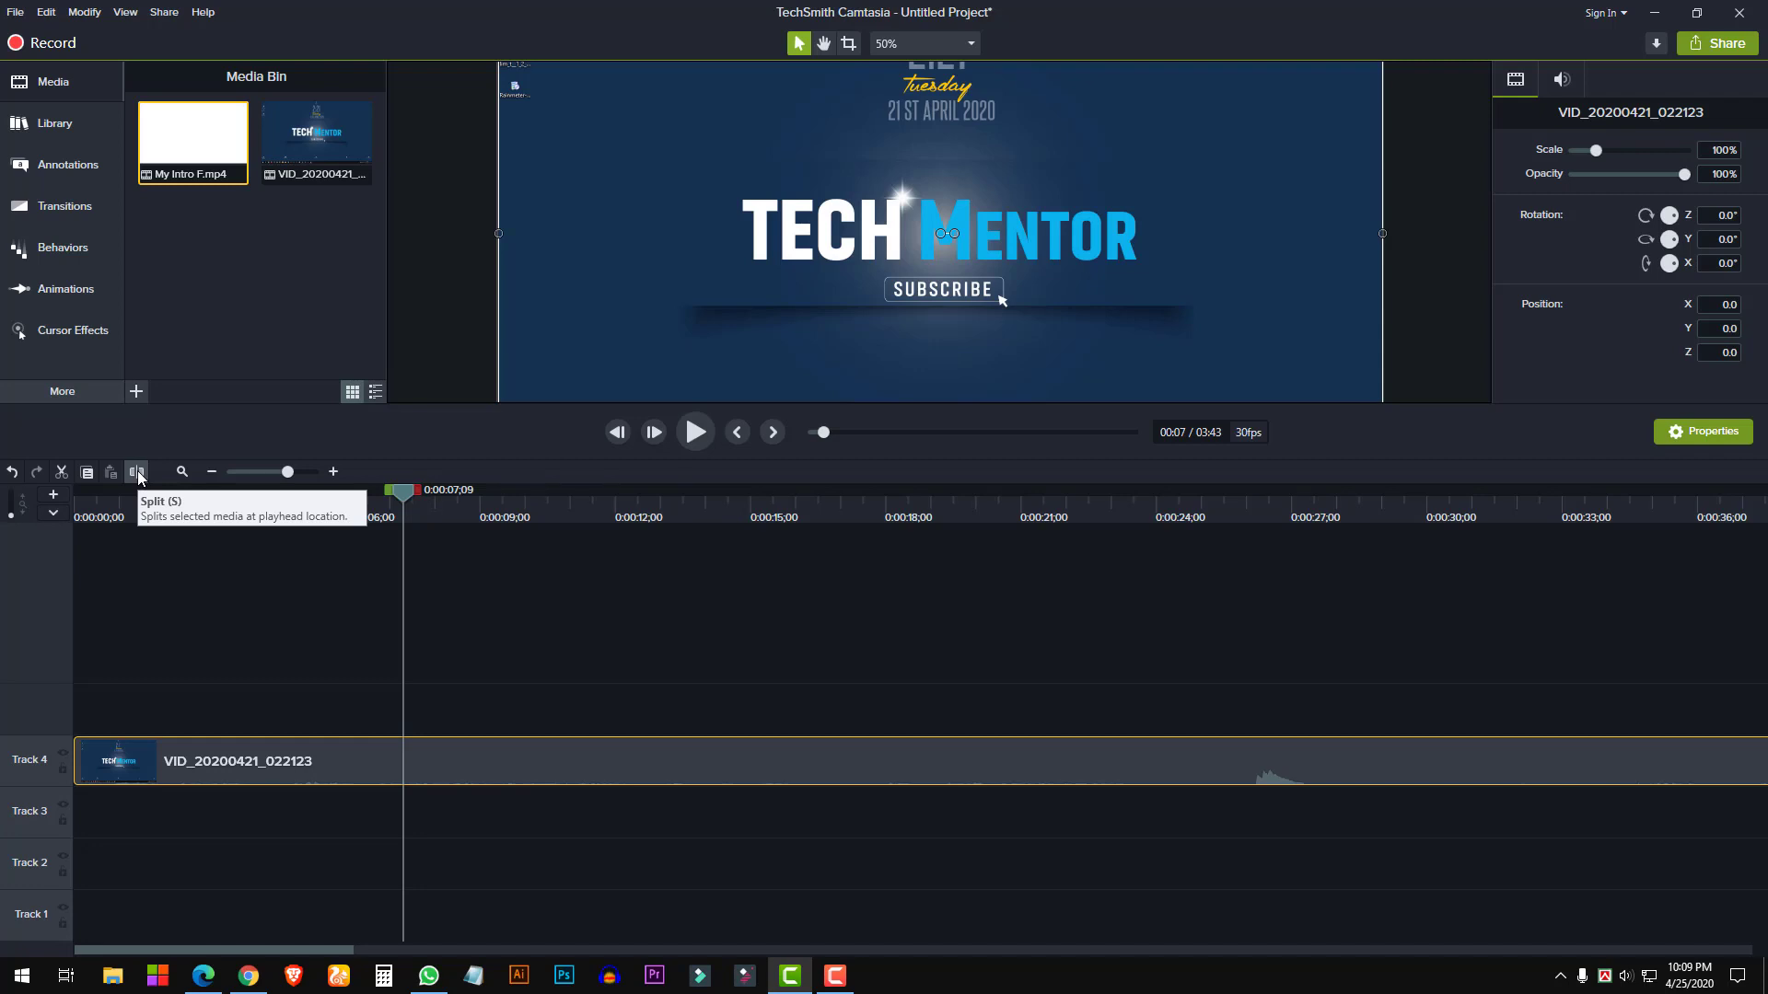
{"action": "left_click", "coordinate": [136, 472]}
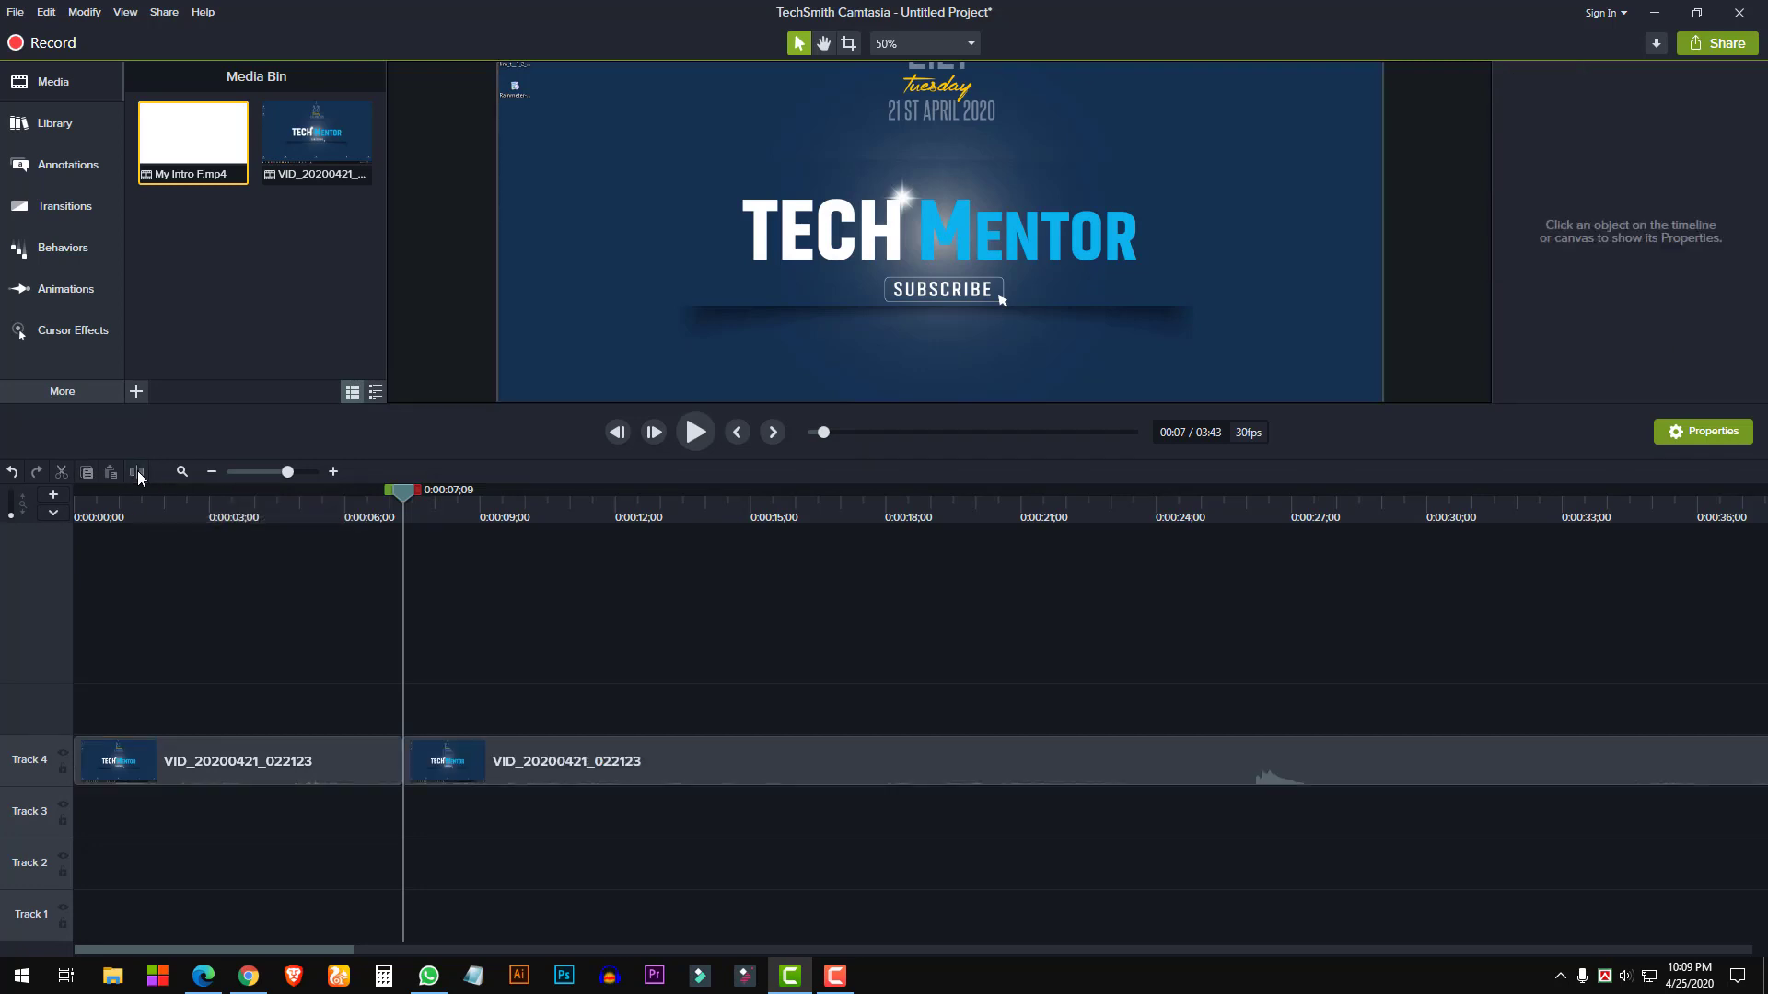
{"action": "left_click", "coordinate": [339, 755]}
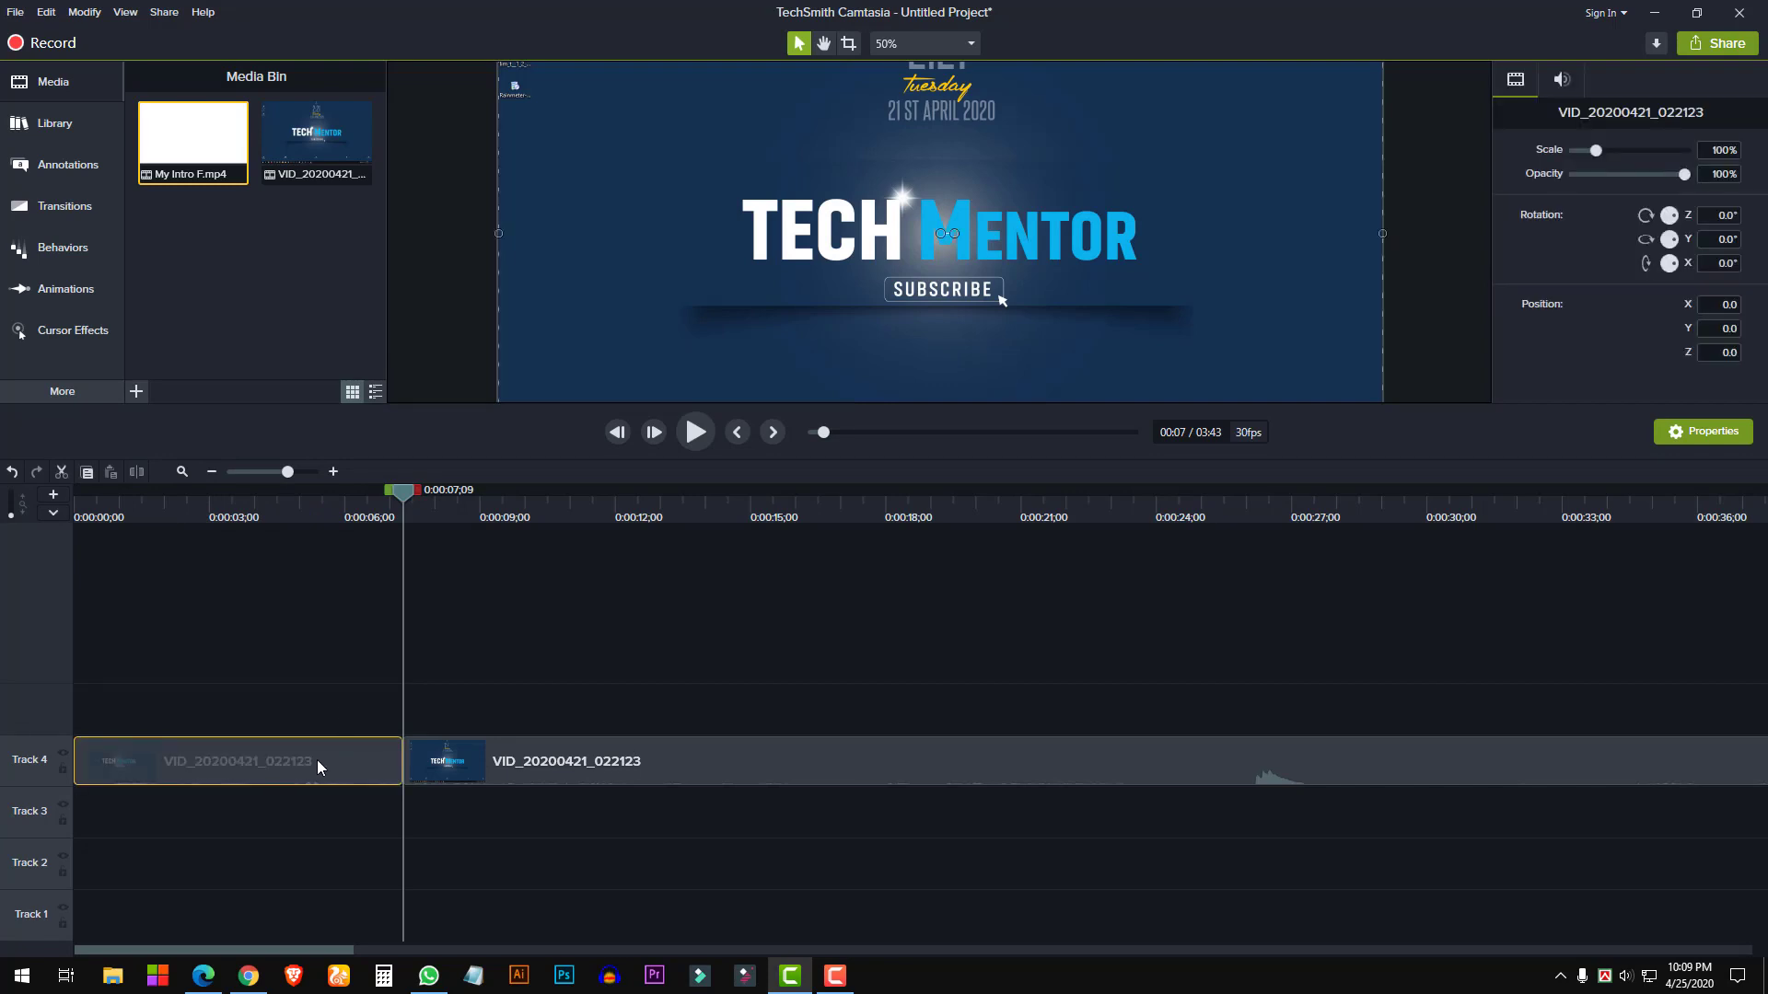
Shift the second part of the split clip later on Track 4 and insert My Intro F.mp4 between the two parts
{"action": "left_click", "coordinate": [444, 765]}
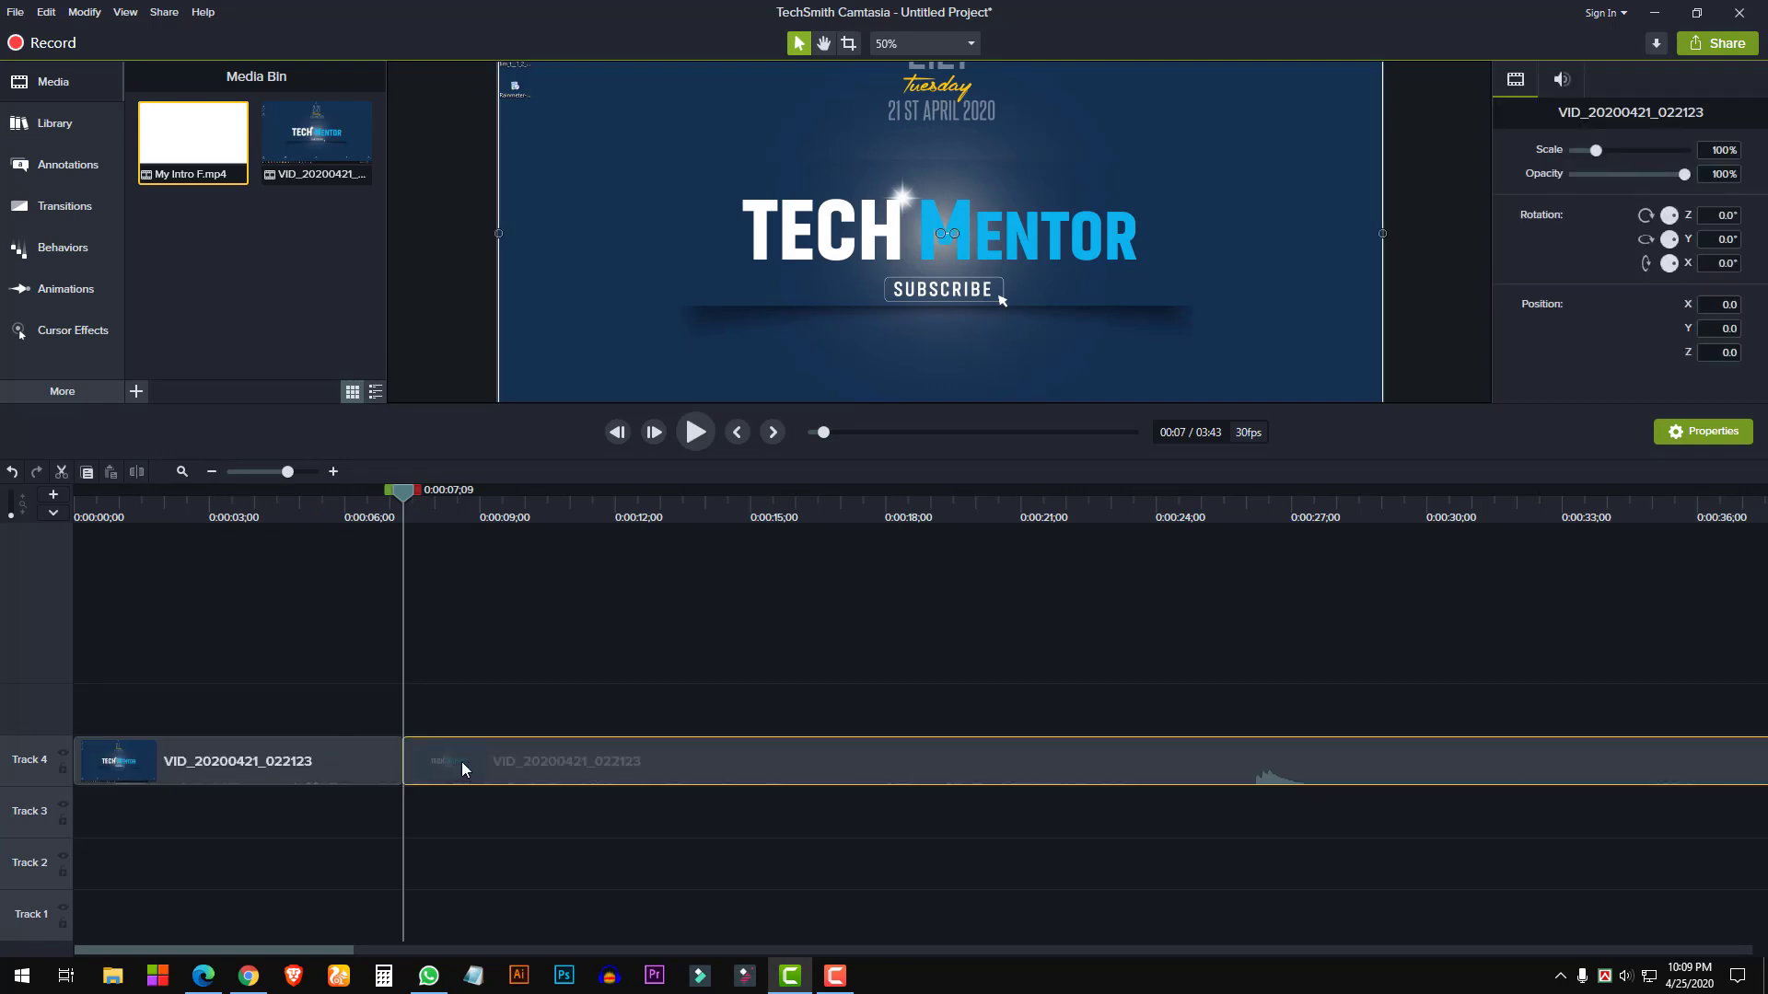
{"action": "left_click_drag", "start_coordinate": [445, 761], "coordinate": [983, 753]}
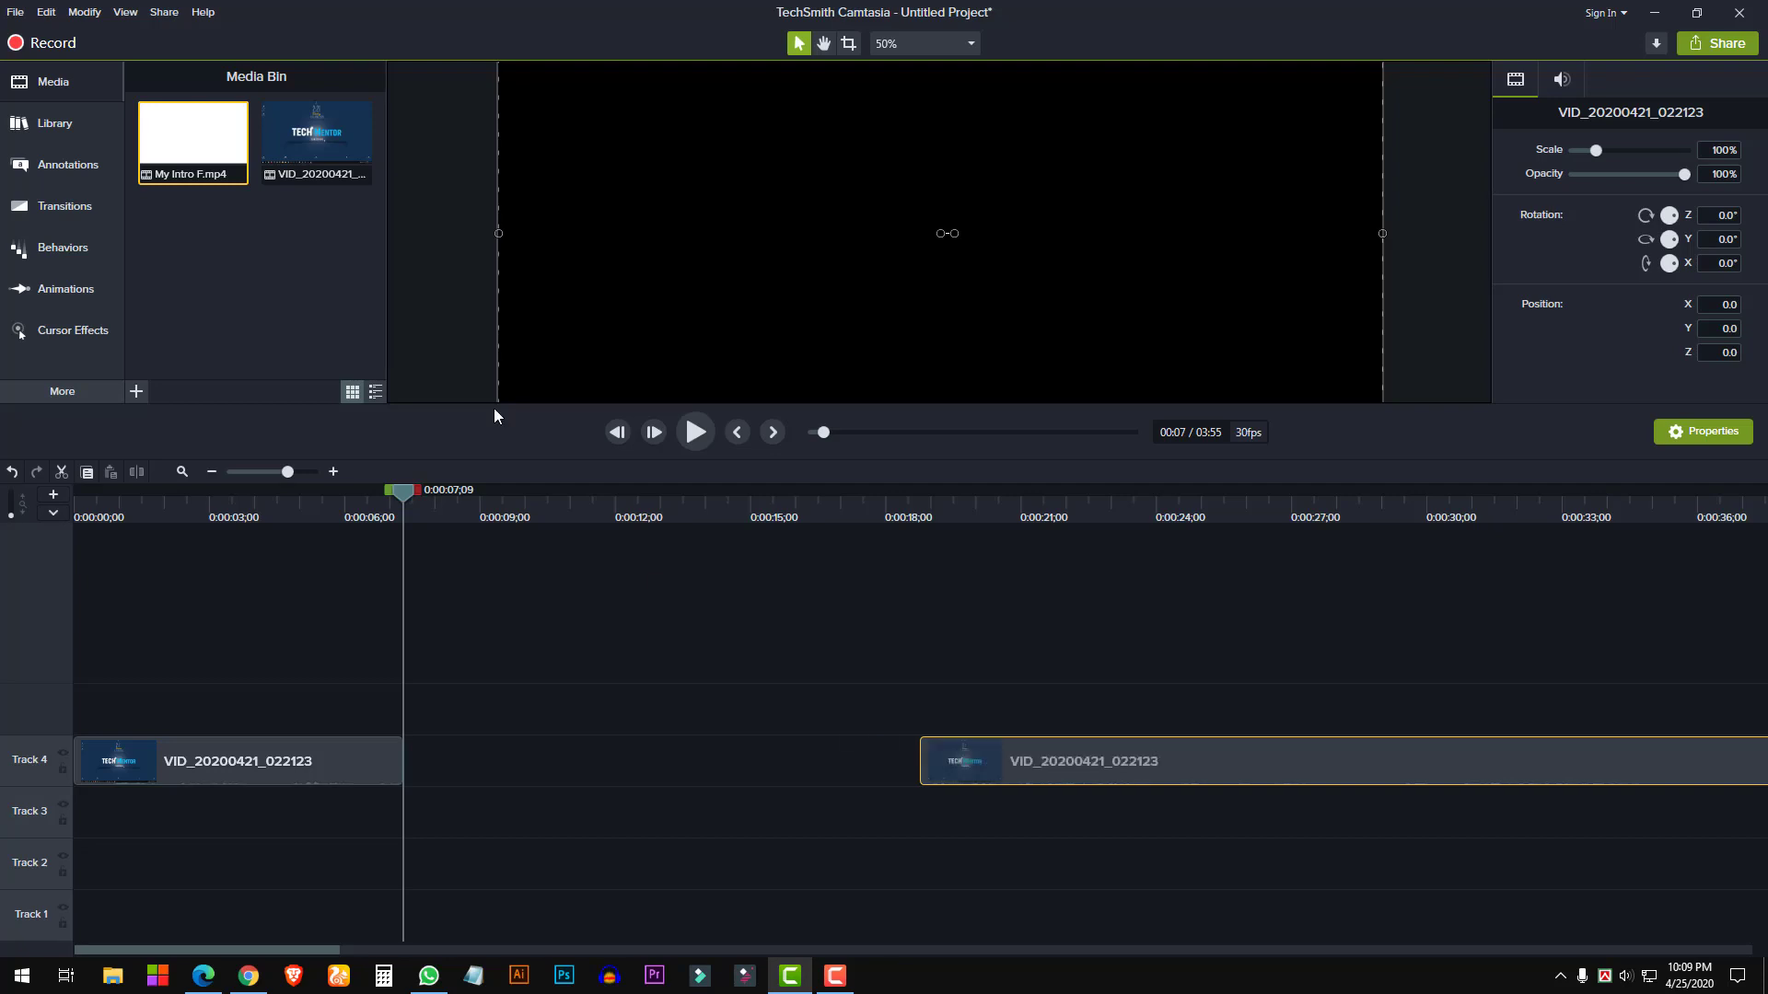
{"action": "left_click_drag", "start_coordinate": [172, 139], "coordinate": [455, 750]}
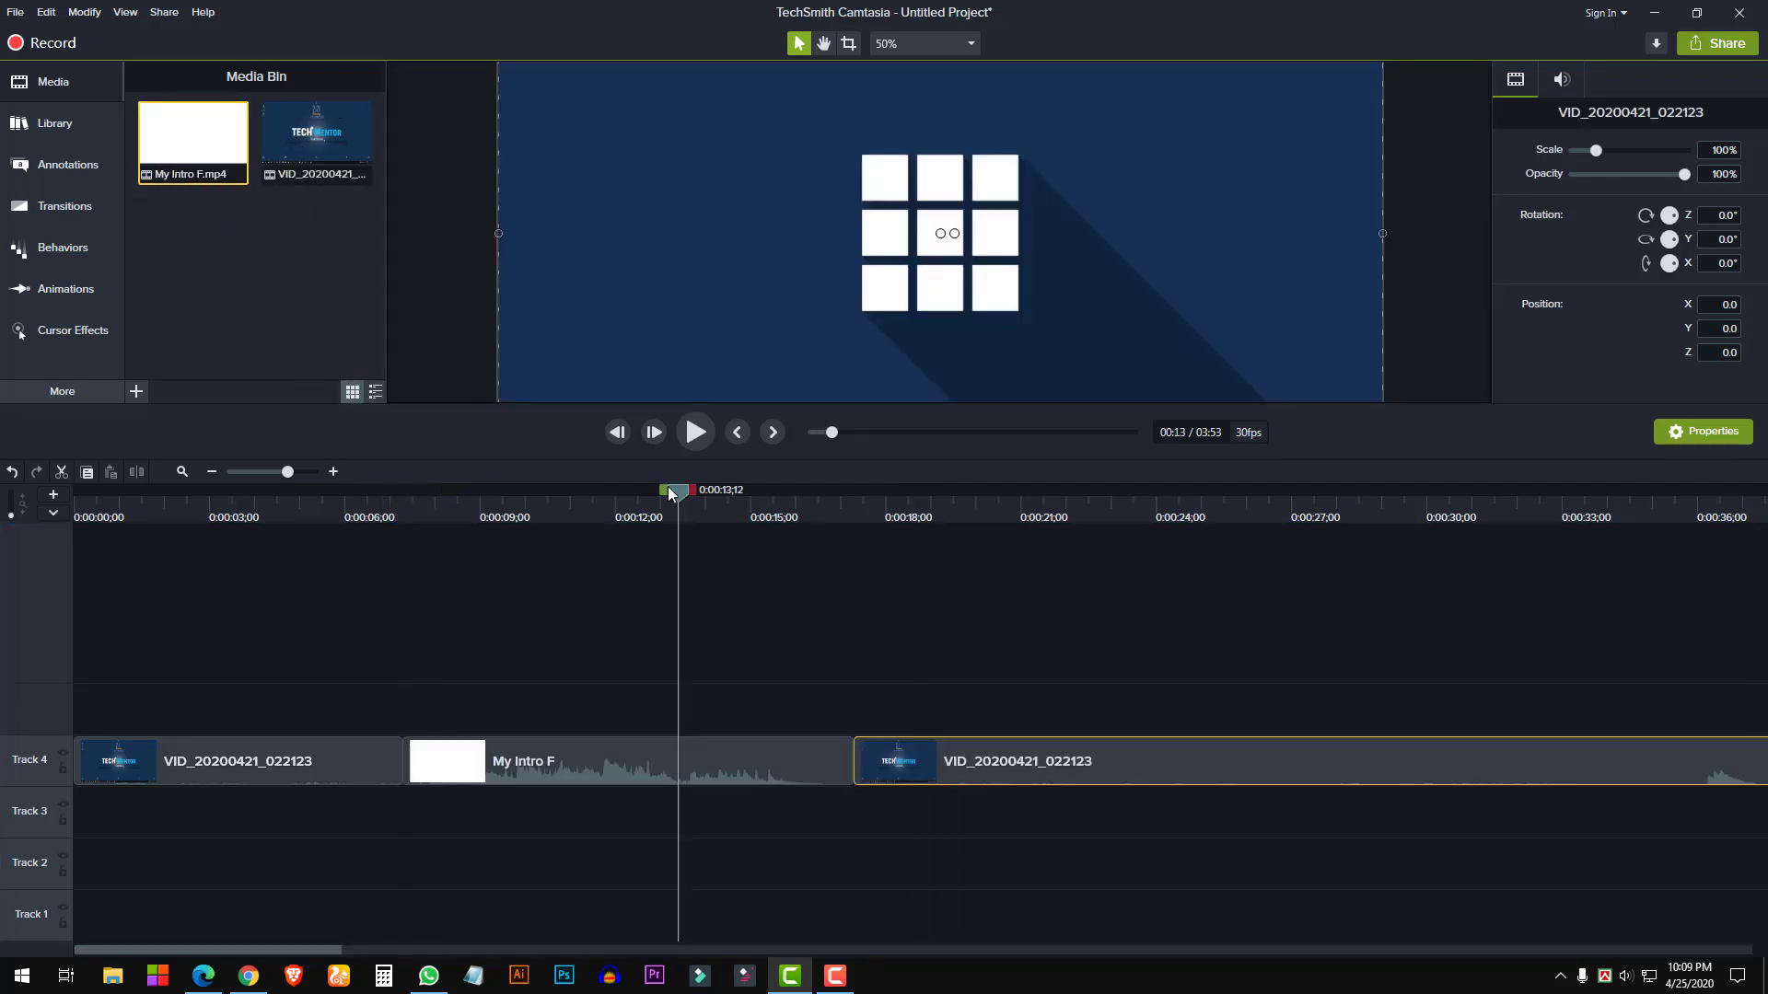
Play the timeline from about 3 seconds through the cut from the first clip into My Intro F
{"action": "left_click", "coordinate": [229, 584]}
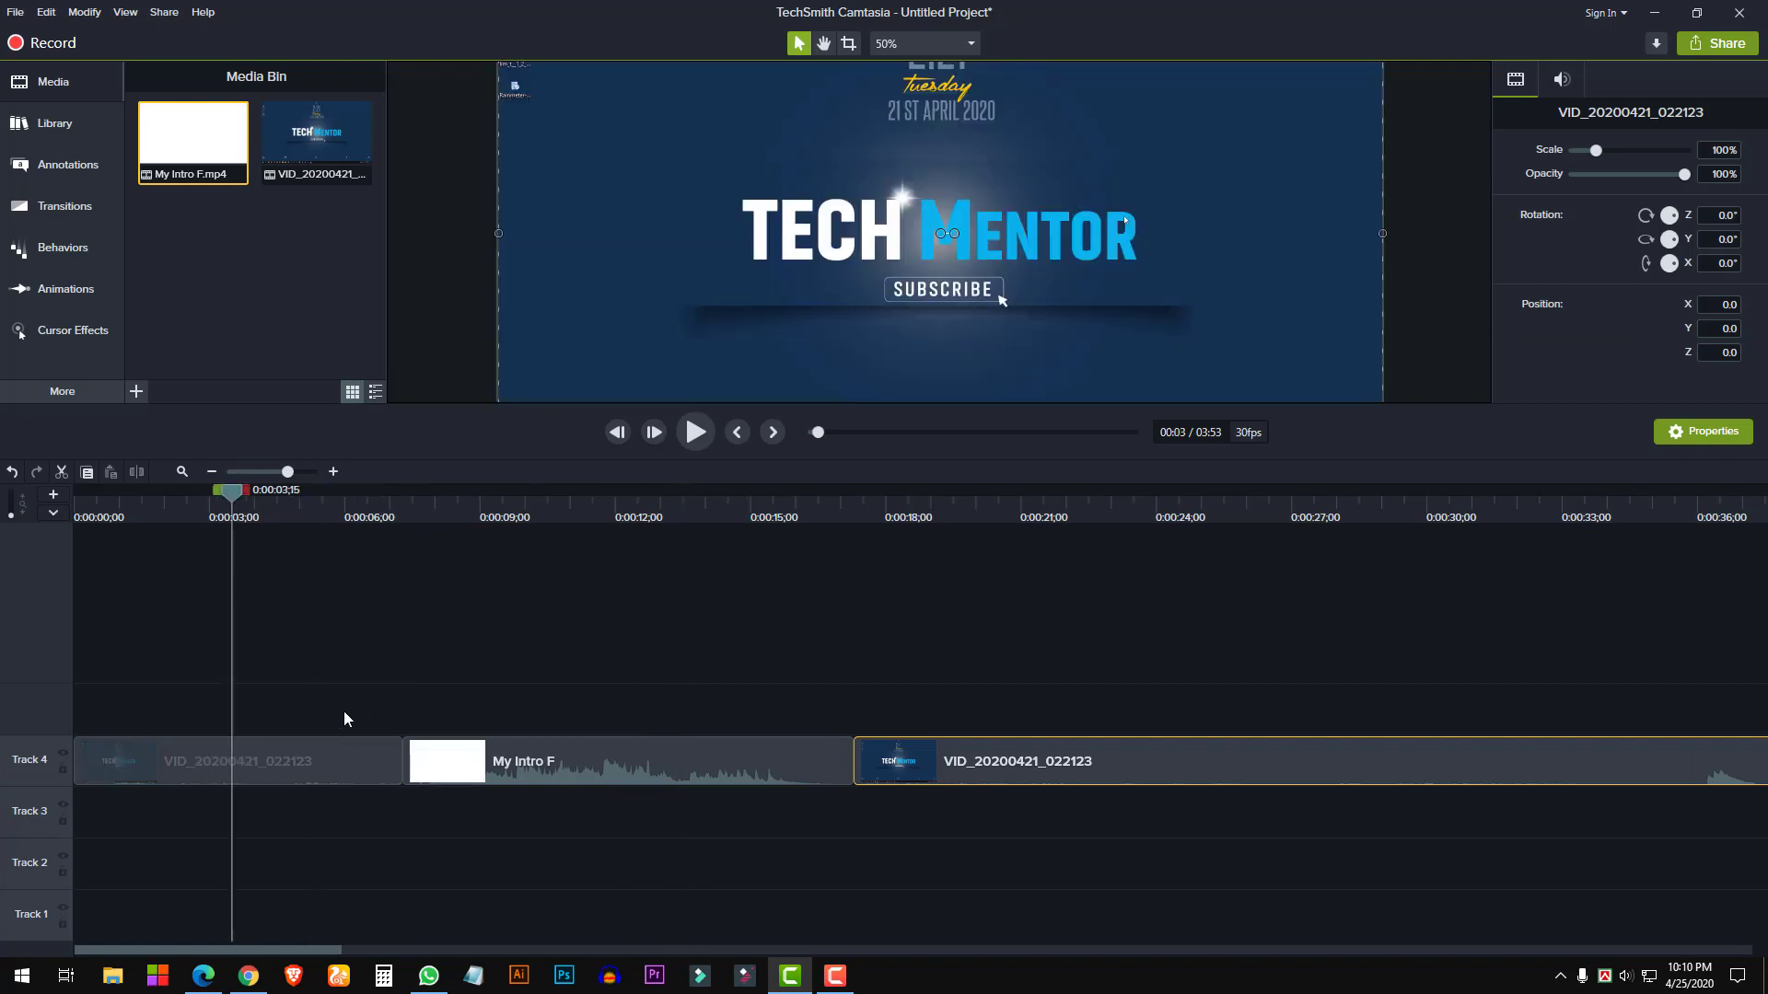
{"action": "key", "text": "space"}
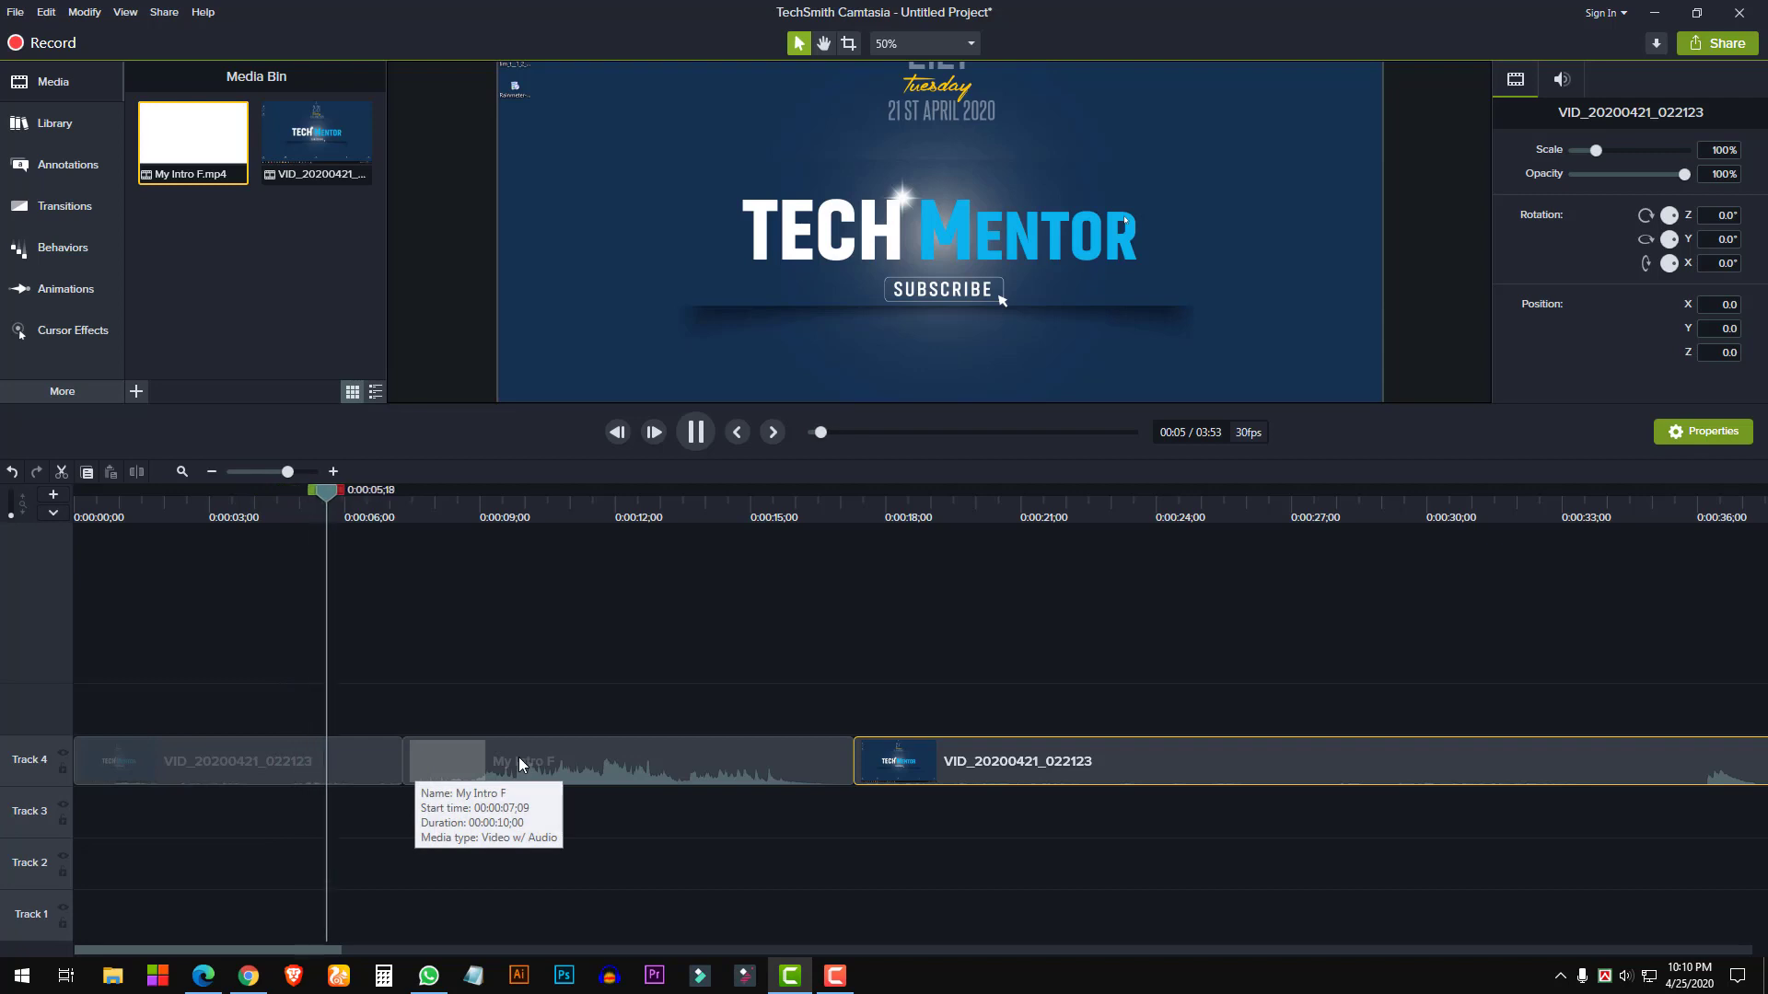
{"action": "key", "text": "space"}
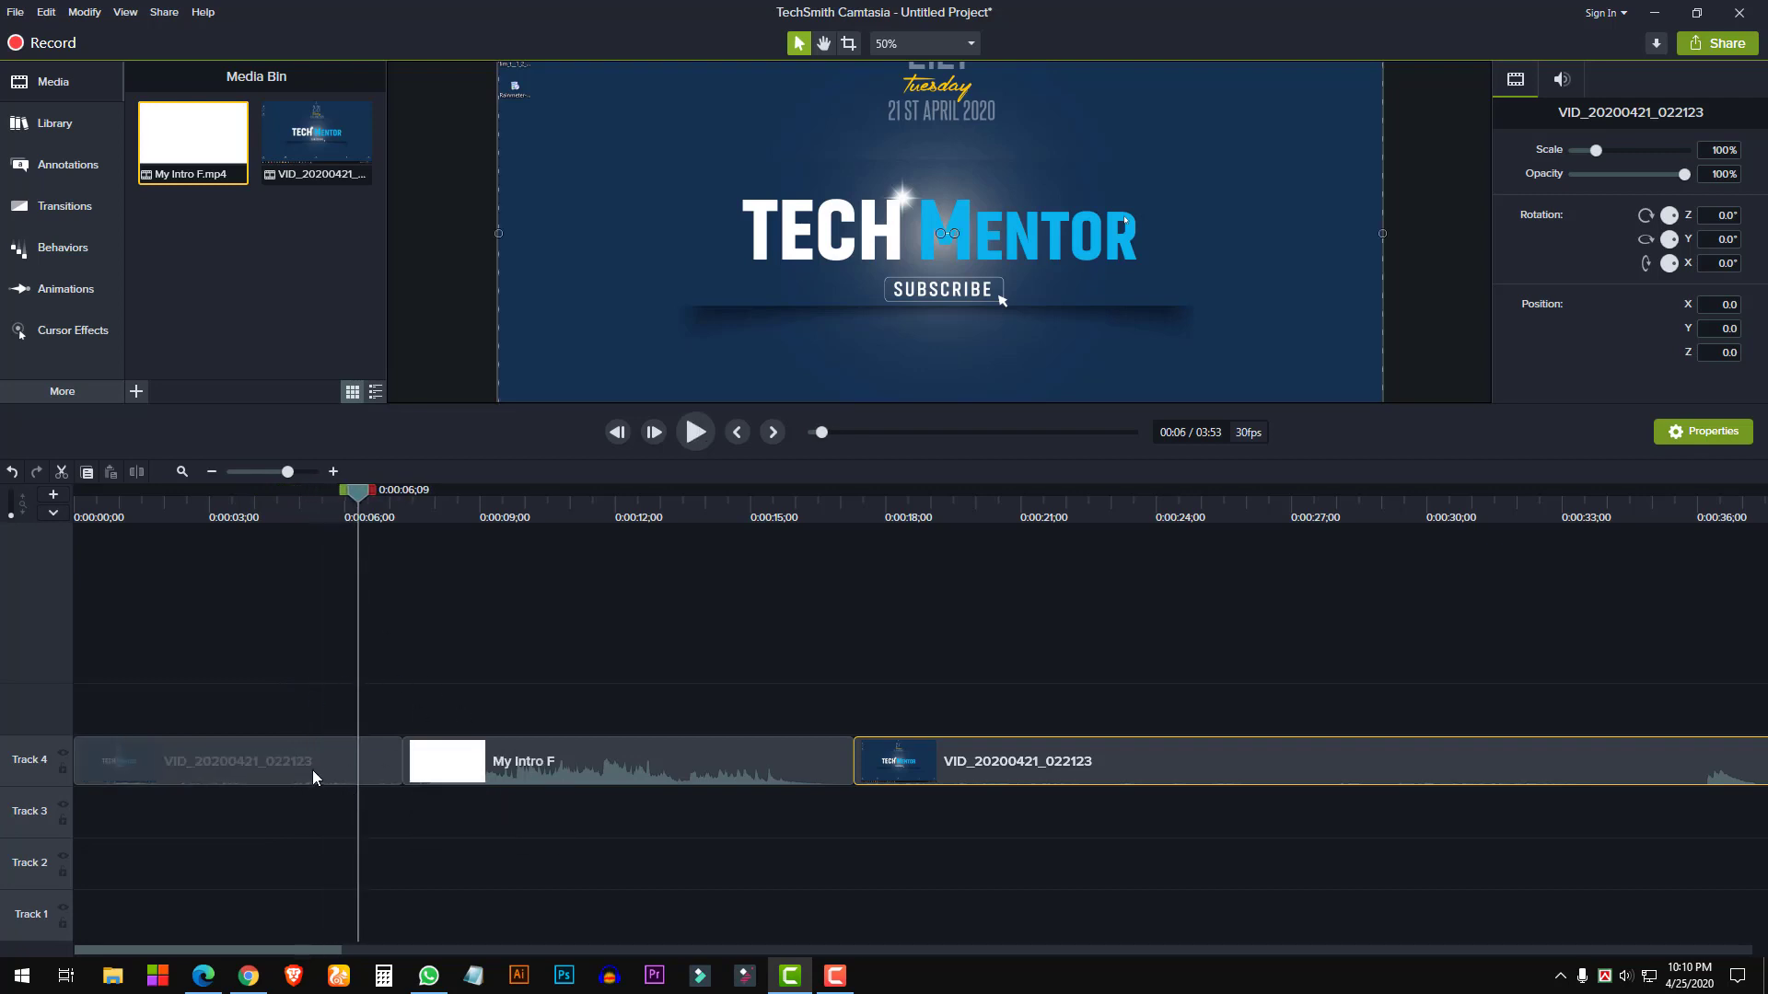
{"action": "left_click", "coordinate": [490, 758]}
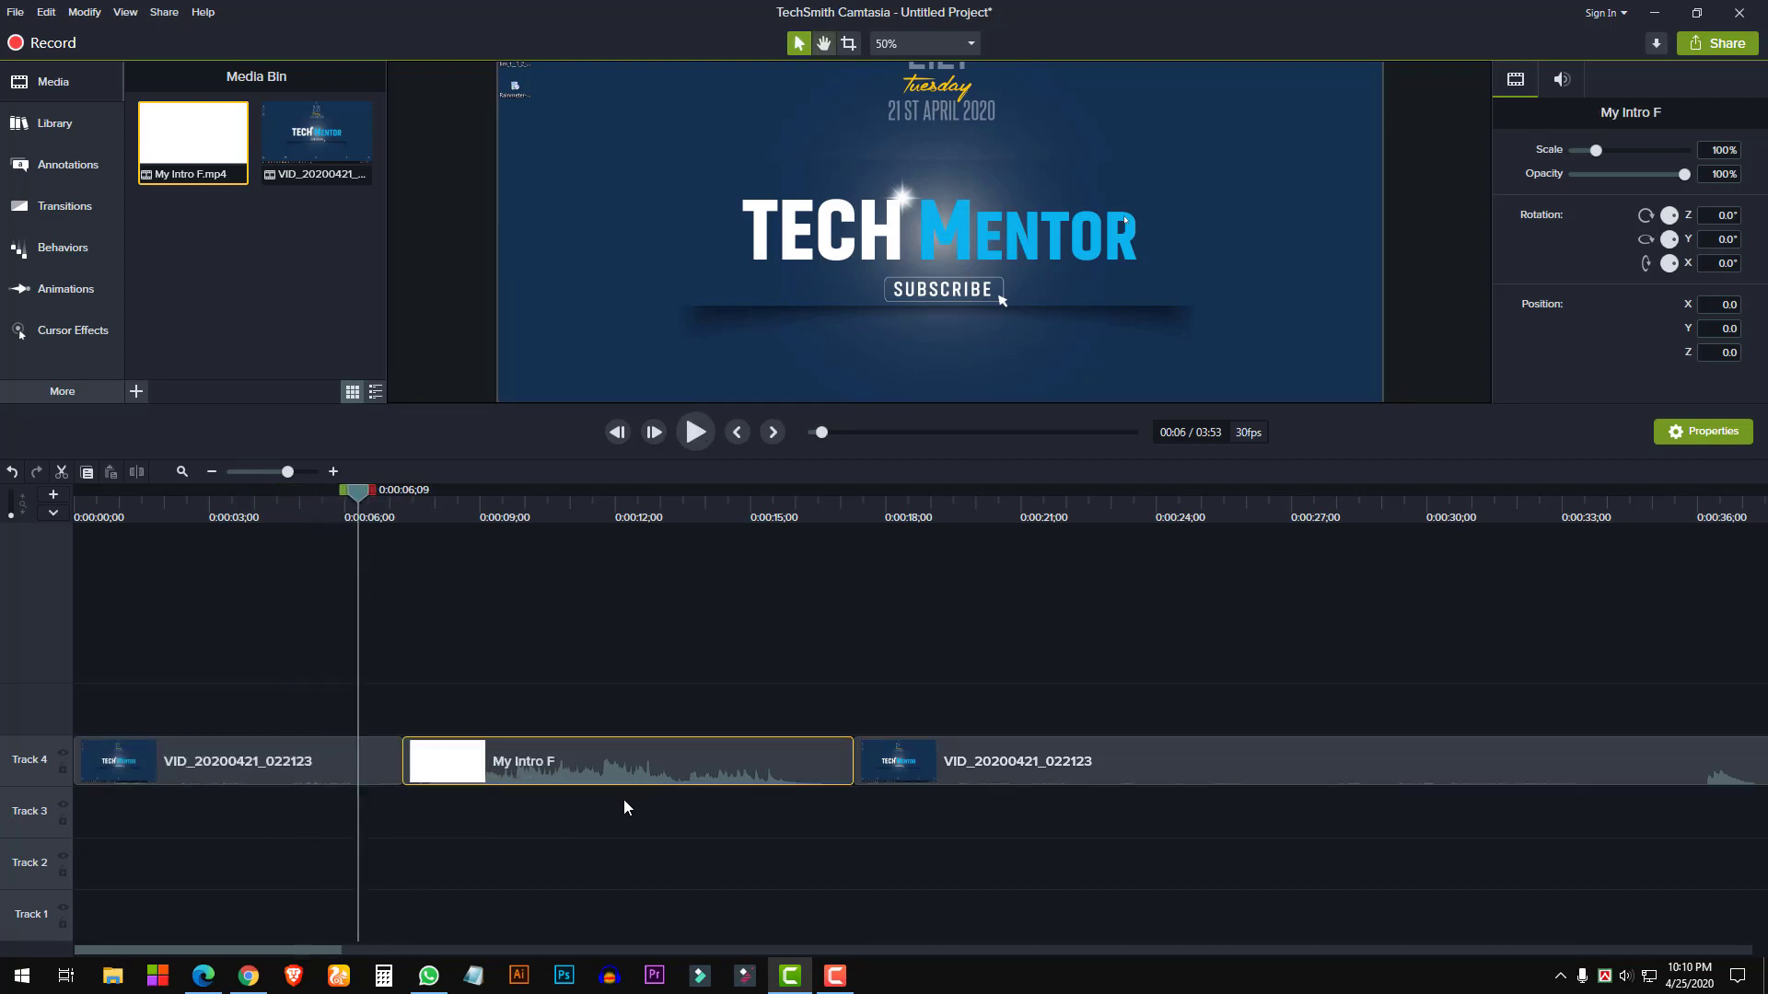
{"action": "key", "text": "space"}
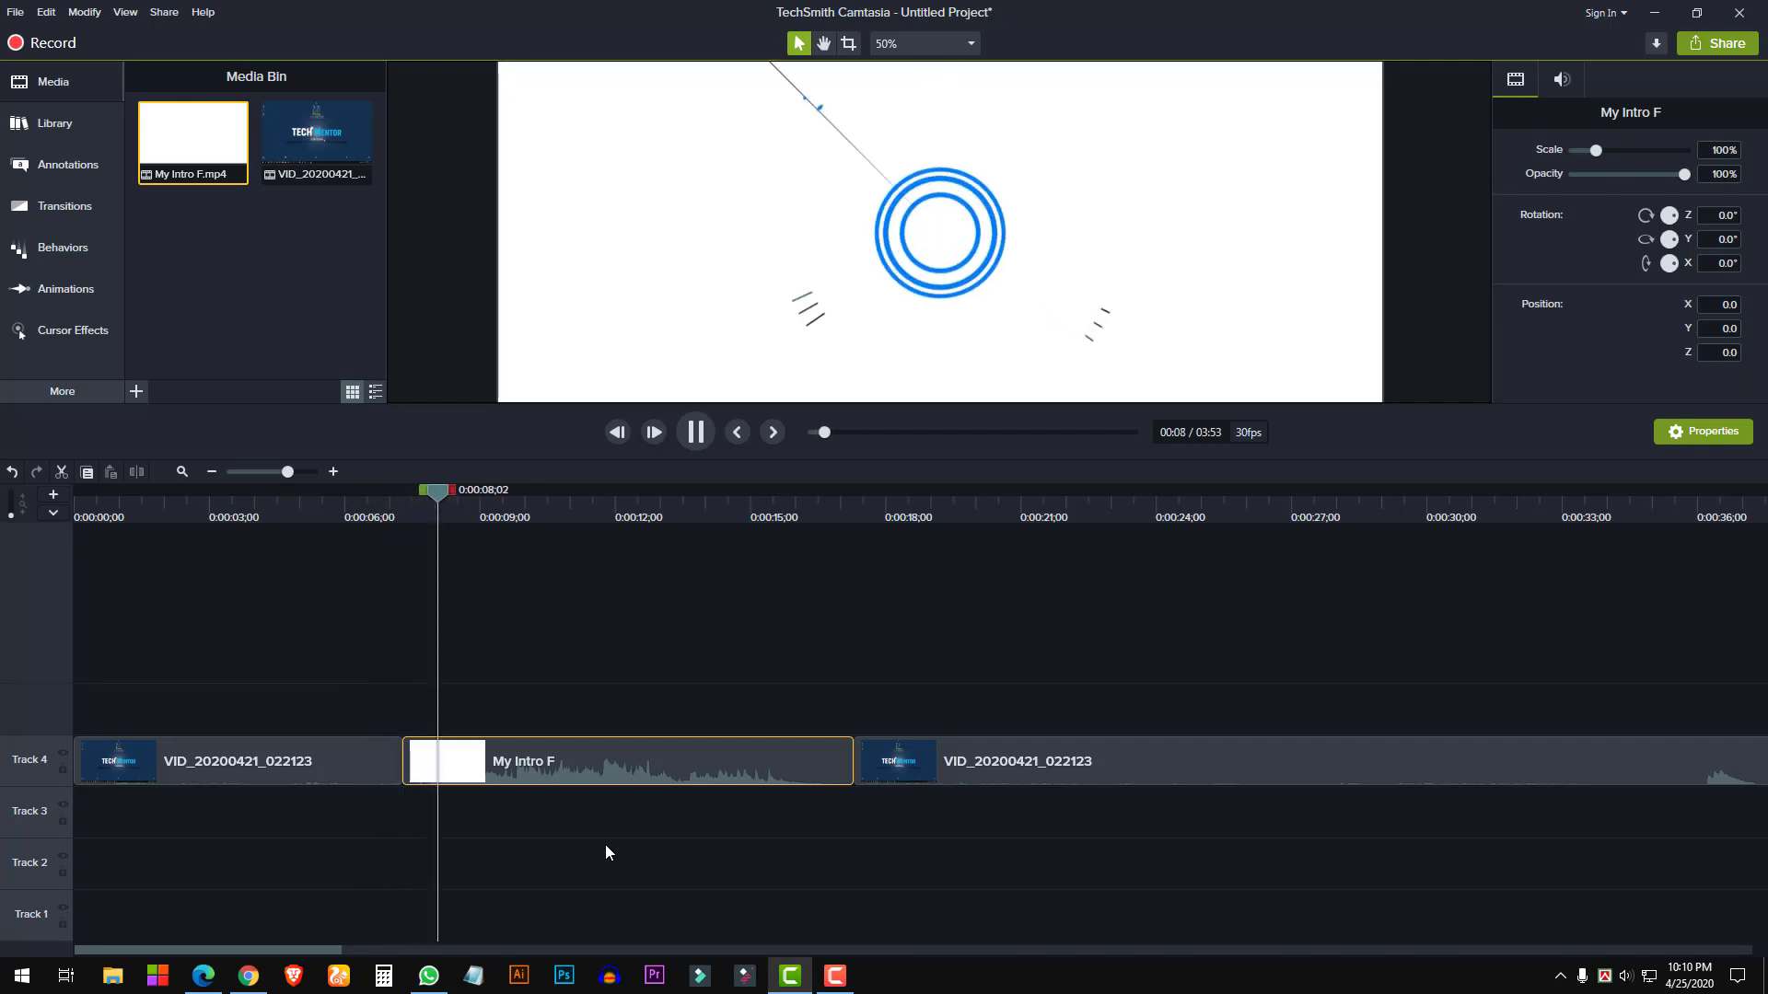
{"action": "key", "text": "space"}
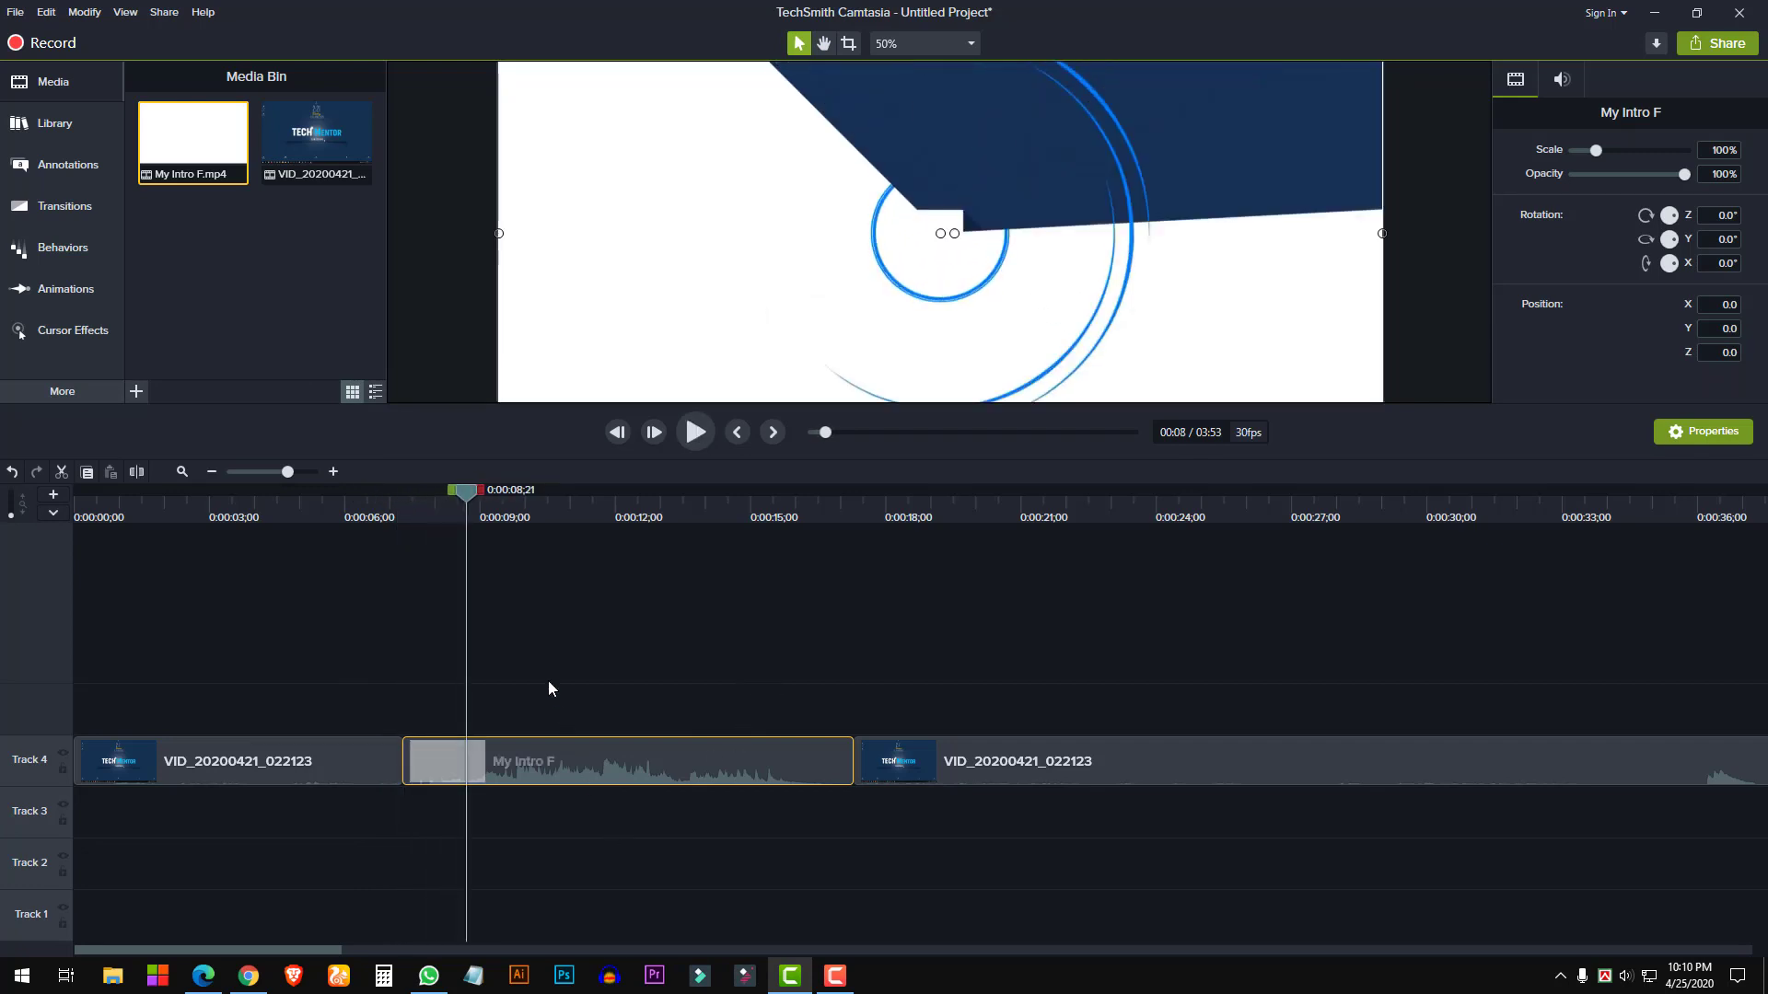
Add the Assist lower third from the Library's Lower Thirds folder at the timeline start on a new Track 5
{"action": "left_click_drag", "start_coordinate": [462, 491], "coordinate": [23, 533]}
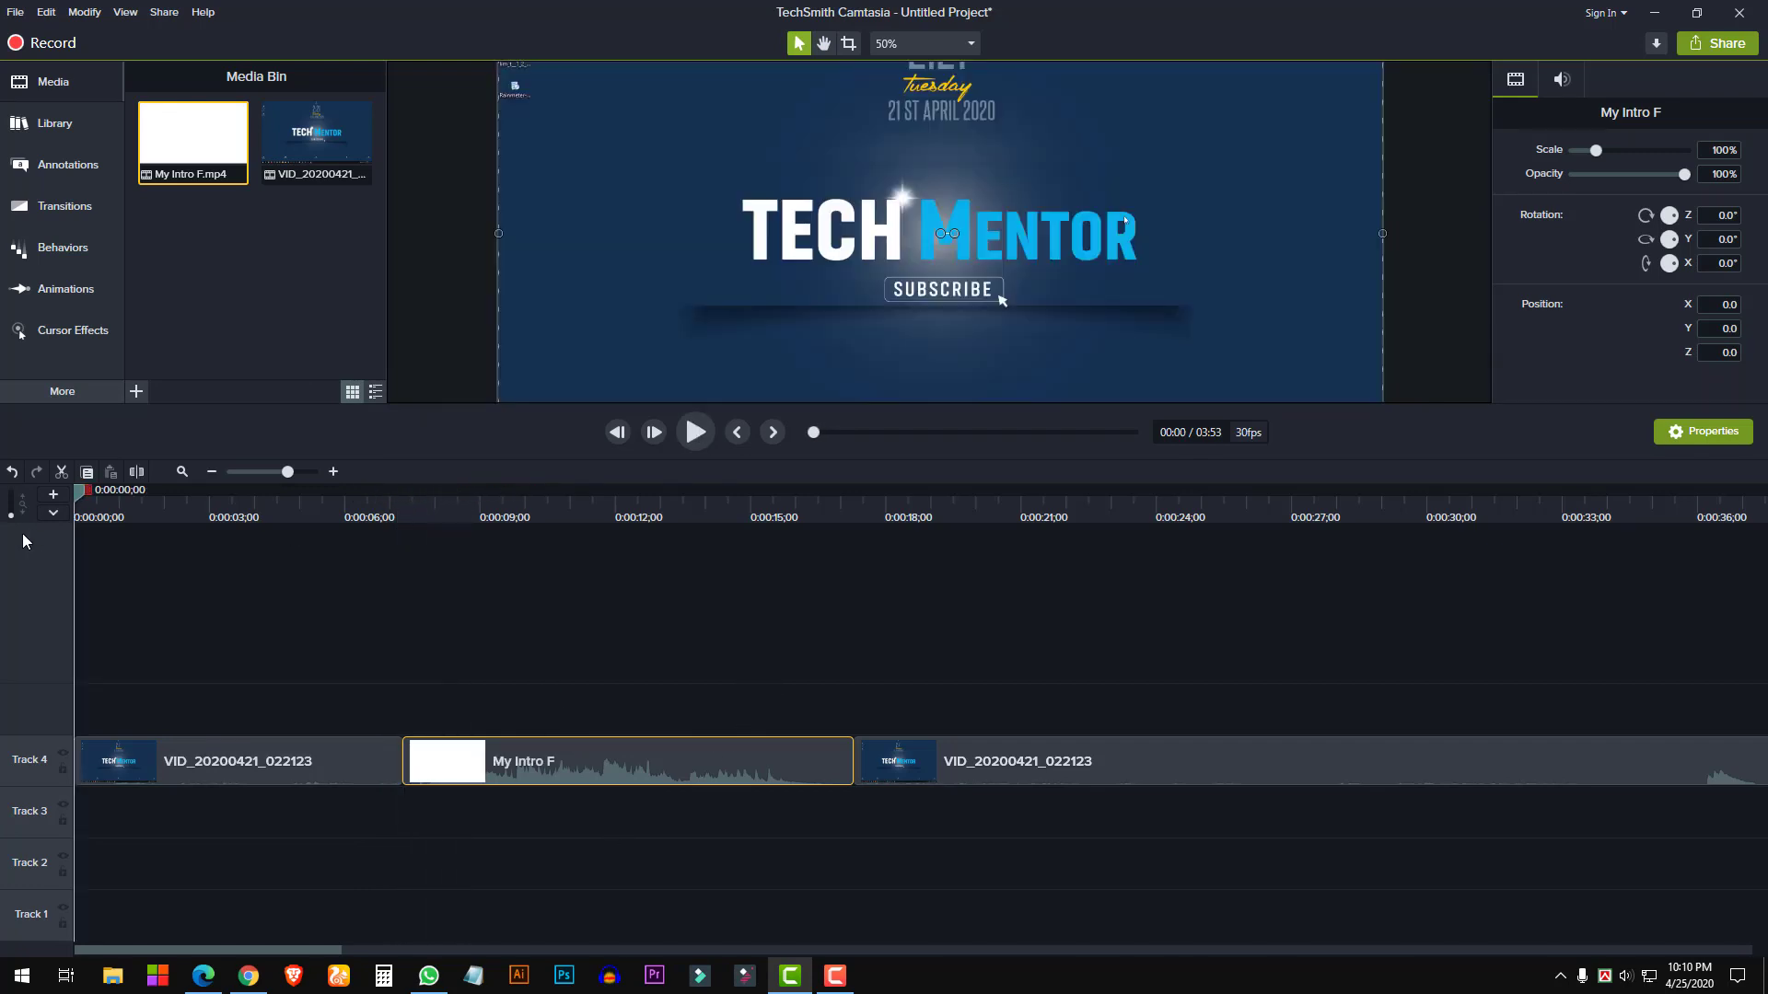
{"action": "left_click", "coordinate": [62, 122]}
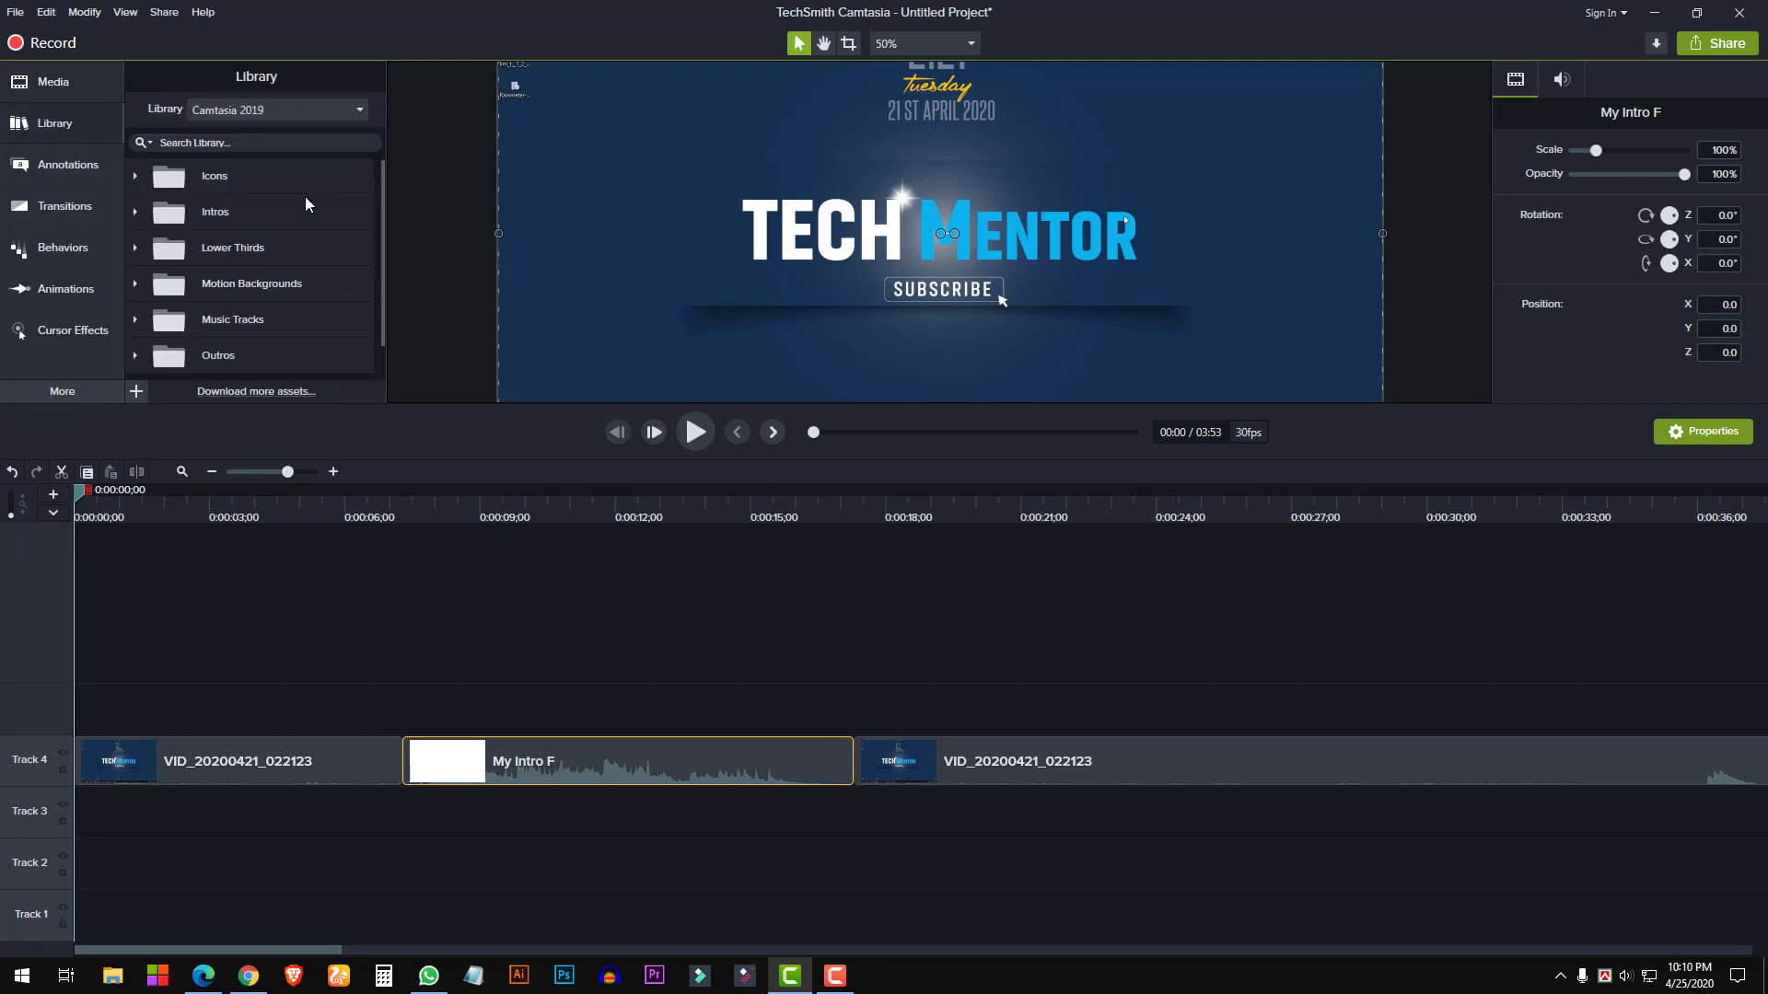
{"action": "left_click", "coordinate": [135, 249]}
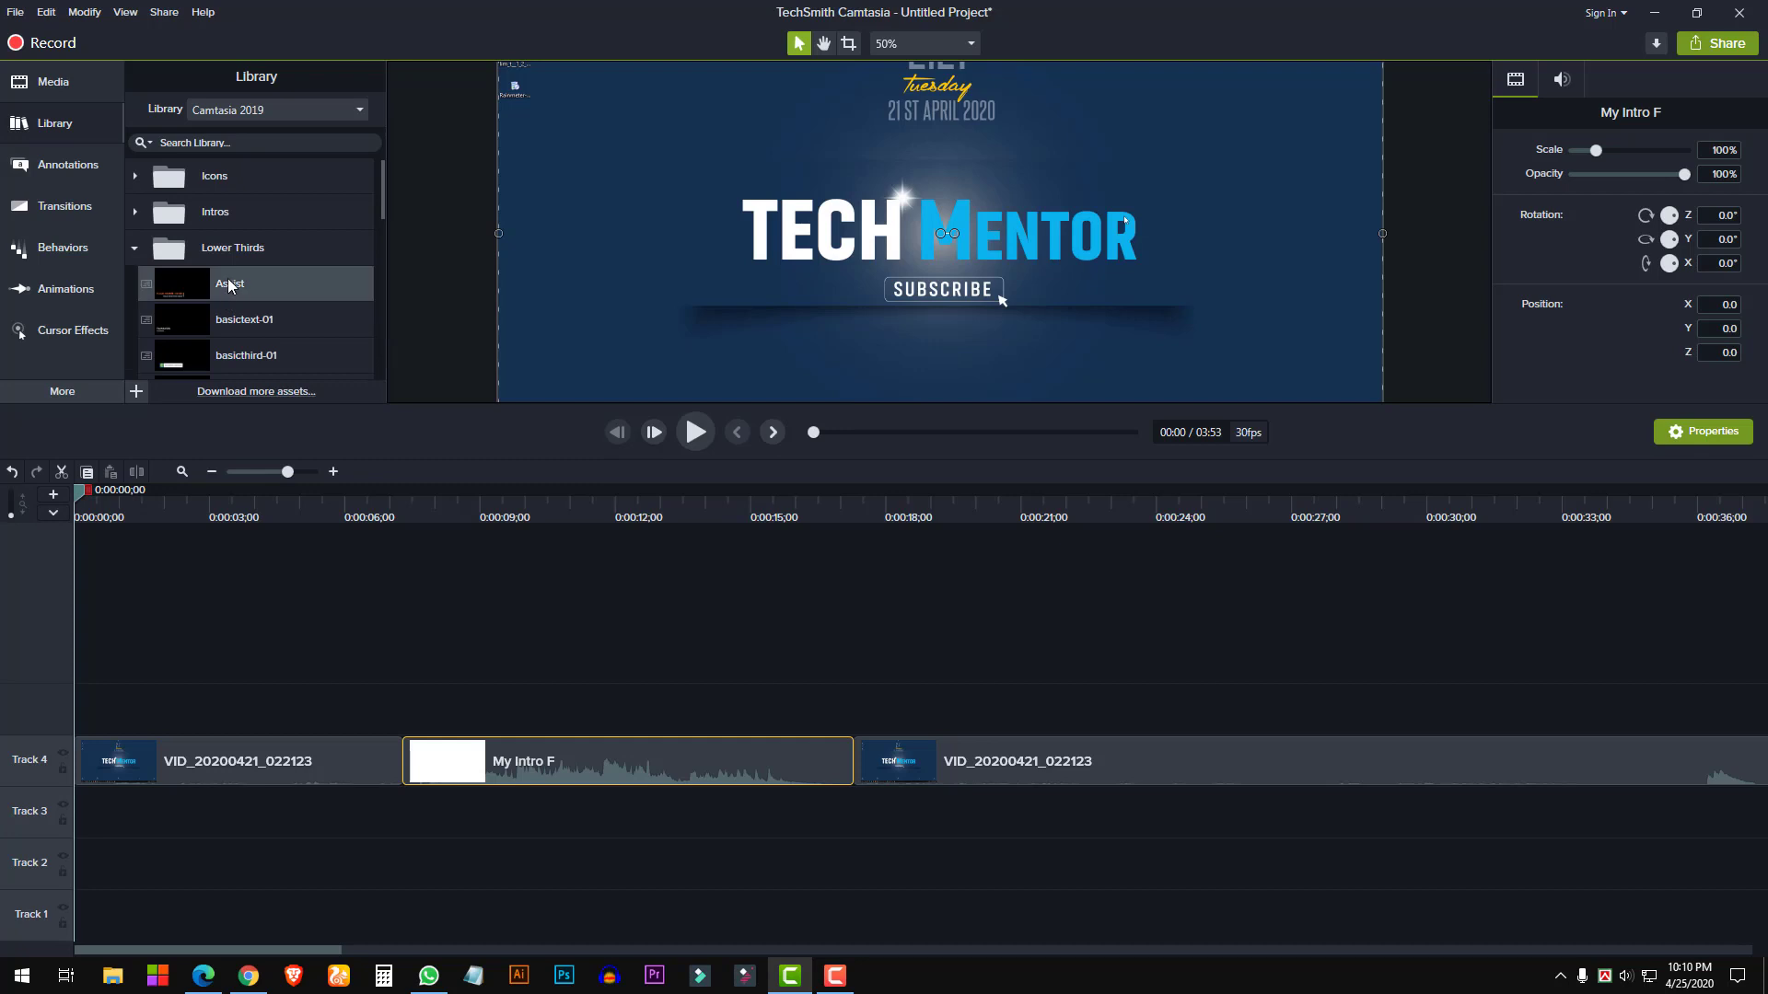
{"action": "left_click_drag", "start_coordinate": [228, 284], "coordinate": [55, 715]}
Scale the first VID_20200421_022123 clip on Track 4 down to 67.5%
{"action": "left_click", "coordinate": [276, 760]}
{"action": "left_click", "coordinate": [1587, 149]}
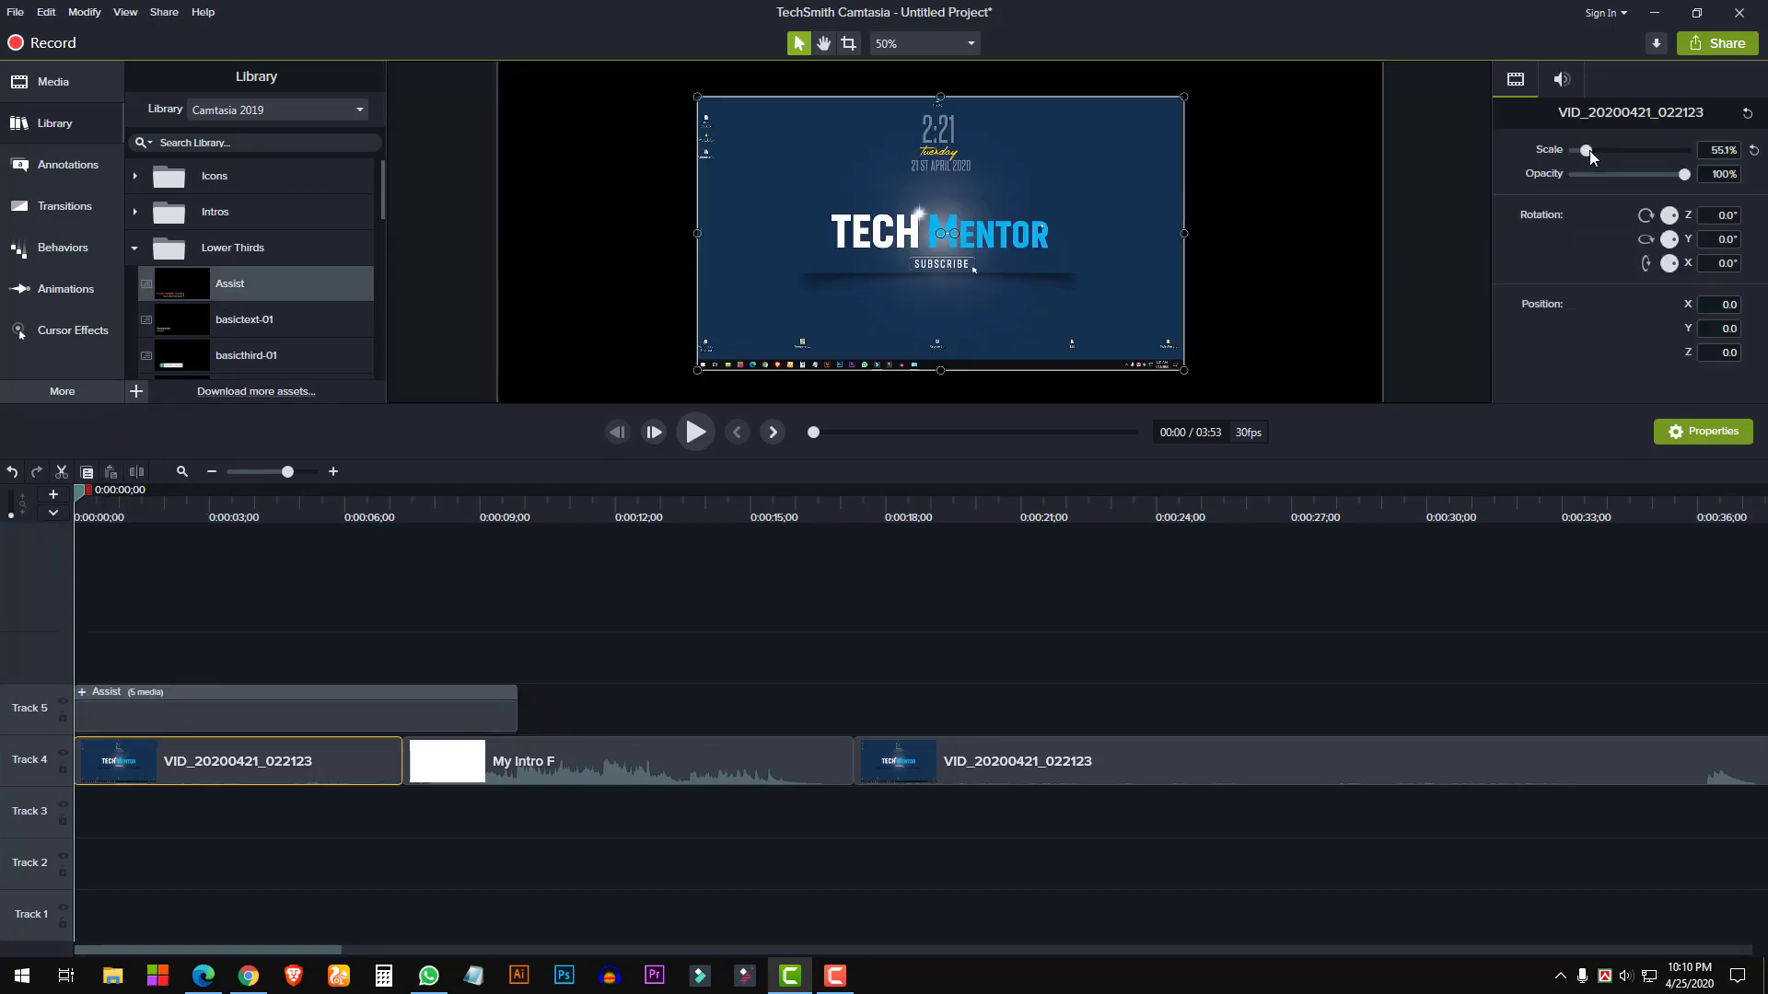
{"action": "left_click_drag", "start_coordinate": [1589, 151], "coordinate": [1593, 152]}
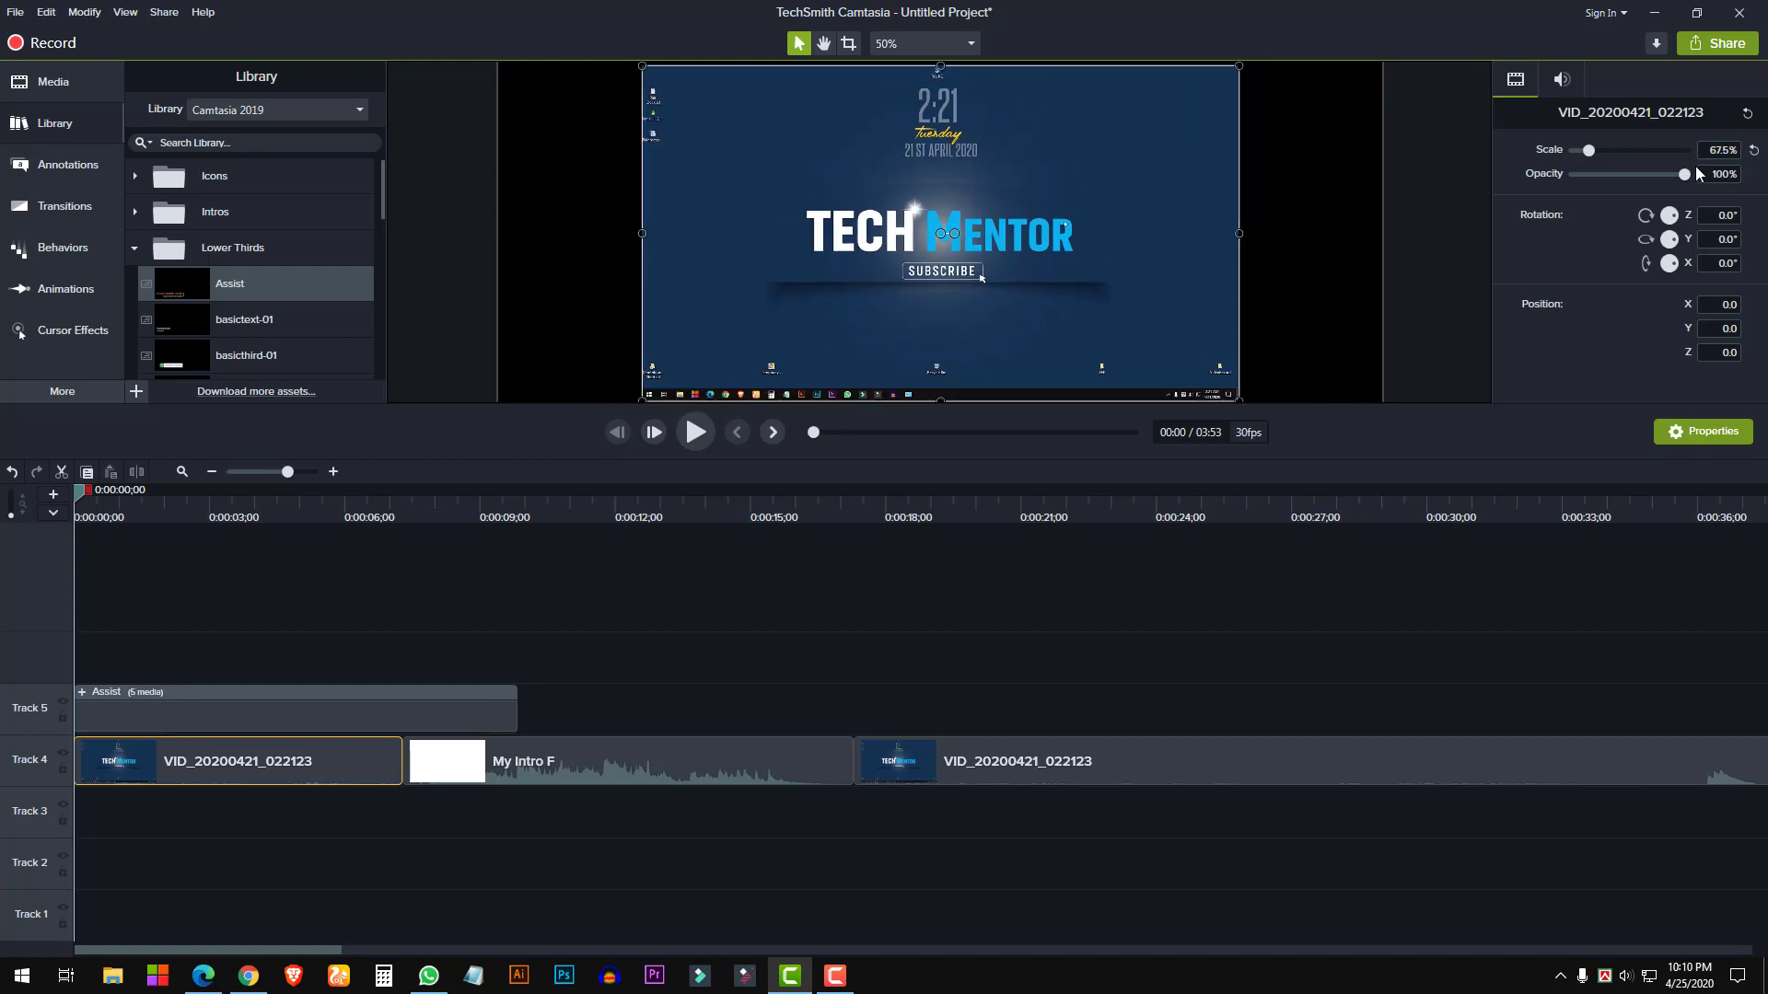
{"action": "double_click", "coordinate": [1726, 148]}
{"action": "key", "text": "Up"}
Move the Assist lower third over the scaled video, enter the presenter's full name as its title and set its subtitle to TECH Mentor
{"action": "left_click_drag", "start_coordinate": [256, 298], "coordinate": [663, 368]}
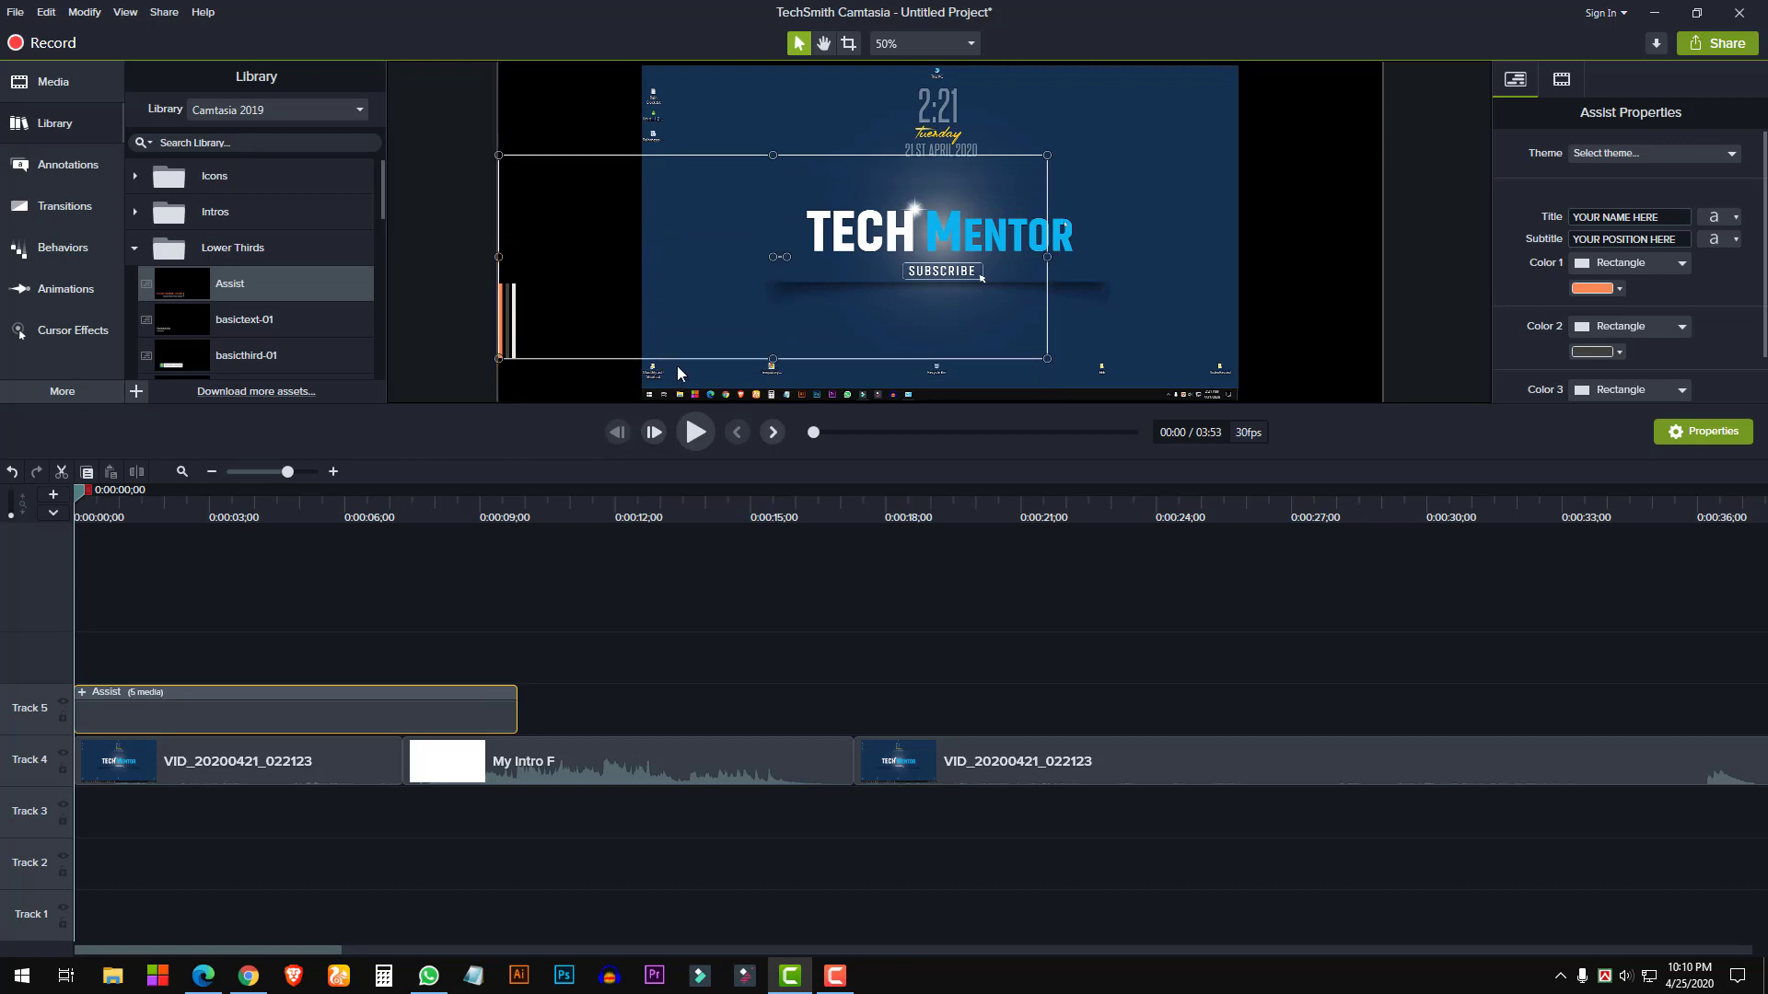
{"action": "left_click", "coordinate": [1628, 216]}
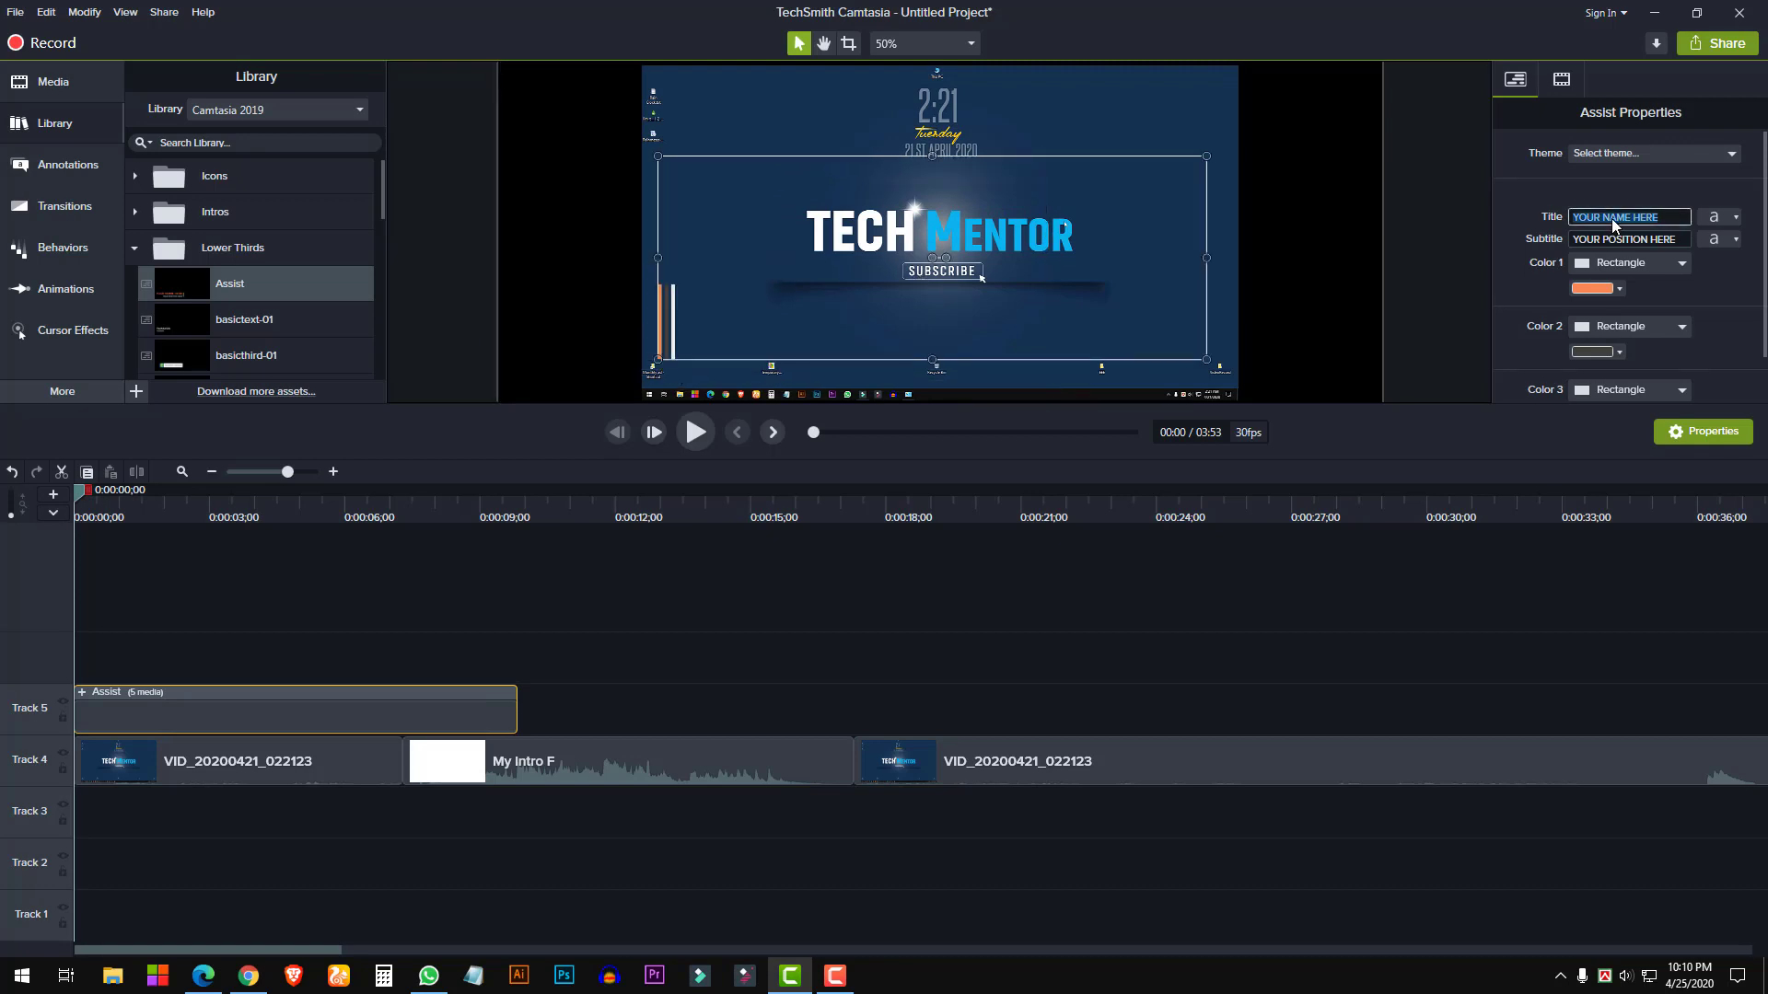
{"action": "type", "text": "Eh"}
{"action": "key", "text": "Tab"}
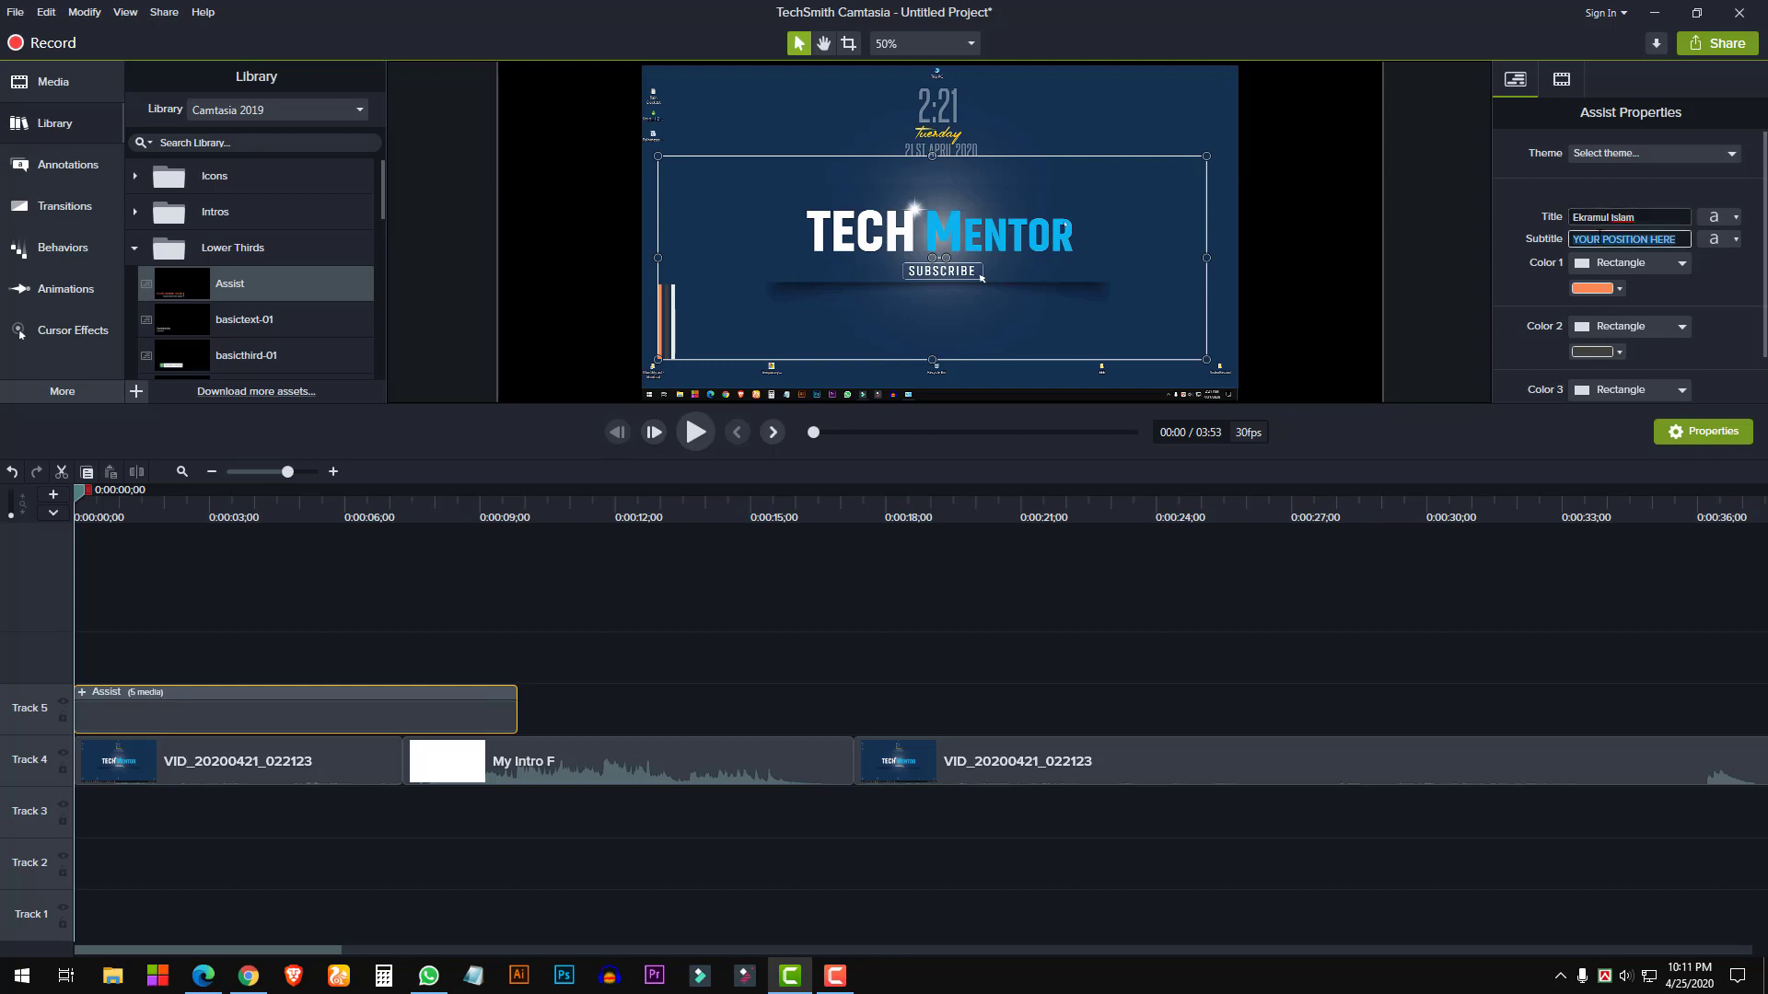
{"action": "type", "text": "TECH Mentor"}
Shorten the Assist clip to end with the first video clip and scale its graphic down on the canvas
{"action": "left_click", "coordinate": [517, 703]}
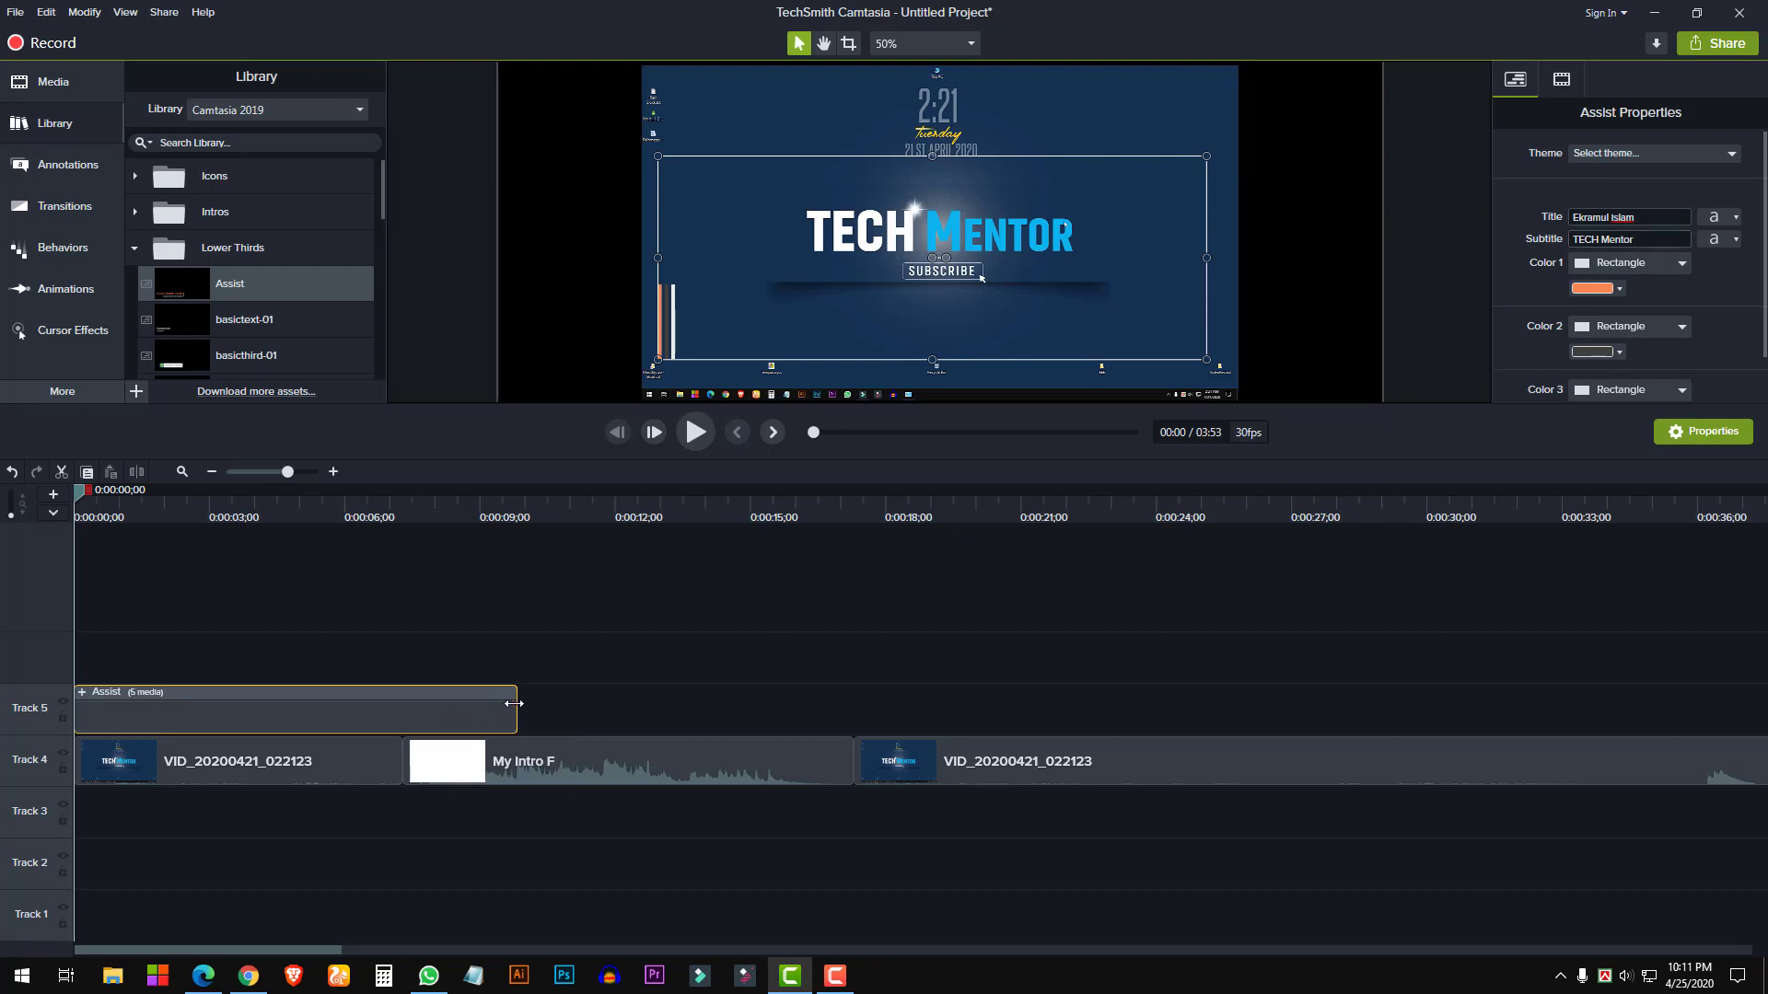
{"action": "left_click_drag", "start_coordinate": [513, 703], "coordinate": [407, 717]}
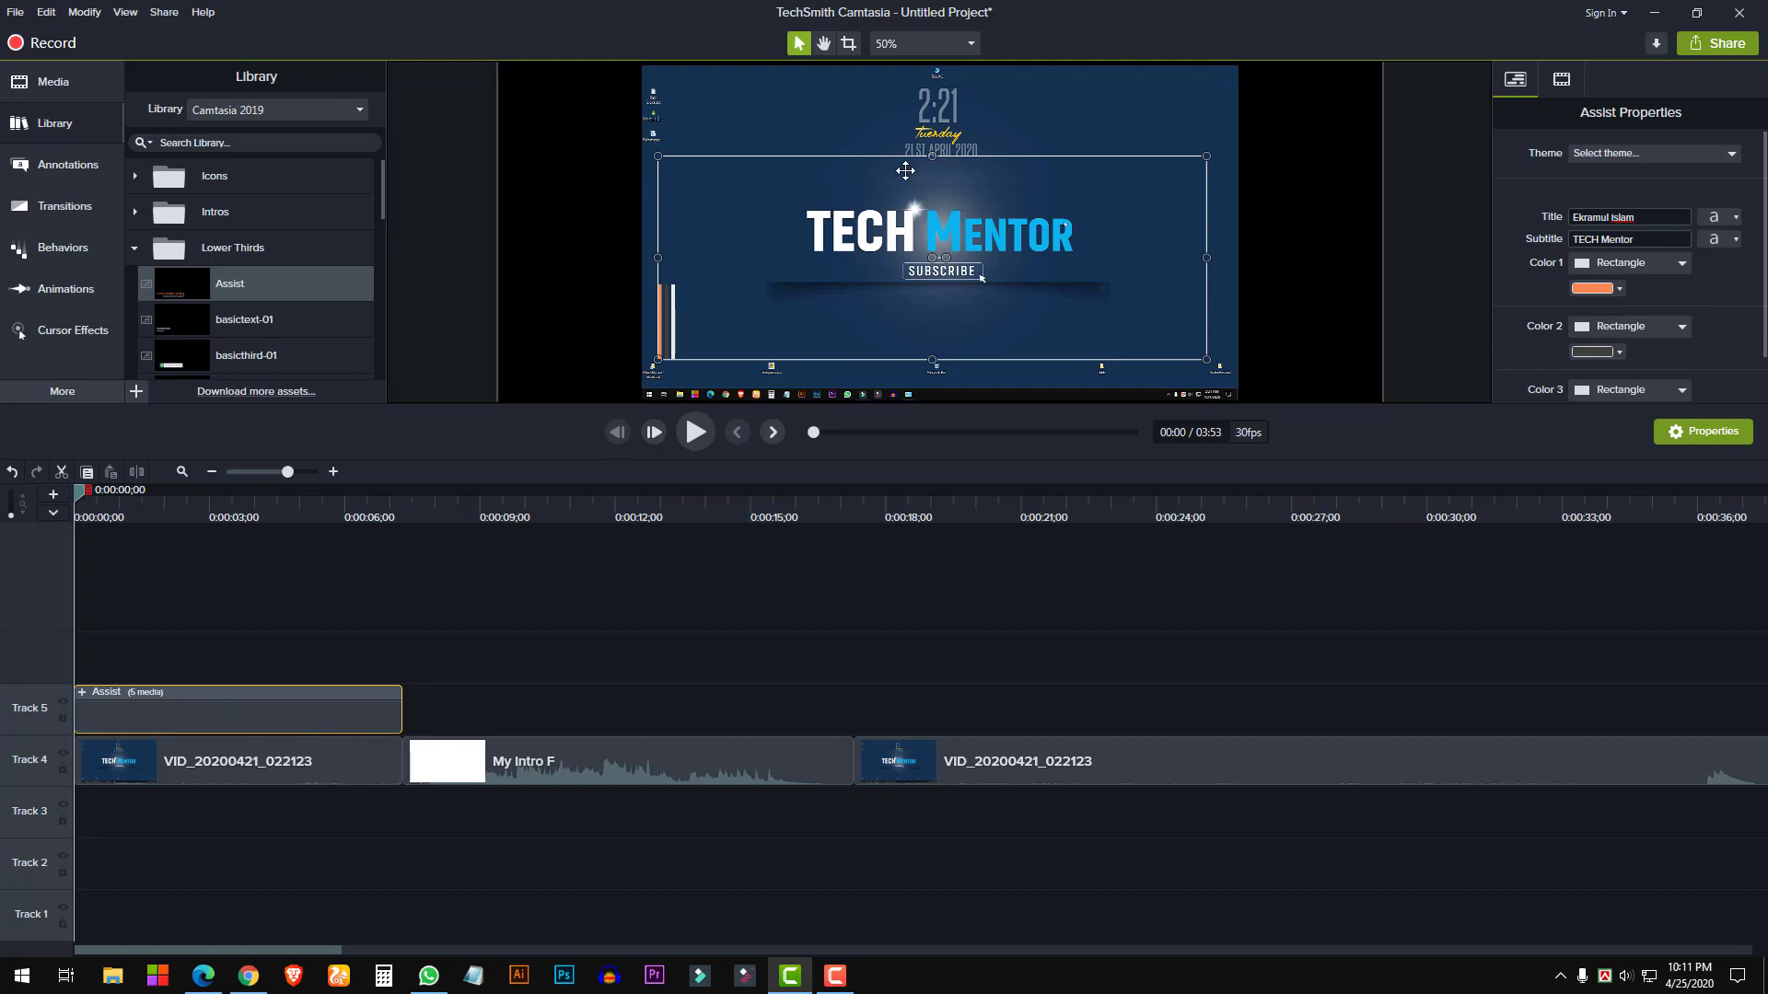
{"action": "left_click_drag", "start_coordinate": [932, 157], "coordinate": [851, 206]}
Preview the lower third's animation and move the graphic down to the video's lower edge
{"action": "key", "text": "space"}
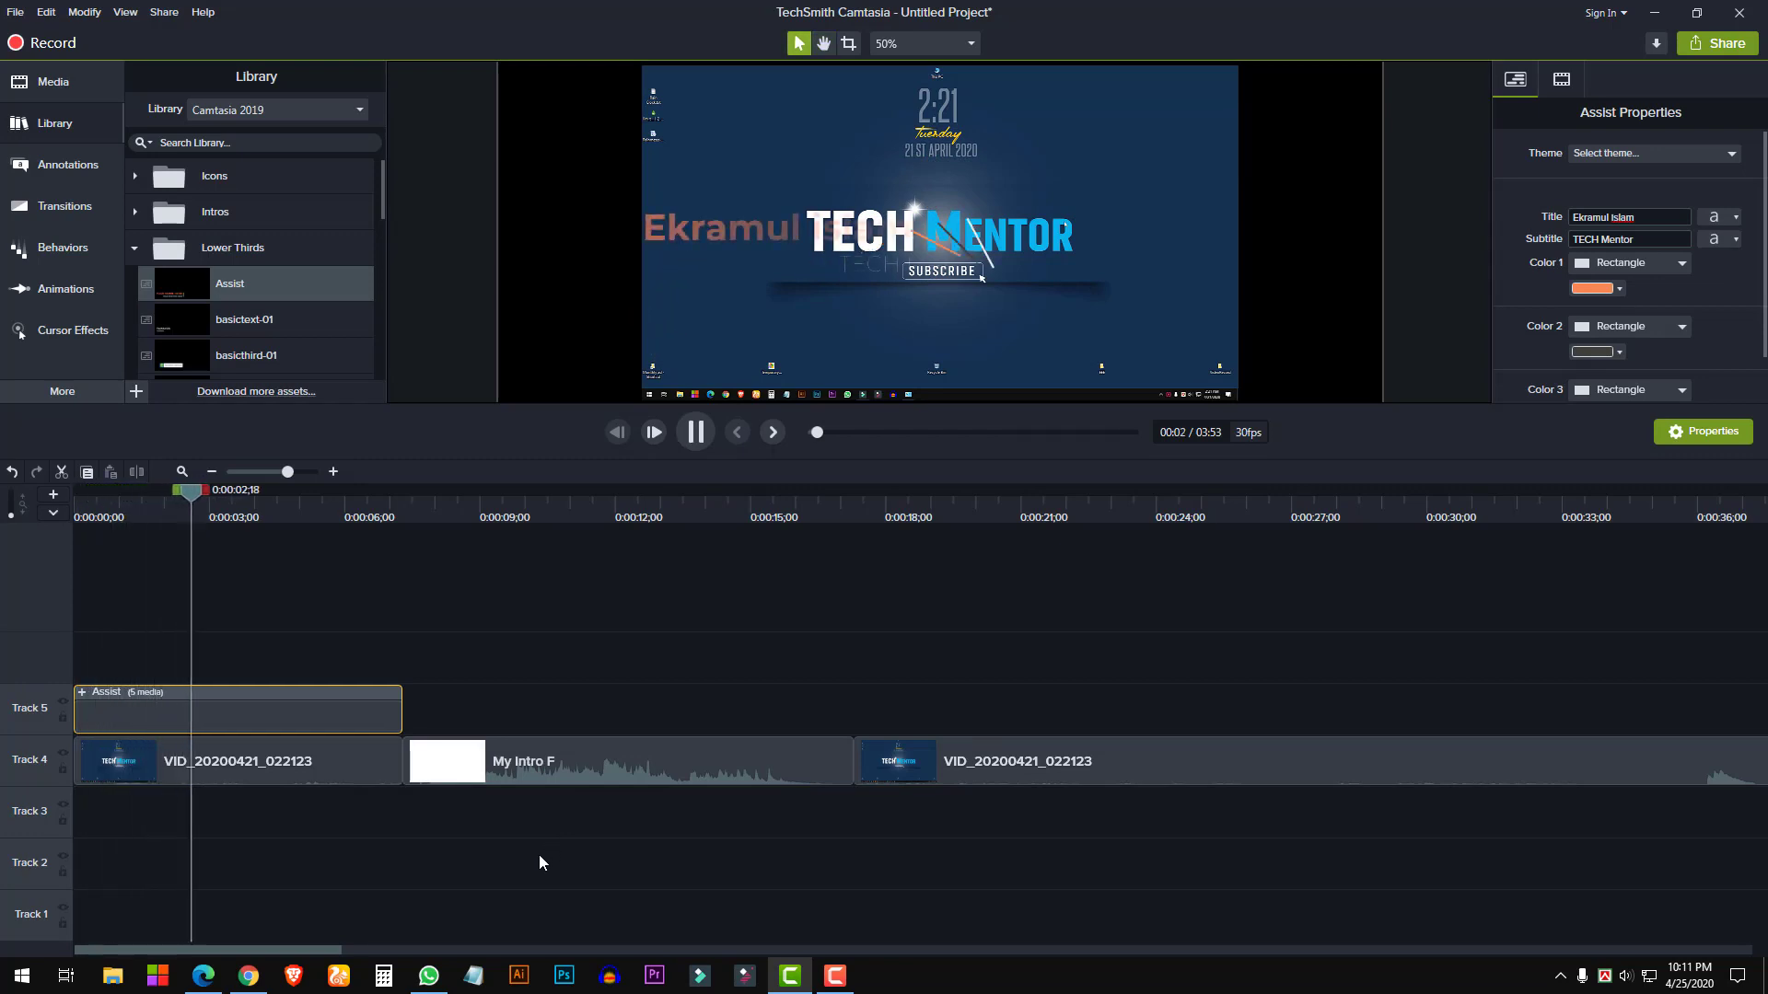
{"action": "key", "text": "space"}
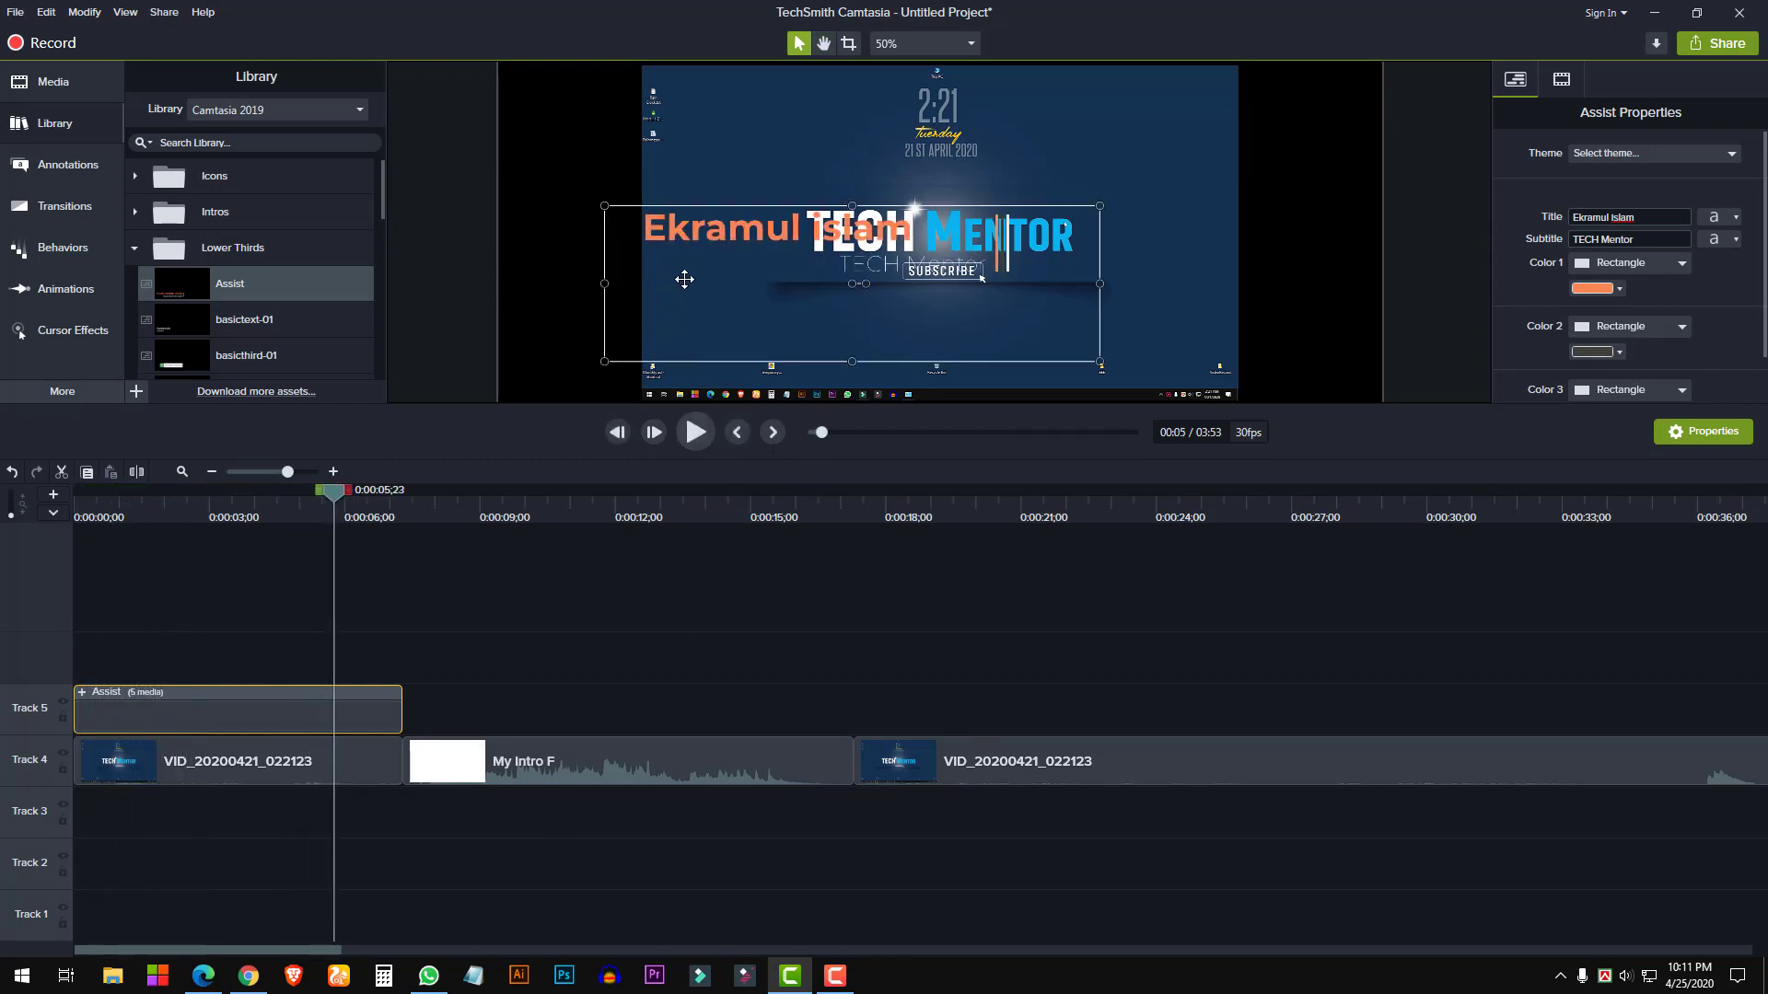
{"action": "left_click_drag", "start_coordinate": [680, 227], "coordinate": [685, 342]}
Replay the lower third from the timeline start, scale it slightly smaller and raise it so both text lines fit inside the video
{"action": "key", "text": "ctrl+Home"}
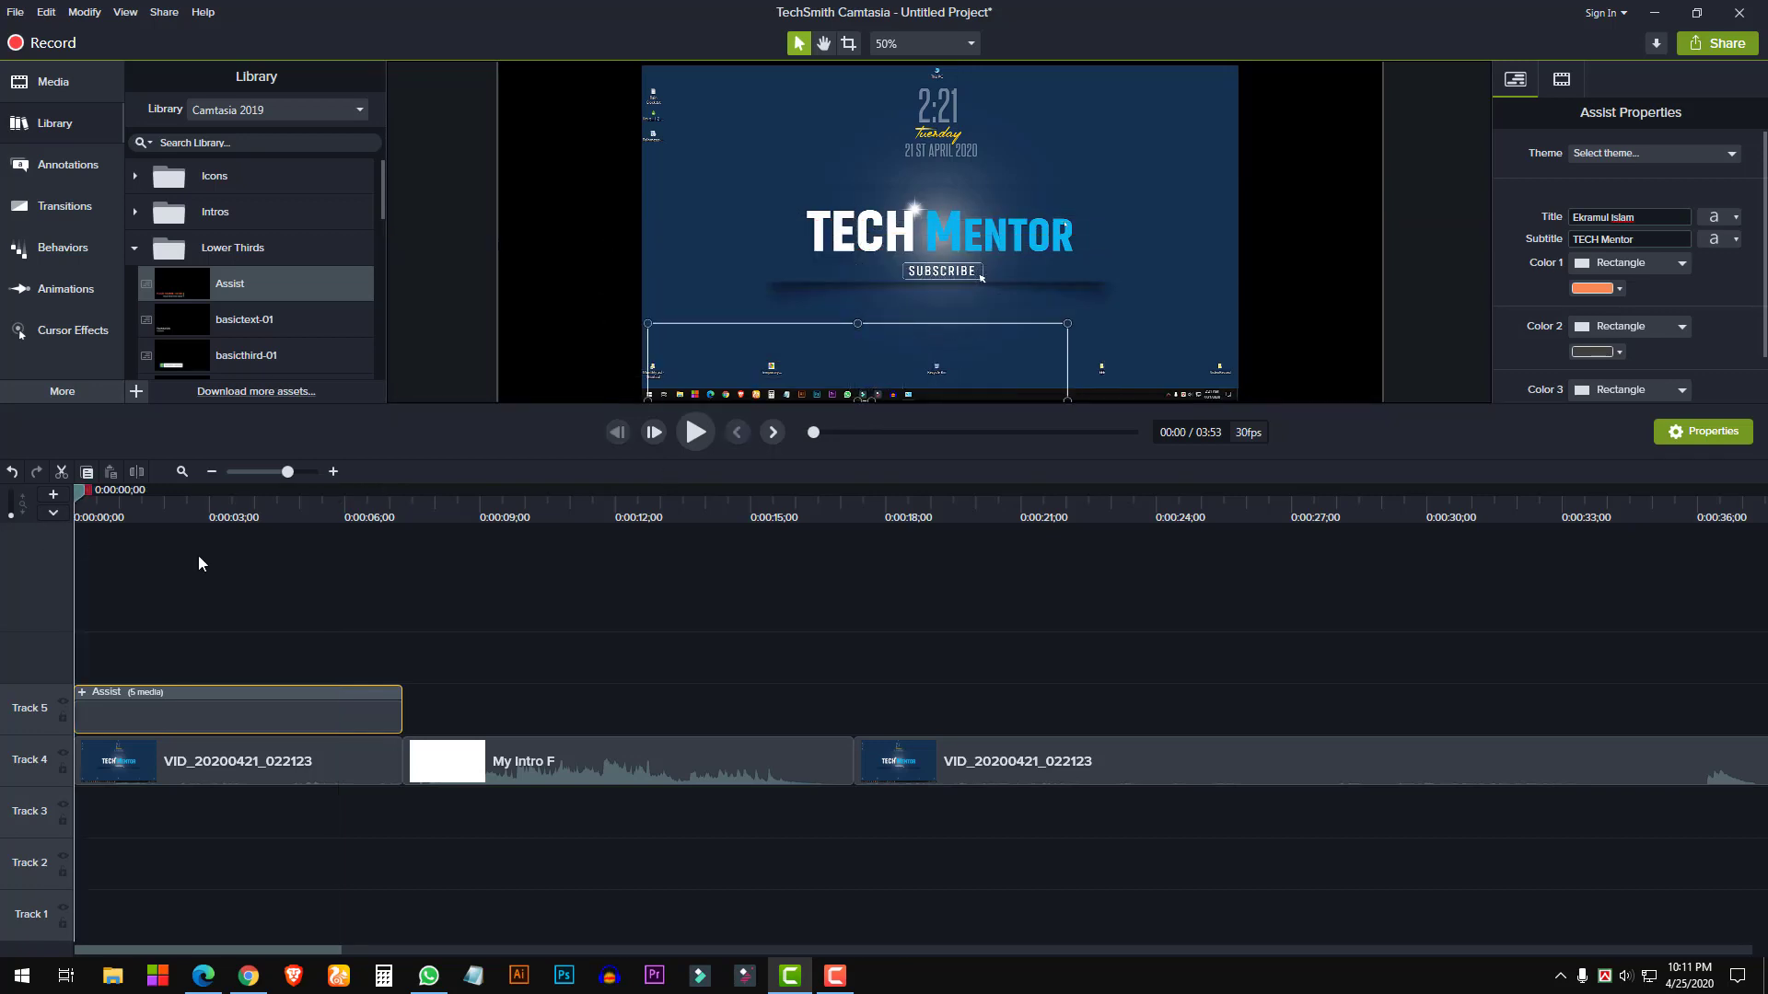
{"action": "key", "text": "space"}
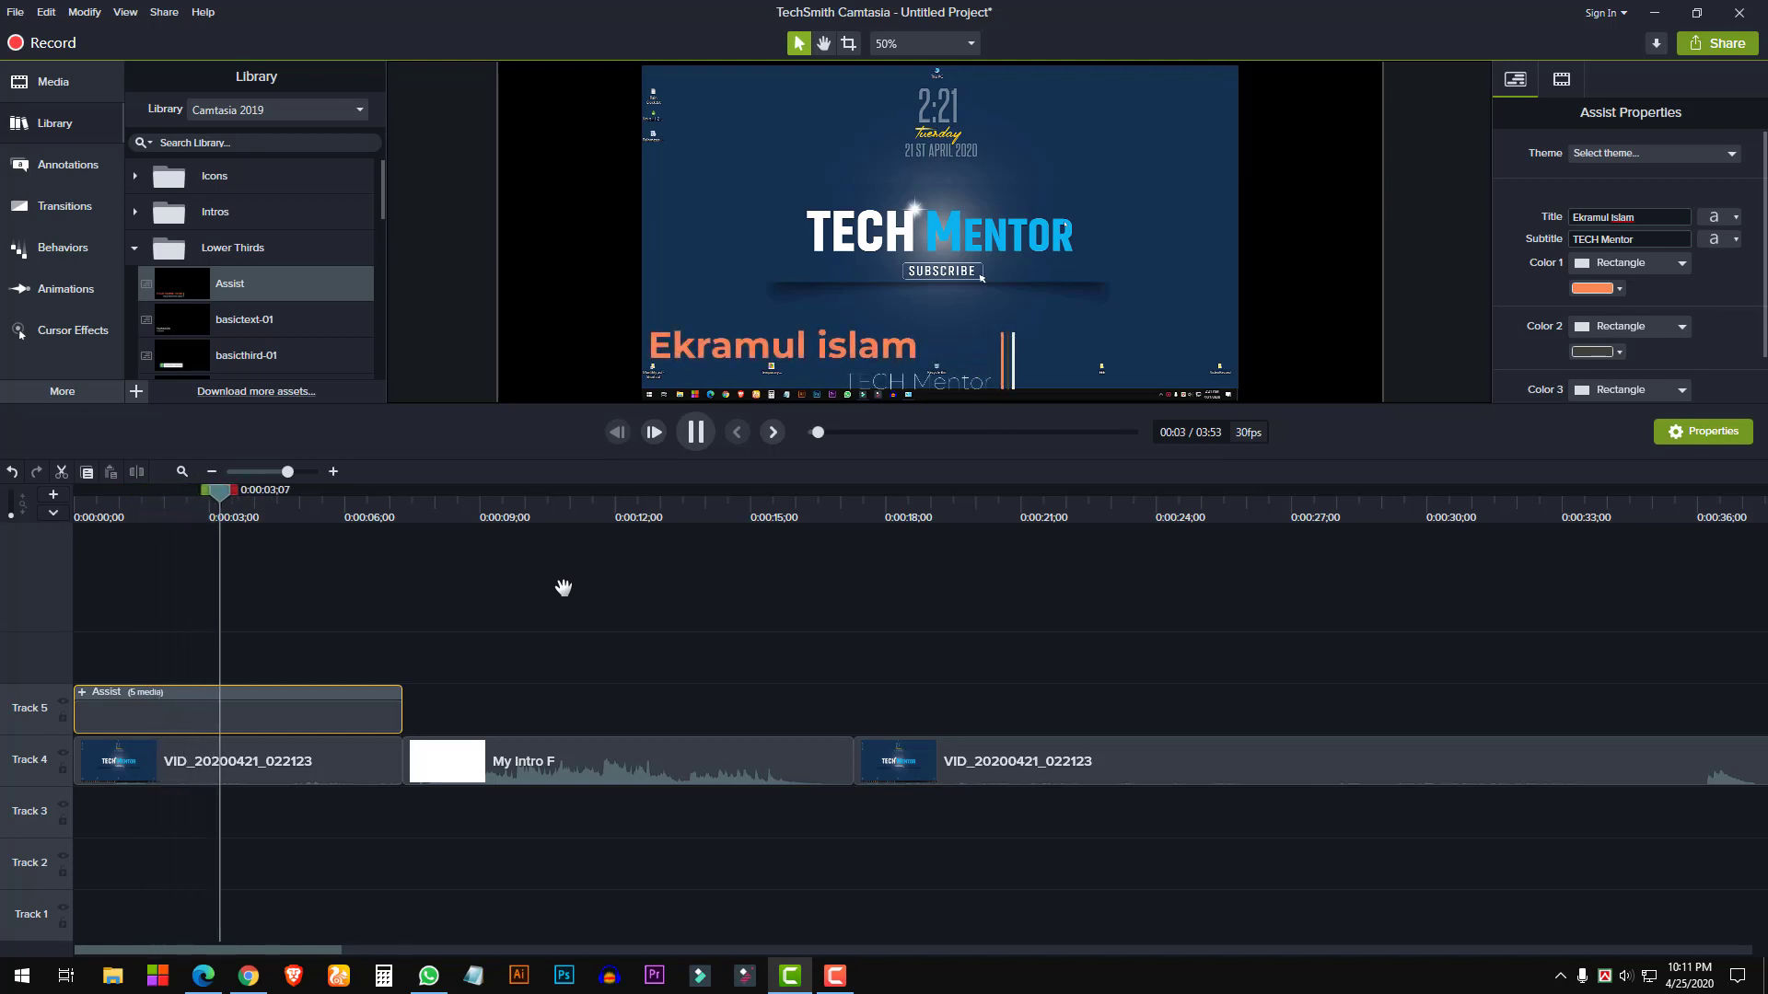
{"action": "key", "text": "space"}
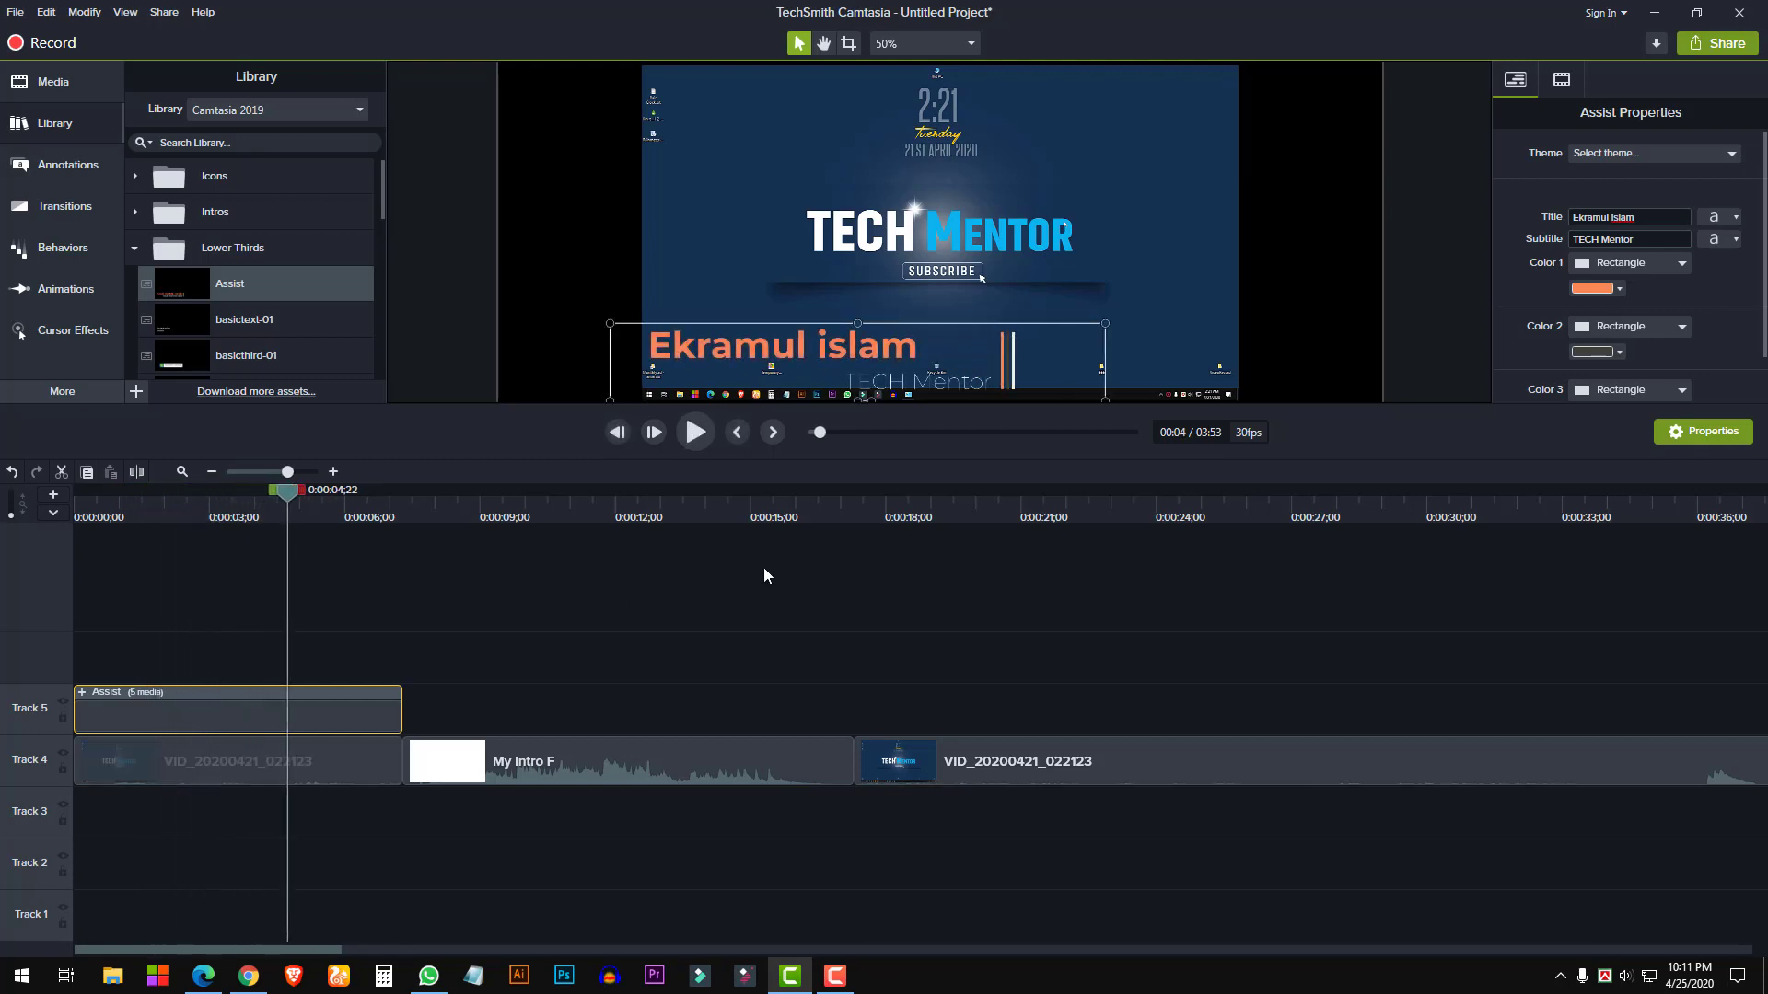
{"action": "left_click_drag", "start_coordinate": [609, 323], "coordinate": [642, 334]}
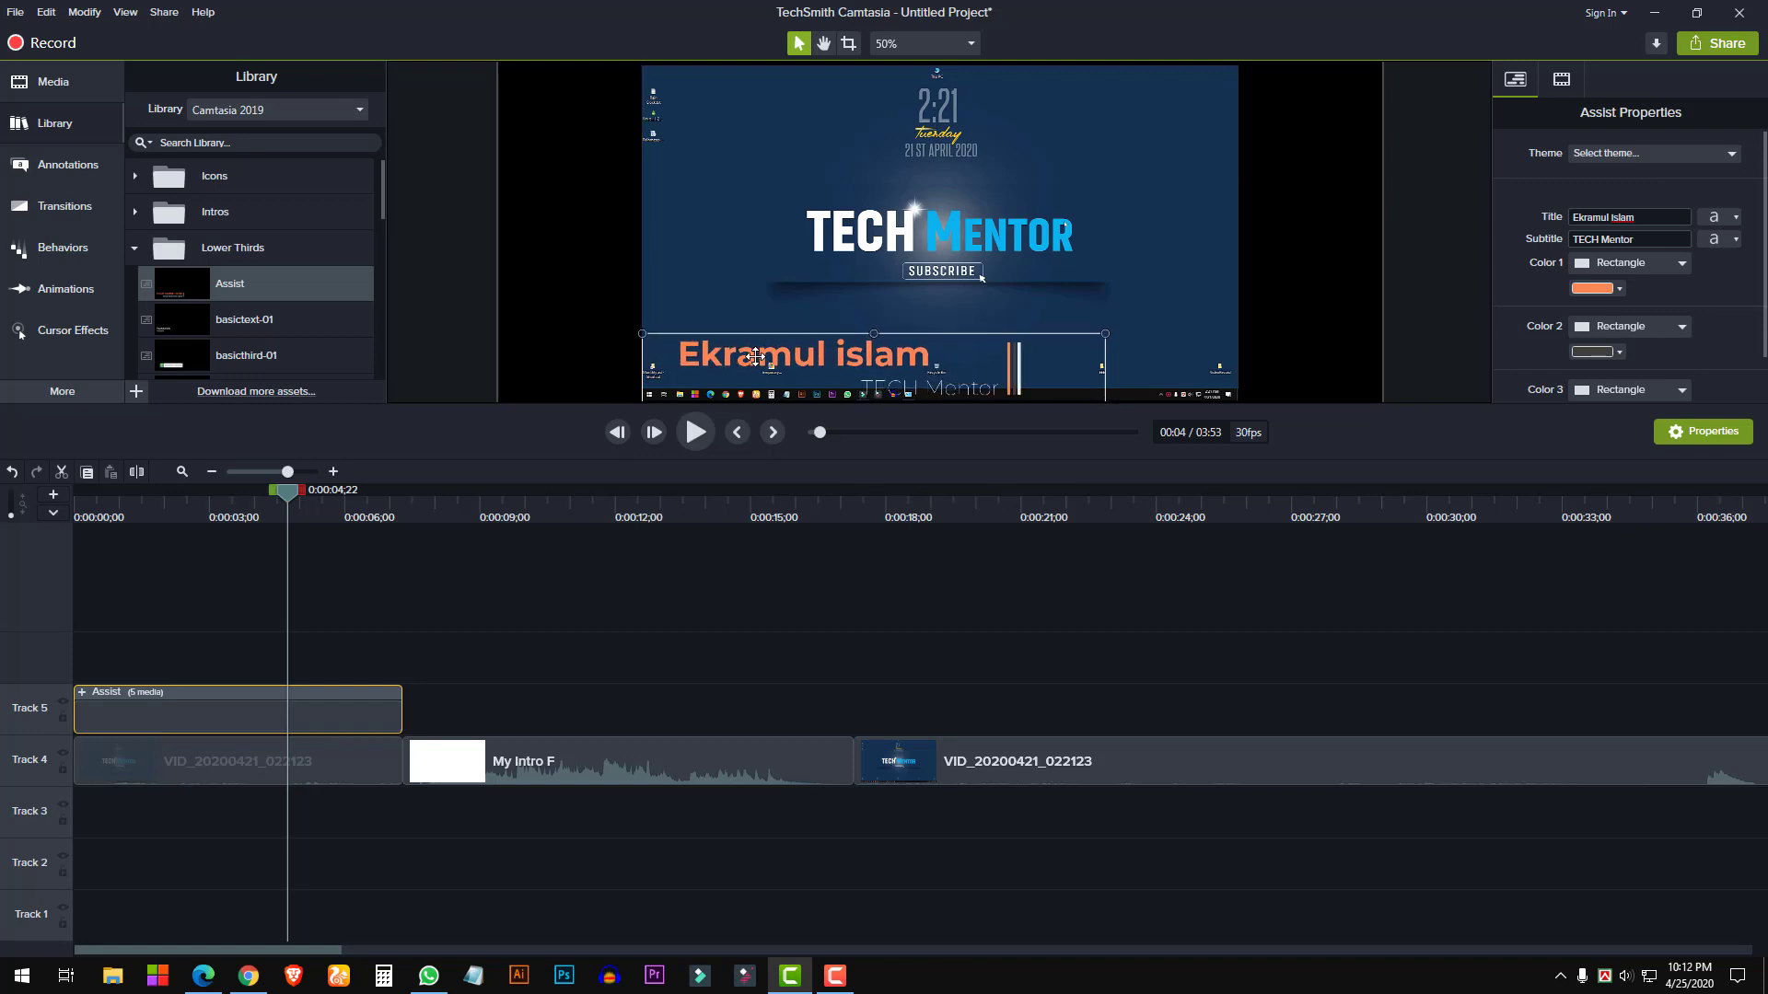
{"action": "left_click_drag", "start_coordinate": [749, 351], "coordinate": [746, 322]}
Play the opening seconds again from the timeline start to check the repositioned lower third
{"action": "key", "text": "space"}
{"action": "key", "text": "space"}
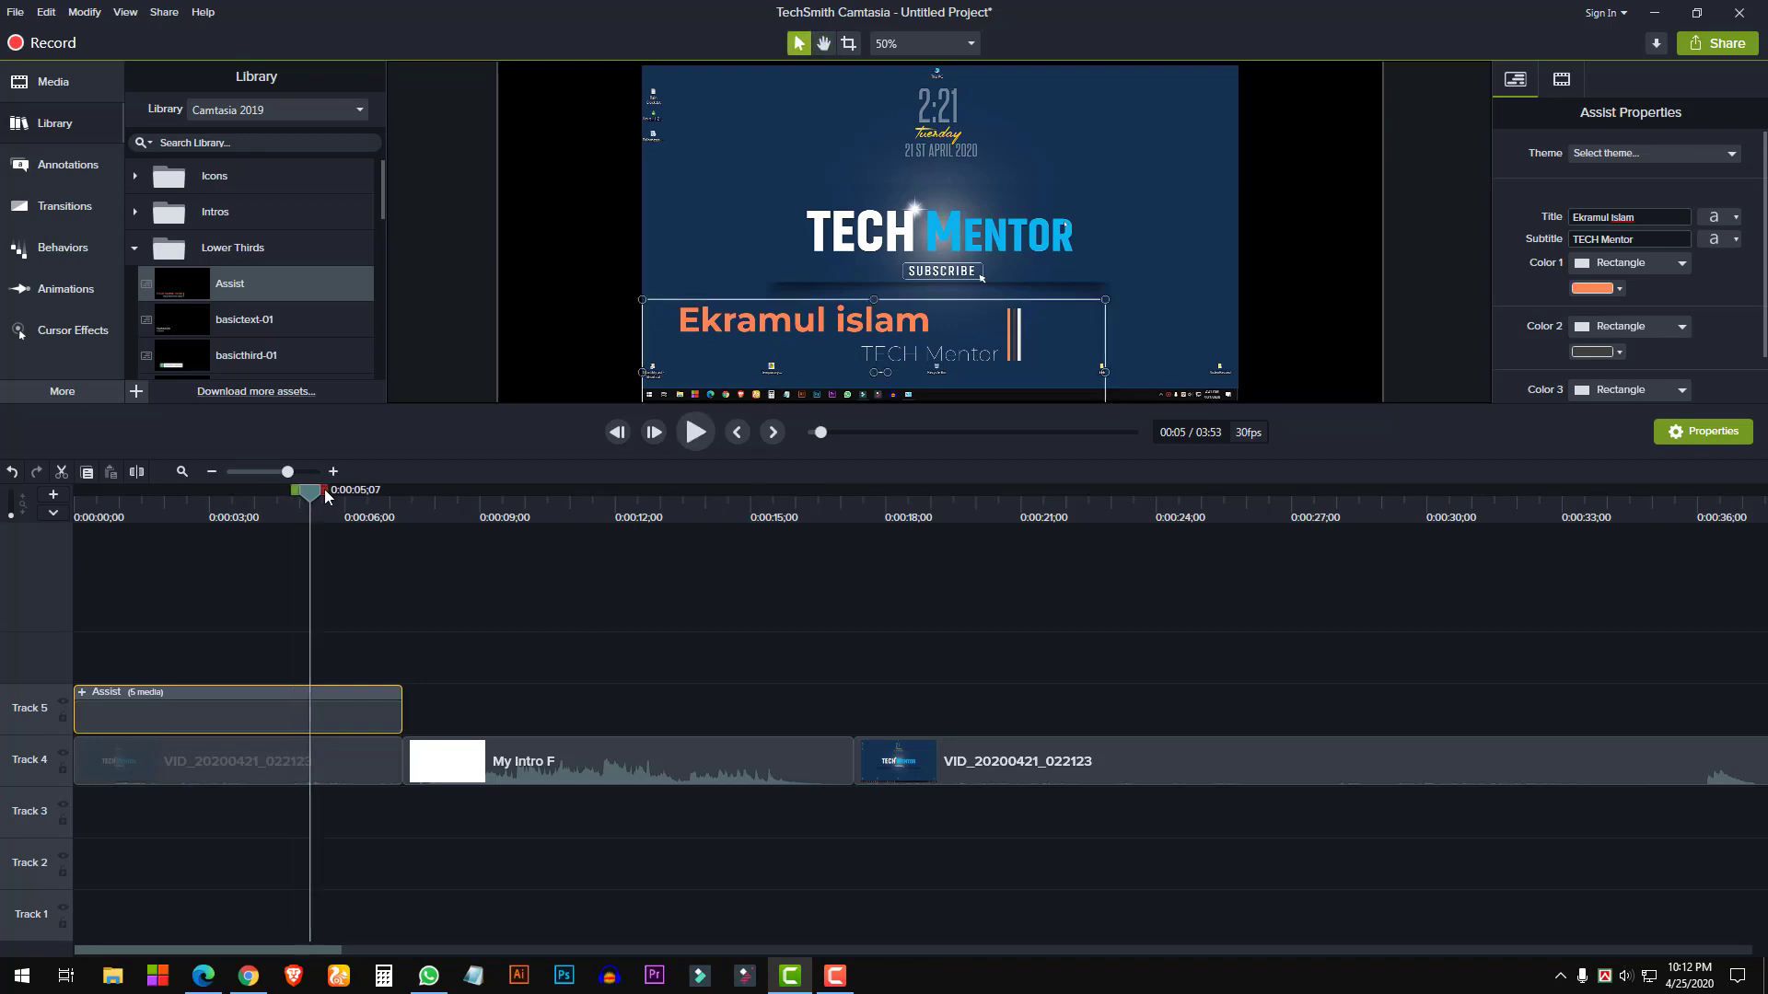
{"action": "left_click", "coordinate": [226, 510]}
{"action": "left_click", "coordinate": [81, 512]}
{"action": "key", "text": "space"}
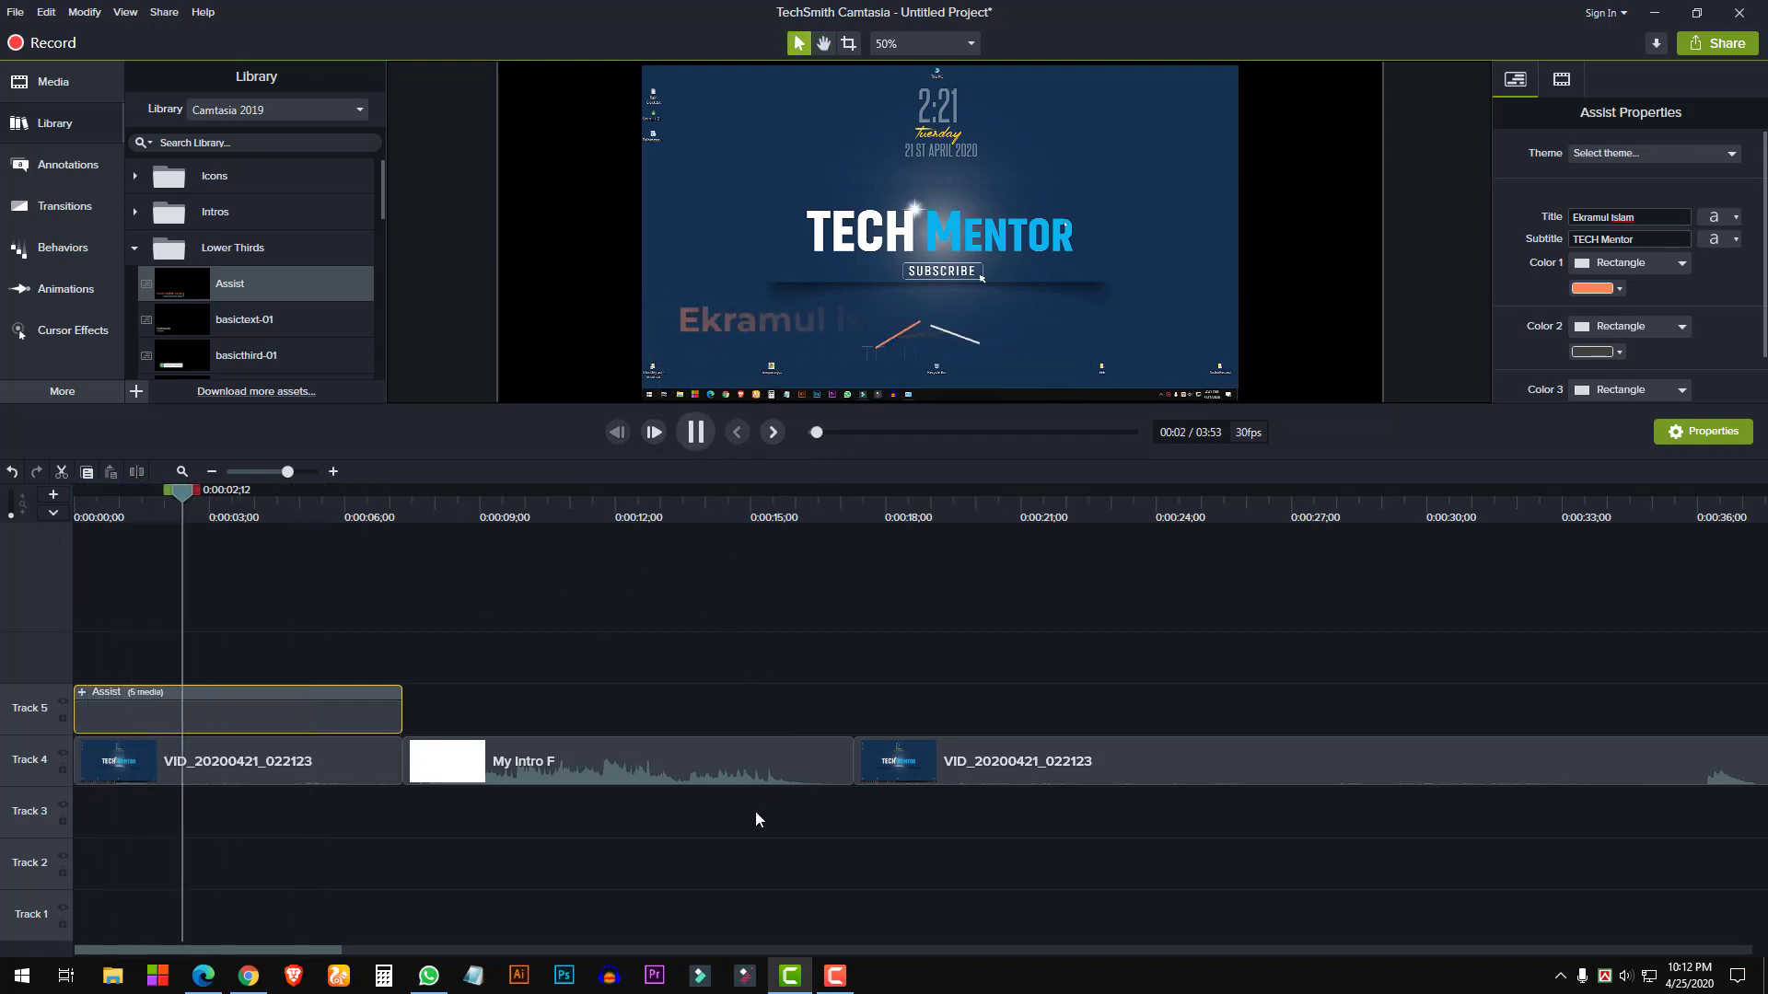
{"action": "key", "text": "space"}
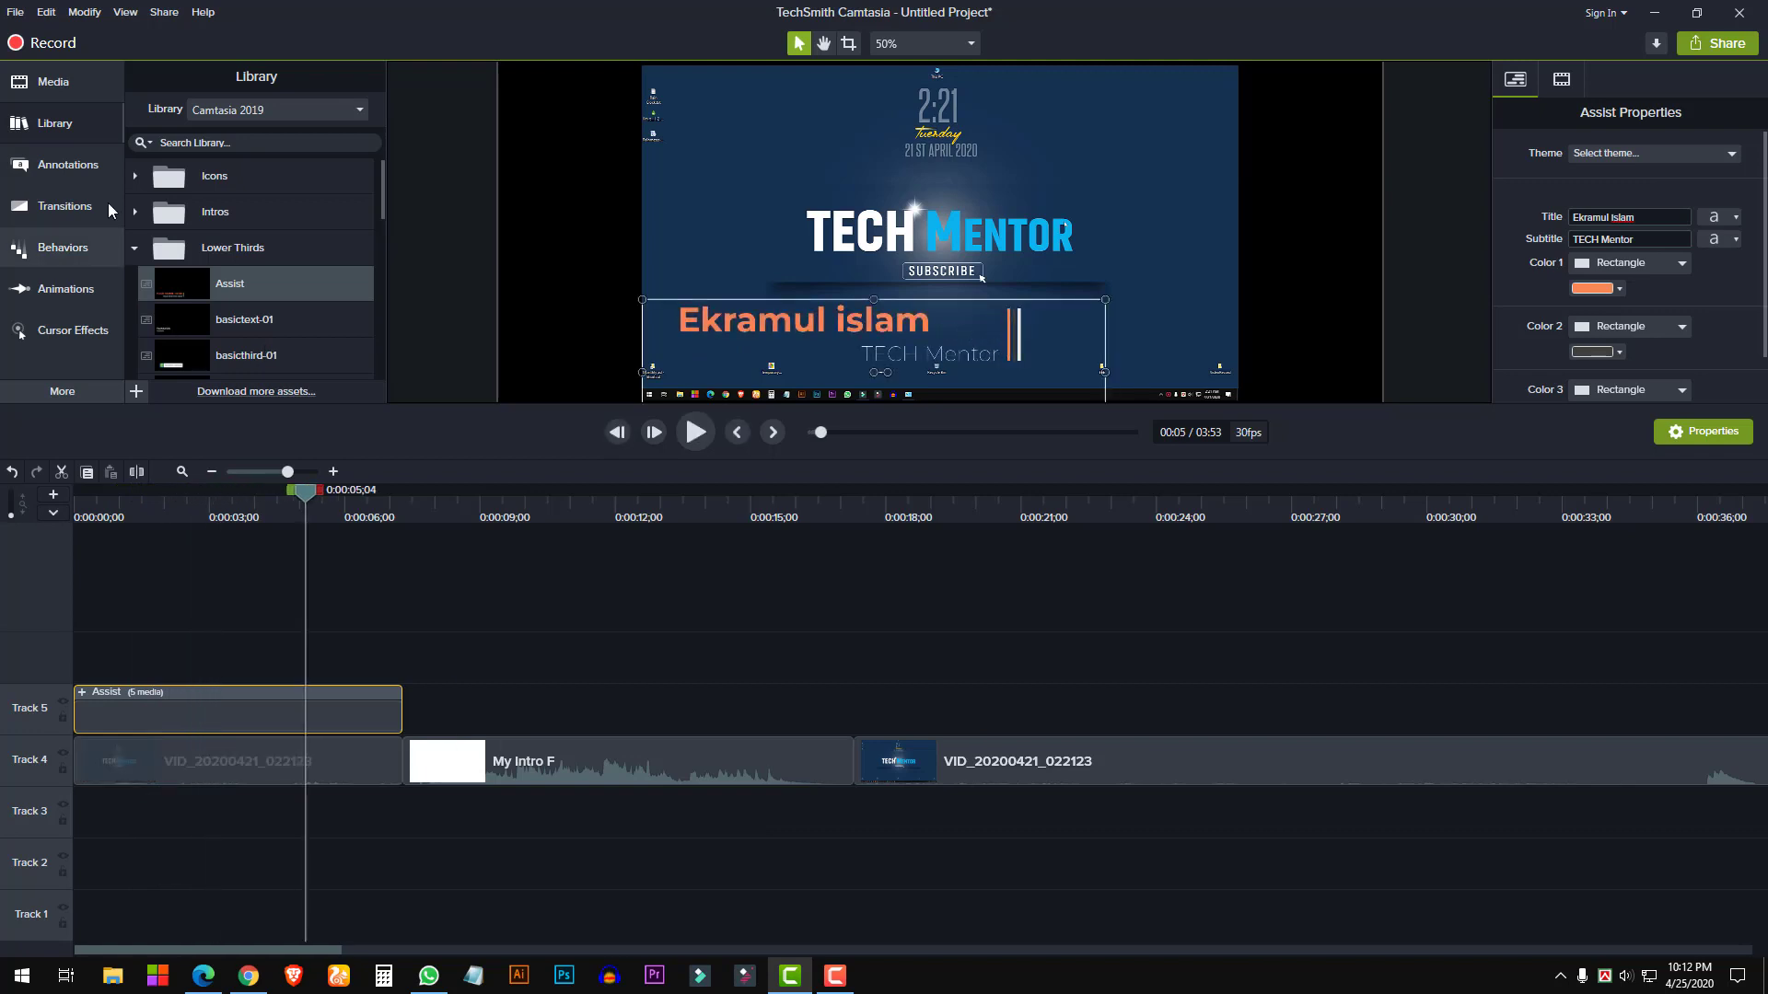
Look at the annotation callouts, return to the Library and collapse the Lower Thirds folder
{"action": "left_click", "coordinate": [71, 168]}
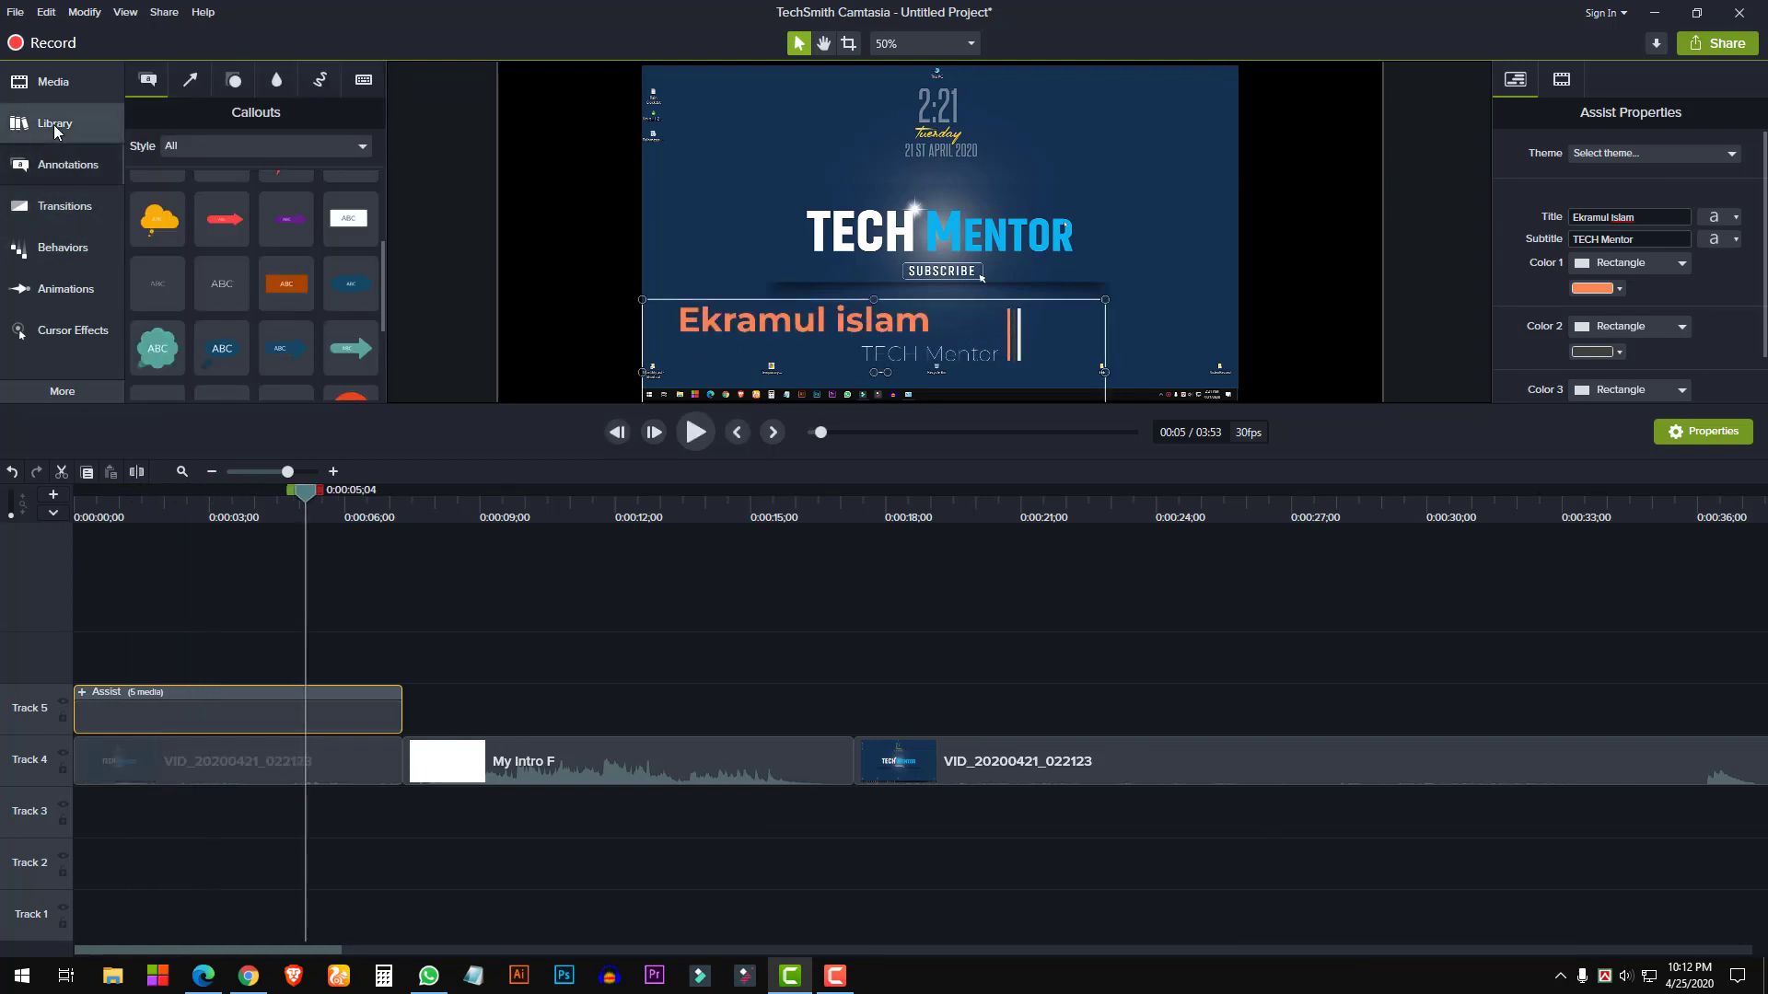
{"action": "left_click", "coordinate": [55, 123]}
{"action": "left_click", "coordinate": [135, 248]}
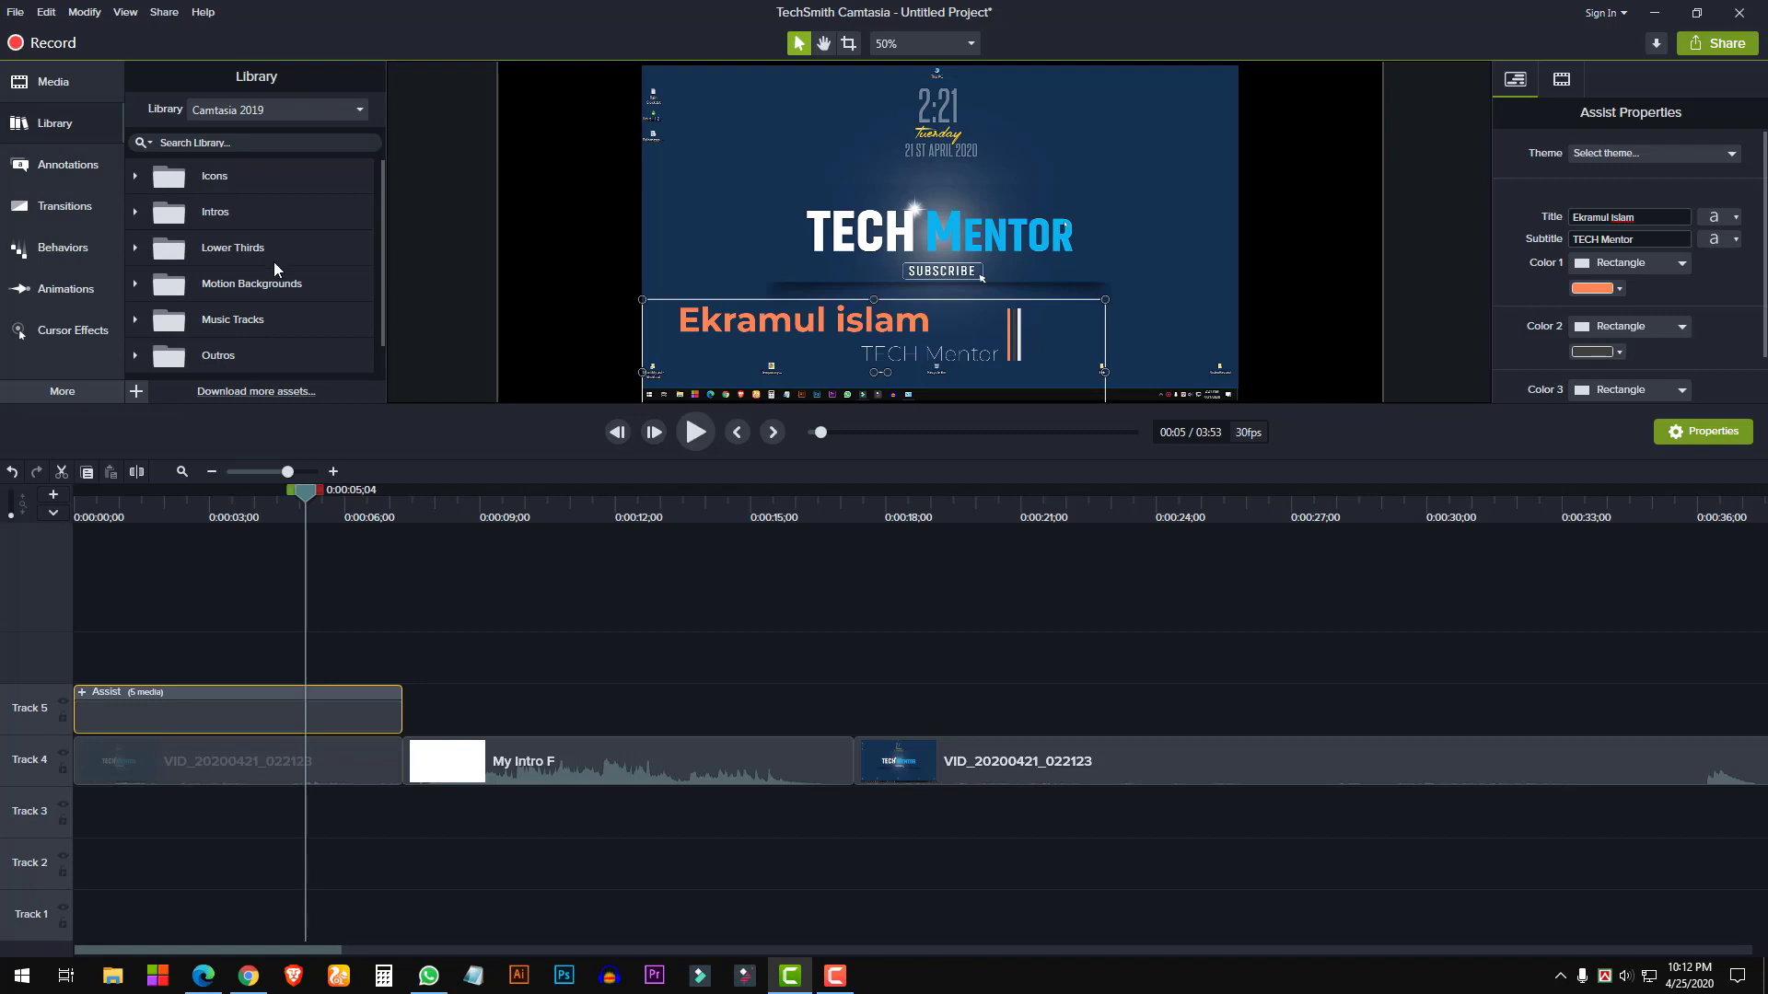
Place the bokehdots motion background on a new track above the lower third at the timeline start and reduce its opacity to 55%
{"action": "left_click", "coordinate": [133, 286]}
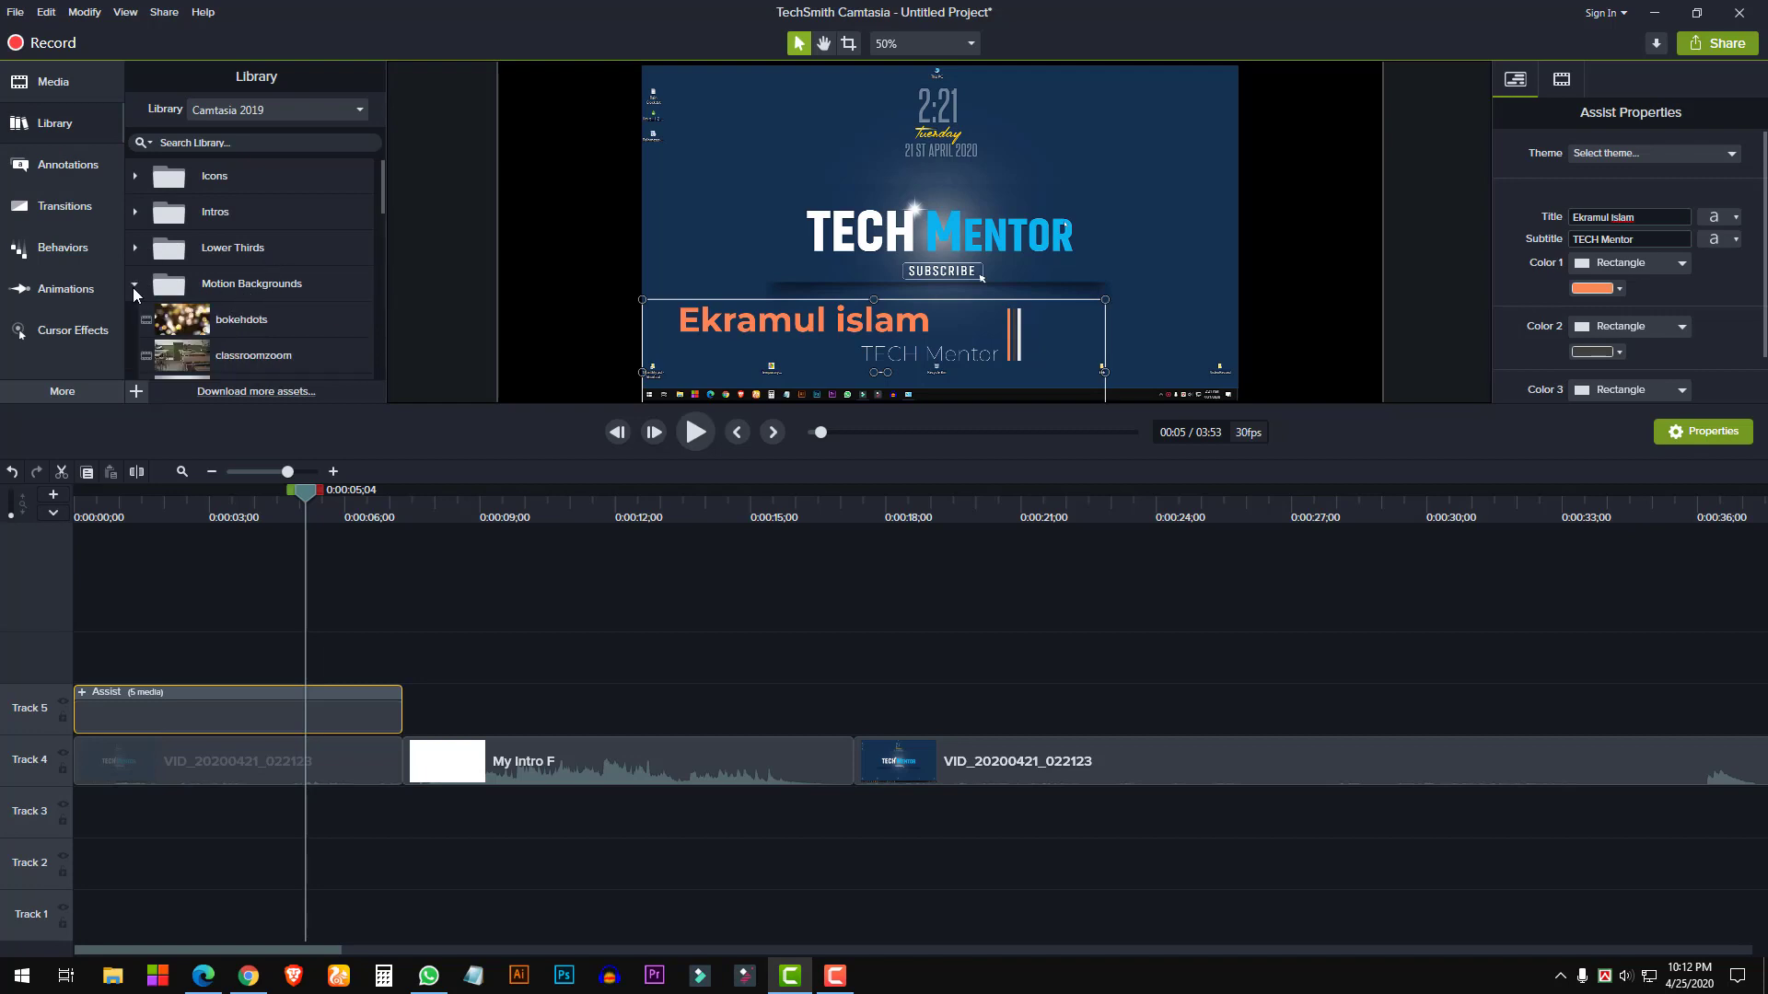
{"action": "left_click_drag", "start_coordinate": [204, 331], "coordinate": [81, 657]}
{"action": "left_click_drag", "start_coordinate": [68, 666], "coordinate": [74, 666]}
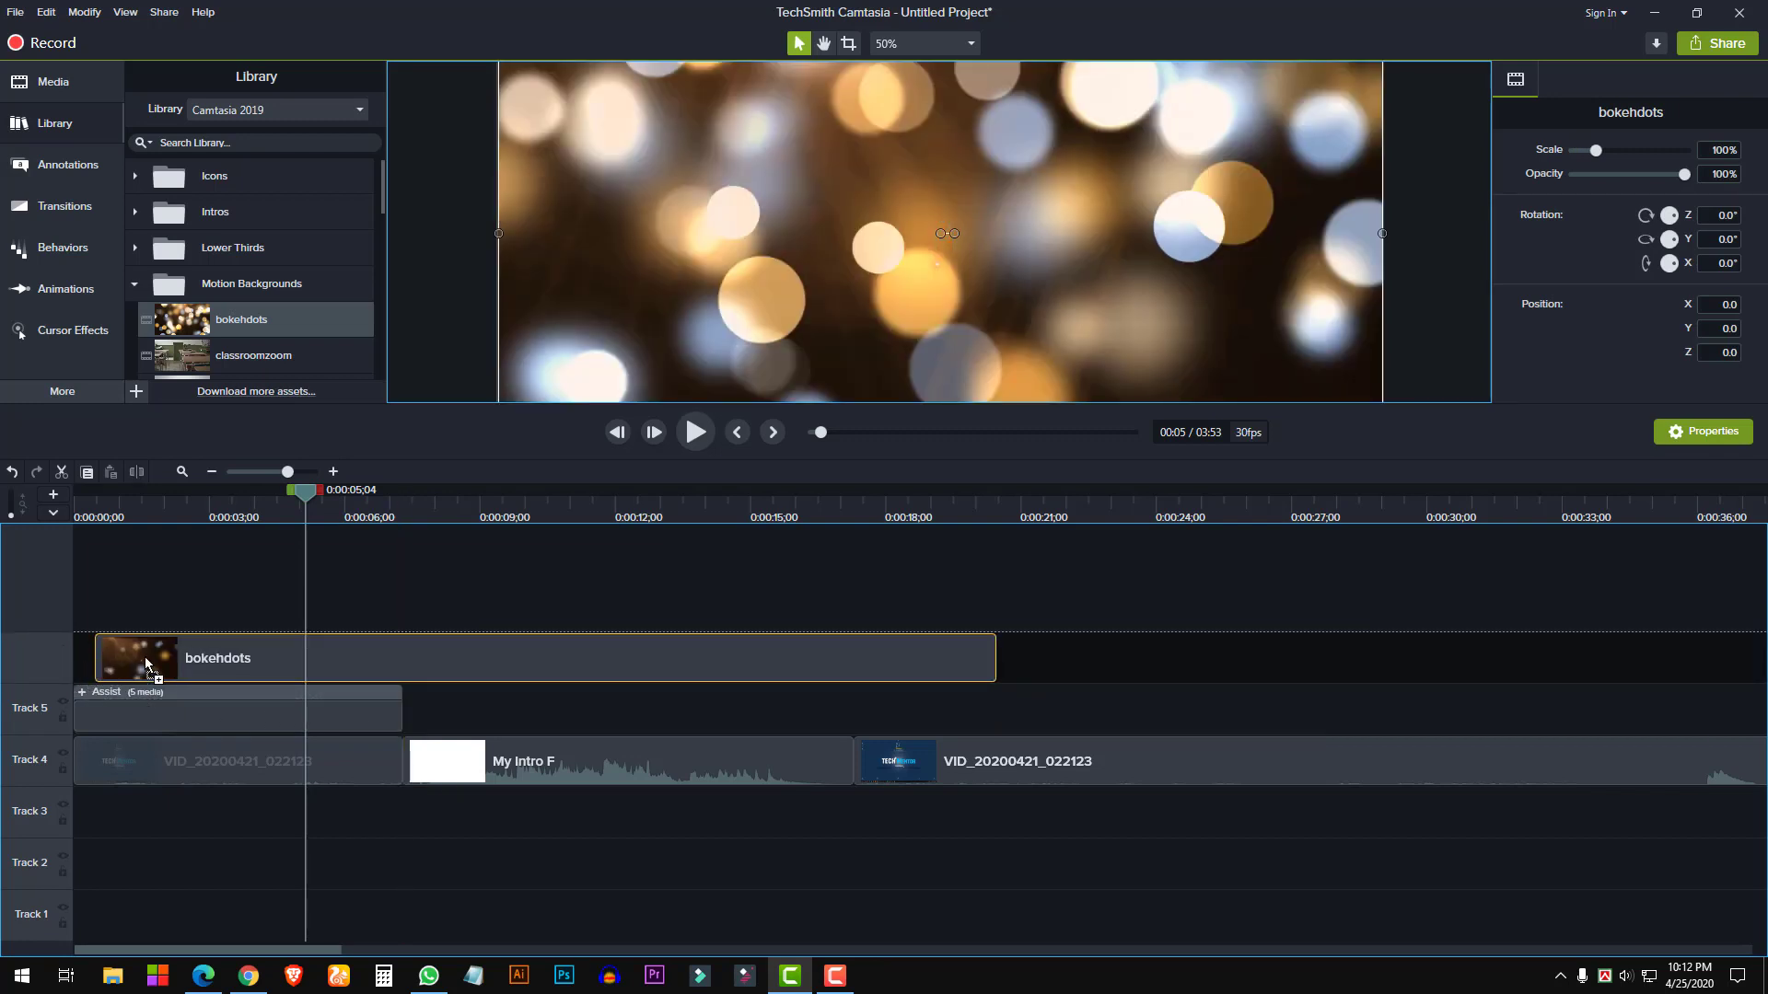
{"action": "left_click_drag", "start_coordinate": [1683, 175], "coordinate": [1637, 179]}
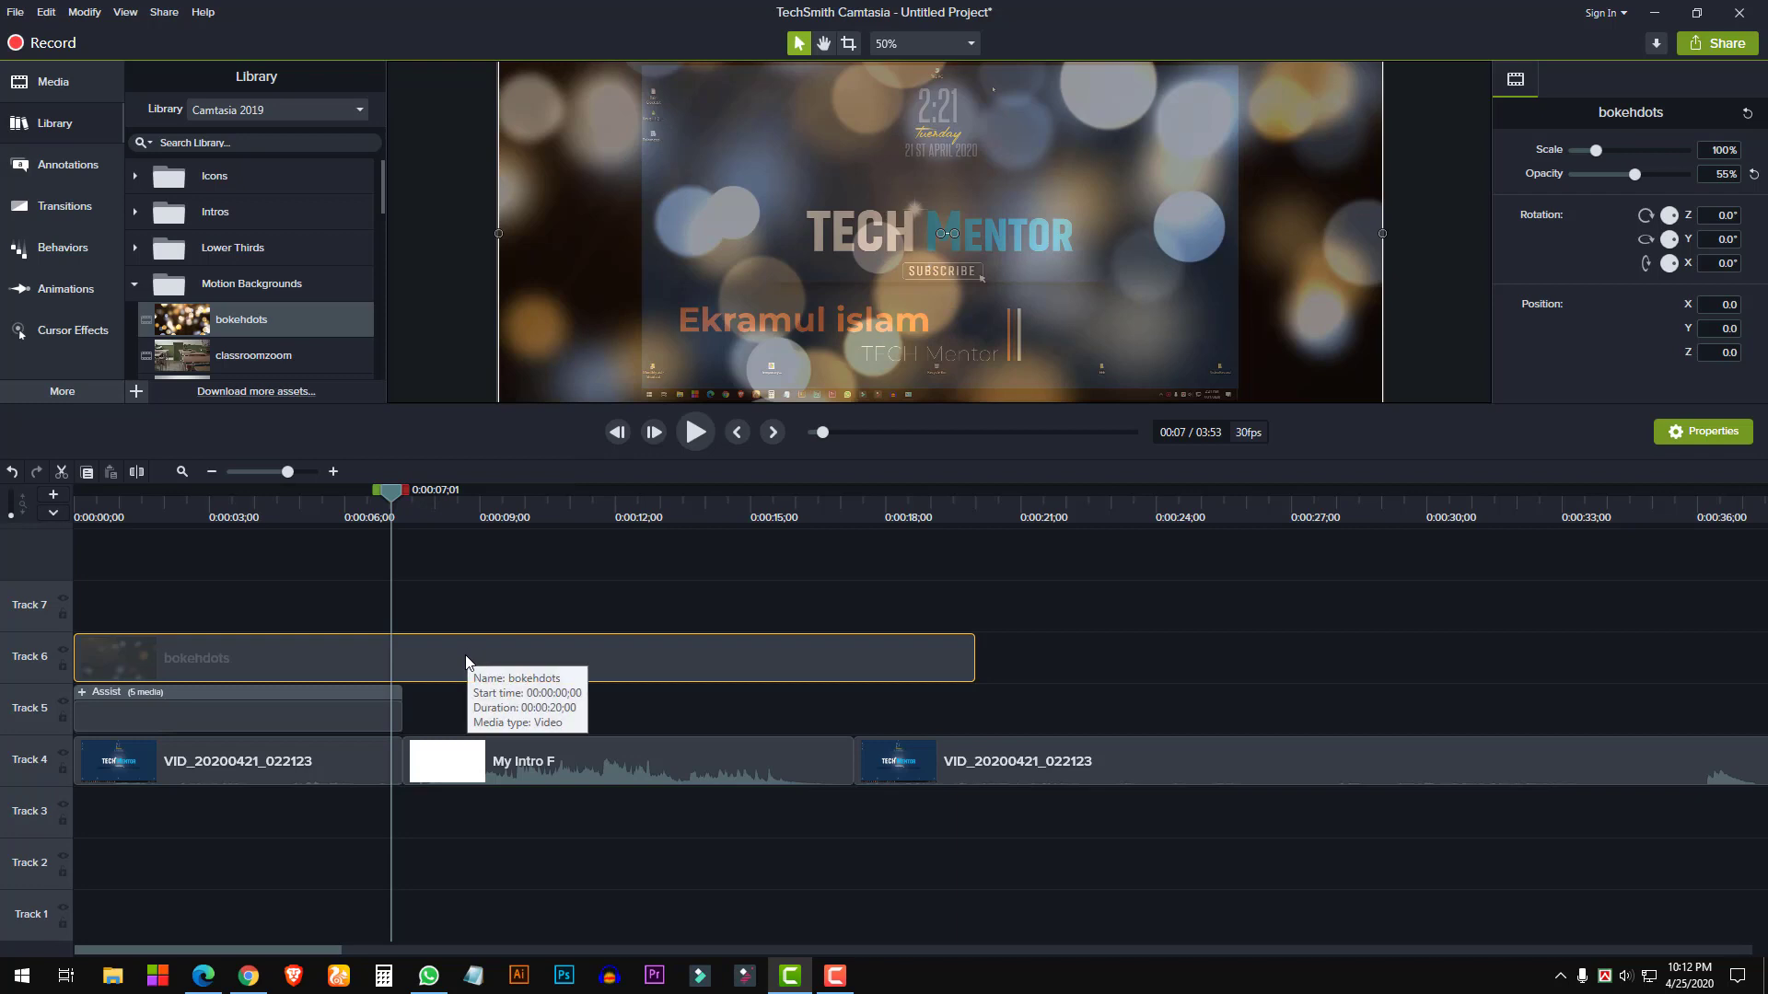
Move the bokehdots clip down to Track 5 directly after the lower third, and delete it
{"action": "left_click_drag", "start_coordinate": [459, 659], "coordinate": [460, 659]}
{"action": "left_click_drag", "start_coordinate": [815, 703], "coordinate": [749, 703]}
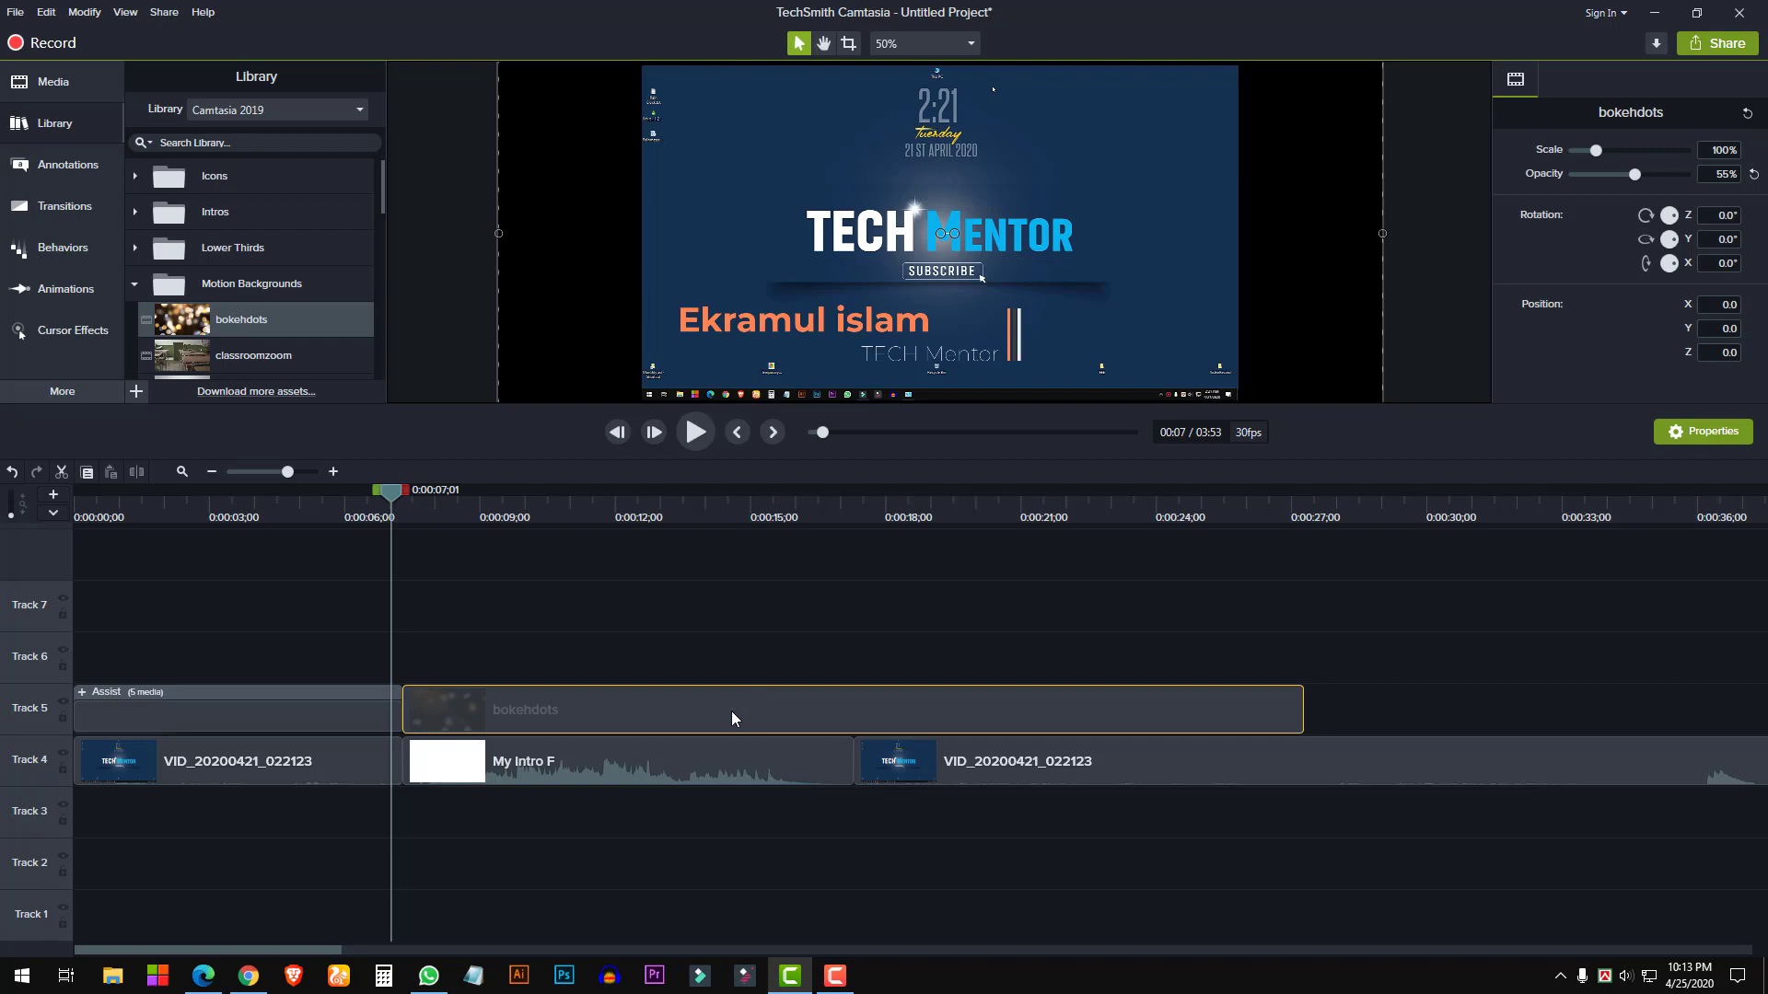
{"action": "key", "text": "Delete"}
{"action": "left_click", "coordinate": [718, 245]}
Preview the asimpleway music track from the Library and place it on Track 3, aligned with the start of My Intro F
{"action": "left_click", "coordinate": [135, 283]}
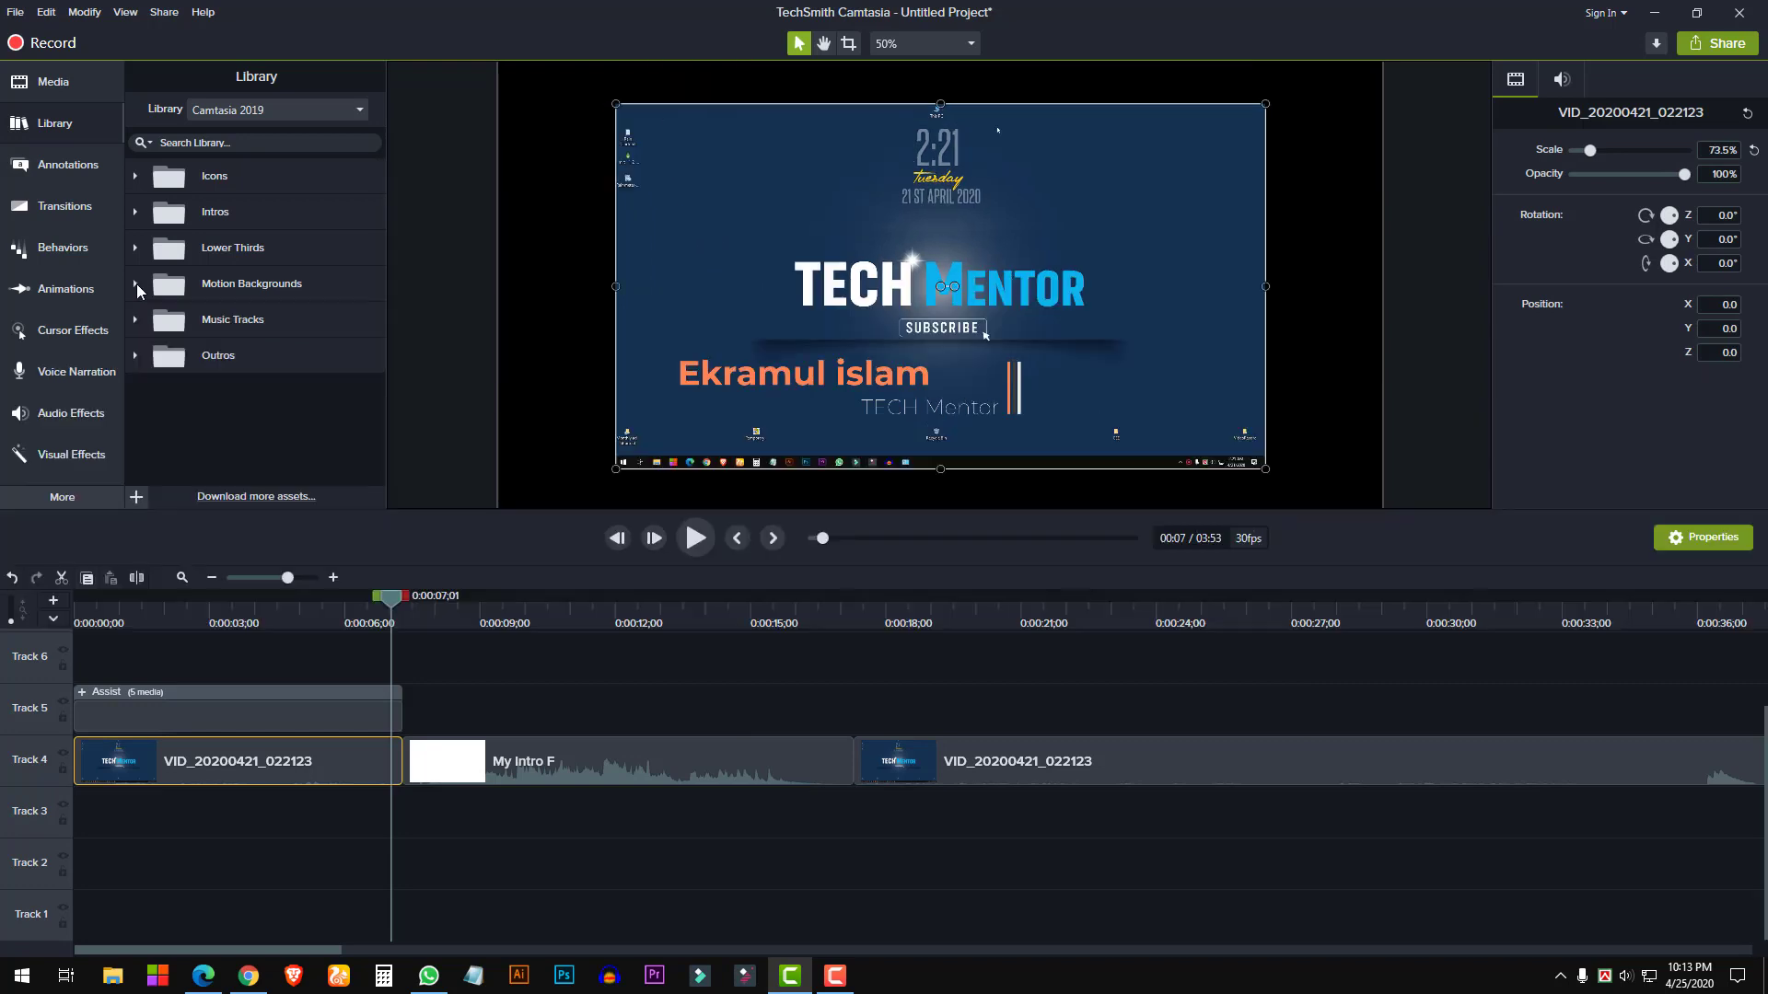
{"action": "left_click", "coordinate": [136, 320]}
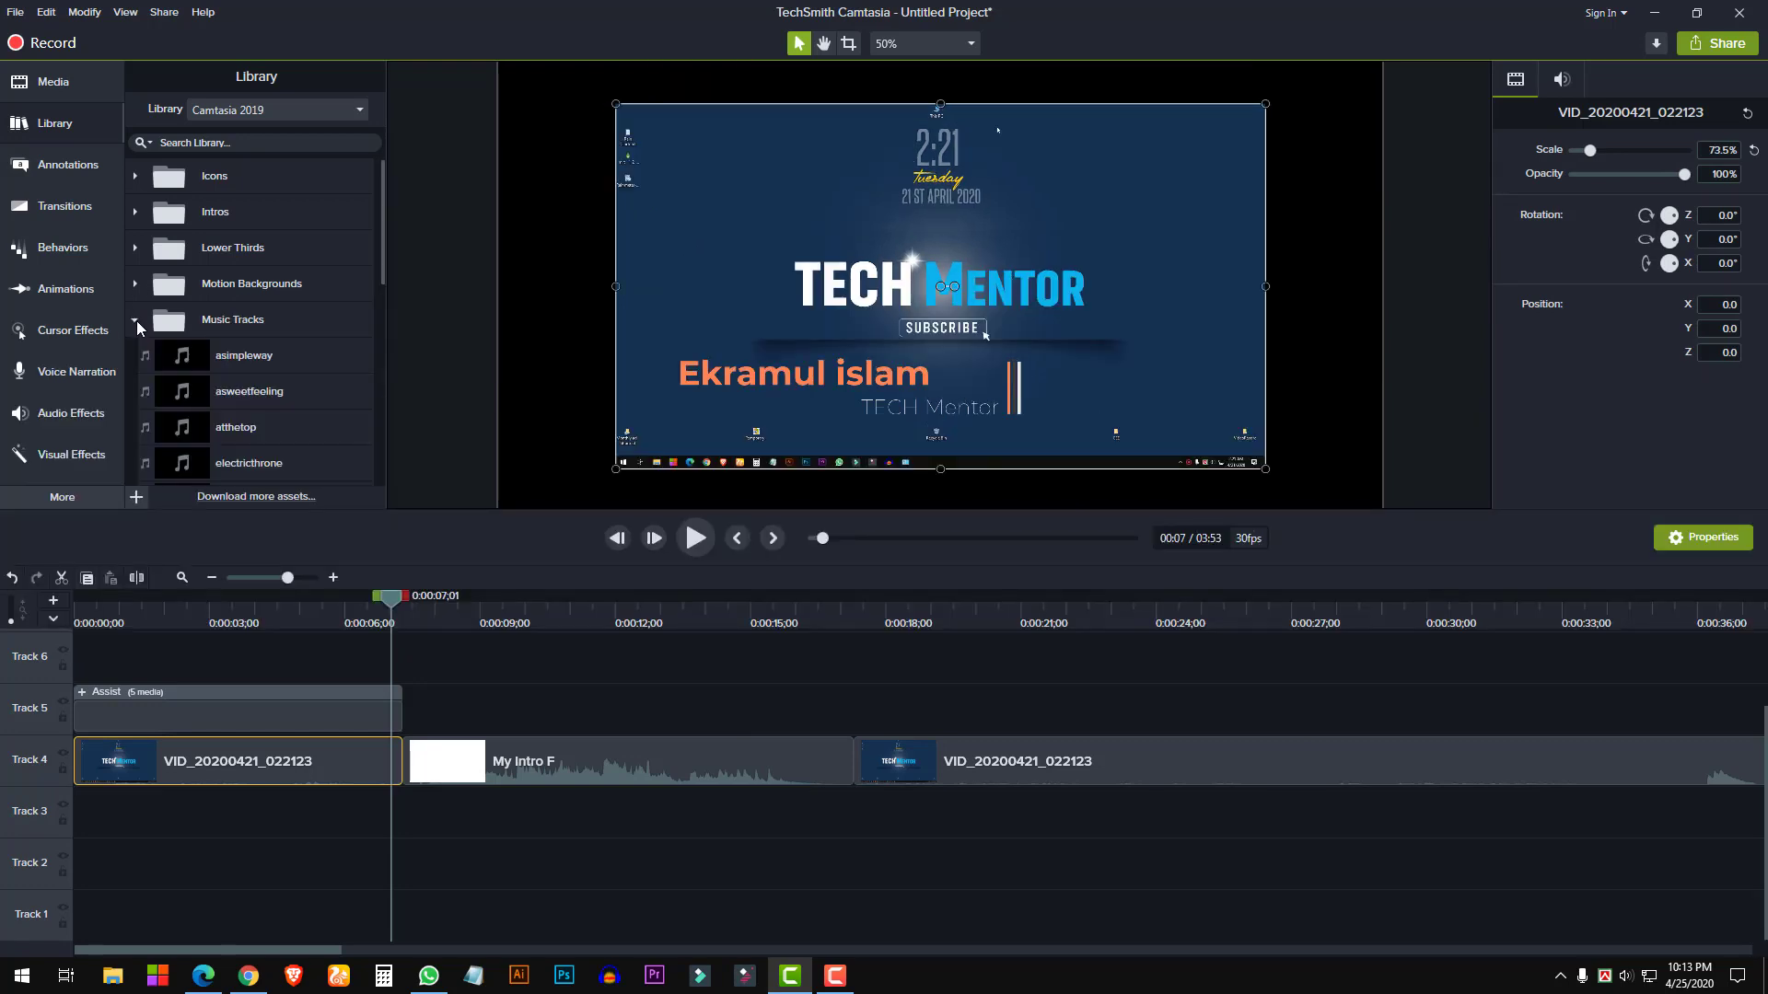
{"action": "left_click", "coordinate": [259, 368]}
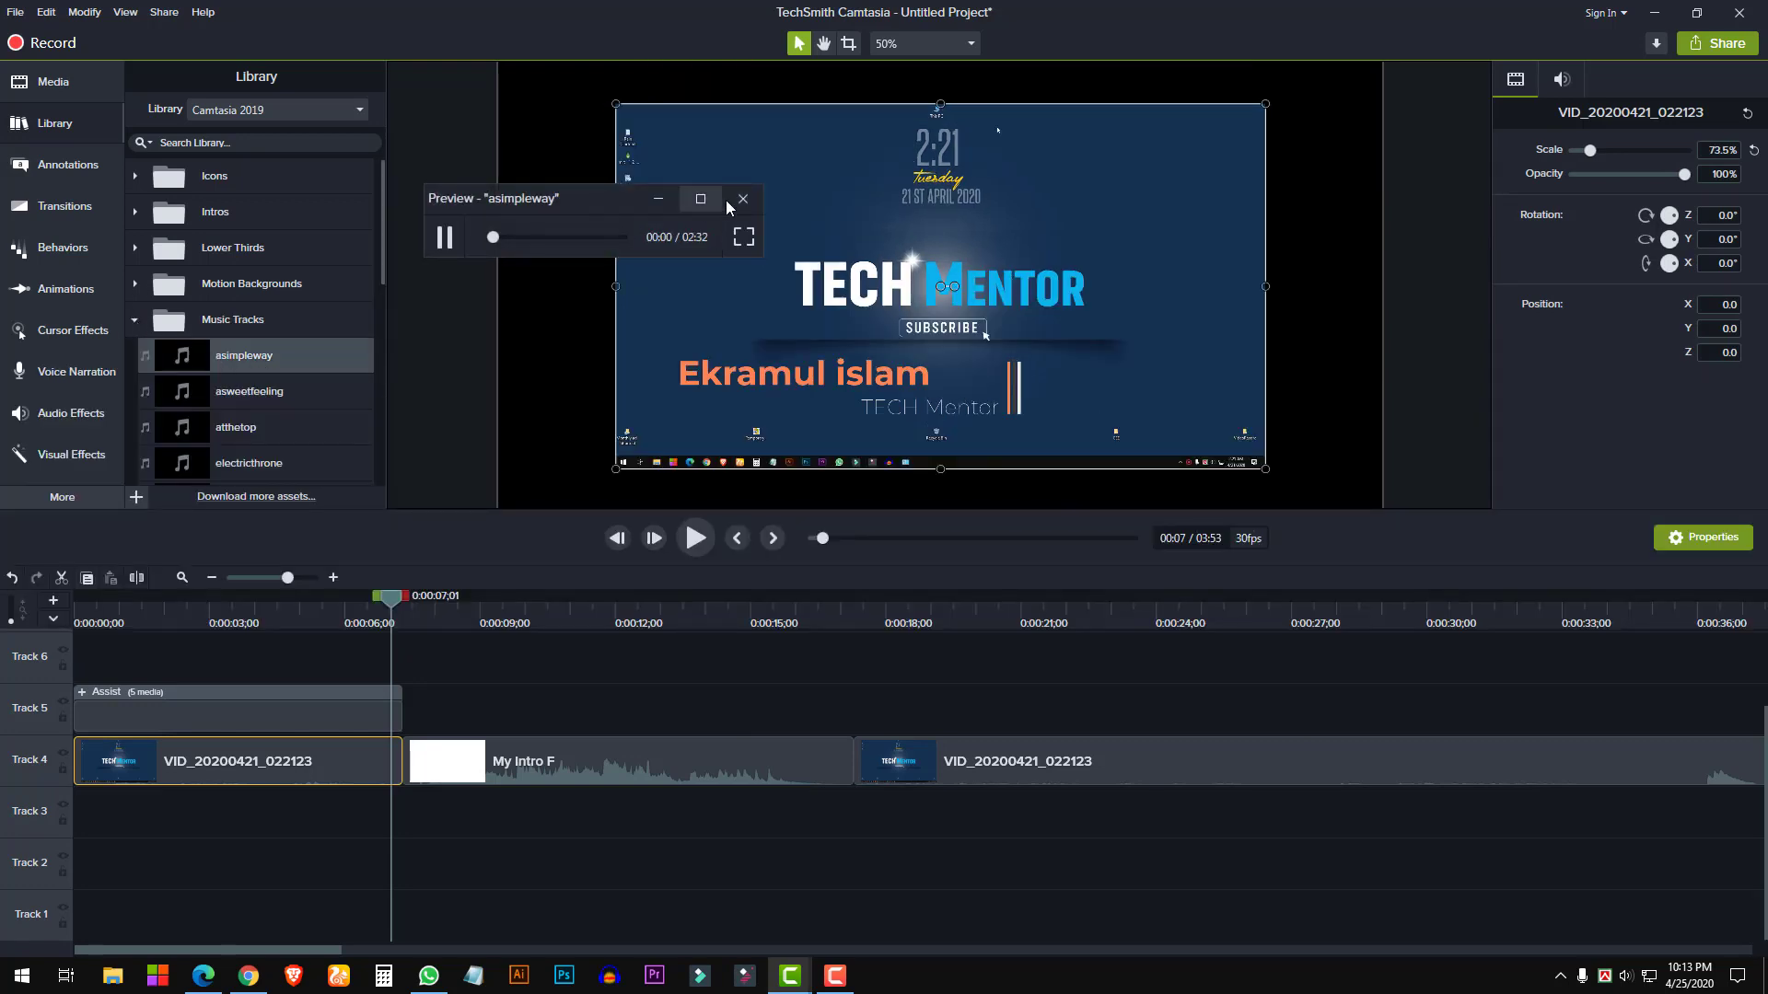
{"action": "left_click_drag", "start_coordinate": [306, 425], "coordinate": [409, 805]}
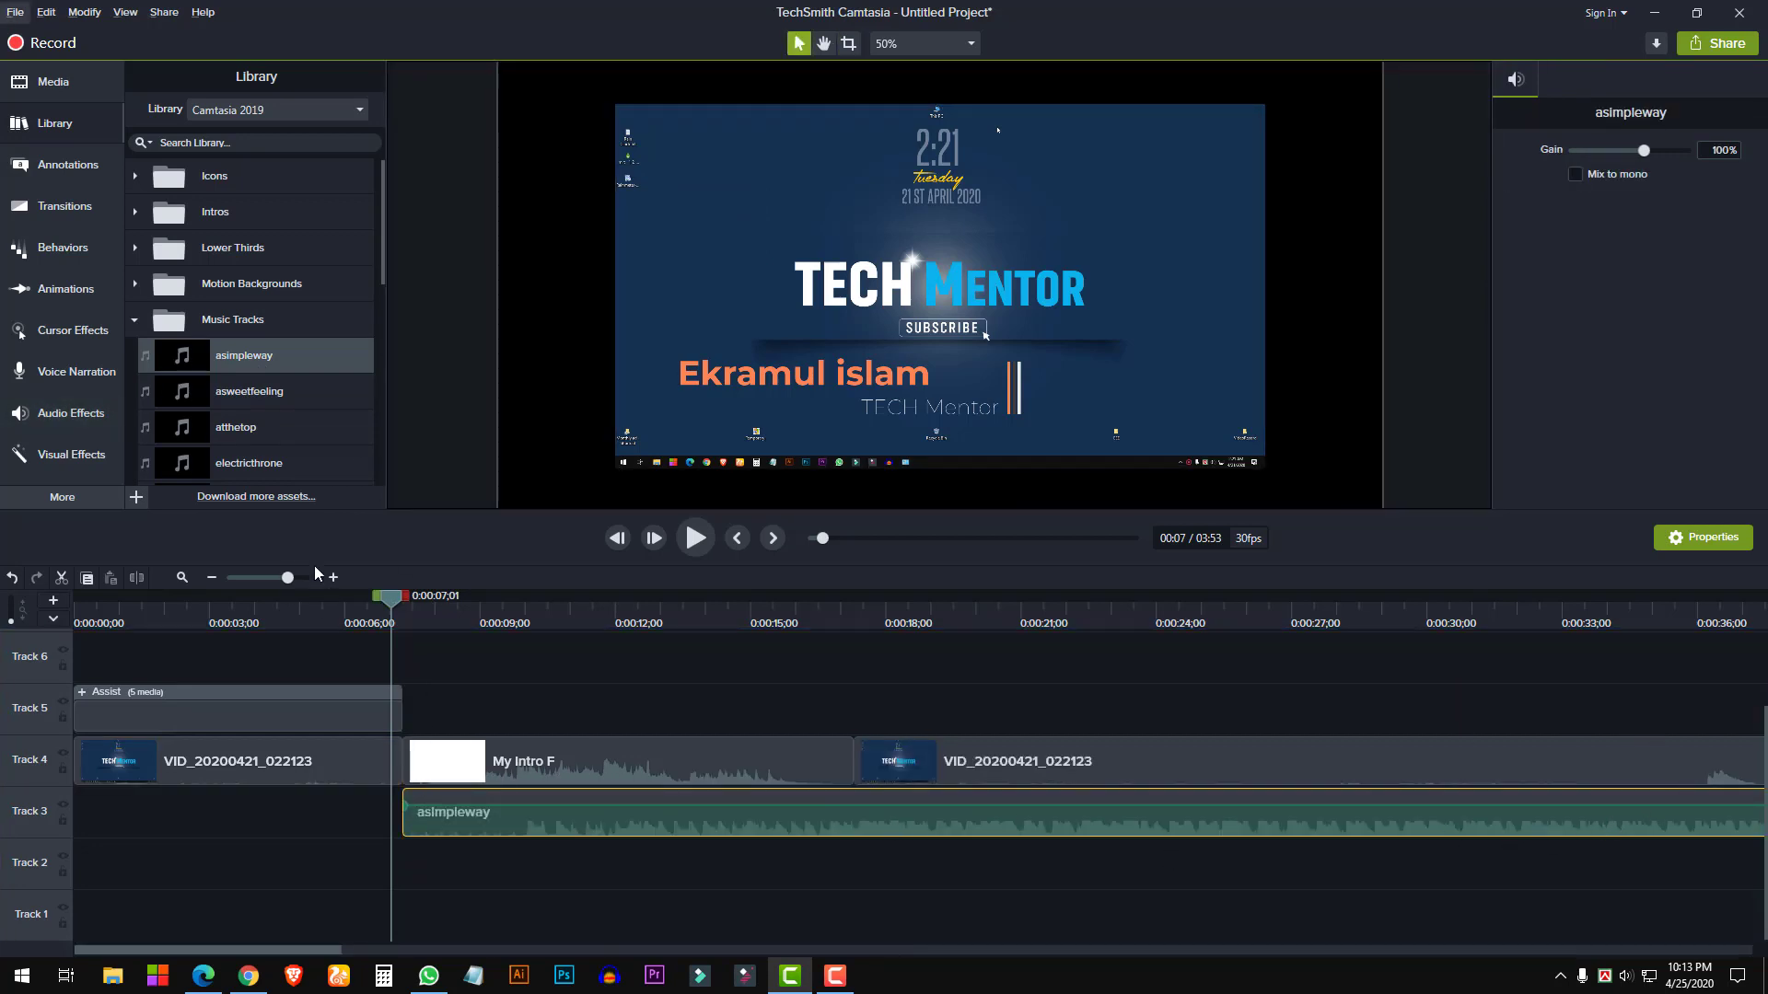
Split the asimpleway music at the end of the intro clip, at 0:00:17;08, and delete the part after it
{"action": "left_click_drag", "start_coordinate": [388, 603], "coordinate": [847, 665]}
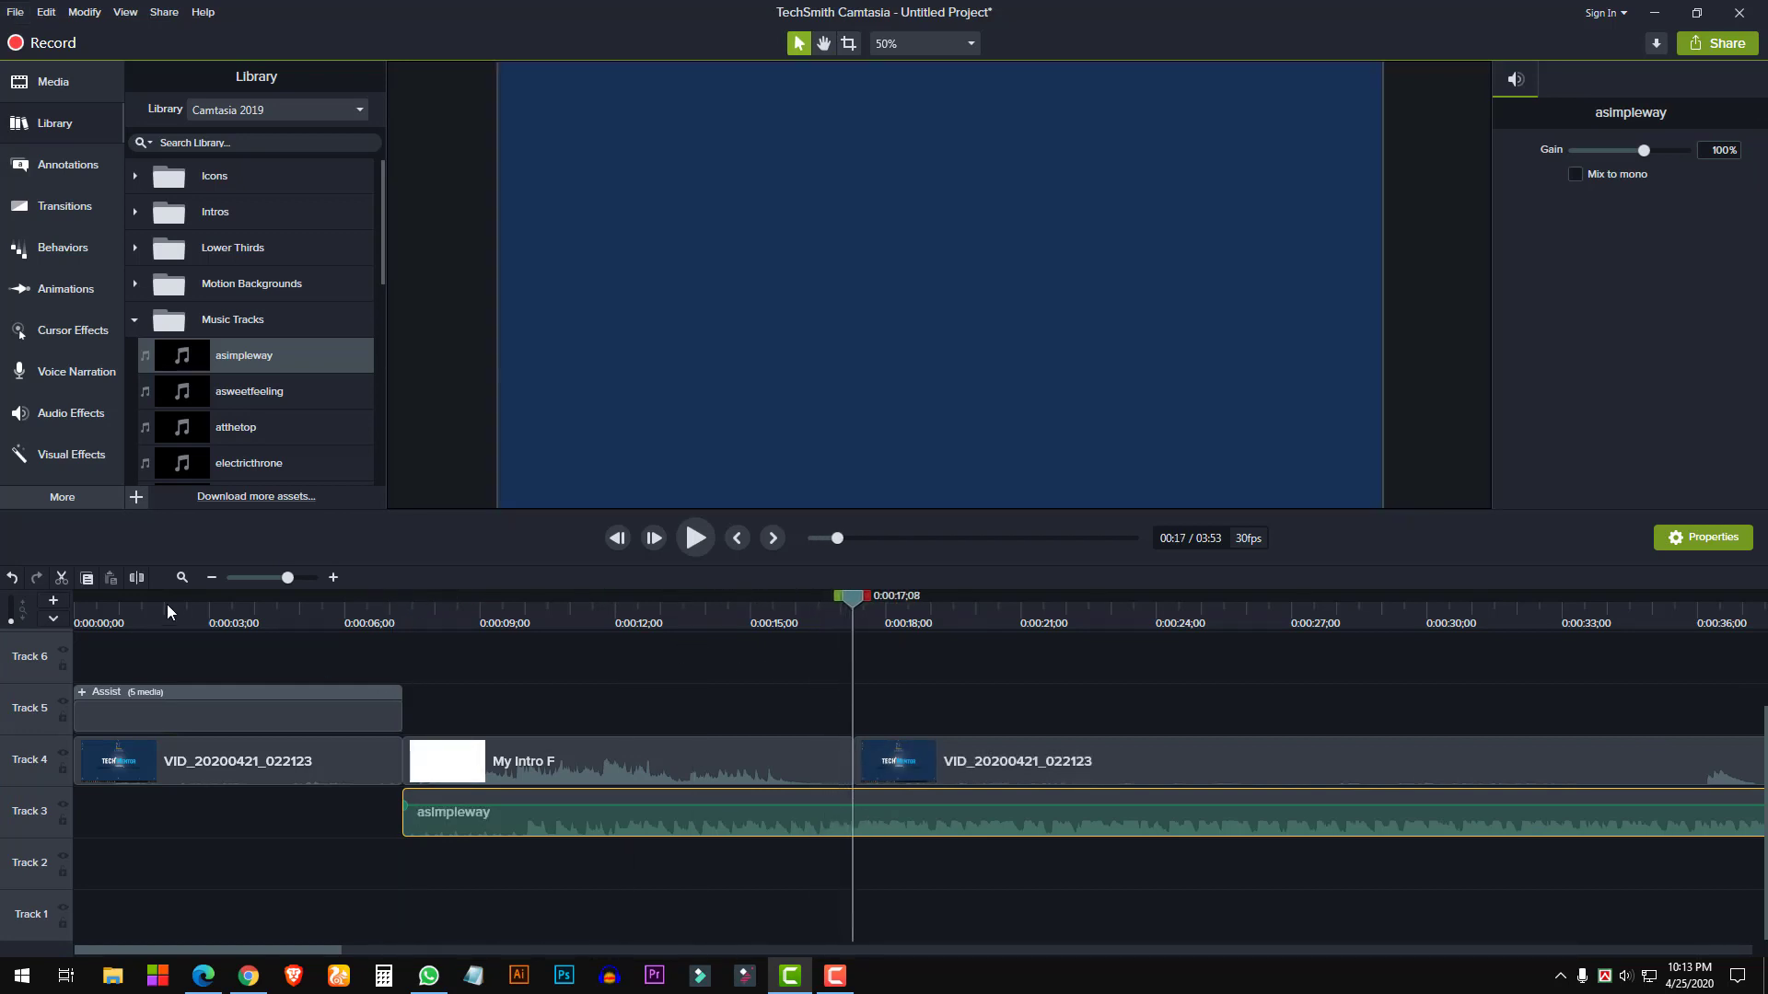
{"action": "left_click", "coordinate": [137, 578]}
{"action": "left_click", "coordinate": [886, 810]}
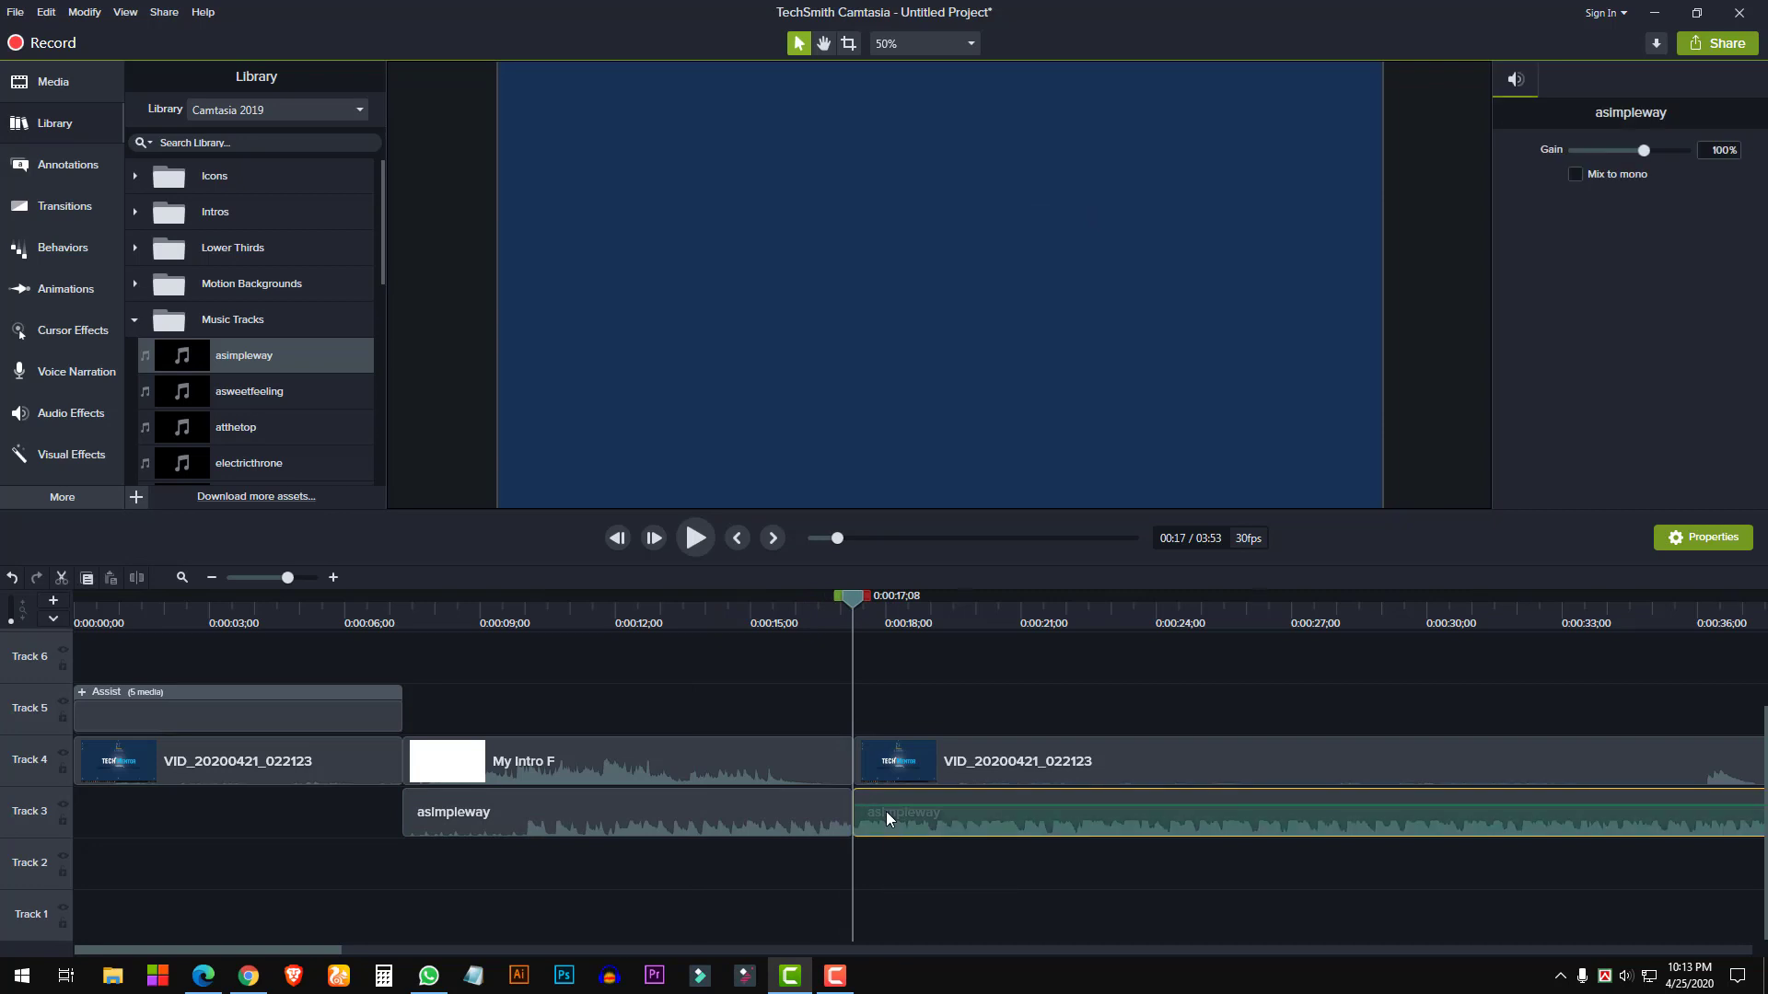
{"action": "key", "text": "Delete"}
Display the audio level of My Intro F for editing and lower its volume all the way down
{"action": "left_click", "coordinate": [732, 770]}
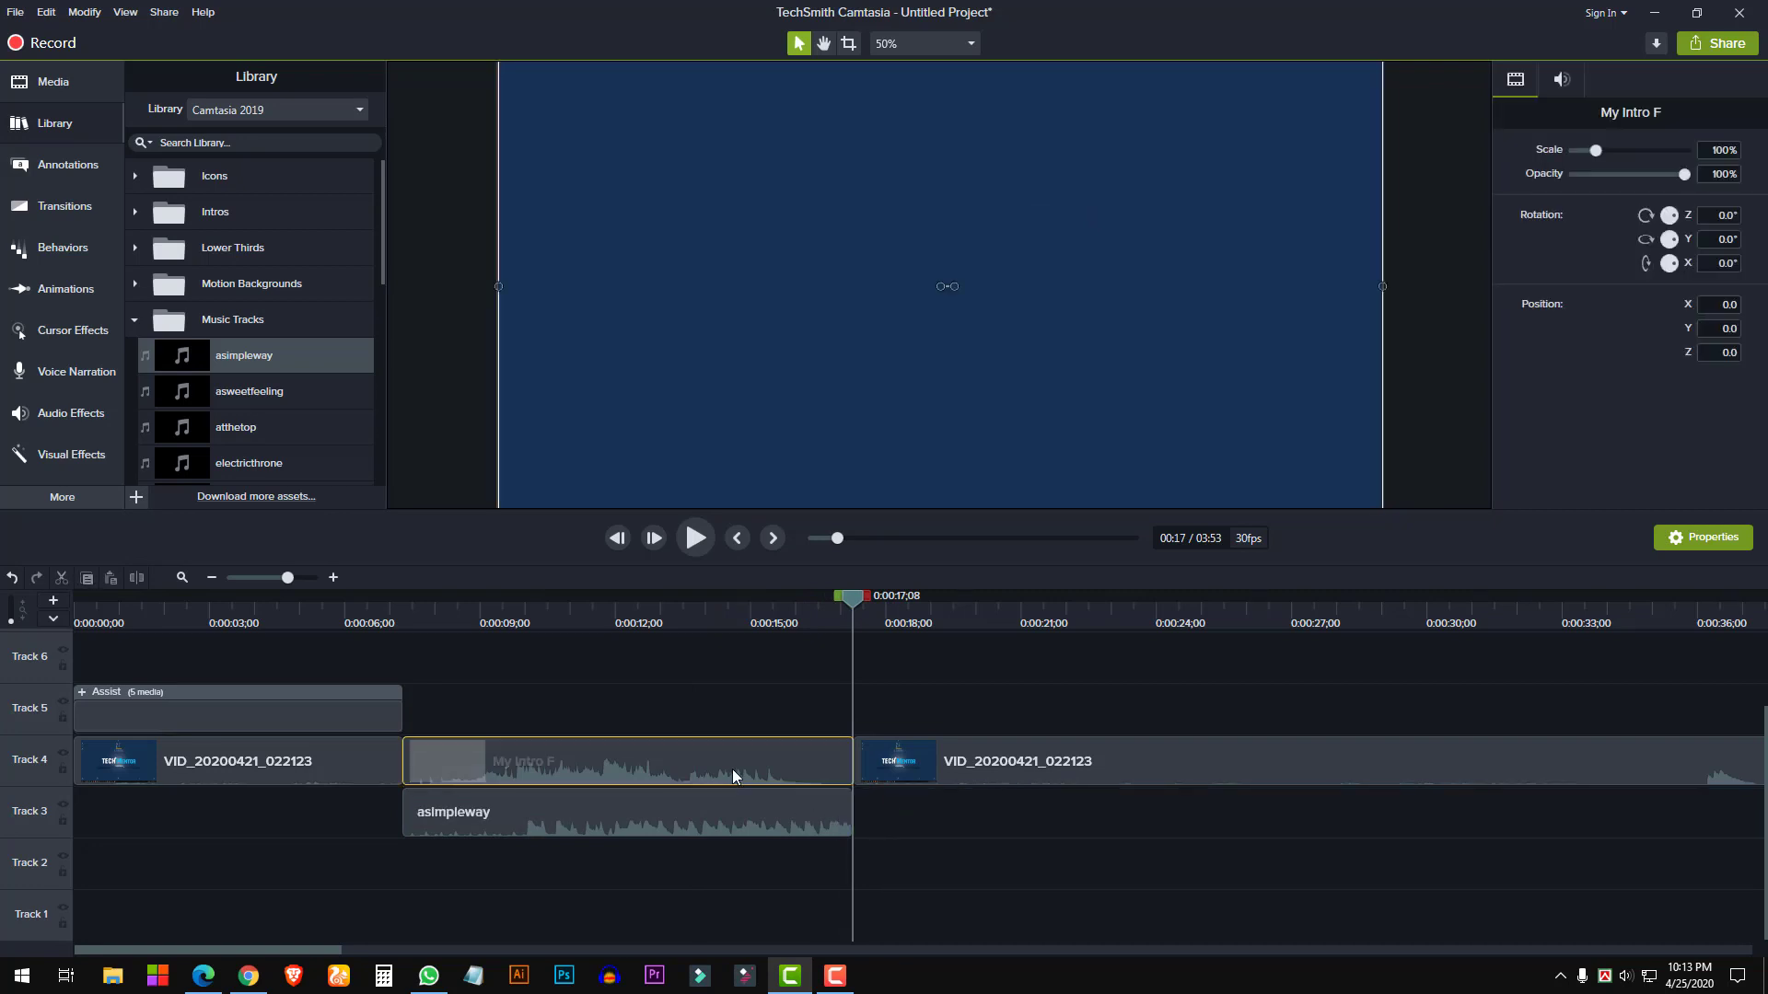
{"action": "right_click", "coordinate": [585, 765]}
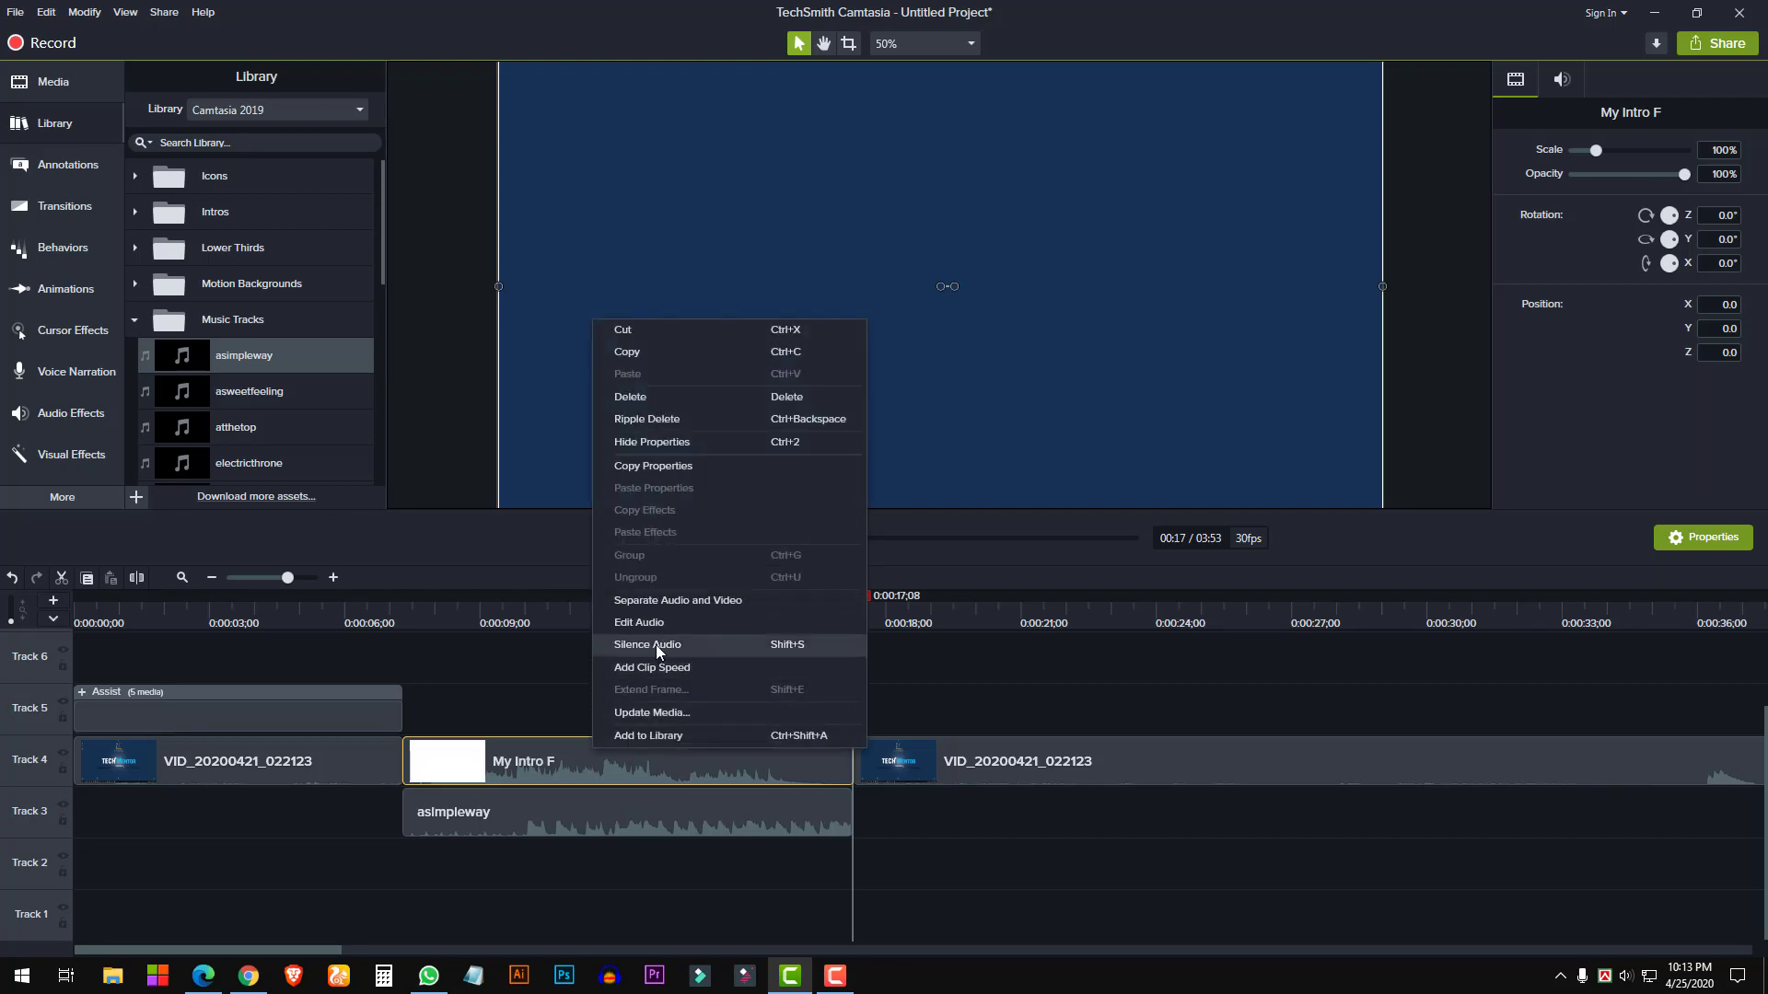
{"action": "left_click", "coordinate": [659, 621]}
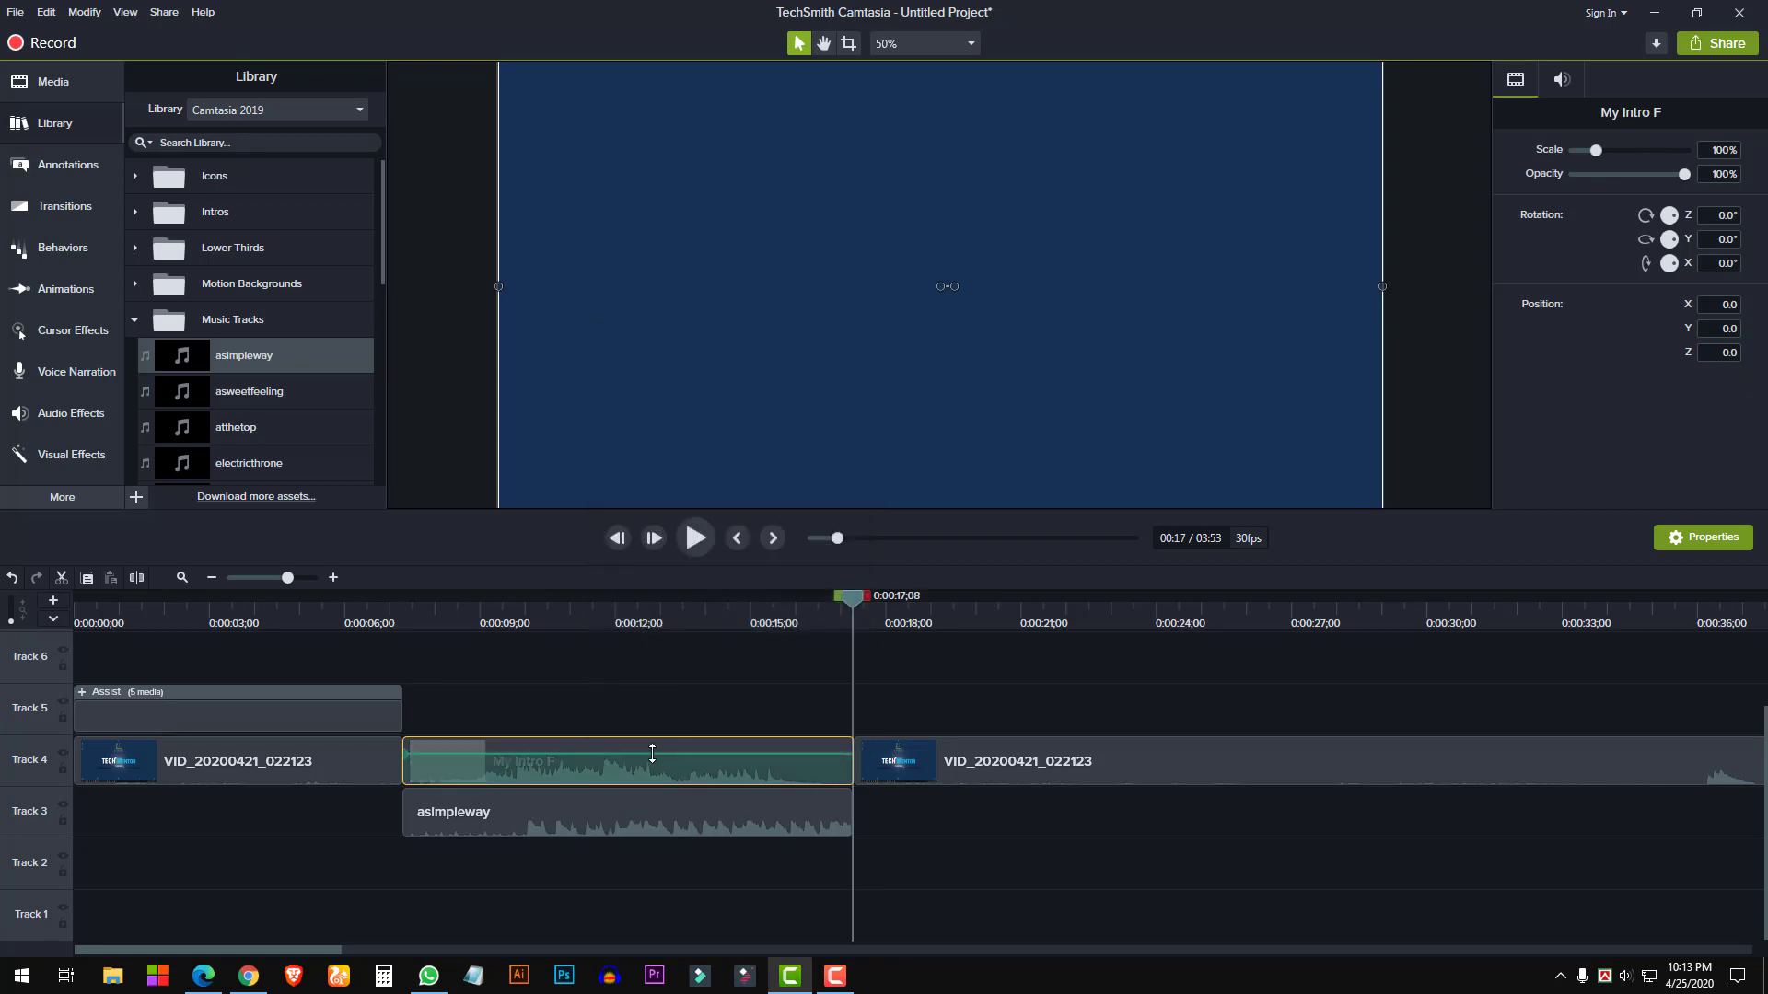
{"action": "left_click_drag", "start_coordinate": [649, 753], "coordinate": [657, 802]}
Play the intro from just before its start to check the replacement music
{"action": "left_click_drag", "start_coordinate": [853, 600], "coordinate": [376, 648]}
{"action": "key", "text": "space"}
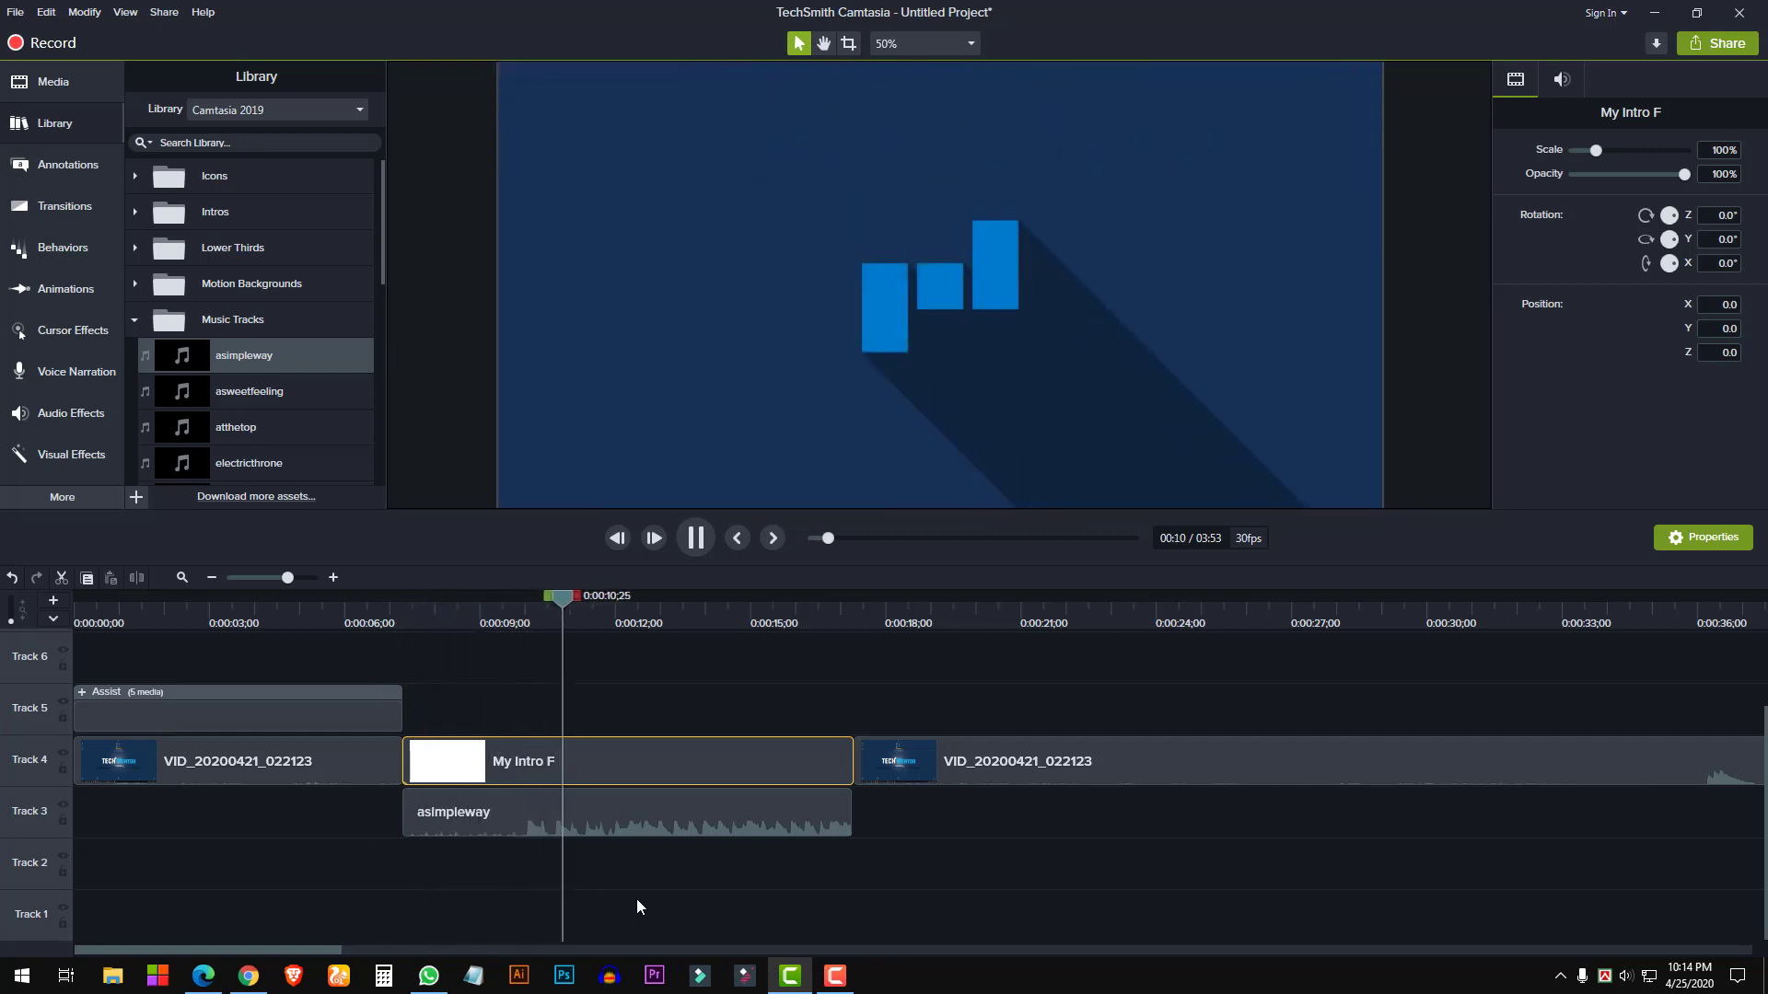
{"action": "key", "text": "space"}
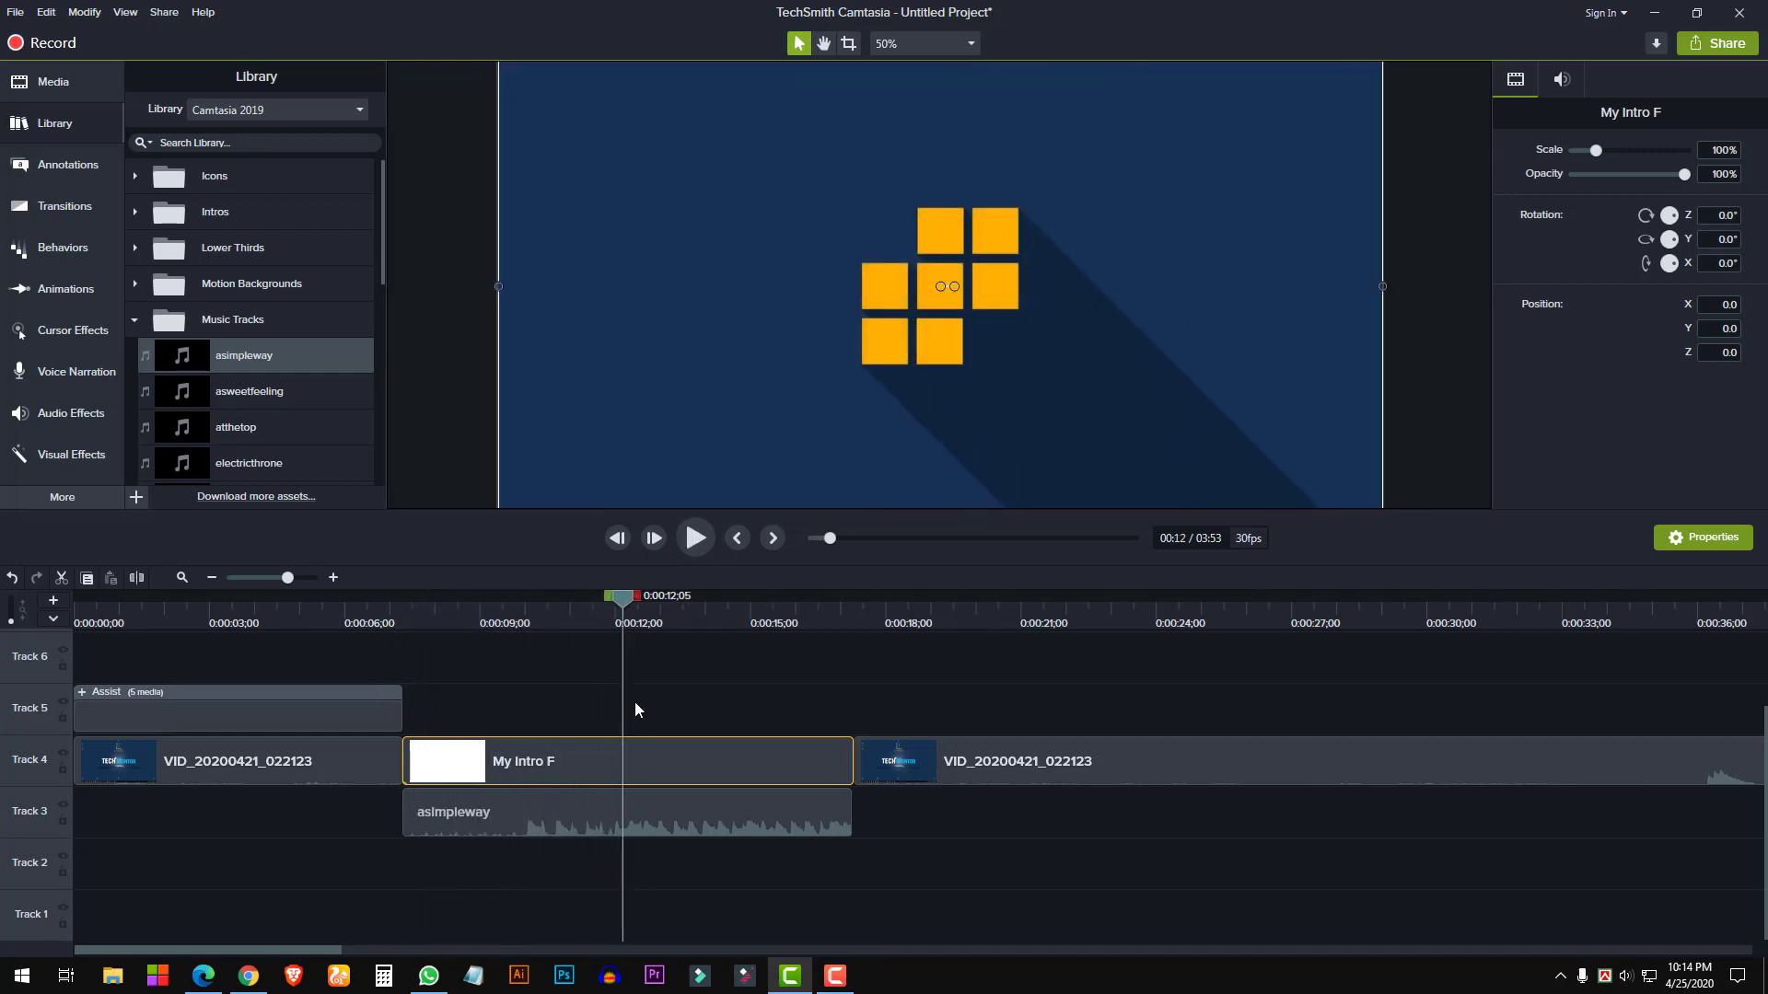
Return the playhead near the timeline start, collapse Music Tracks and expand the Library's Outros folder
{"action": "left_click", "coordinate": [108, 626]}
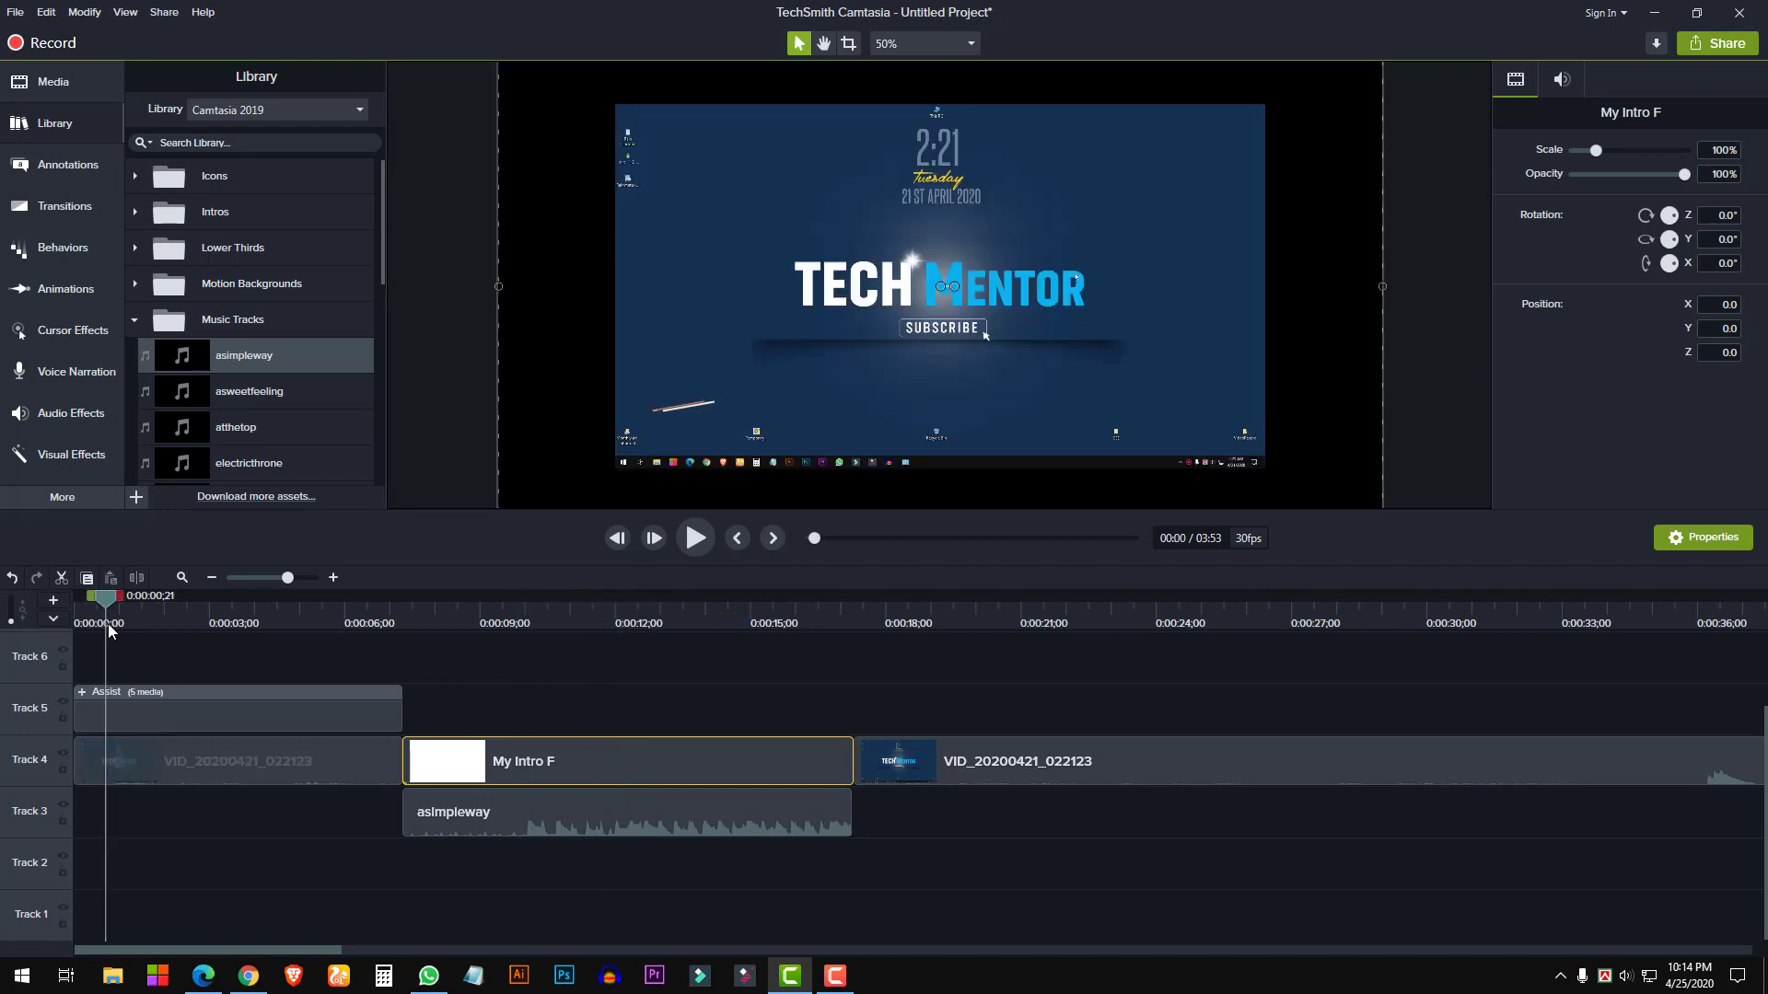
{"action": "left_click", "coordinate": [135, 322]}
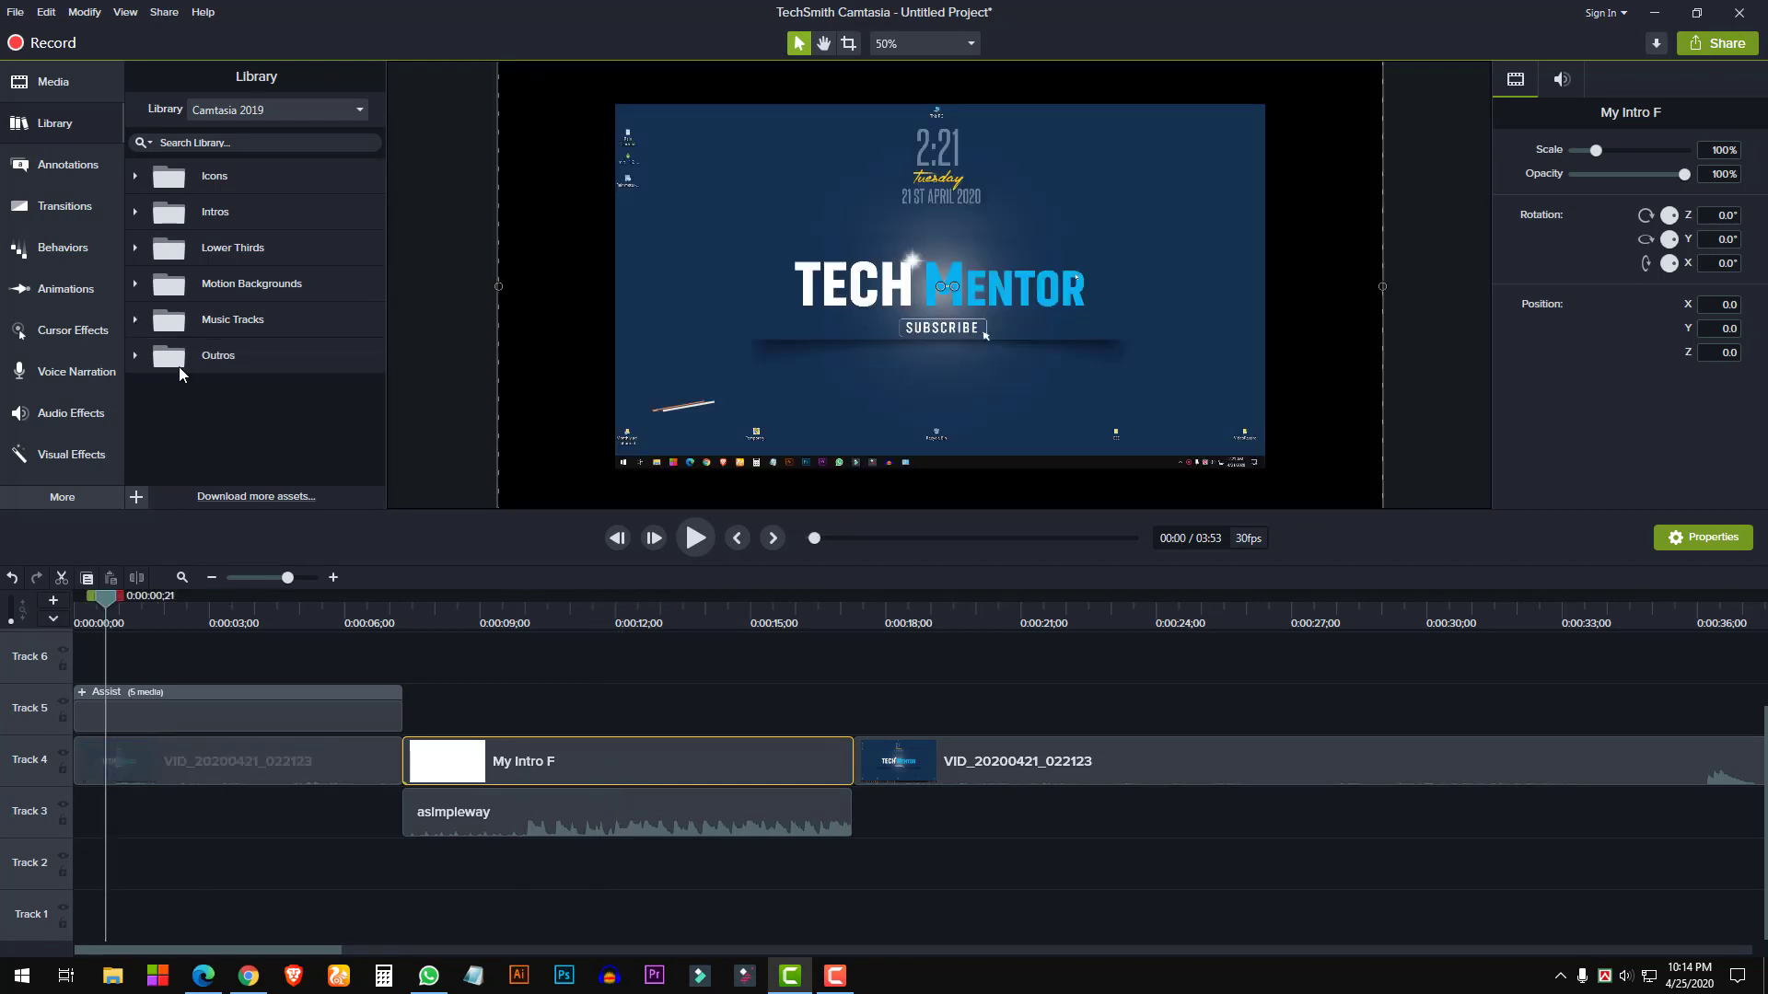
{"action": "left_click", "coordinate": [136, 356]}
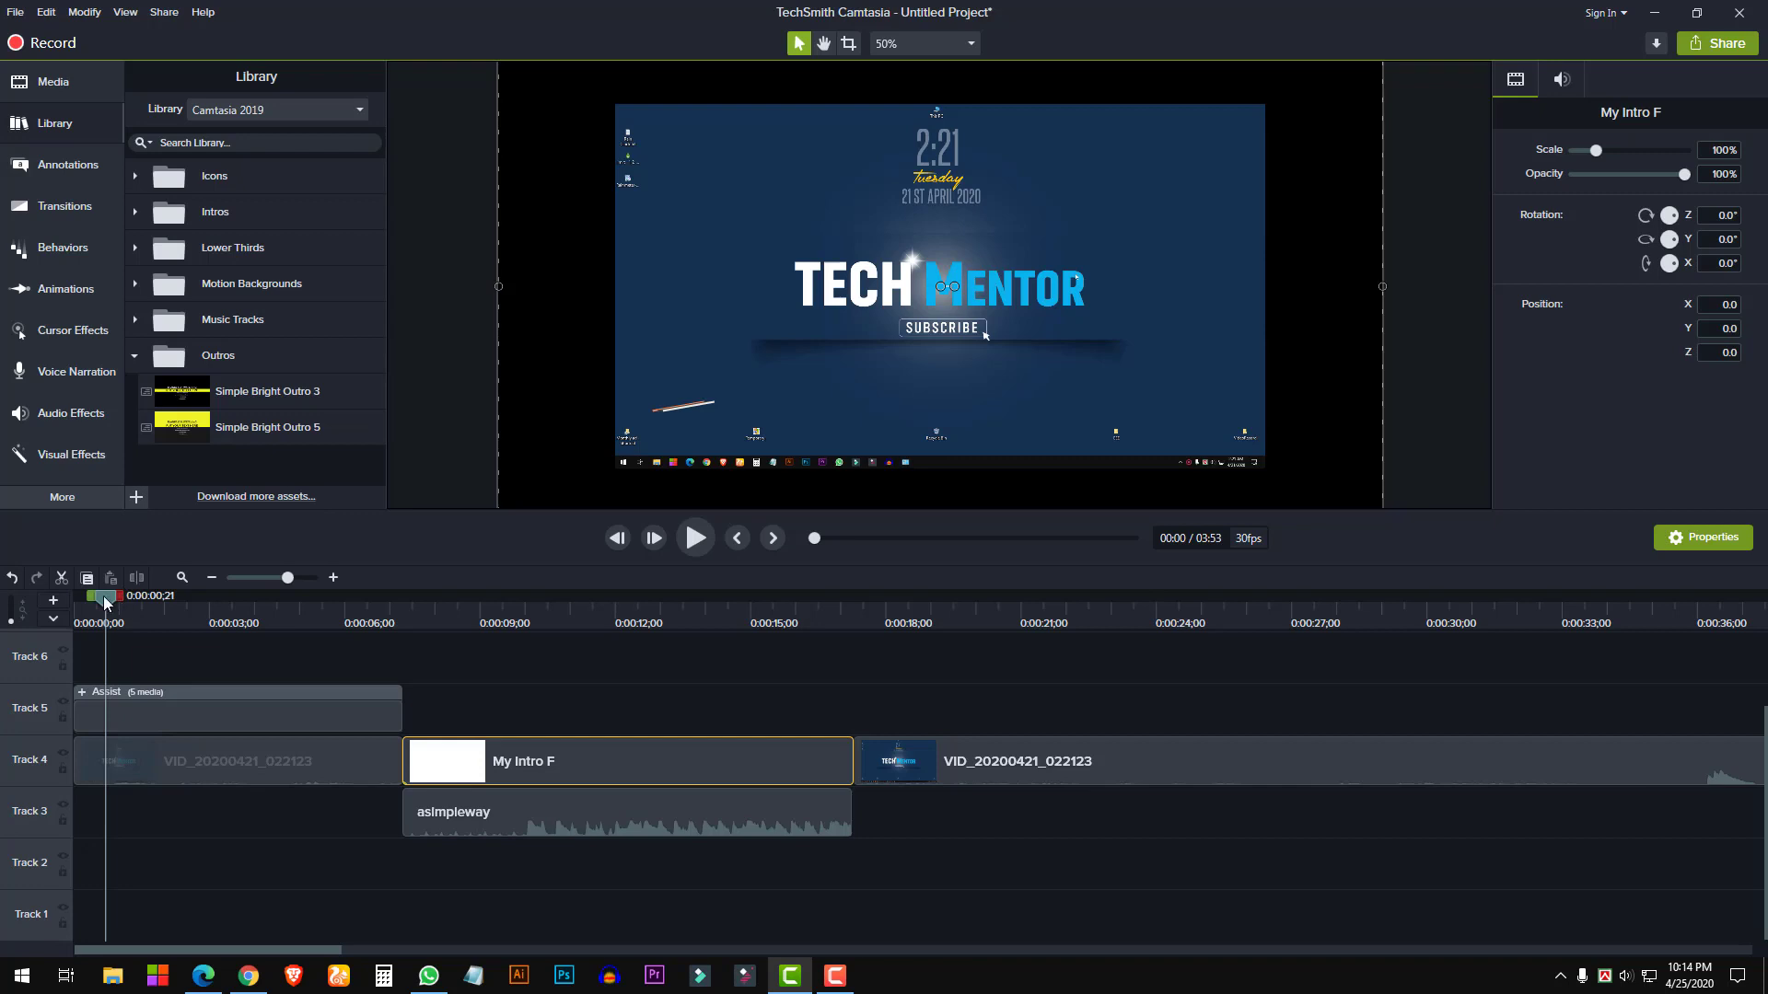
Split the main video on Track 4 at 0:01:21;10 and delete everything after the cut
{"action": "left_click_drag", "start_coordinate": [107, 603], "coordinate": [1124, 607]}
{"action": "left_click", "coordinate": [212, 577]}
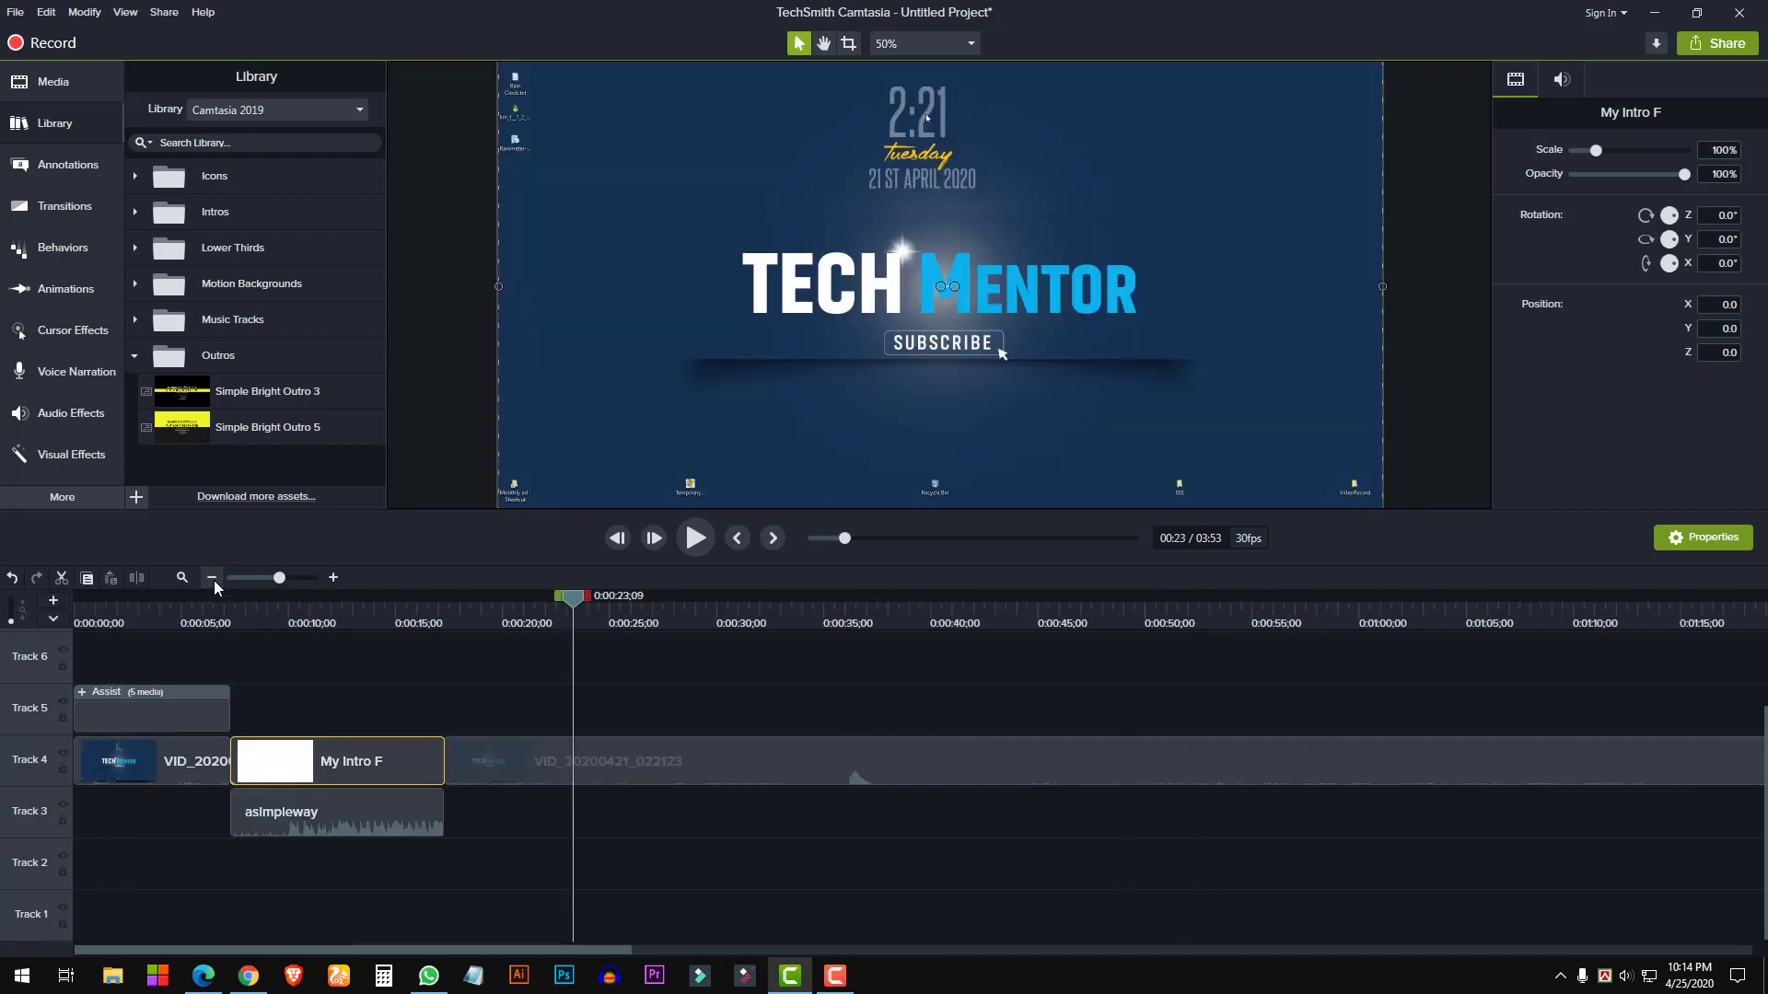
{"action": "left_click", "coordinate": [212, 577]}
{"action": "left_click", "coordinate": [678, 747]}
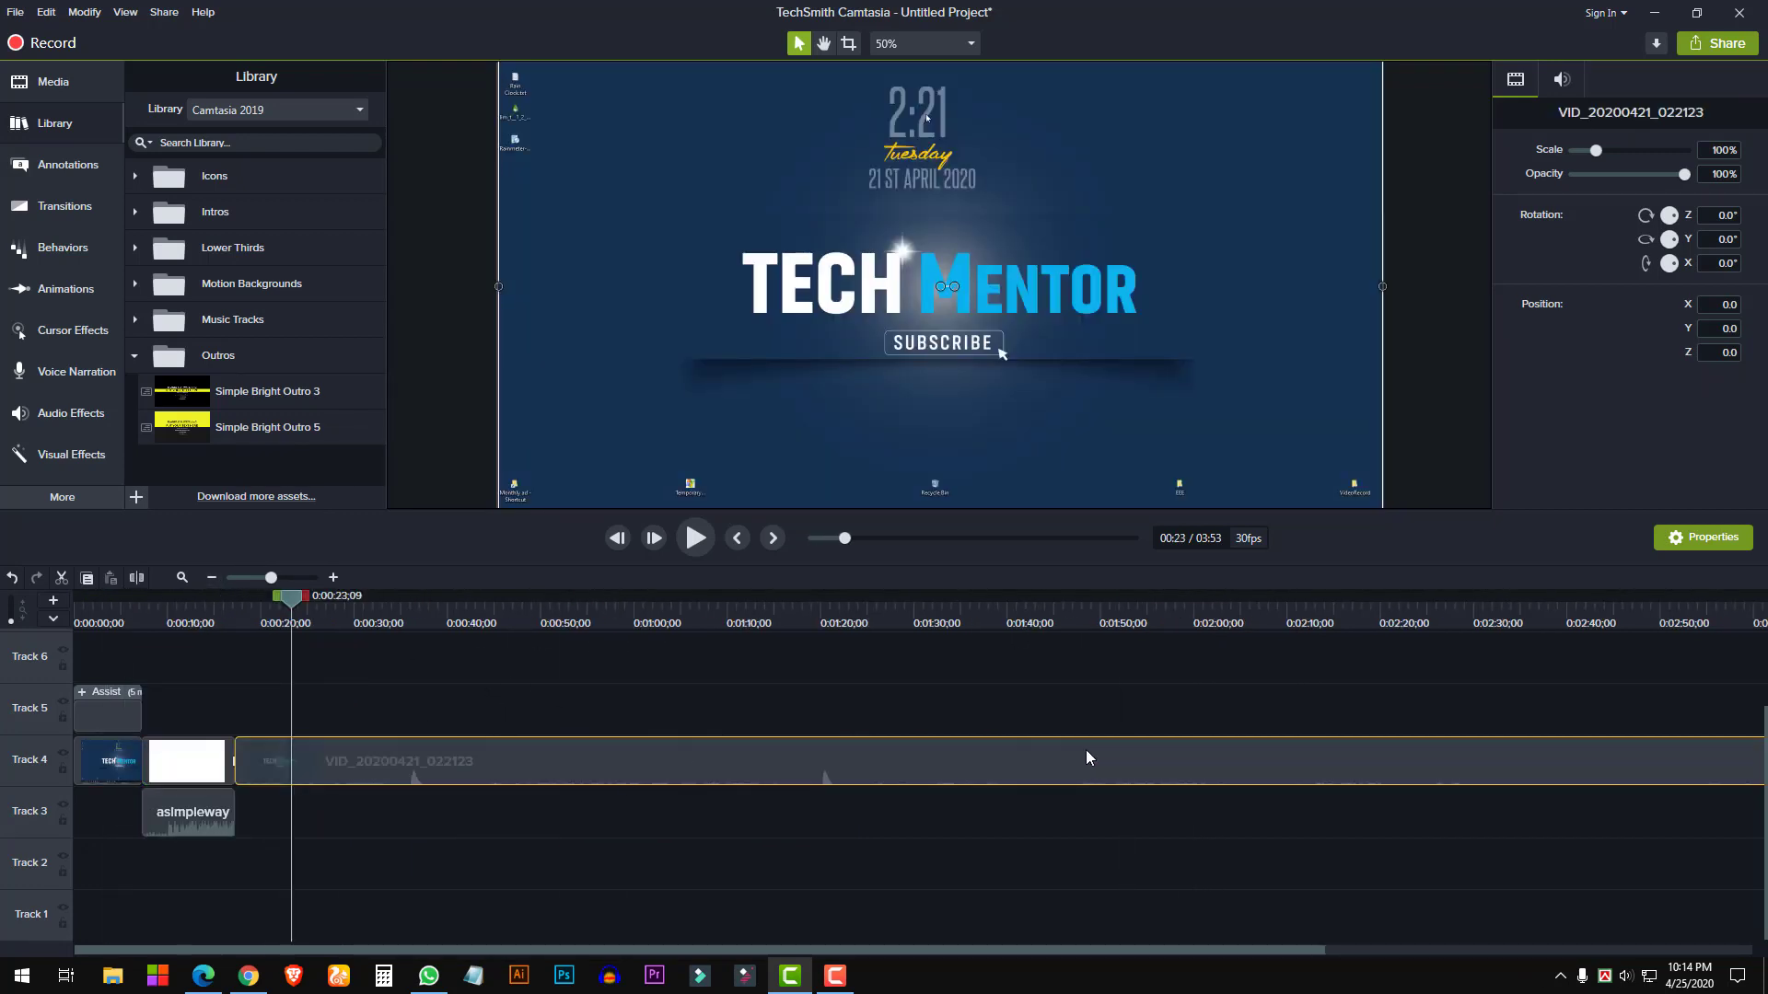
{"action": "left_click_drag", "start_coordinate": [292, 598], "coordinate": [794, 600]}
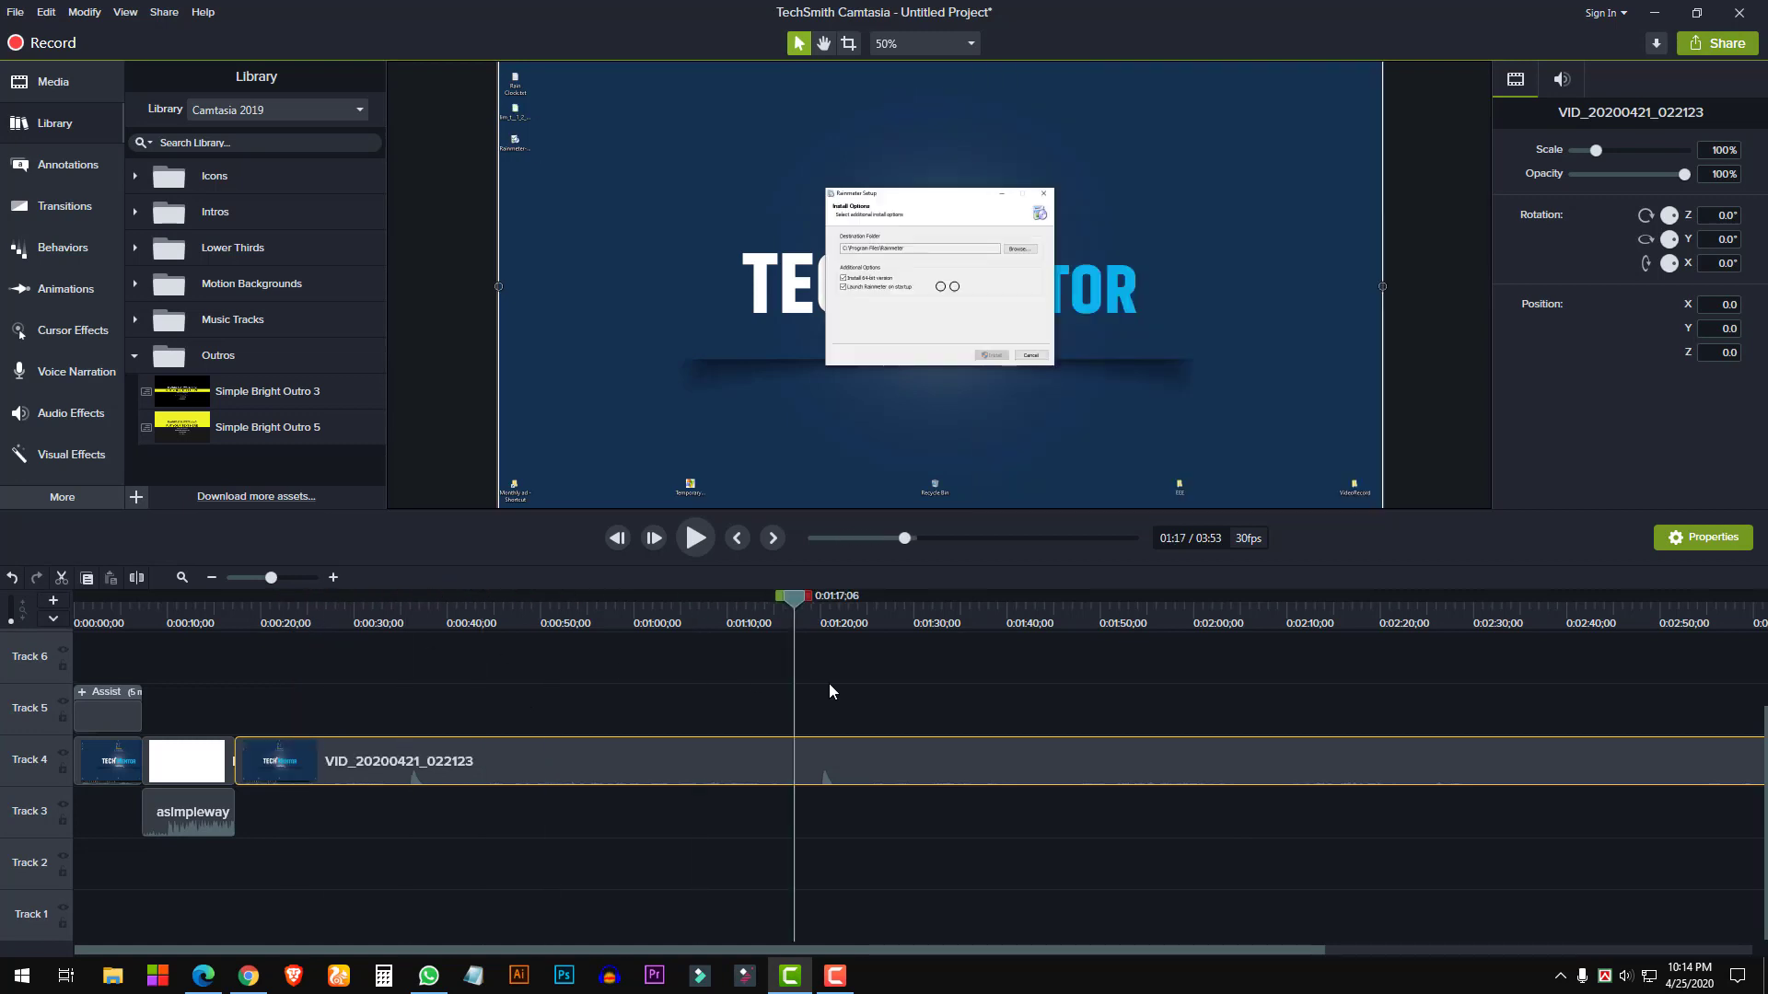
{"action": "left_click", "coordinate": [832, 689]}
{"action": "left_click", "coordinate": [137, 578]}
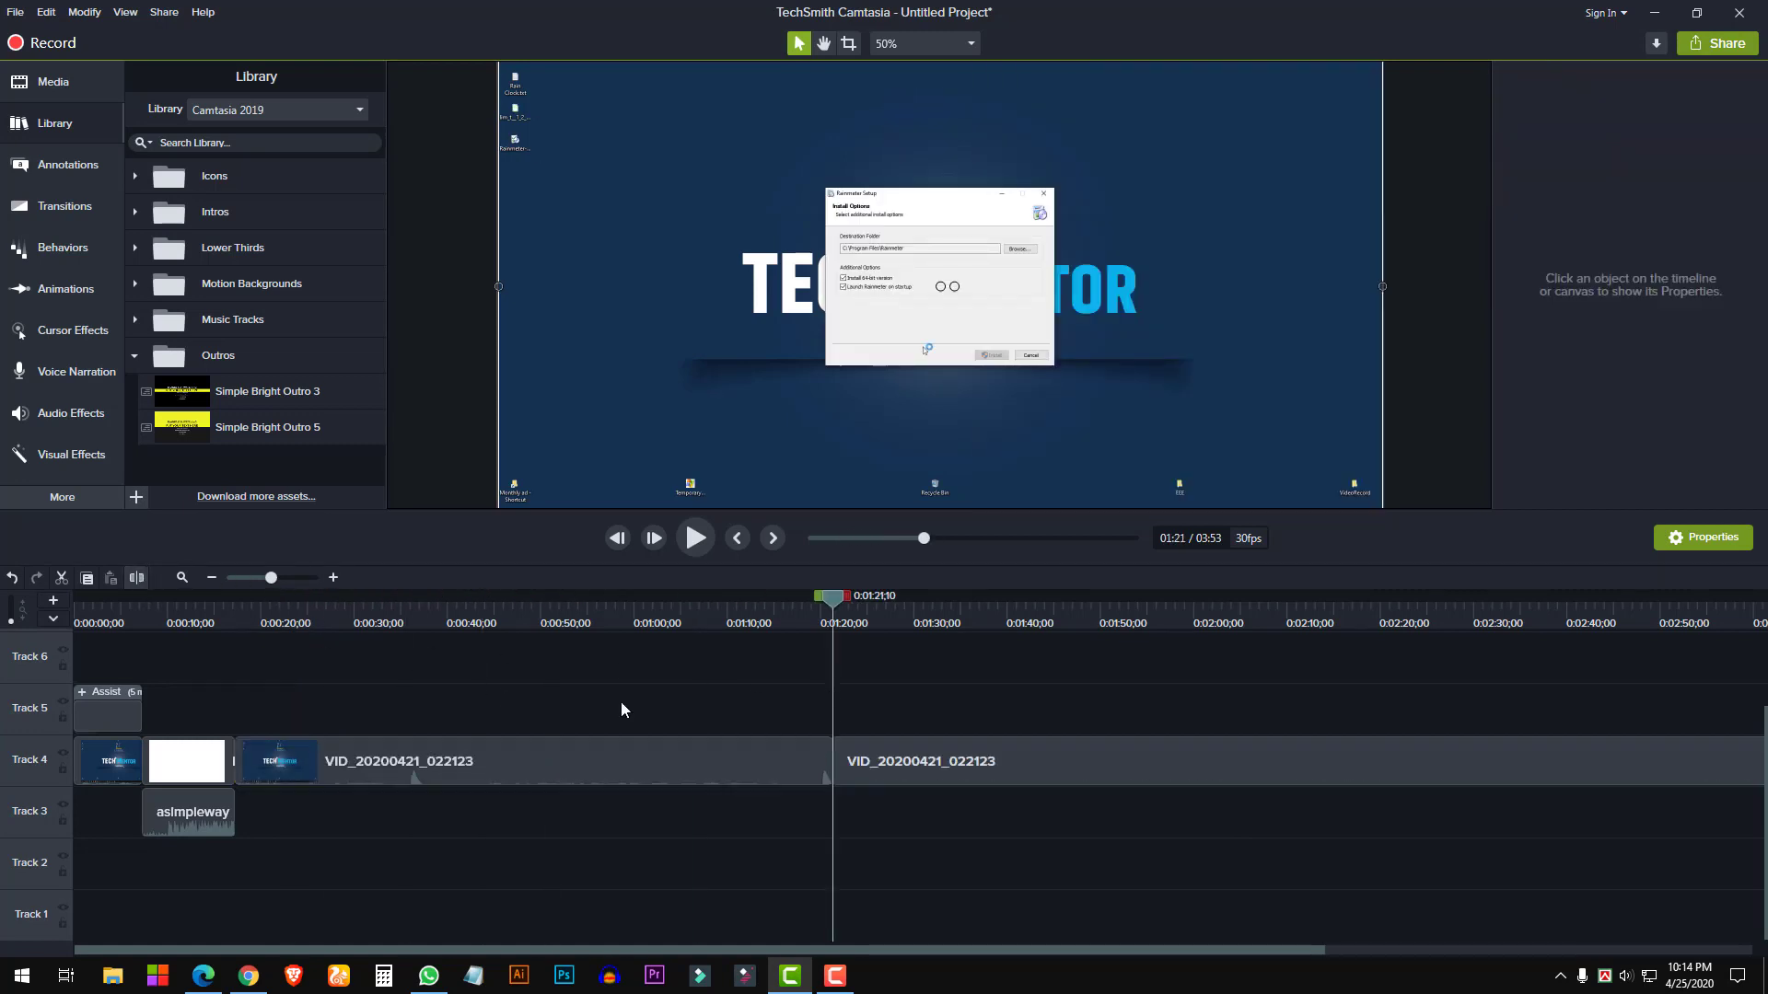
{"action": "left_click", "coordinate": [992, 766]}
{"action": "key", "text": "Delete"}
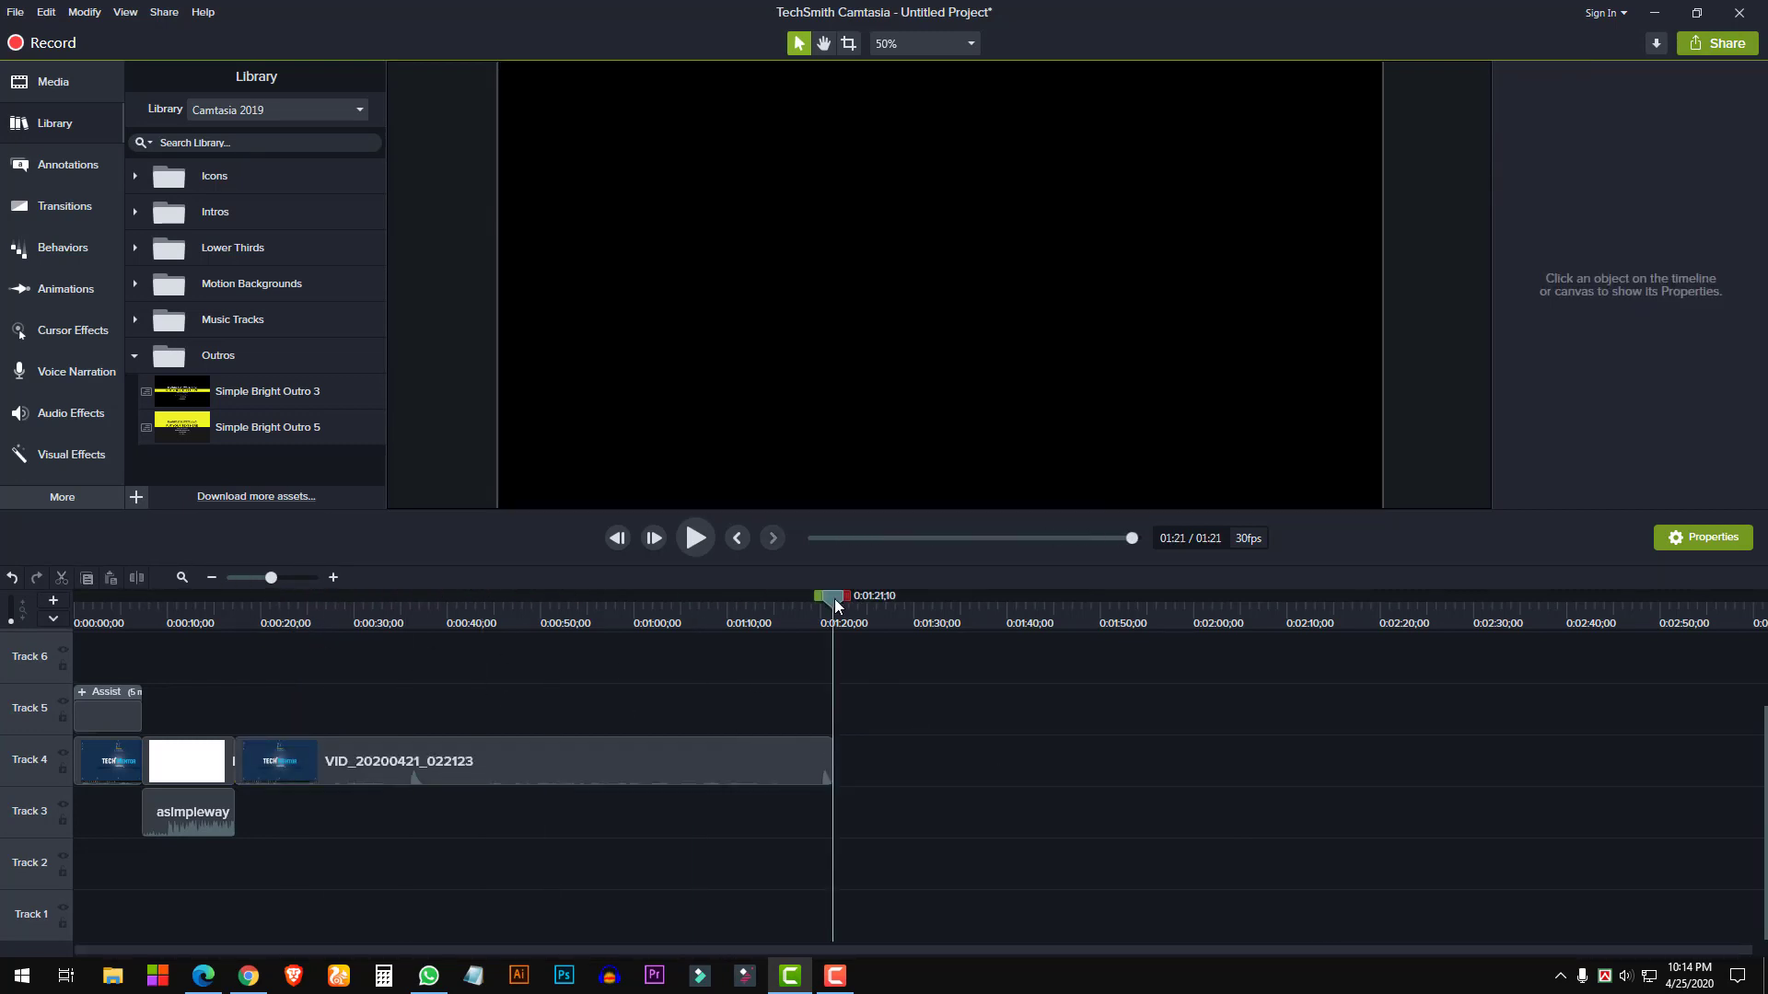
Add Simple Bright Outro 3 to Track 5 over the last seconds of the video and preview it
{"action": "left_click_drag", "start_coordinate": [834, 599], "coordinate": [396, 630]}
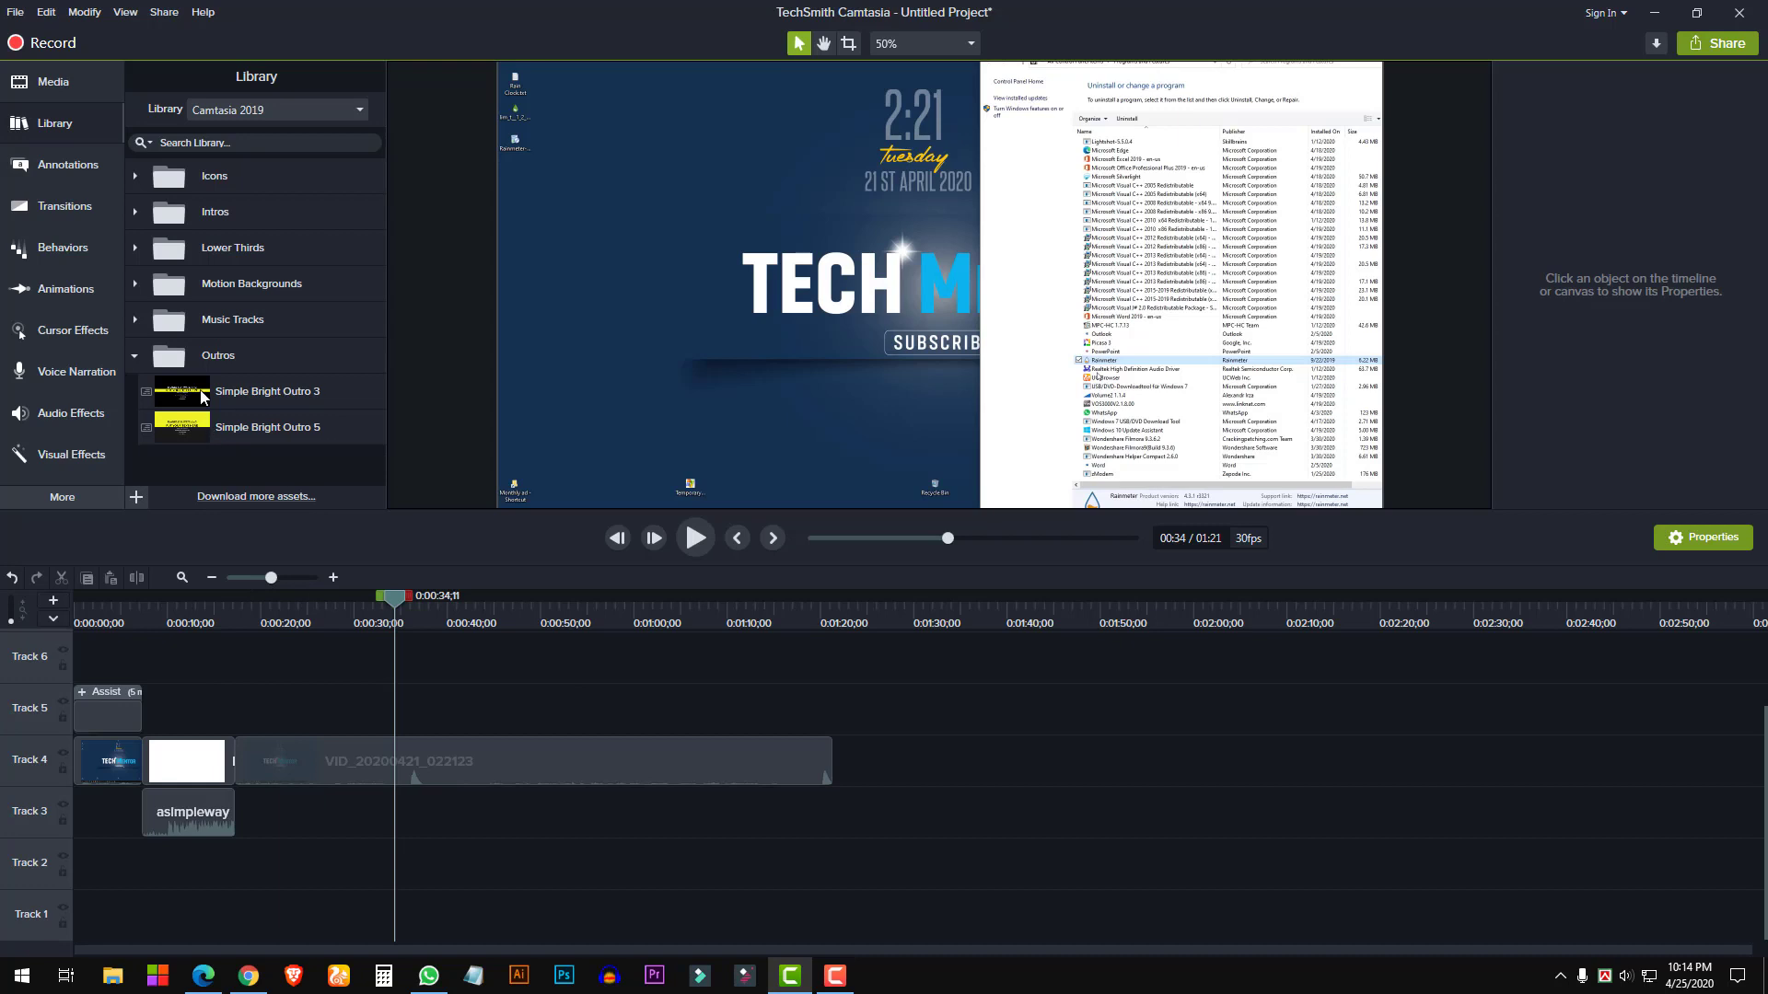
{"action": "left_click_drag", "start_coordinate": [202, 396], "coordinate": [795, 705]}
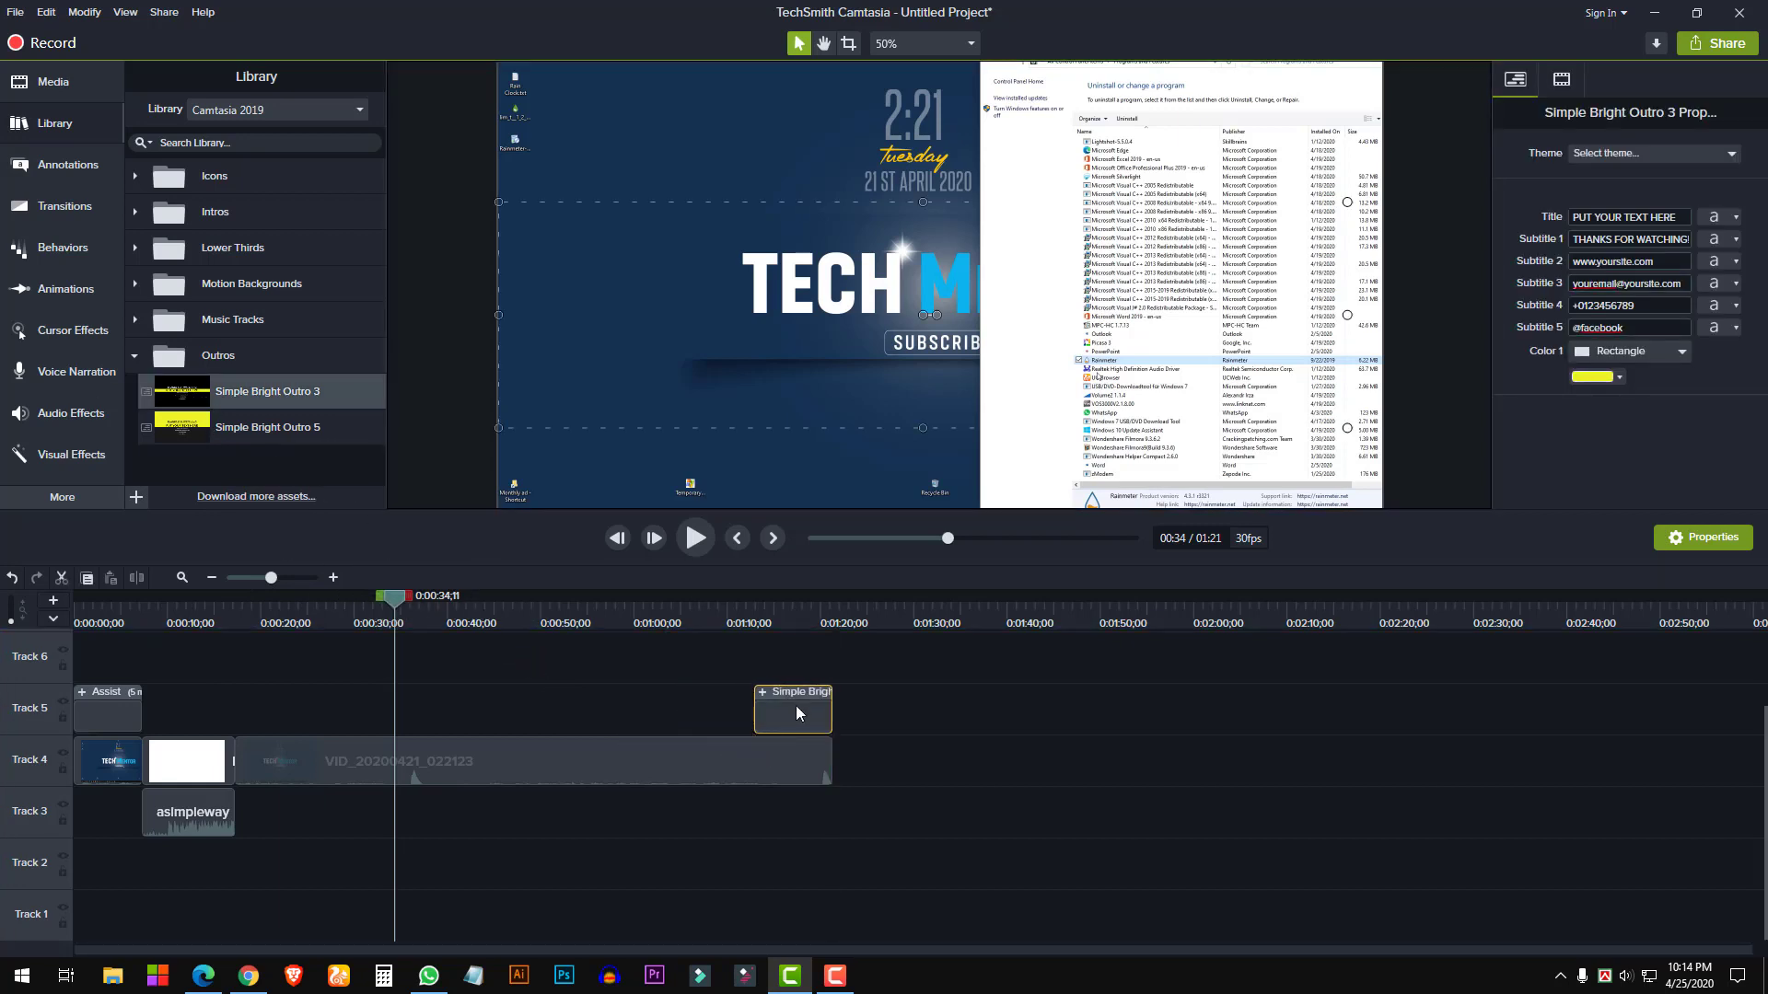
{"action": "key", "text": "space"}
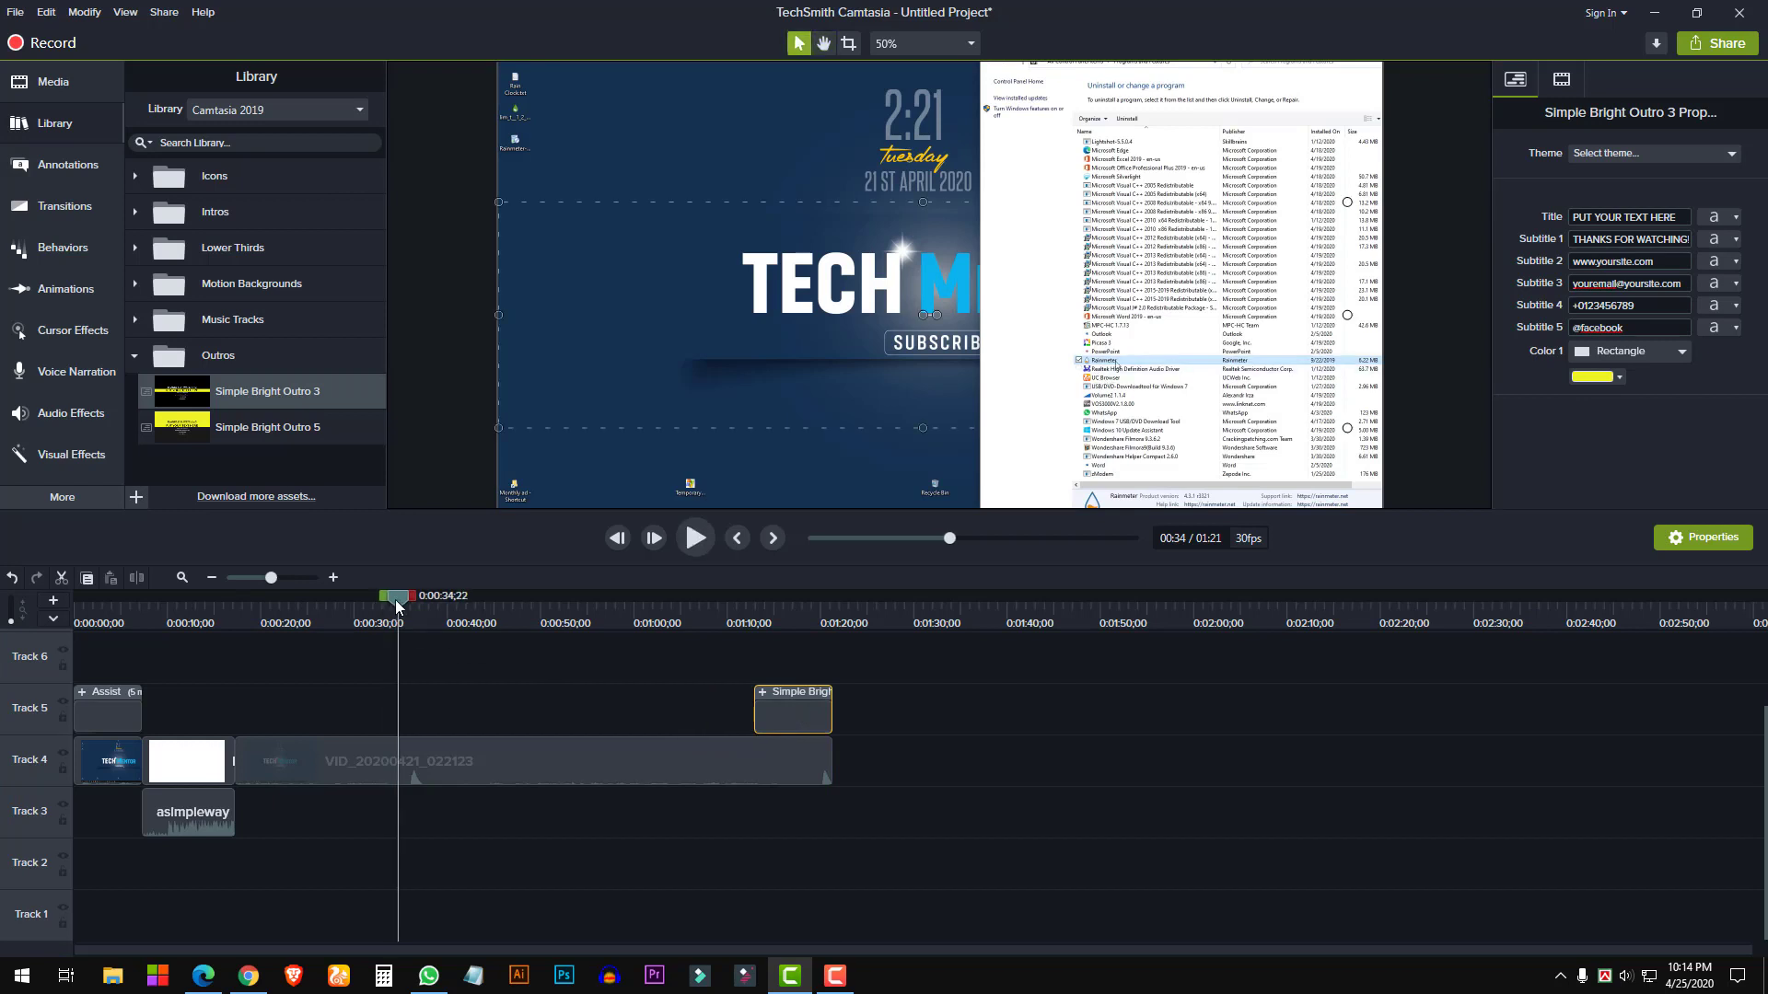
{"action": "left_click_drag", "start_coordinate": [395, 599], "coordinate": [743, 661]}
{"action": "key", "text": "space"}
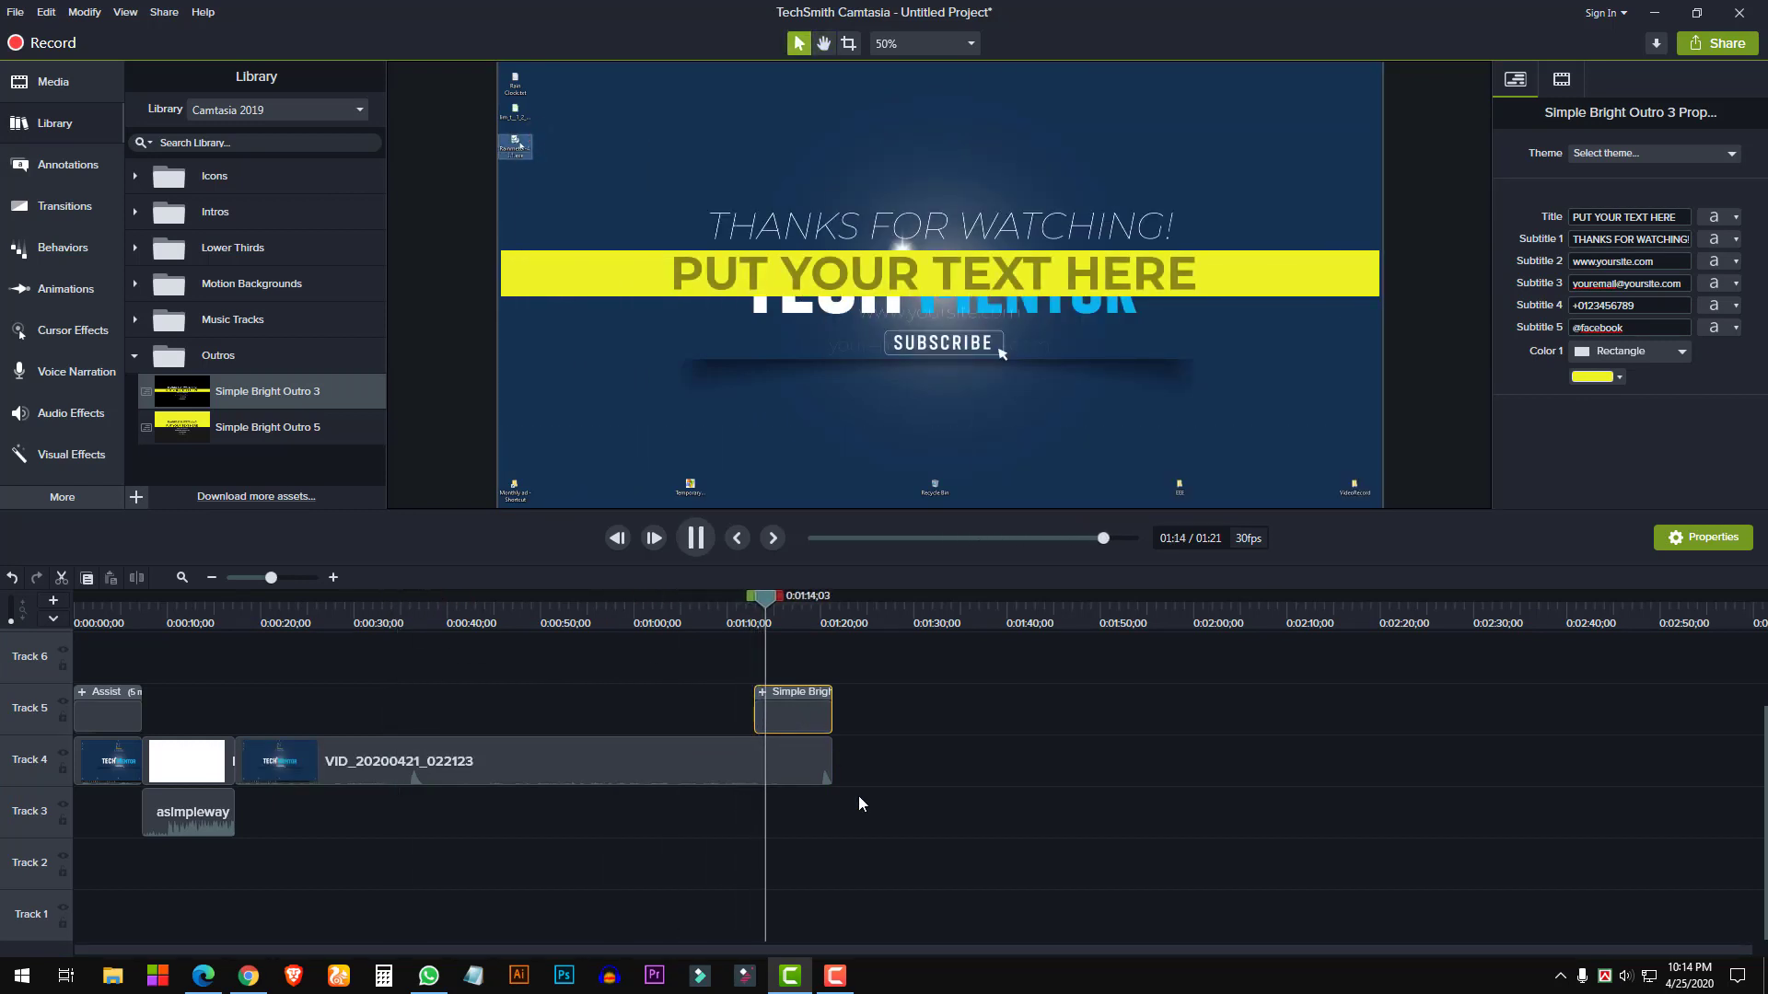
{"action": "key", "text": "space"}
Move the outro on Track 5 so it starts where the main video ends, and play it from just before the join
{"action": "left_click_drag", "start_coordinate": [804, 710], "coordinate": [876, 718]}
{"action": "key", "text": "space"}
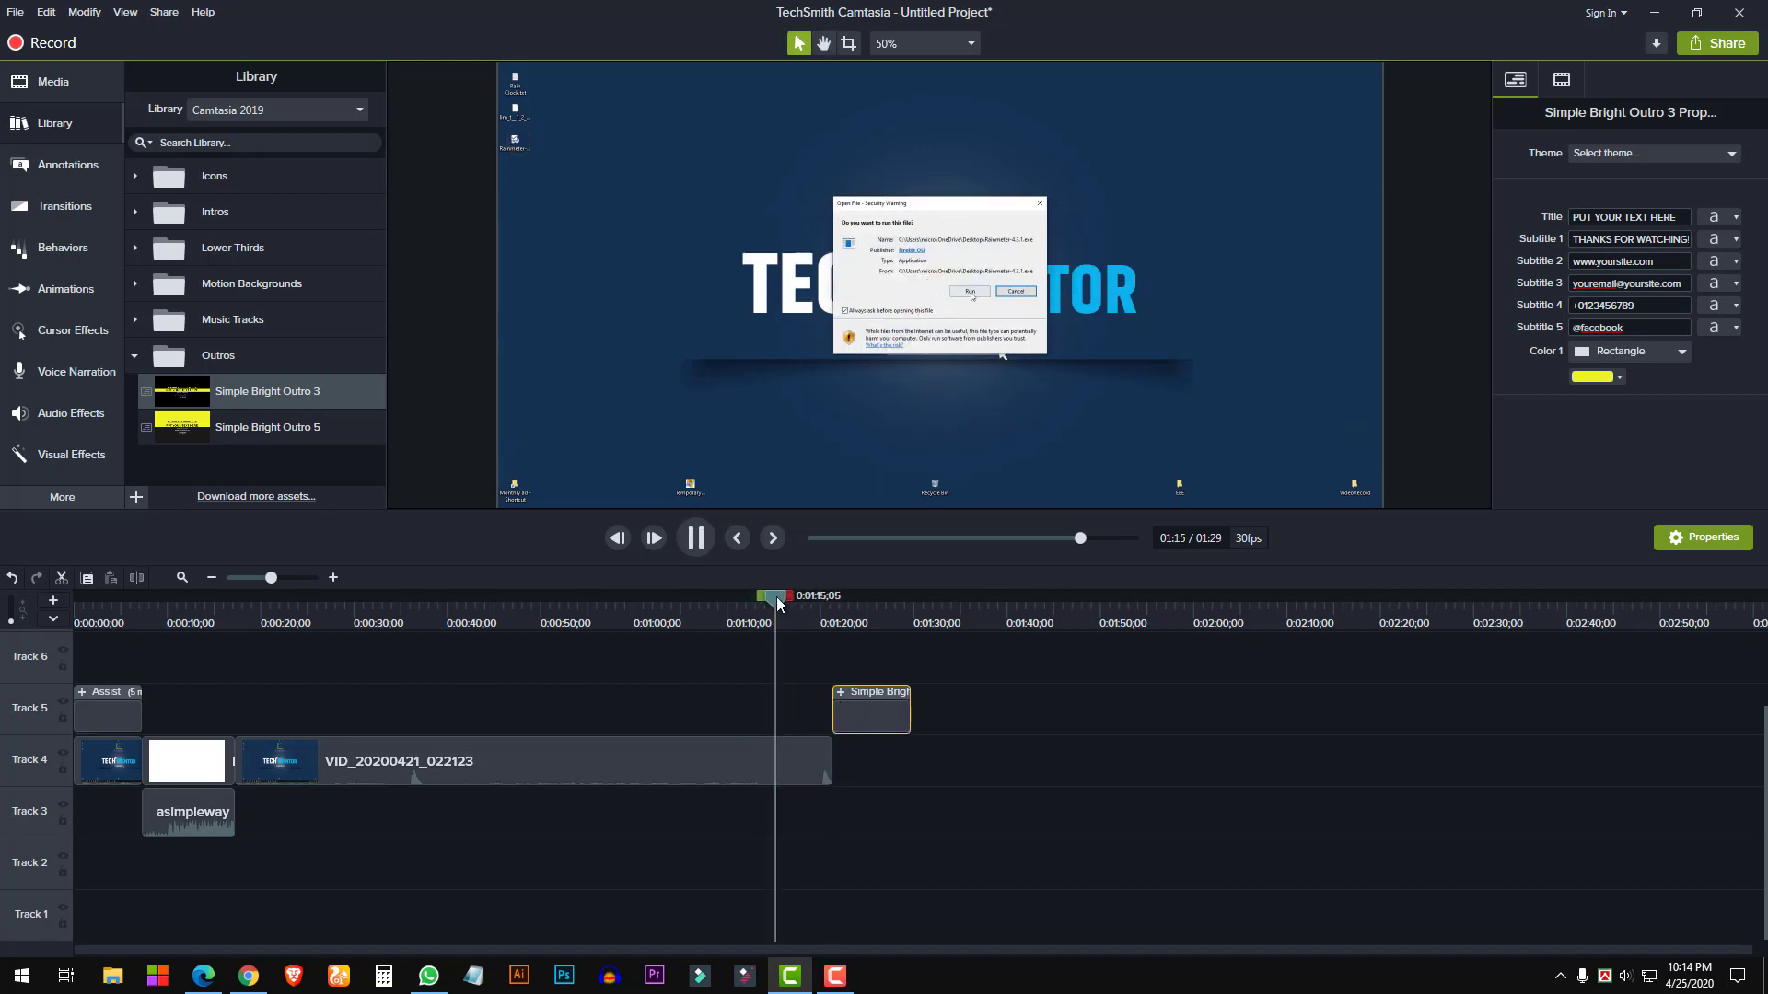
{"action": "left_click_drag", "start_coordinate": [776, 598], "coordinate": [821, 600]}
{"action": "key", "text": "space"}
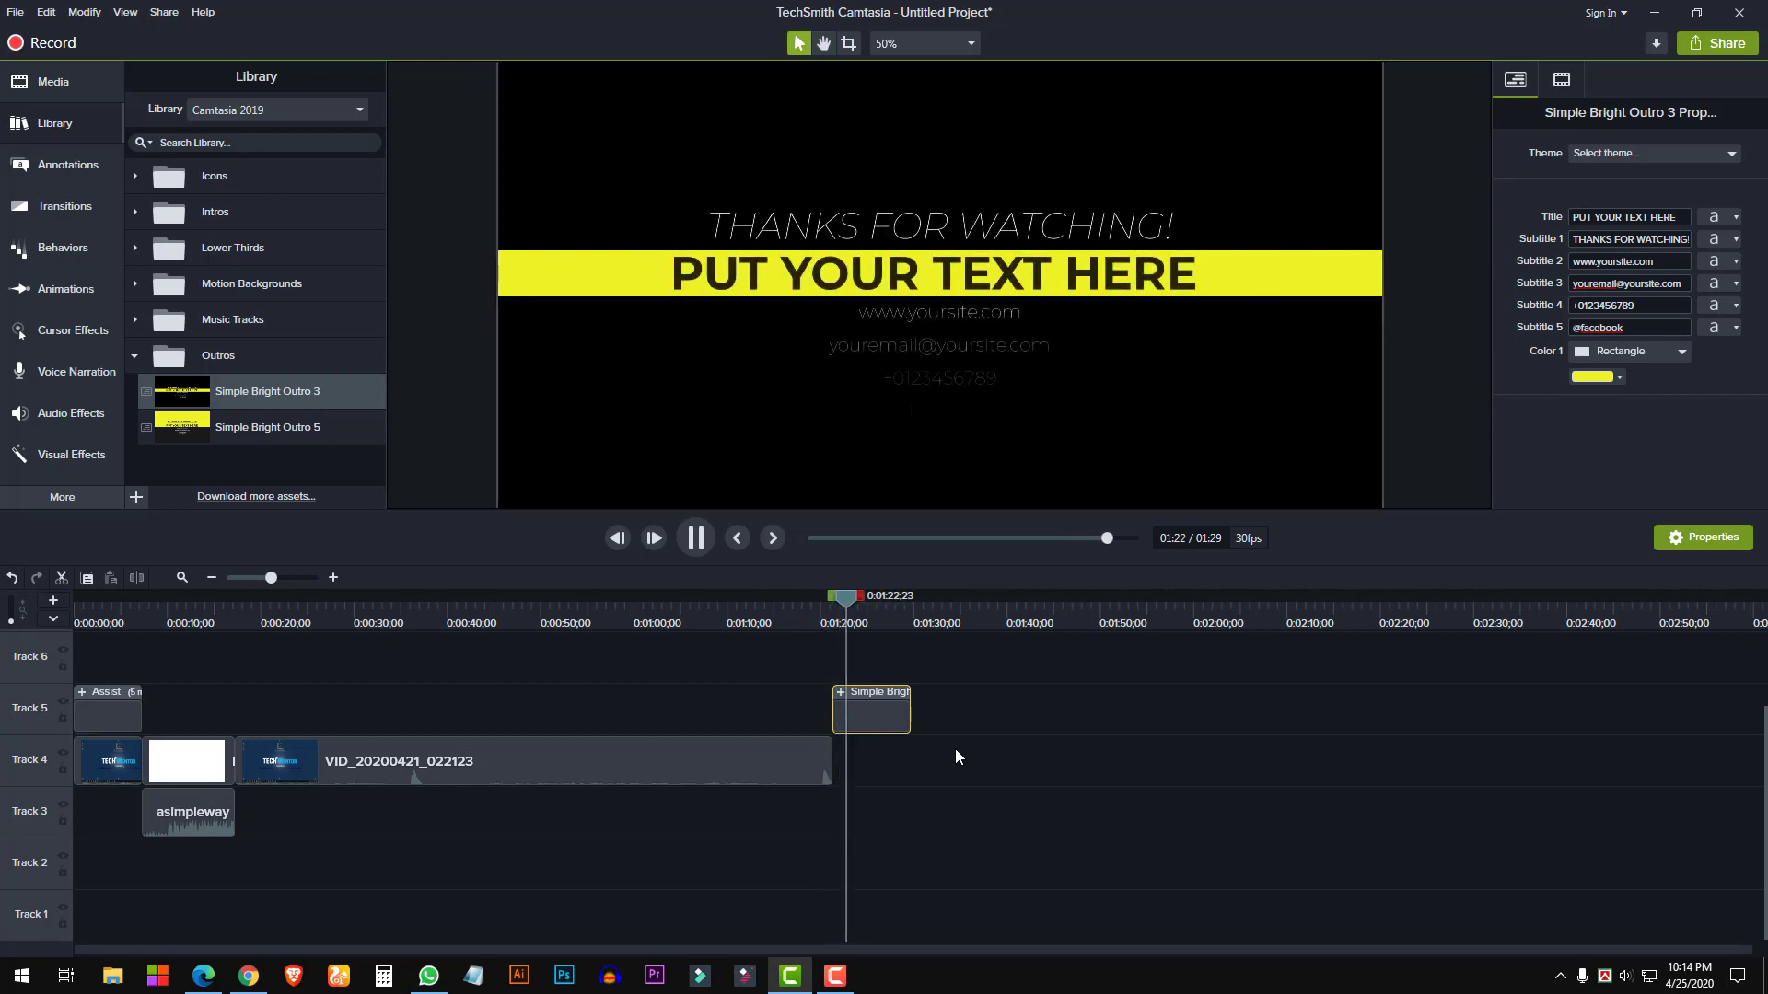
{"action": "key", "text": "space"}
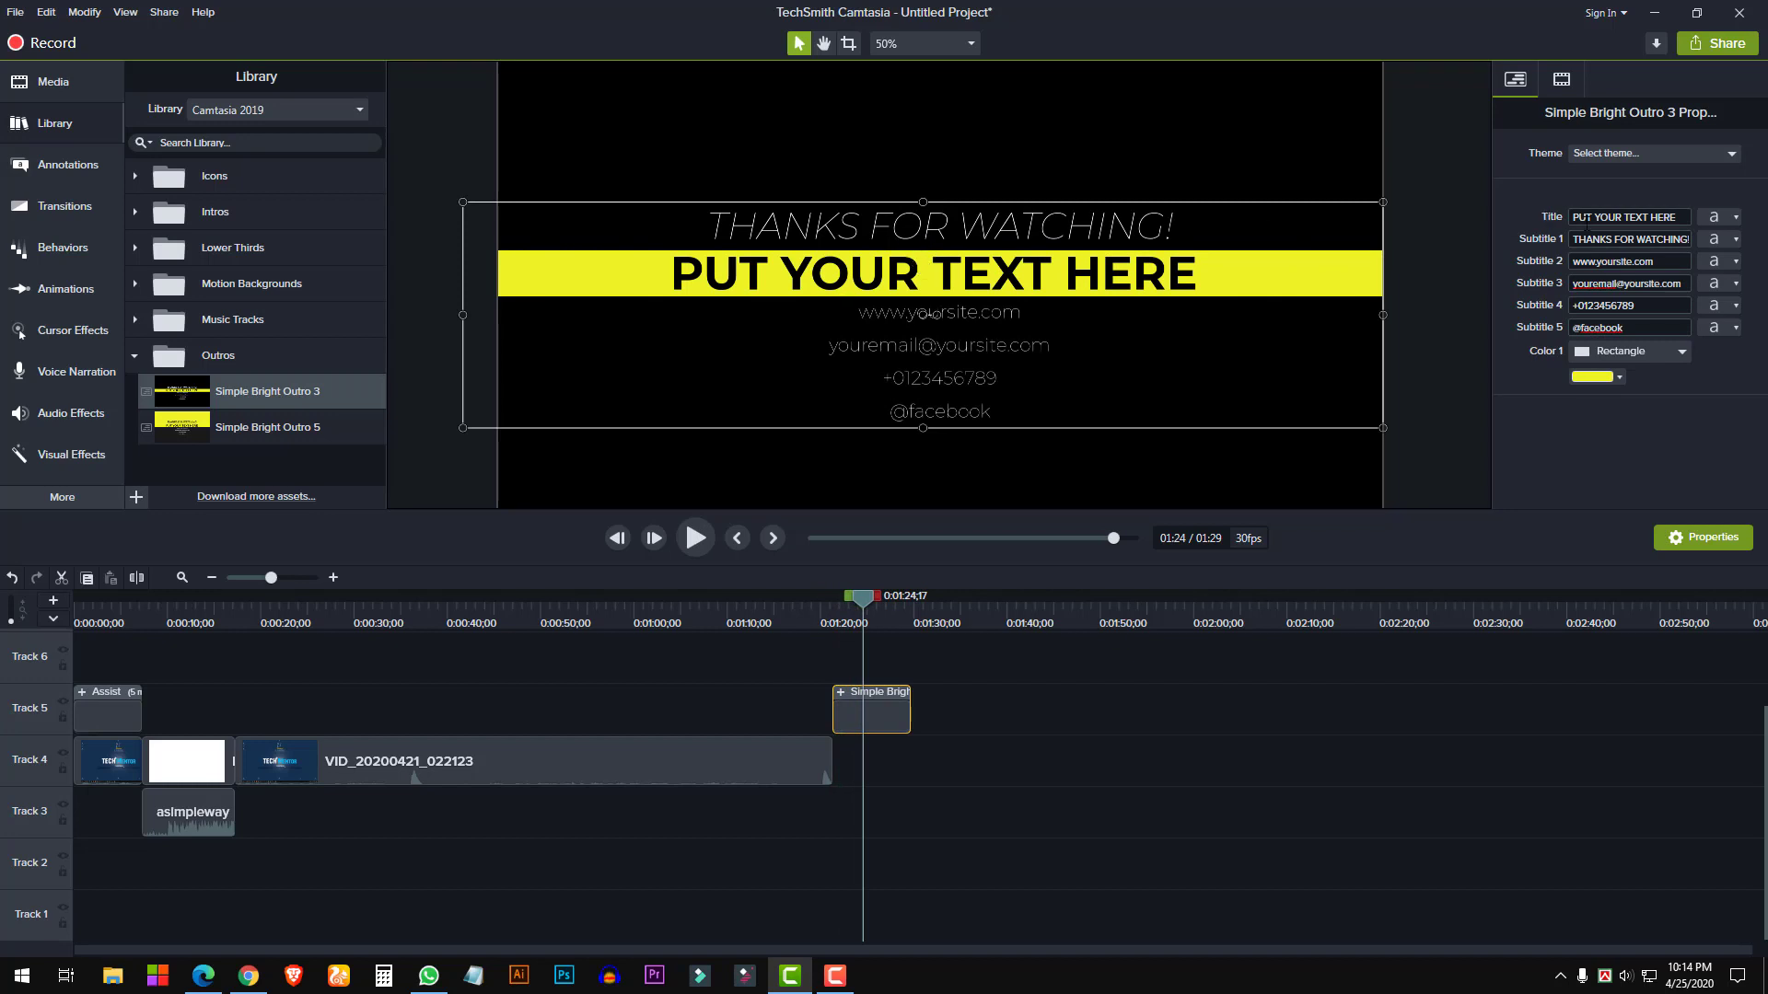
Set the outro's title text to "Tech MEntor"
{"action": "left_click", "coordinate": [1589, 221]}
{"action": "type", "text": "Tech MEntor"}
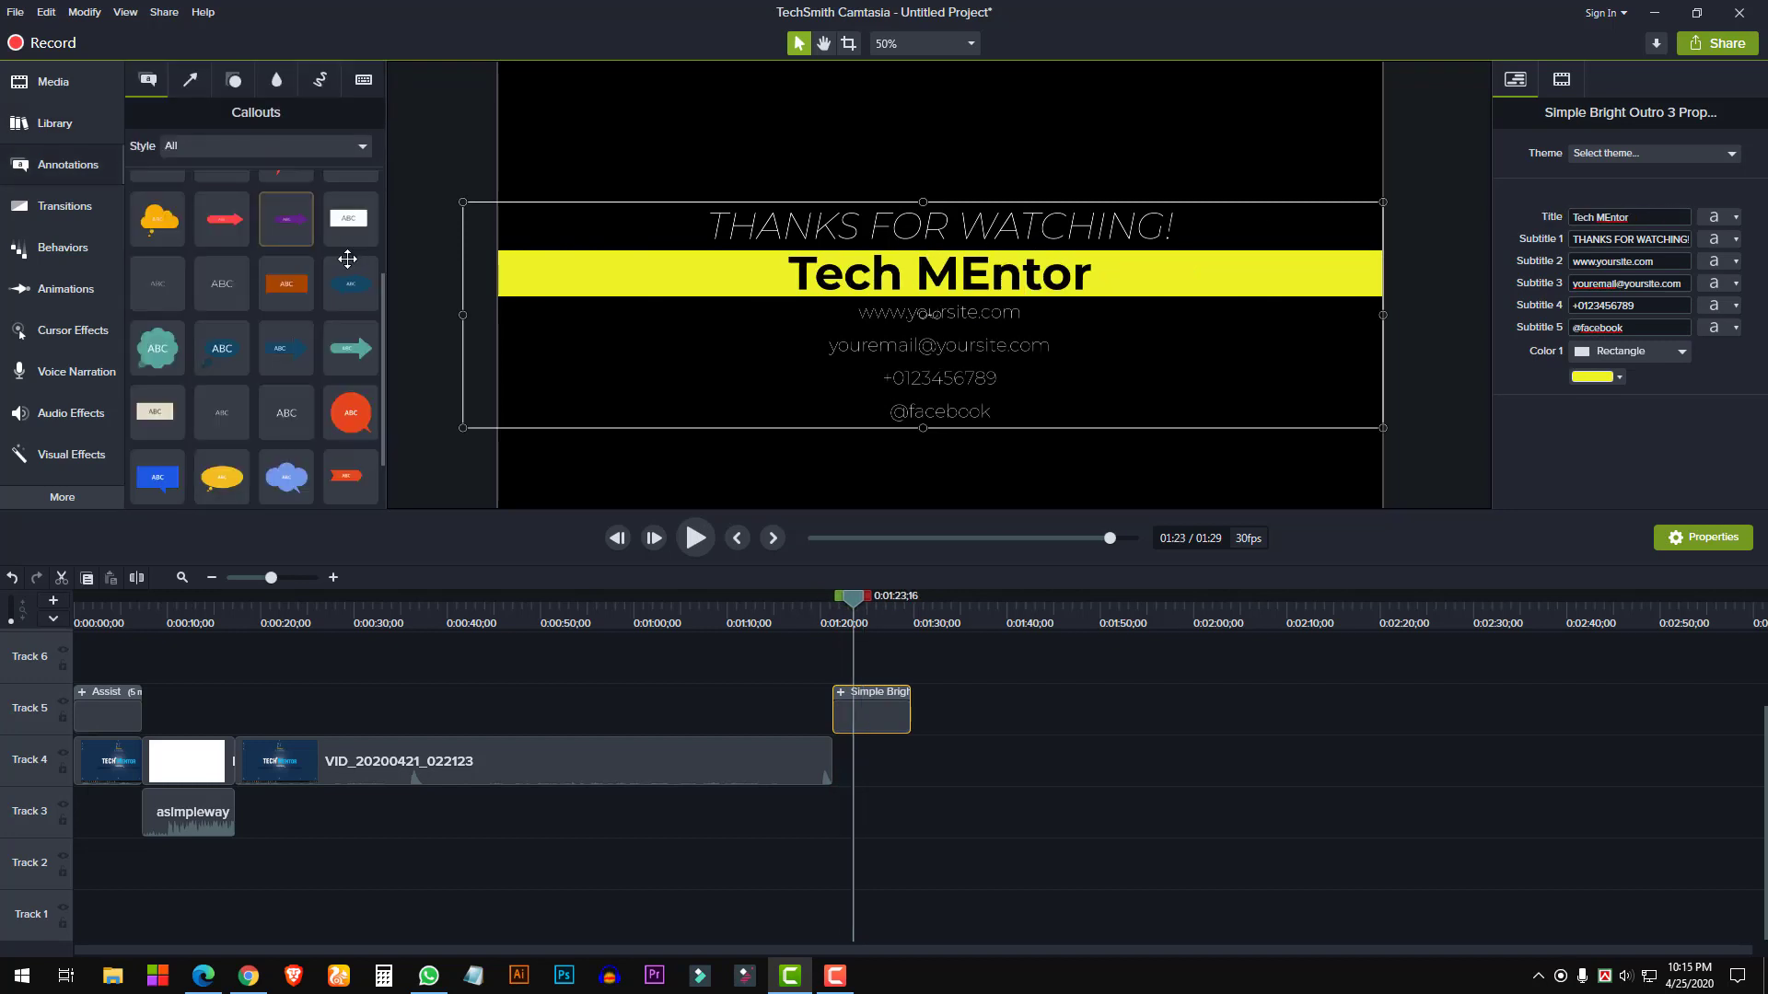
Add a round red speech-bubble callout beside the video's logo at 0:00:24;03 and enter the person's first name as its text
{"action": "left_click_drag", "start_coordinate": [866, 604], "coordinate": [302, 644]}
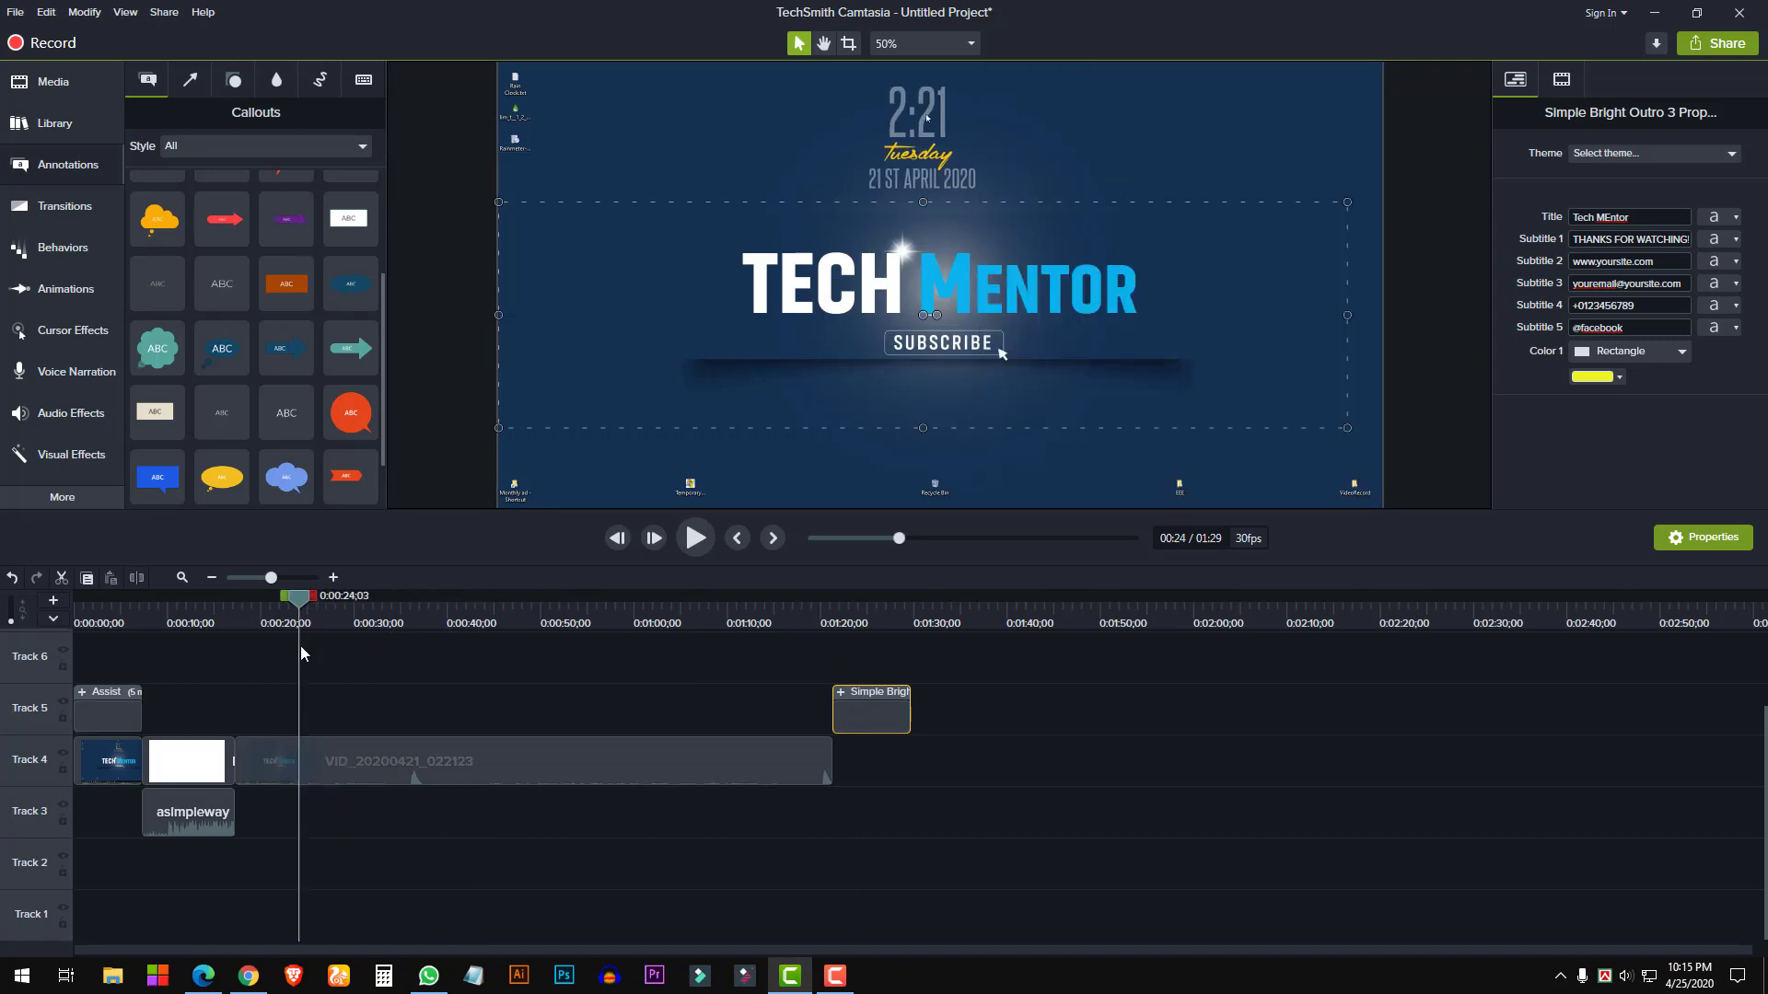
{"action": "left_click", "coordinate": [712, 324]}
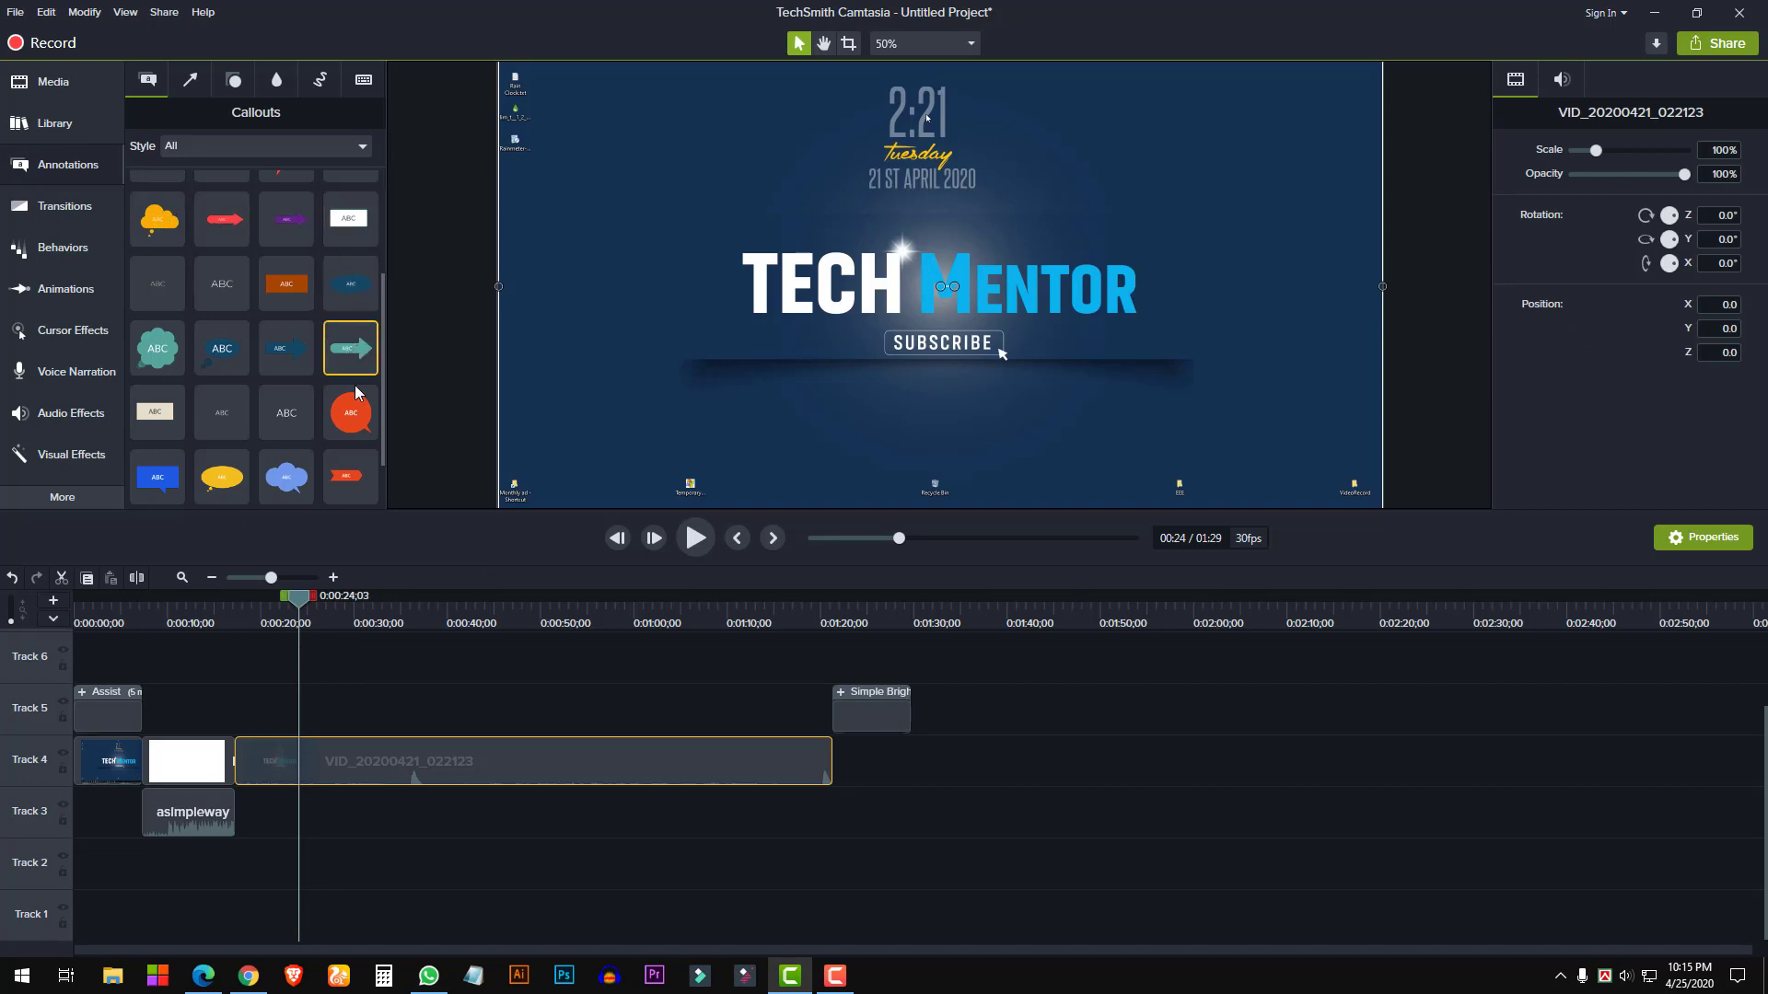
{"action": "left_click_drag", "start_coordinate": [355, 393], "coordinate": [599, 323]}
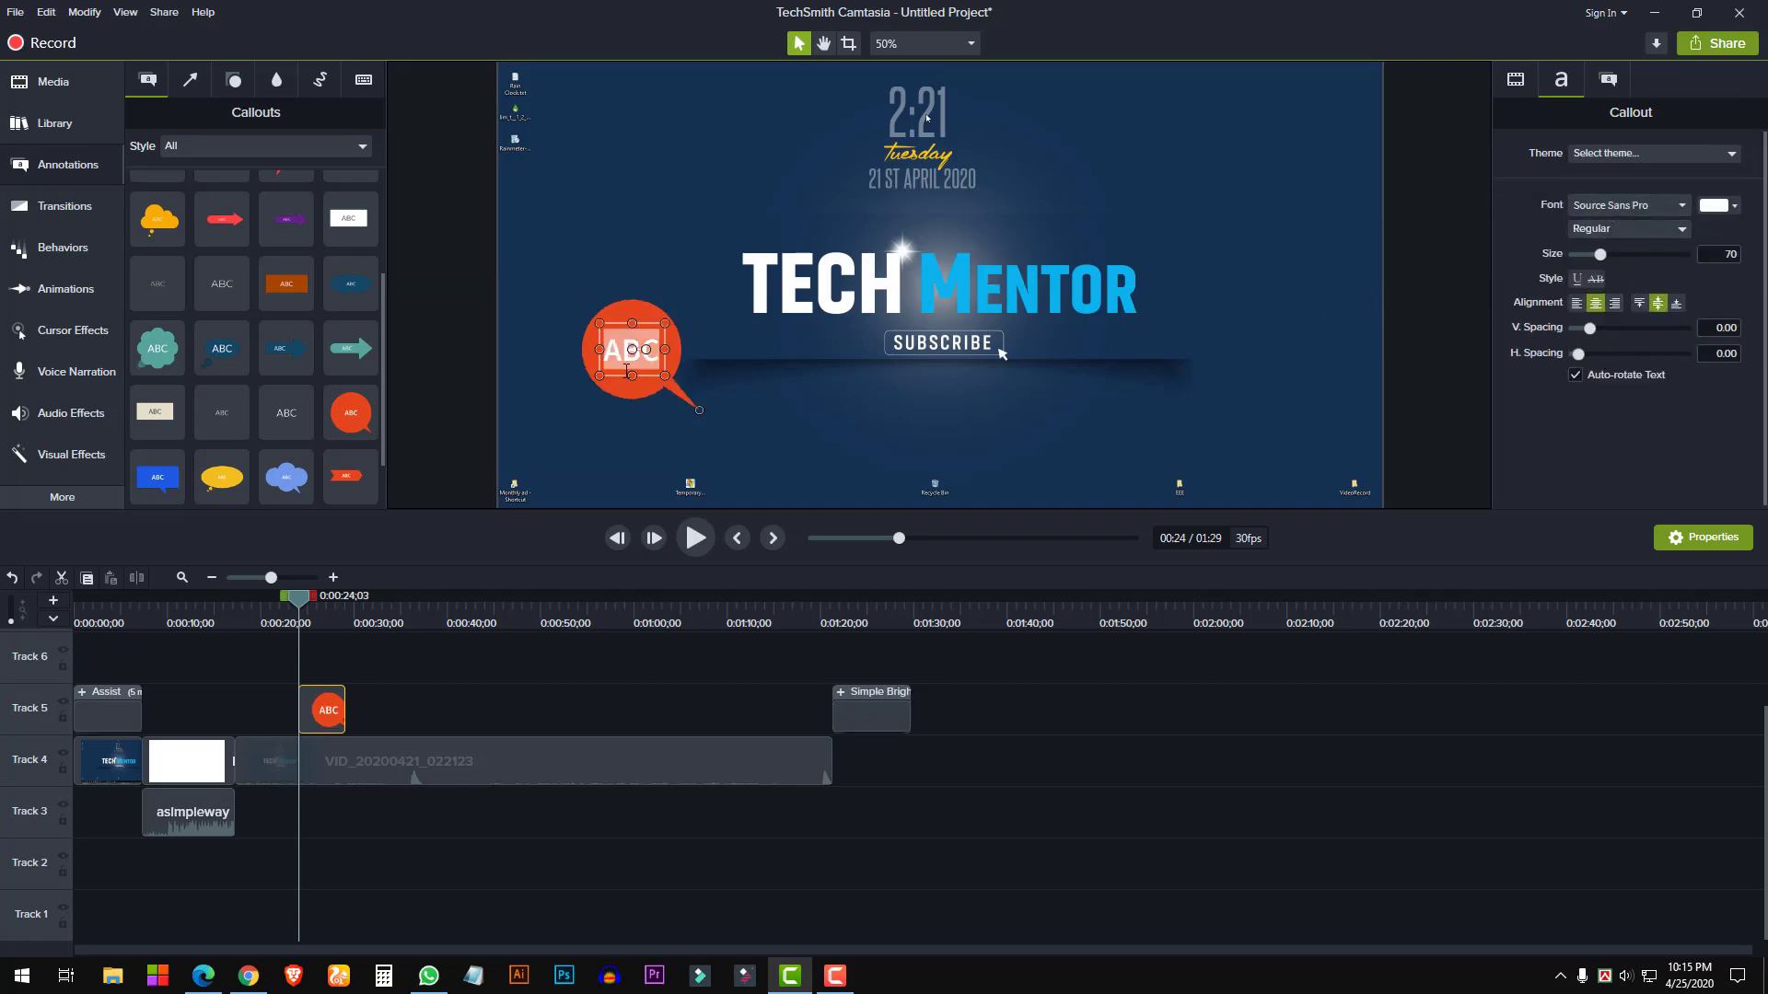
{"action": "type", "text": "EKram"}
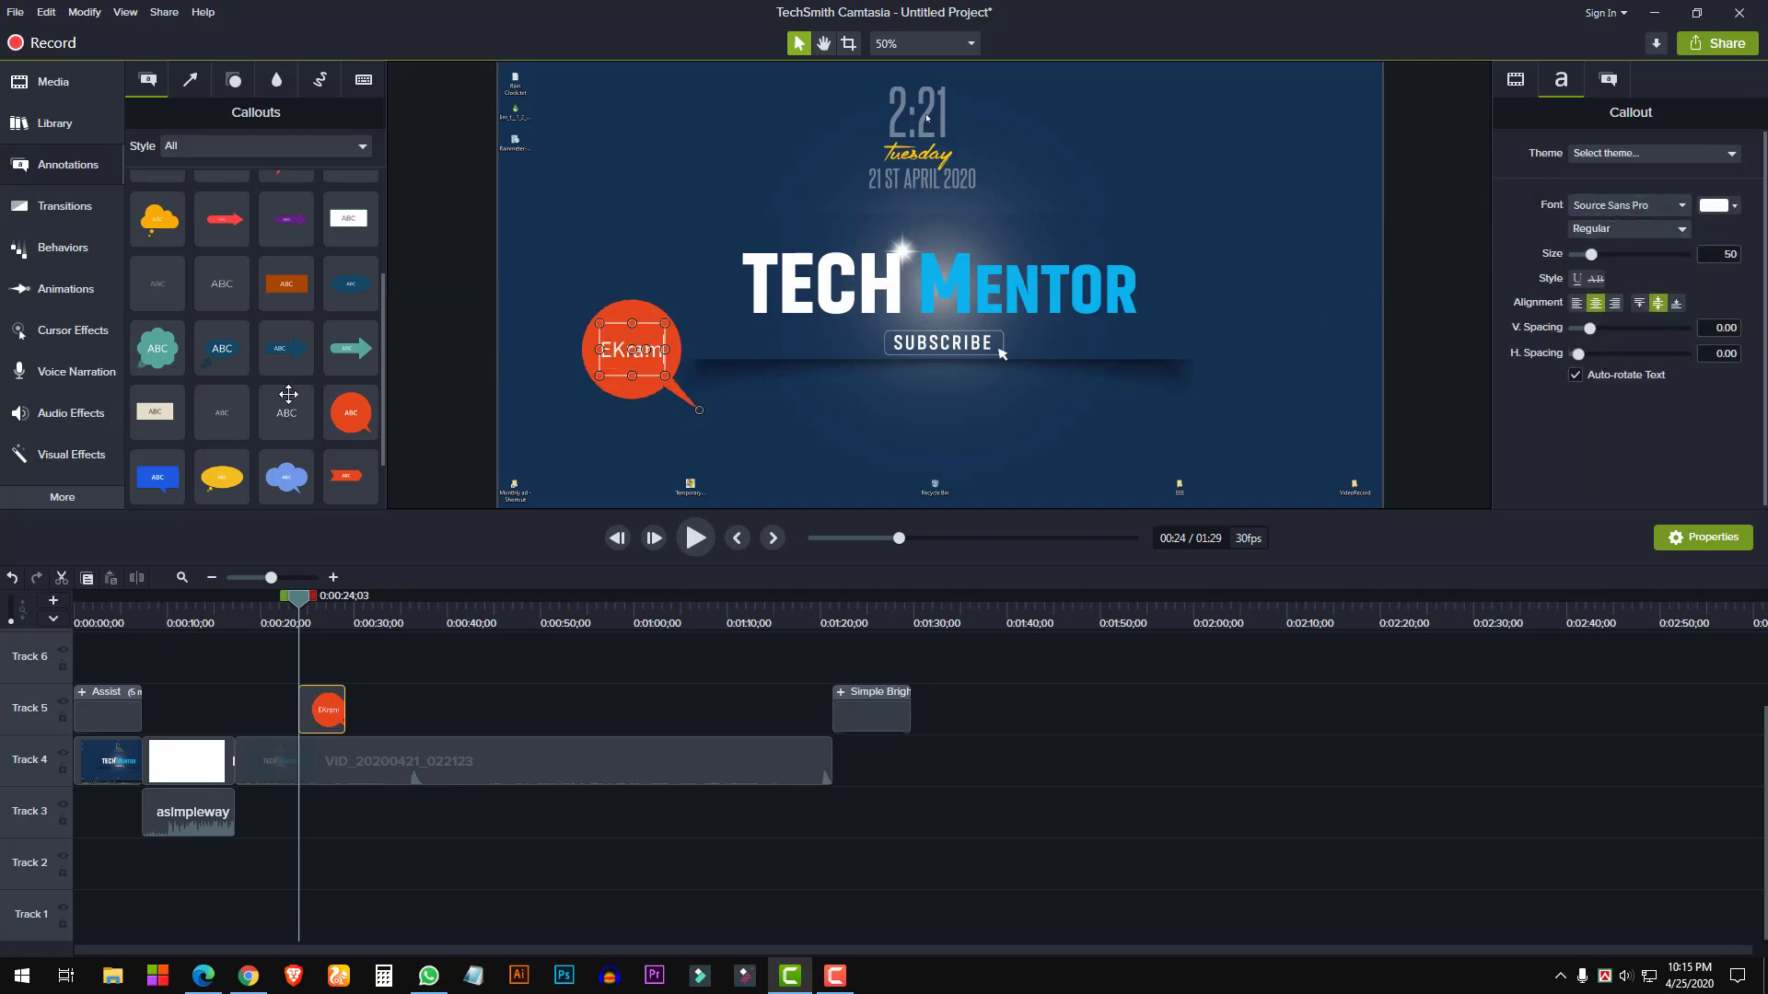
Add the Fold transition to both ends of the VID_20200421_022123 clip on Track 4 and preview the join at its start
{"action": "left_click", "coordinate": [66, 206]}
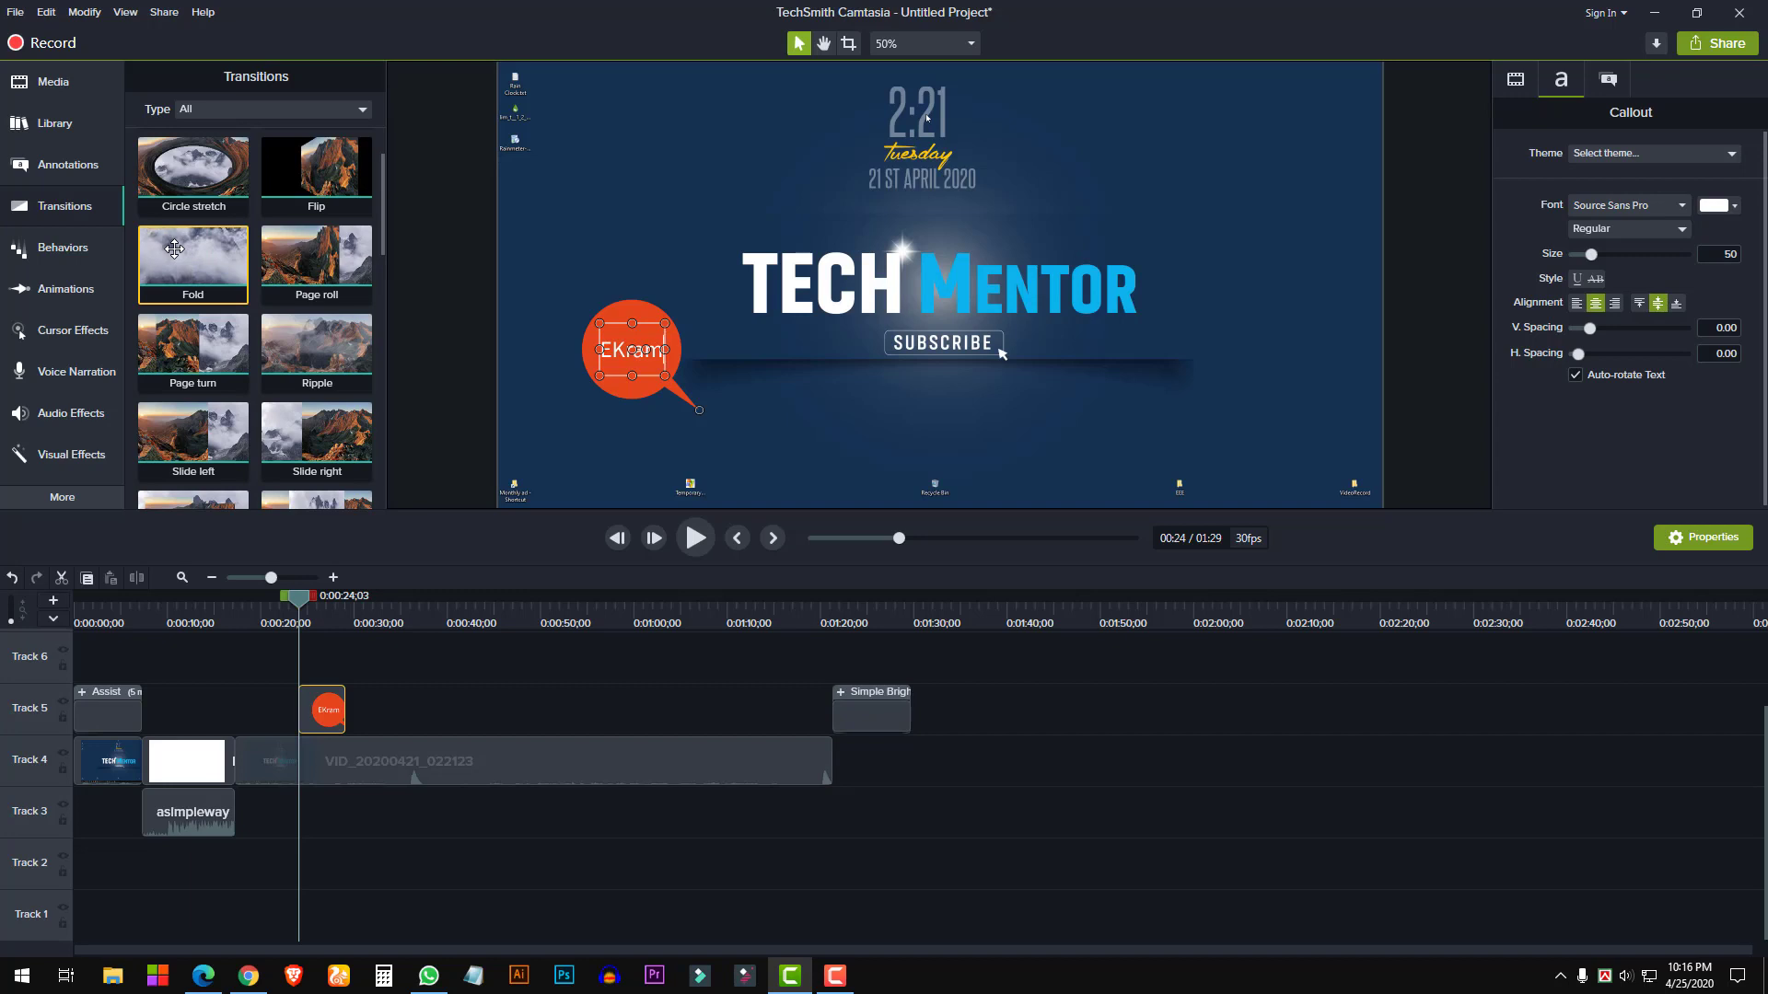
{"action": "left_click_drag", "start_coordinate": [244, 295], "coordinate": [433, 764]}
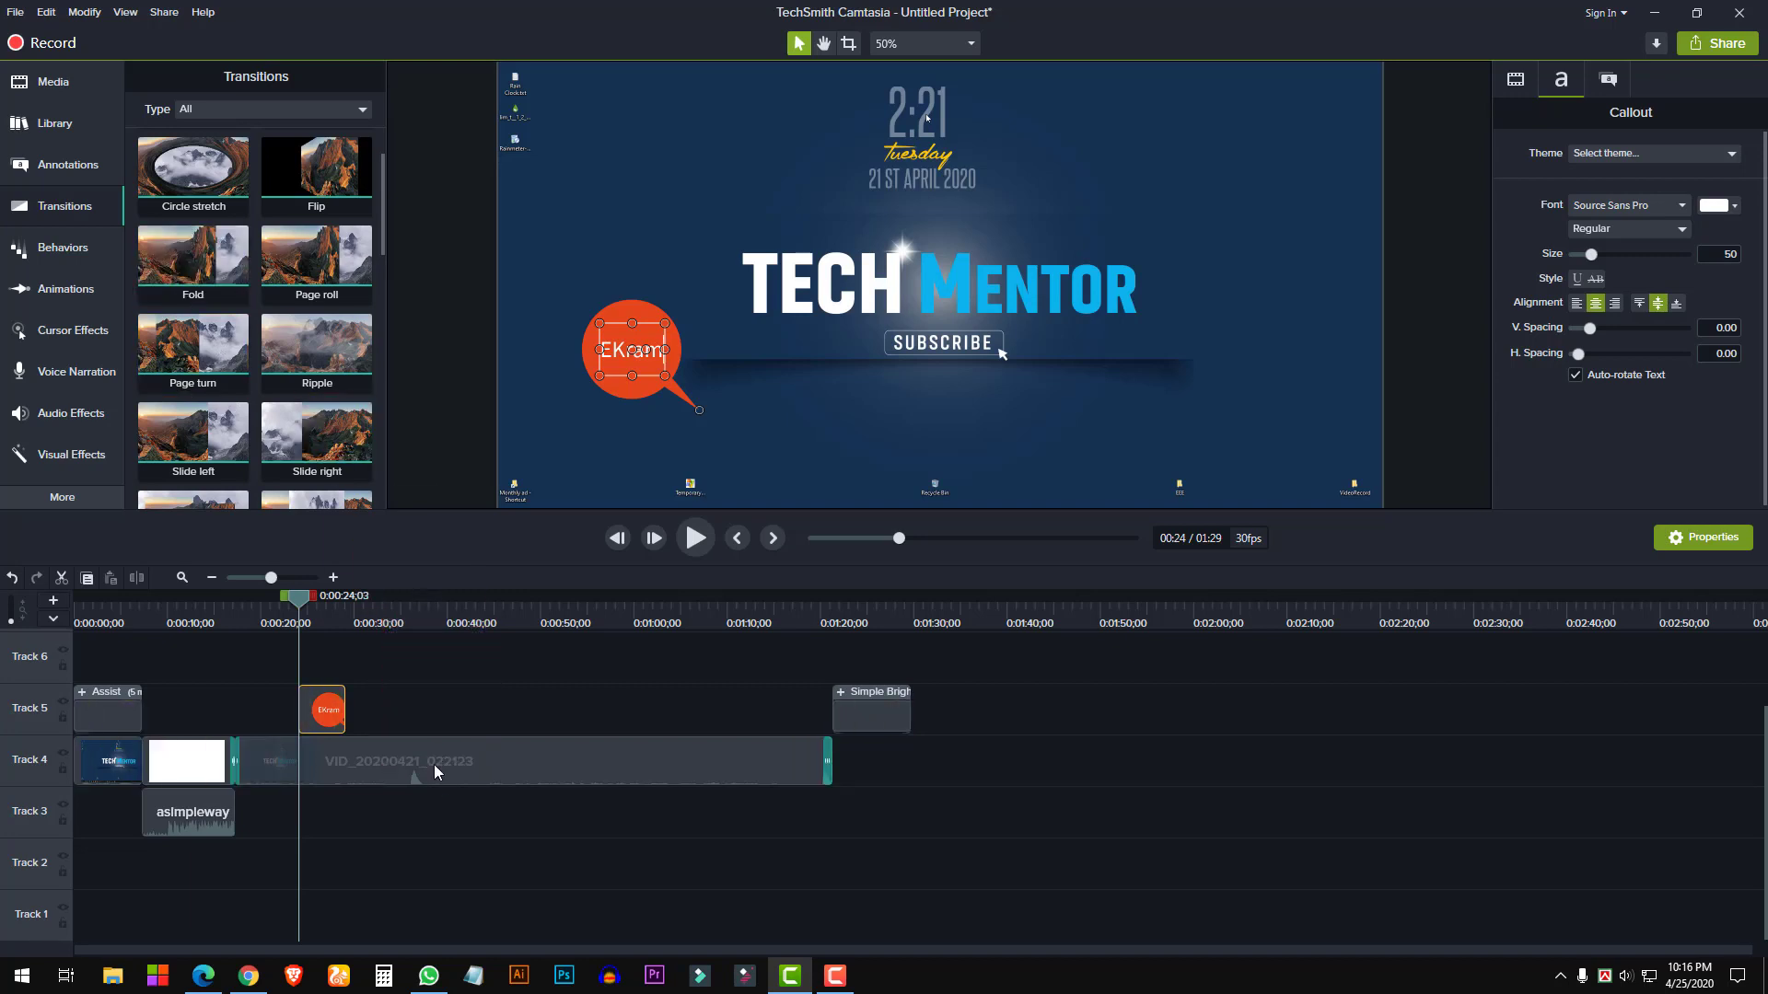
{"action": "left_click_drag", "start_coordinate": [294, 600], "coordinate": [216, 621]}
{"action": "key", "text": "space"}
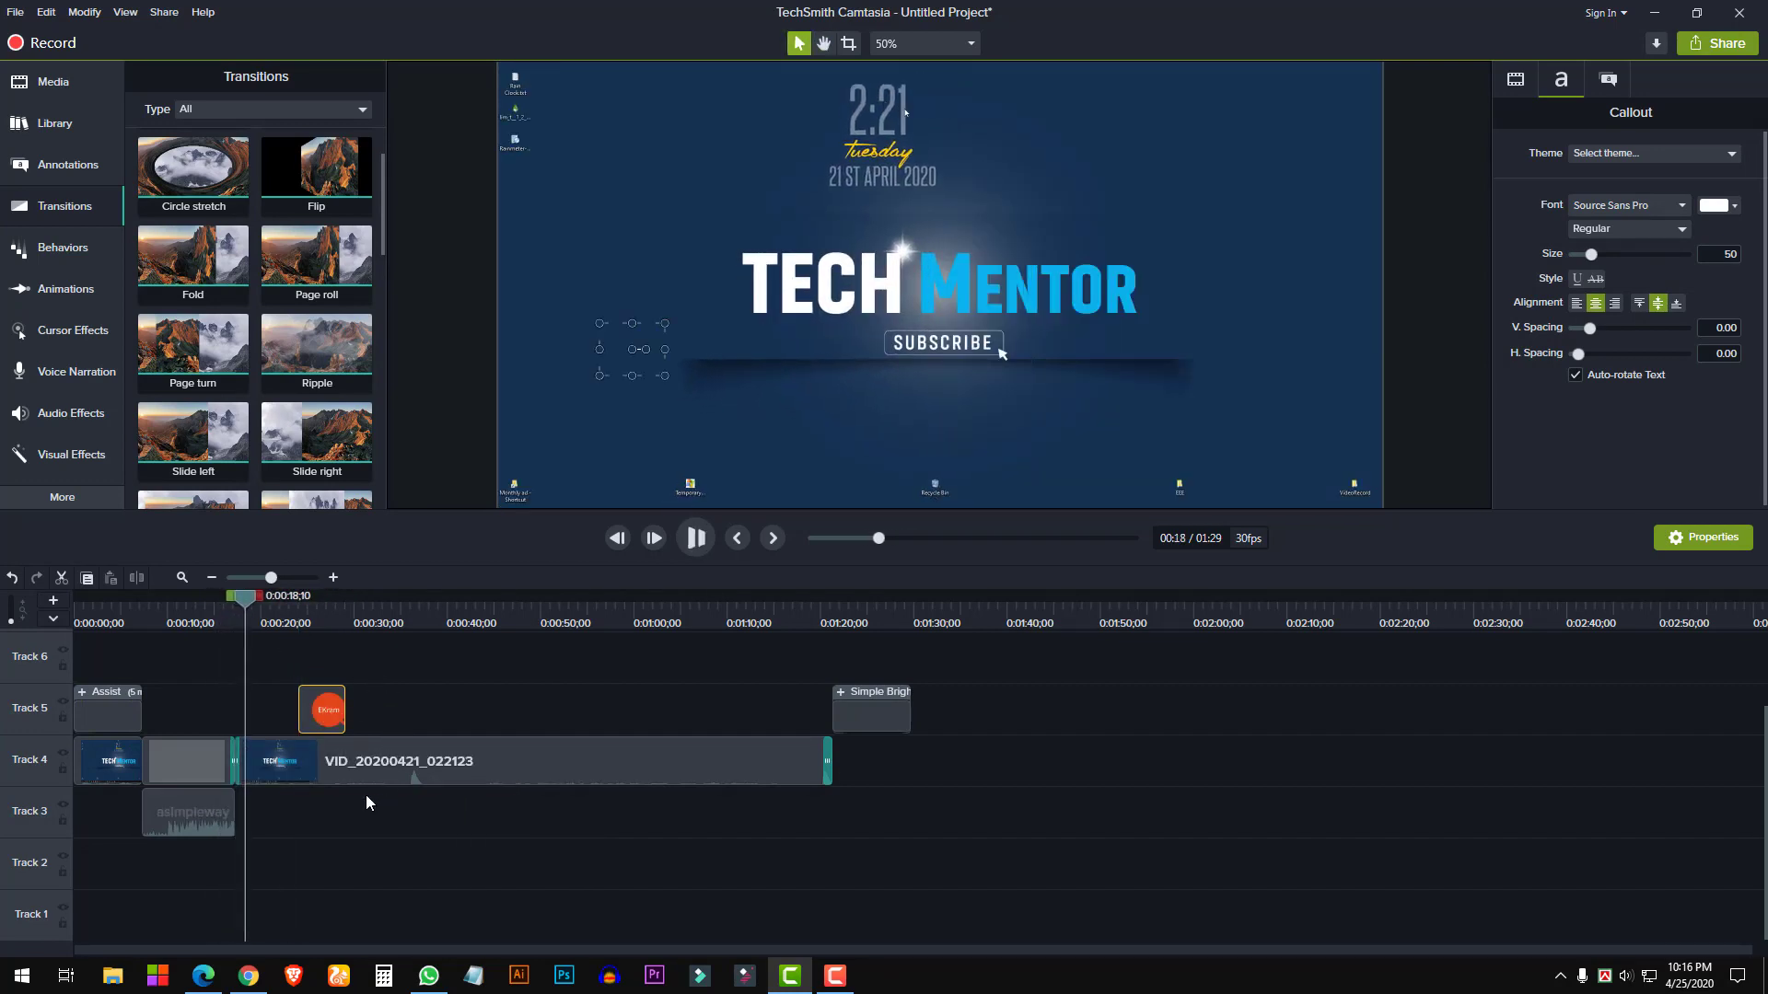
{"action": "key", "text": "space"}
{"action": "left_click", "coordinate": [231, 605]}
{"action": "left_click_drag", "start_coordinate": [231, 605], "coordinate": [225, 604]}
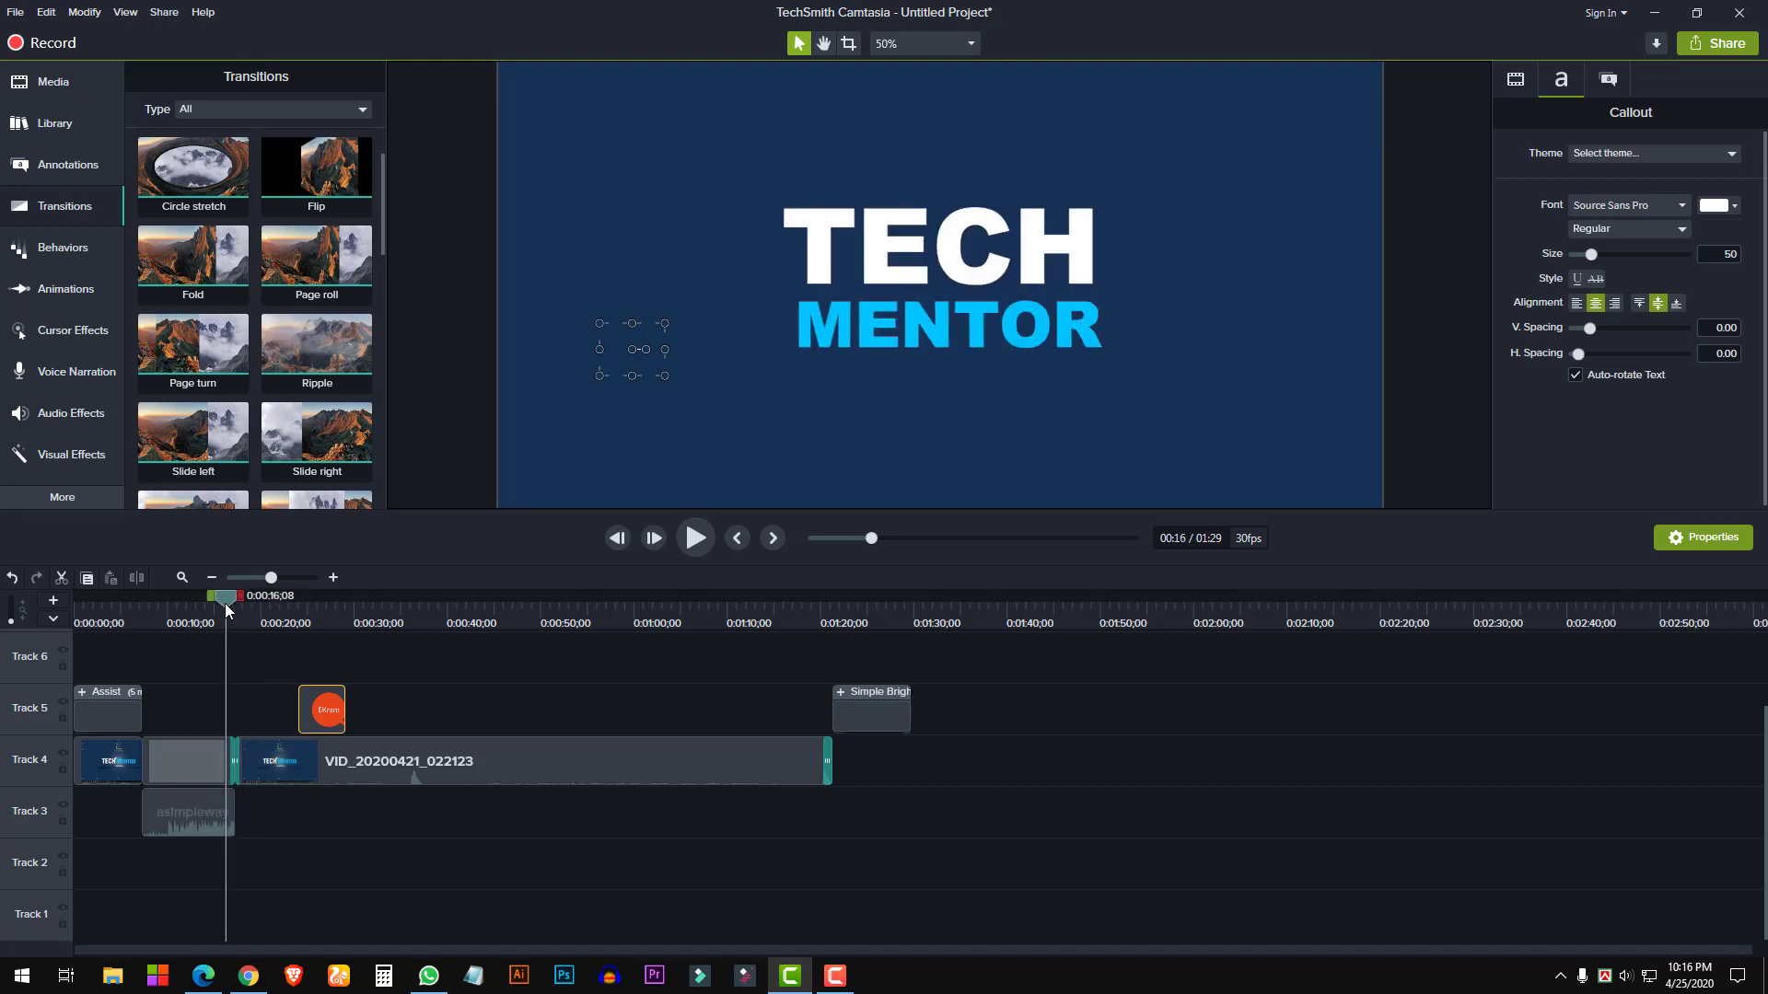
{"action": "key", "text": "space"}
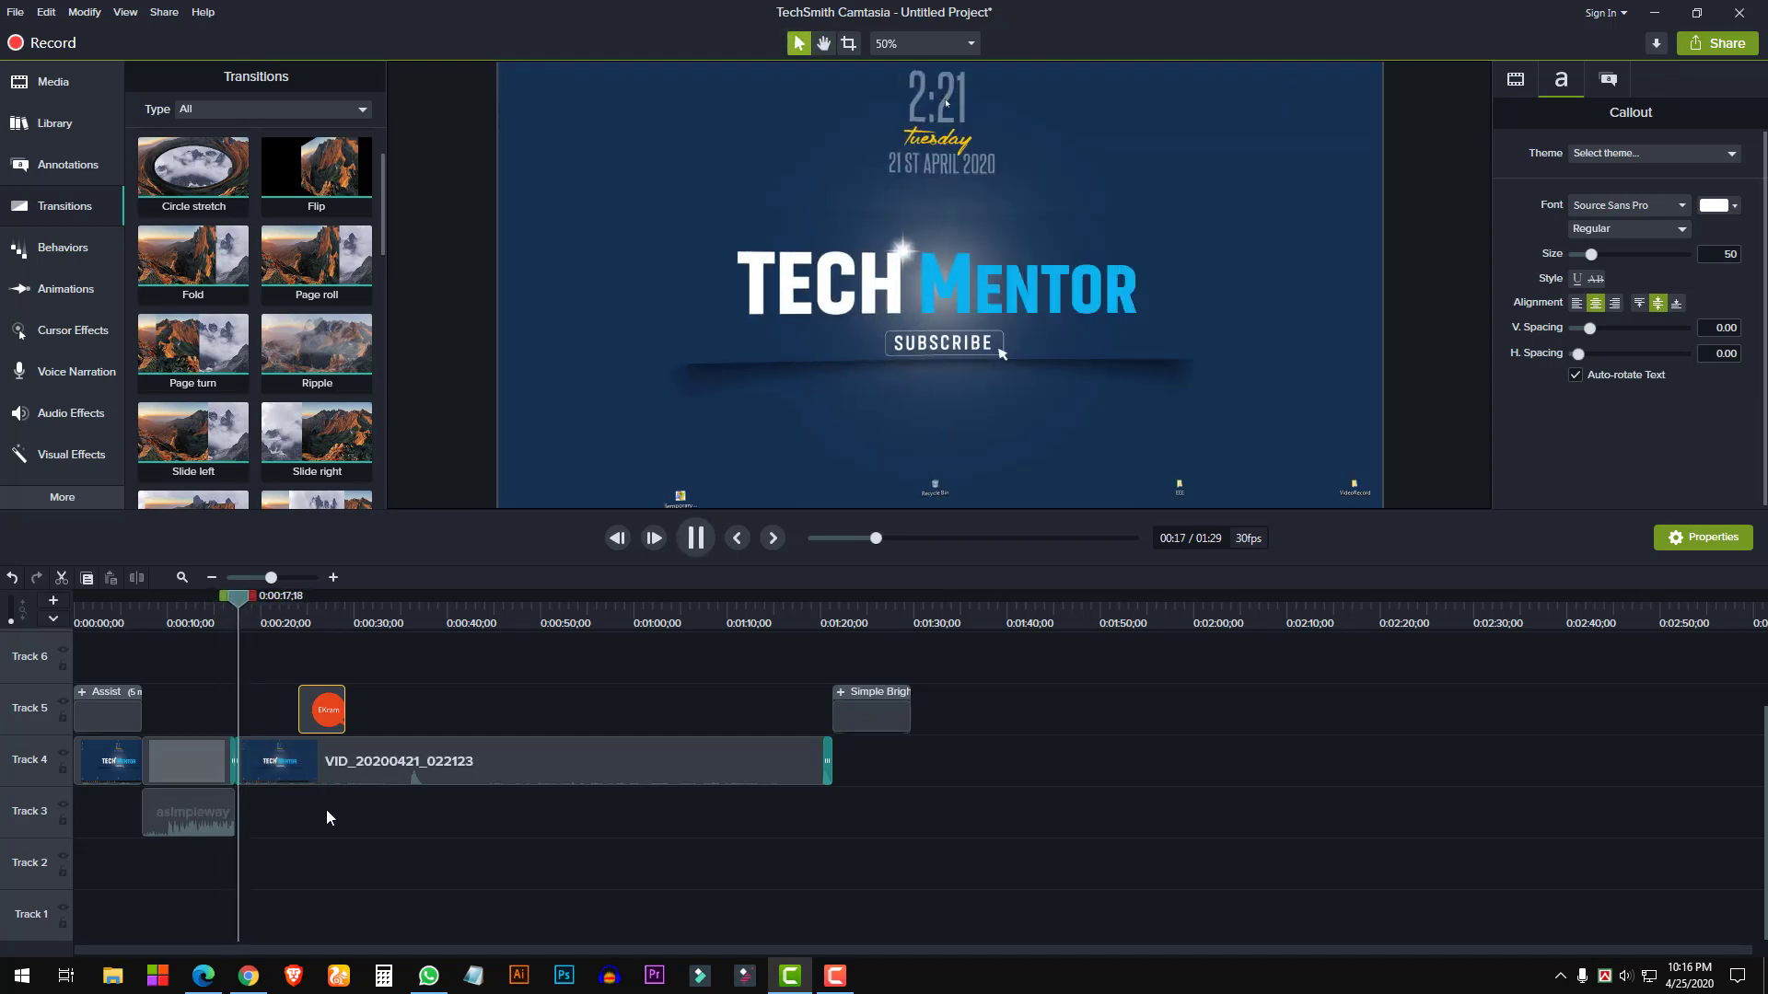
{"action": "key", "text": "space"}
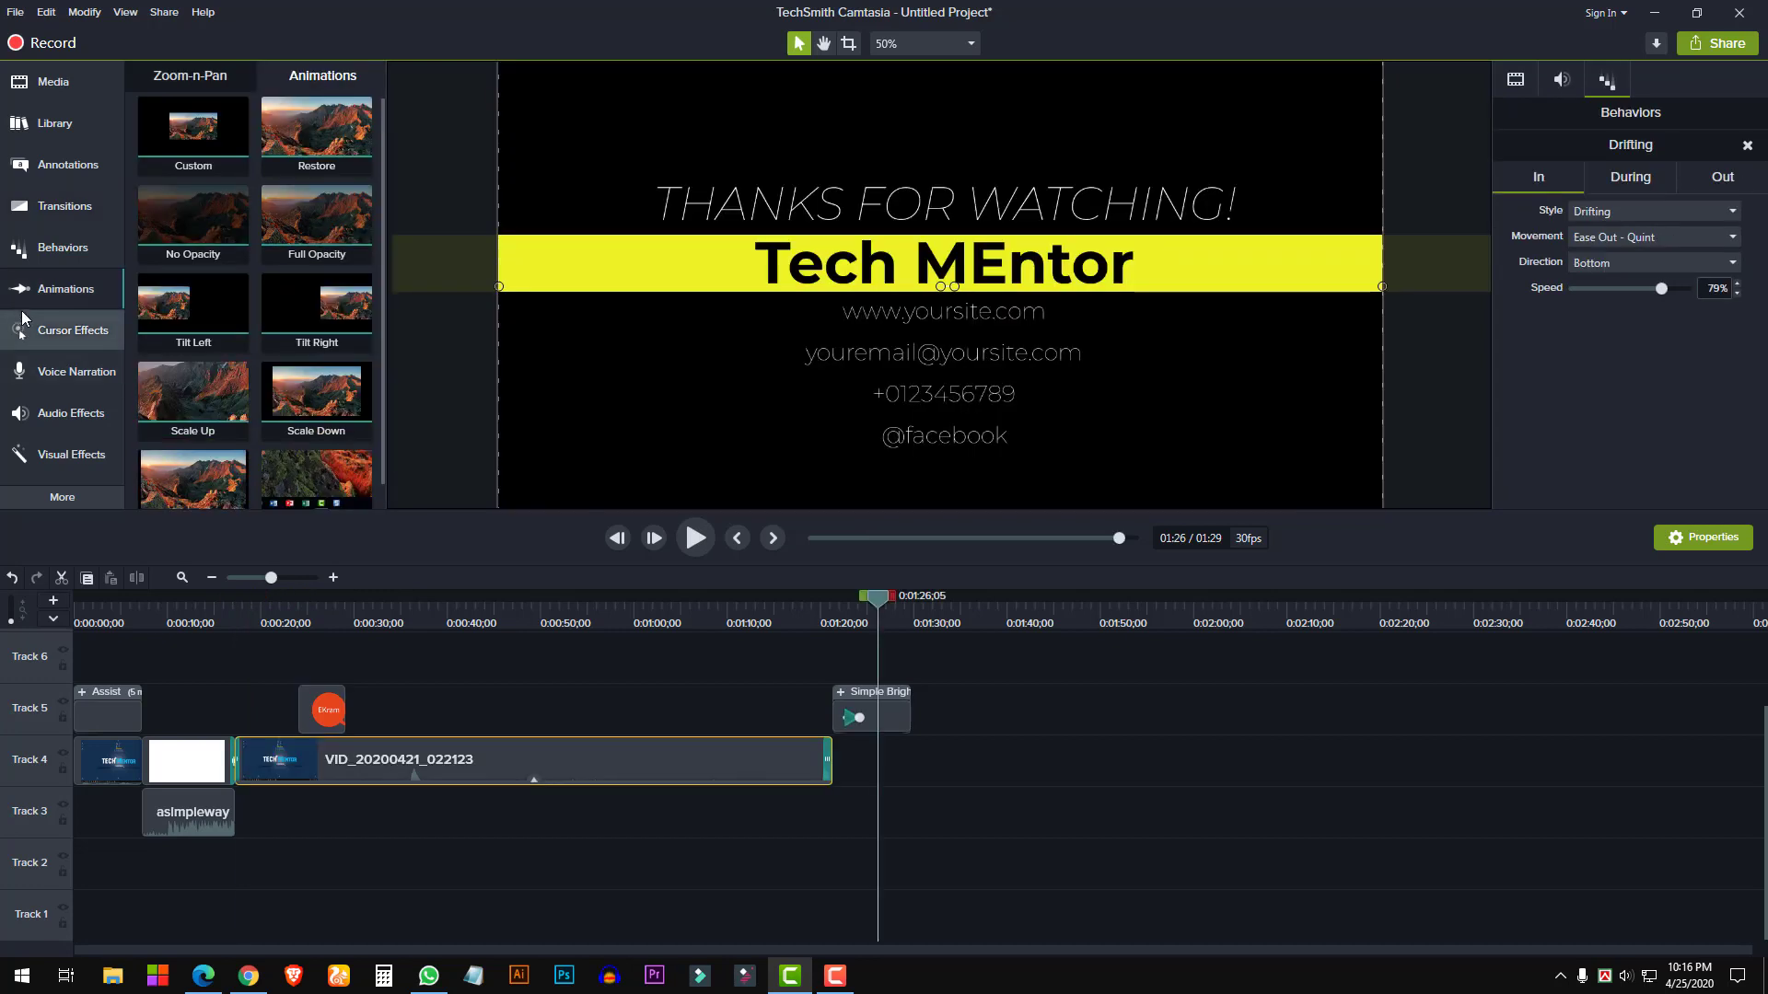
Apply the Remove a Color visual effect to the VID_20200421_022123 clip on Track 4, with the playhead at 0:00:33;11
{"action": "left_click", "coordinate": [63, 339]}
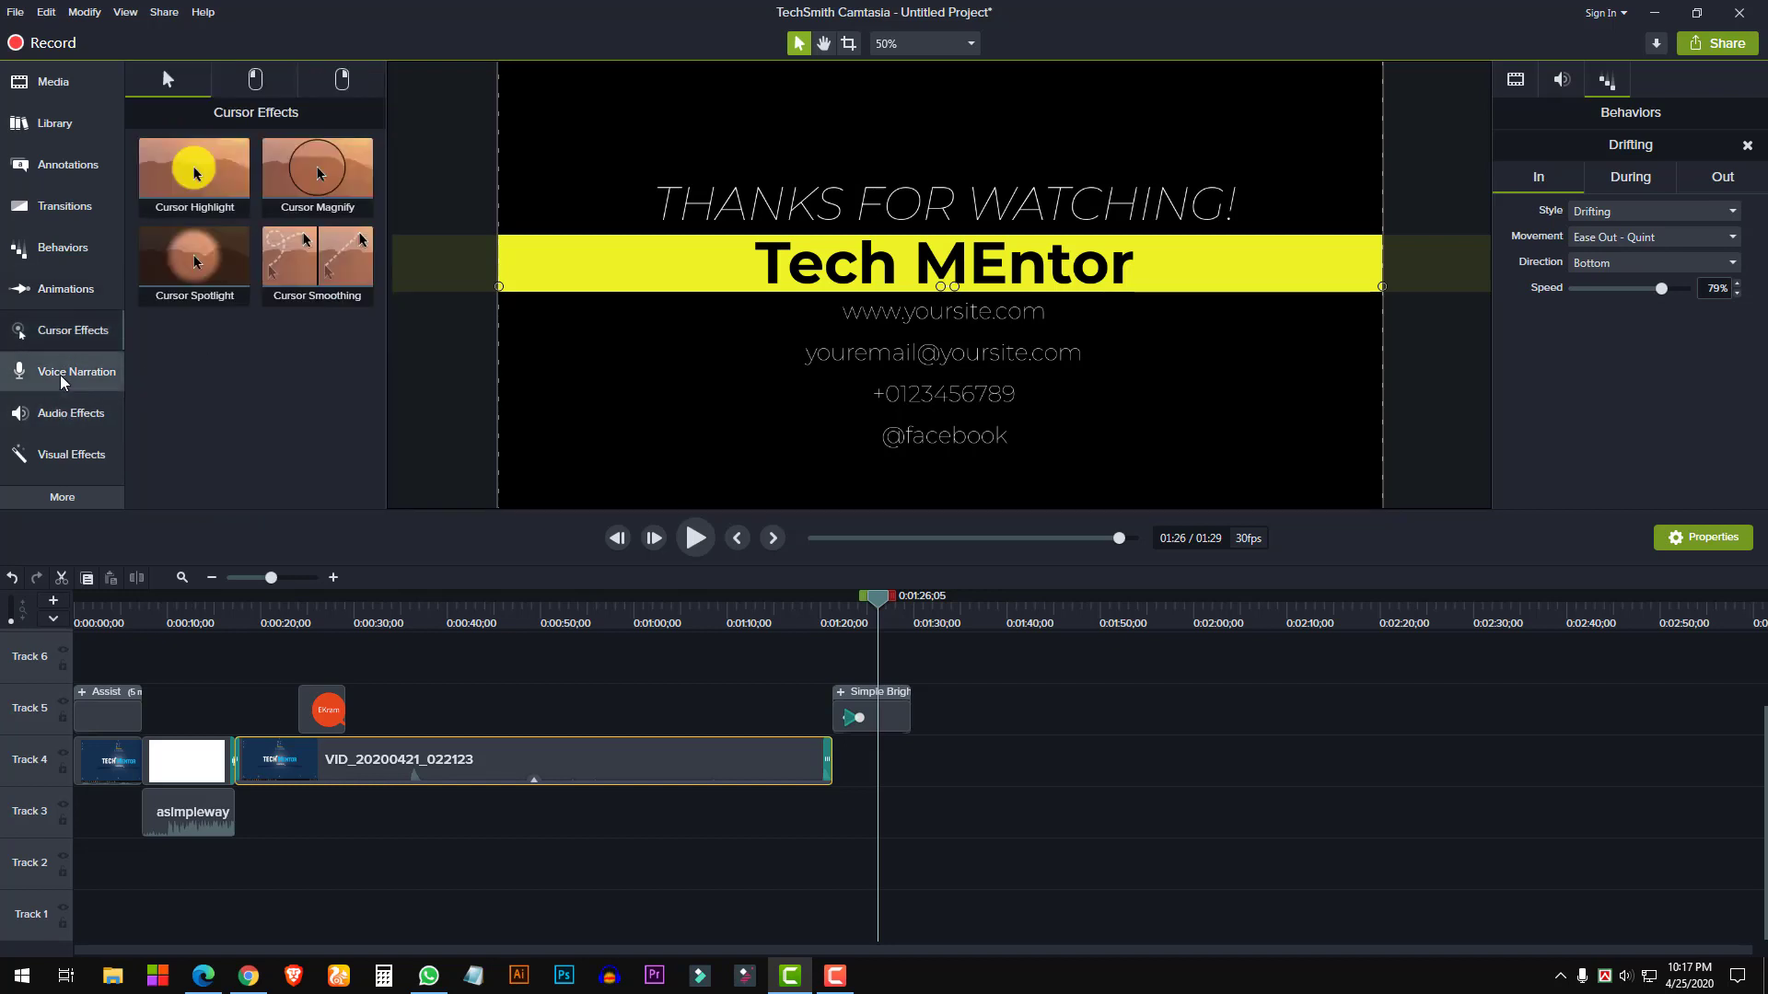
{"action": "left_click", "coordinate": [63, 377]}
{"action": "left_click", "coordinate": [66, 454]}
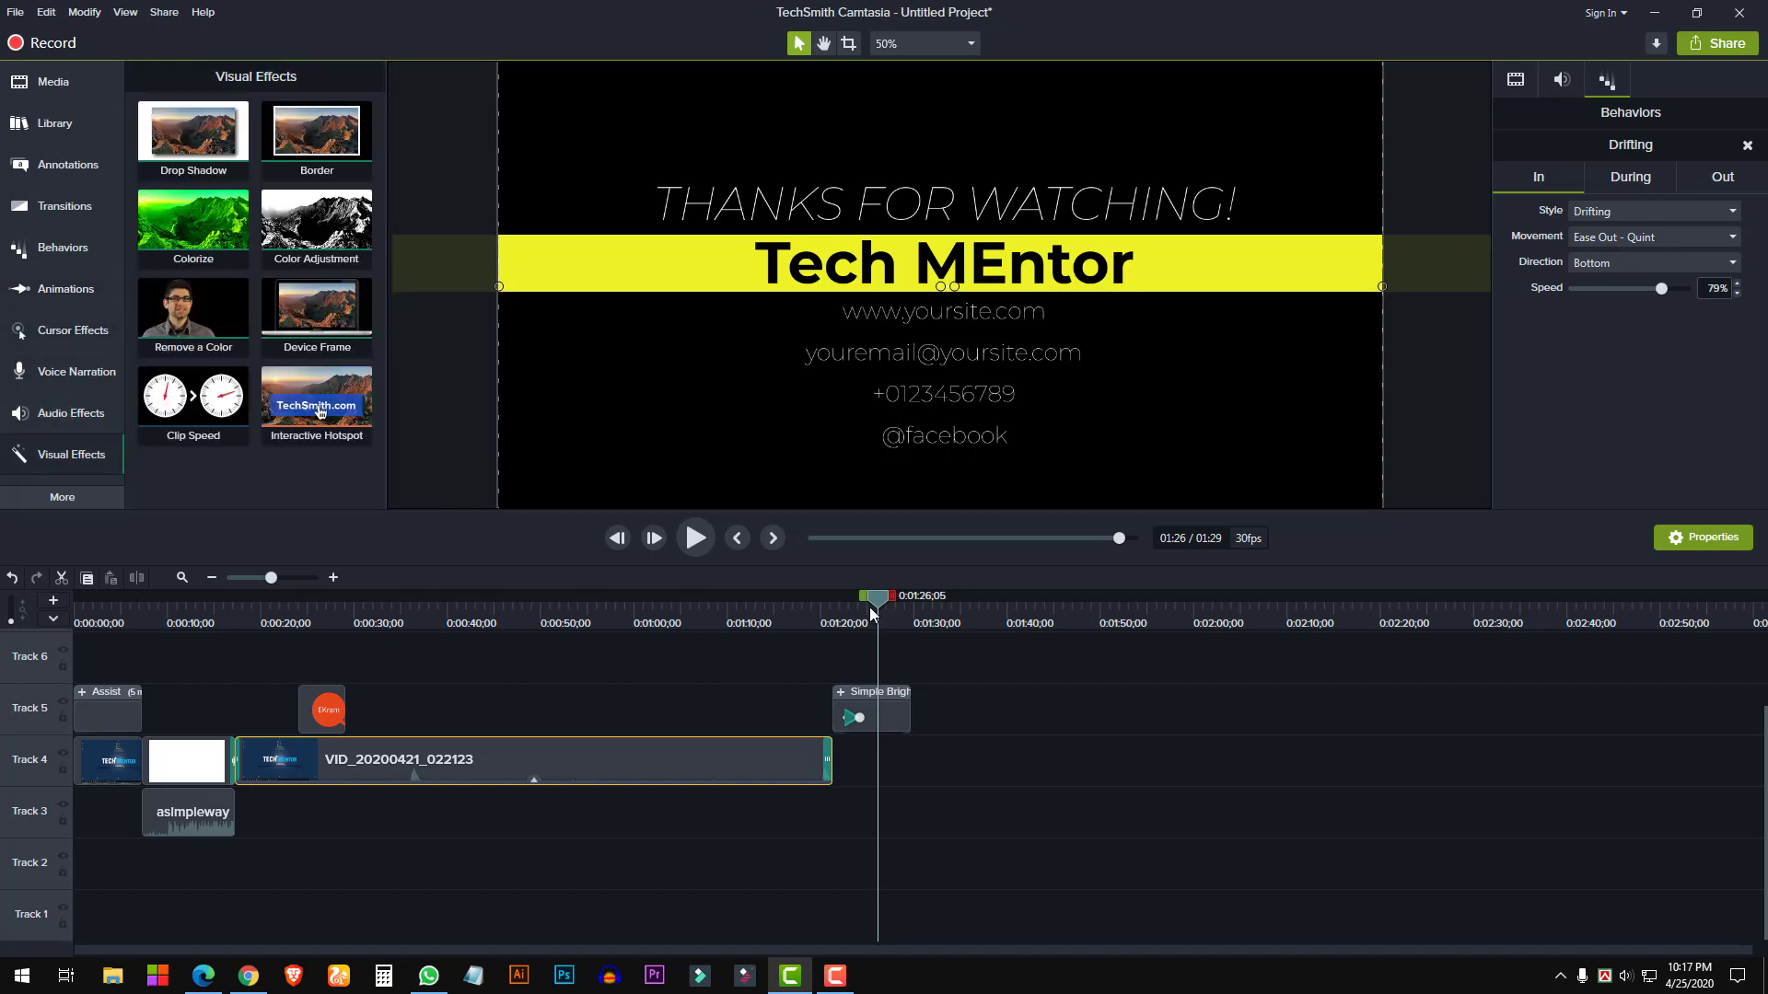
{"action": "left_click", "coordinate": [333, 682]}
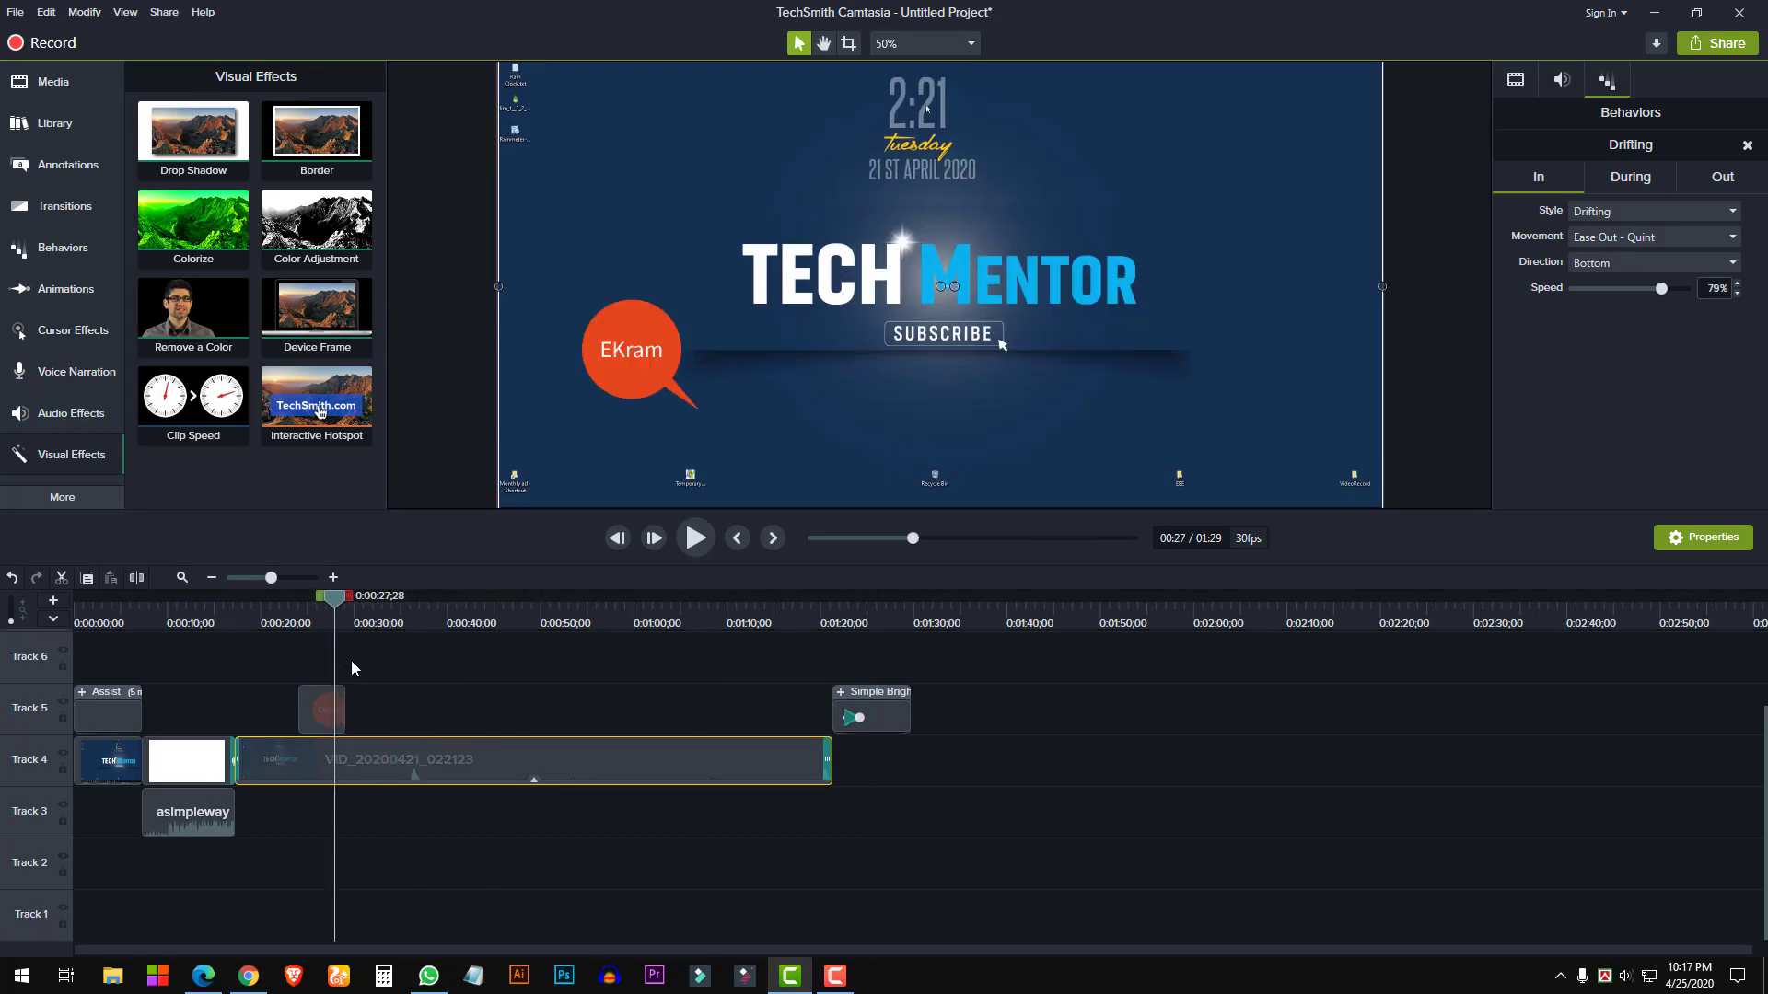
{"action": "left_click_drag", "start_coordinate": [340, 600], "coordinate": [390, 608]}
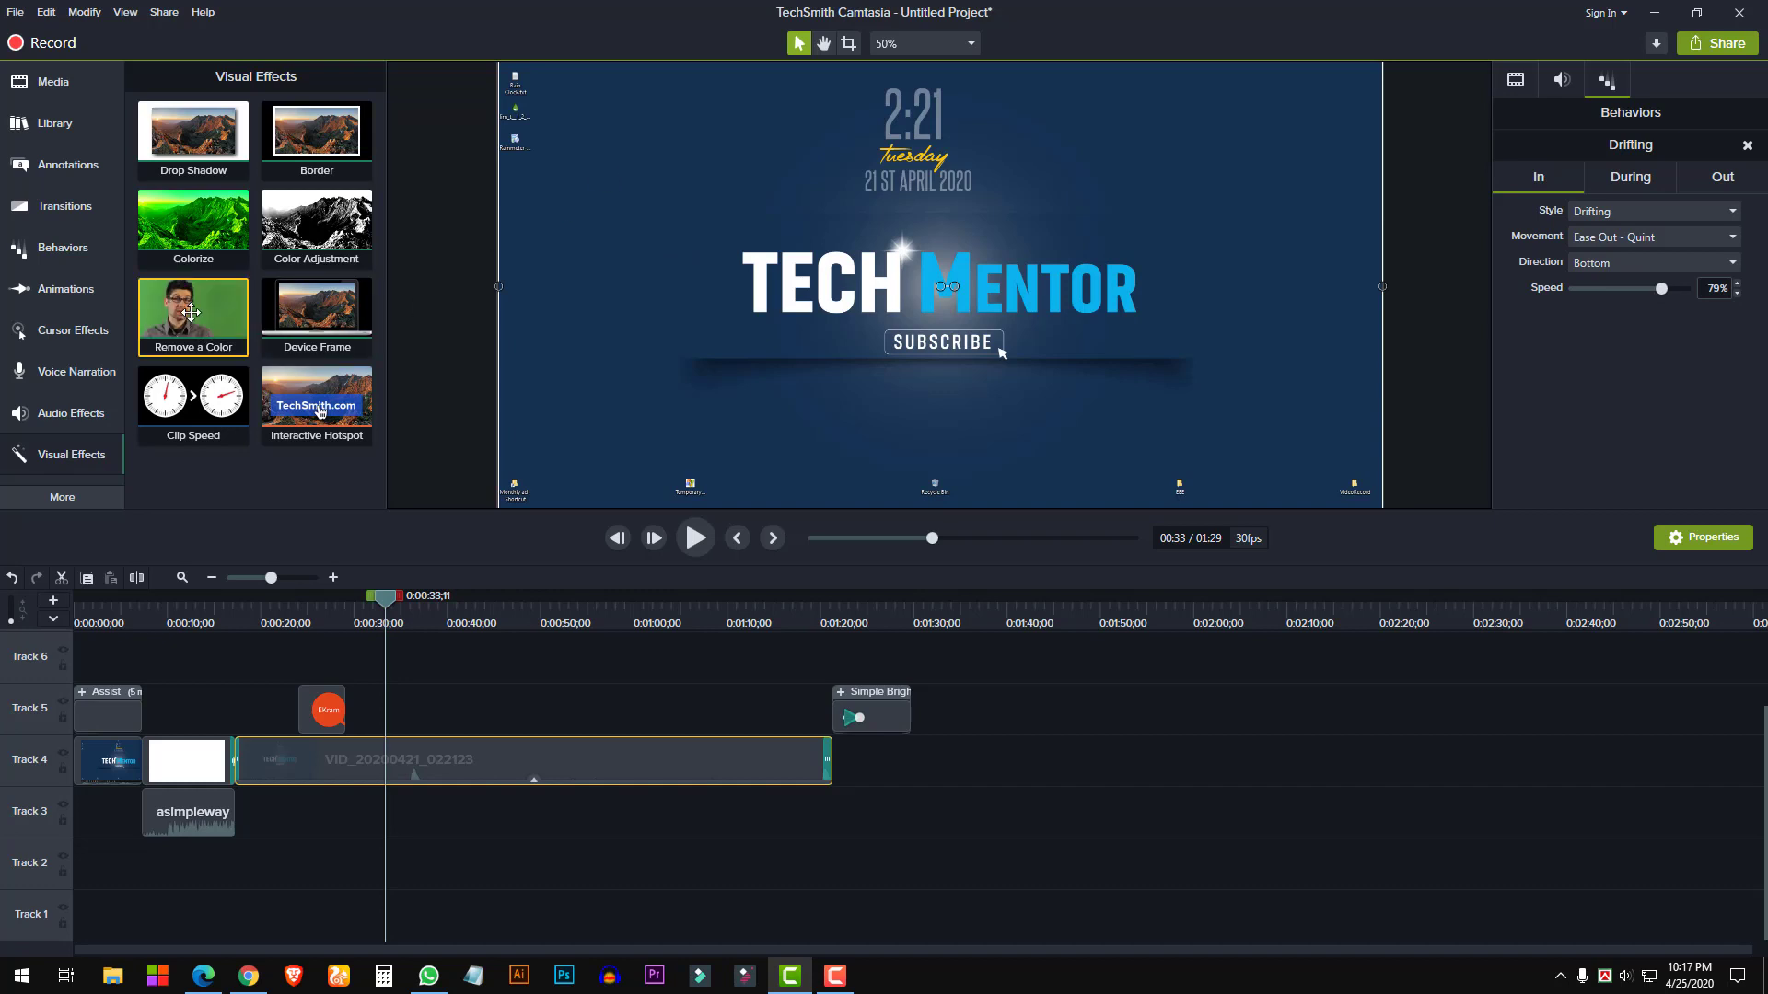
{"action": "left_click_drag", "start_coordinate": [187, 316], "coordinate": [423, 767]}
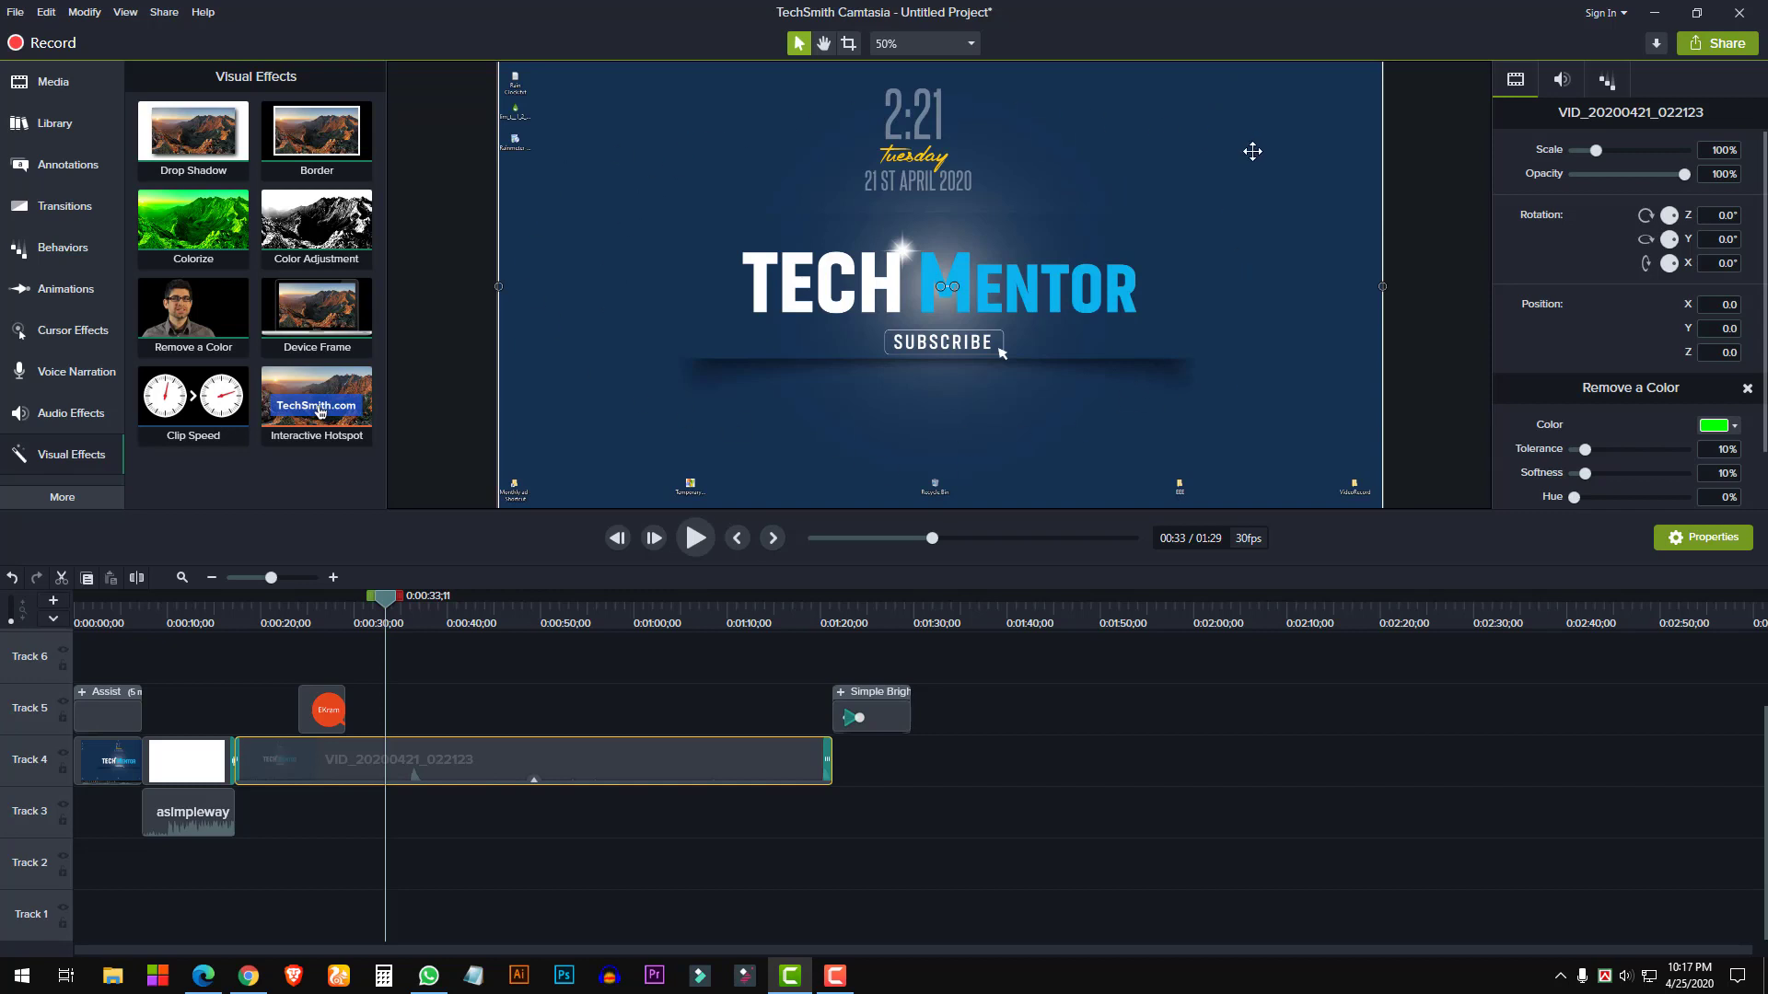
Try removing the dark blue background color sampled from the video preview, and undo the color change
{"action": "left_click", "coordinate": [1713, 427]}
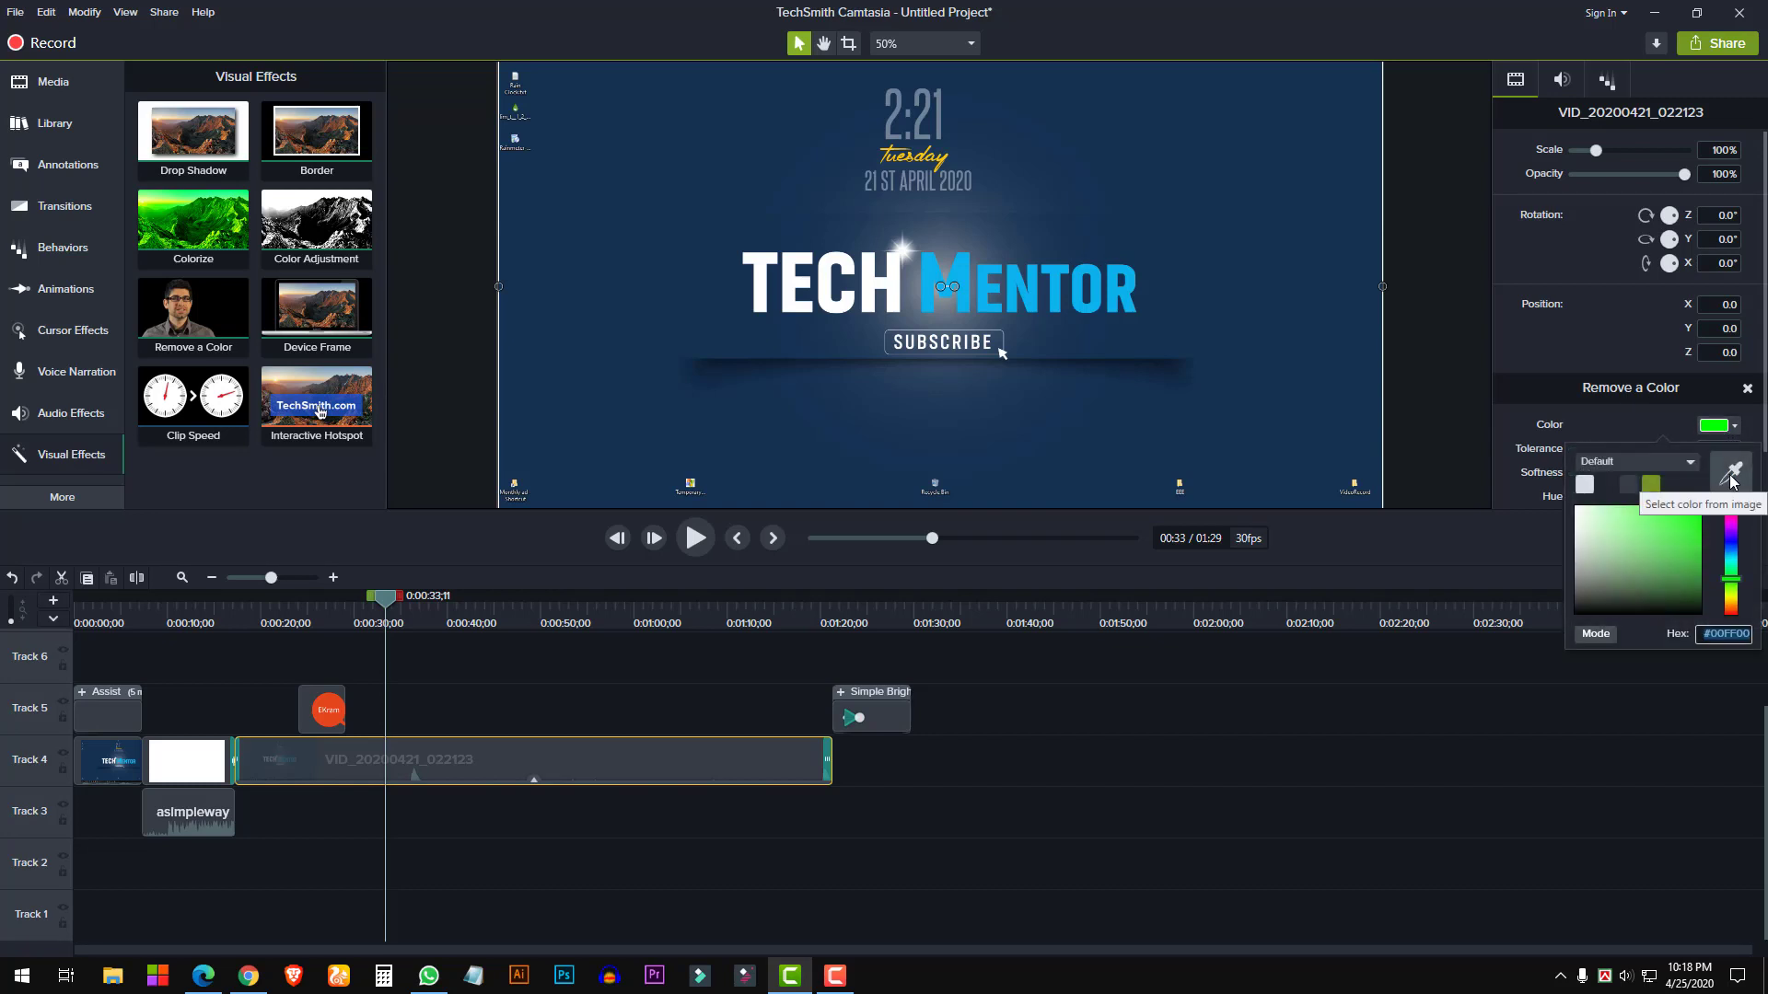
{"action": "left_click", "coordinate": [1730, 474]}
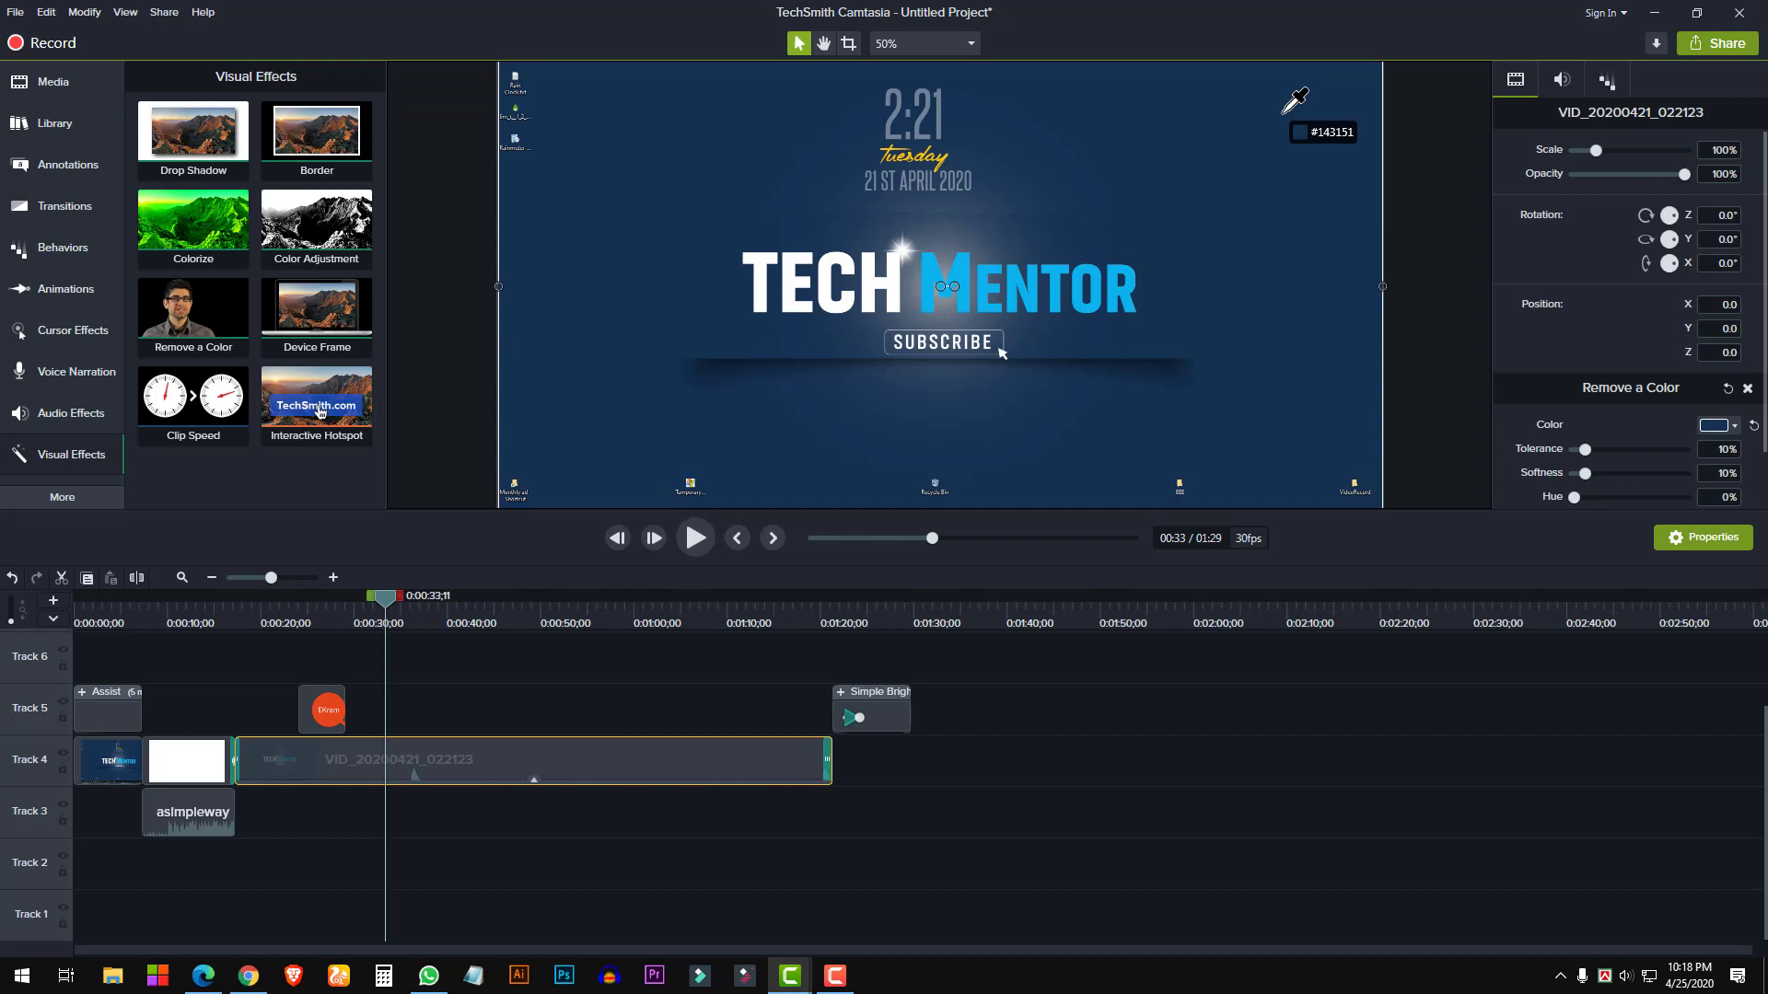
{"action": "left_click", "coordinate": [1284, 113]}
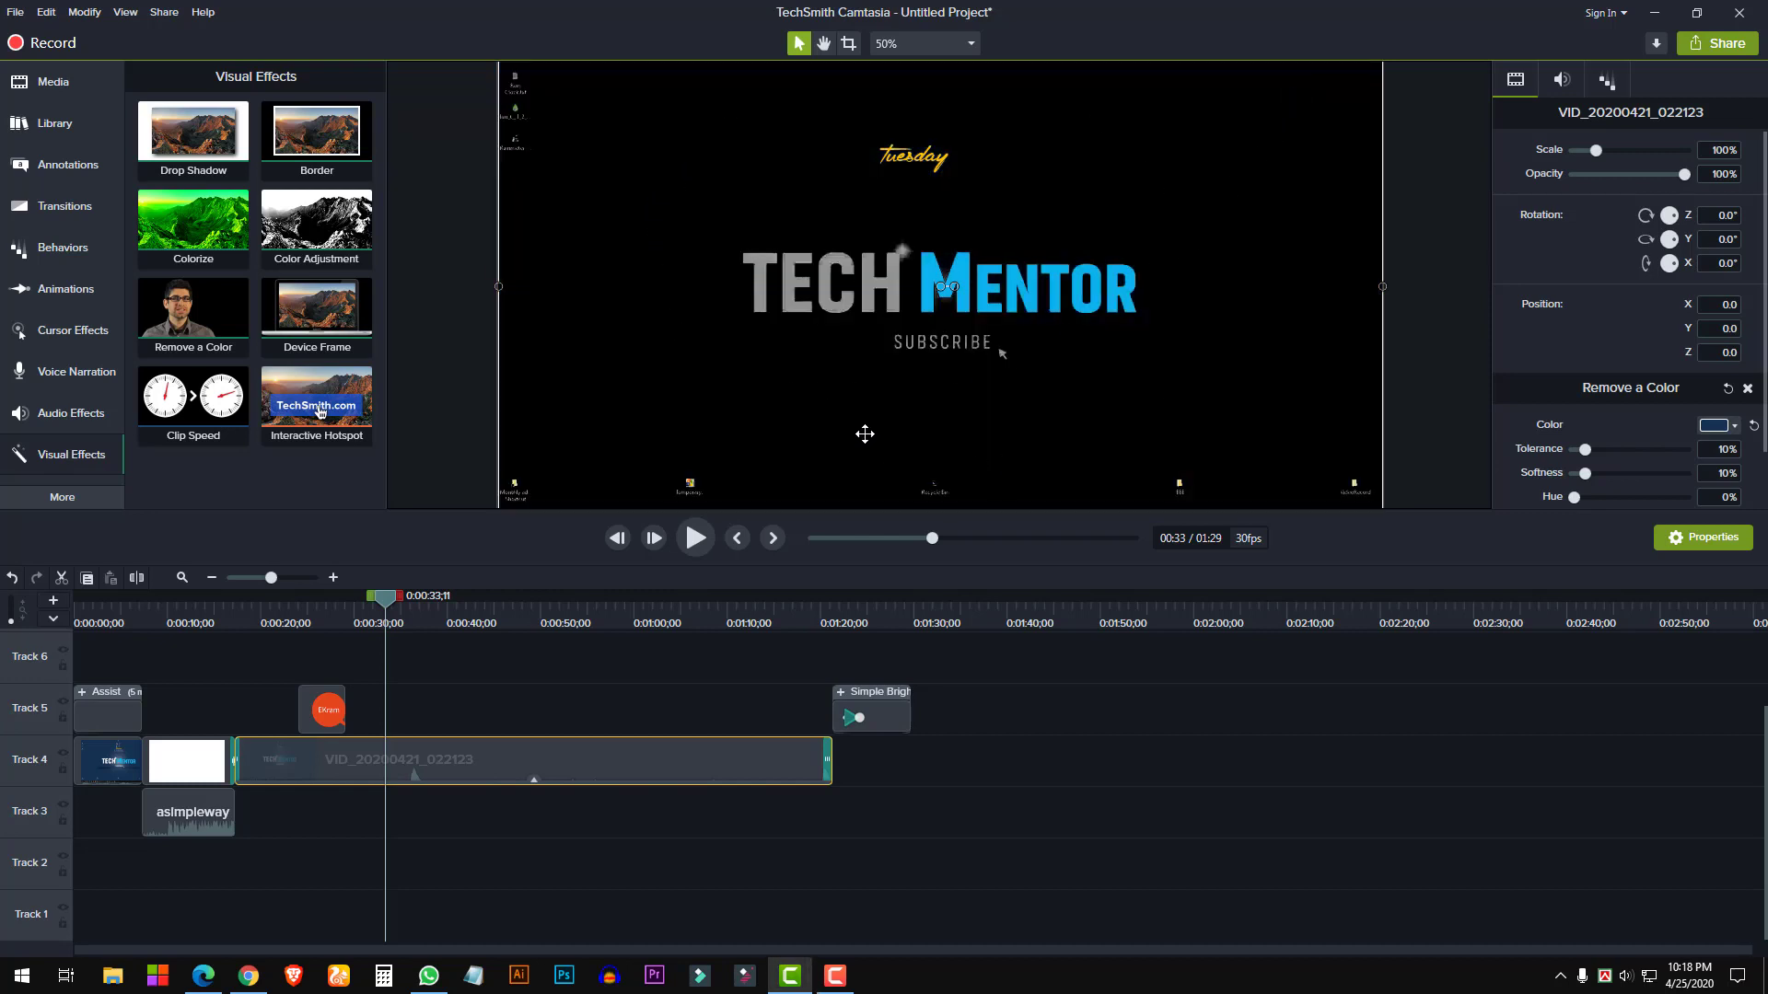
{"action": "key", "text": "ctrl+z"}
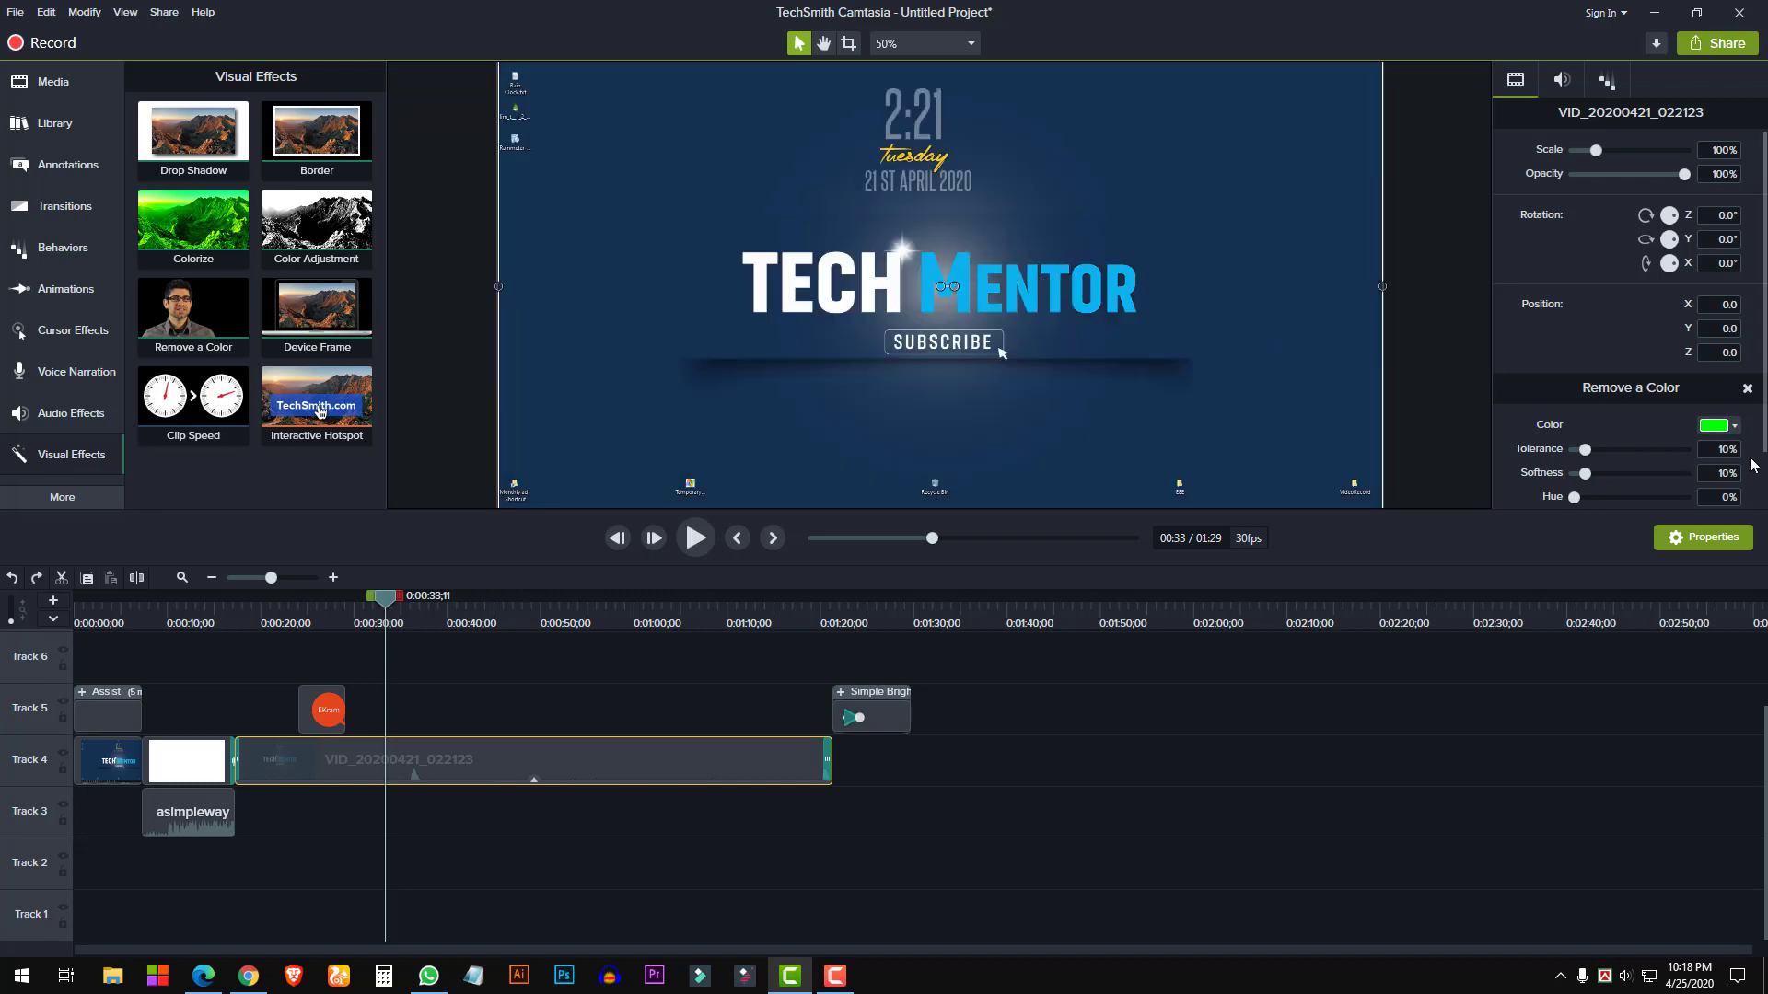
Try removing the light blue sampled from the "Mentor" lettering, adjust the effect's tolerance, and undo these changes
{"action": "left_click", "coordinate": [1716, 425]}
{"action": "left_click", "coordinate": [1734, 471]}
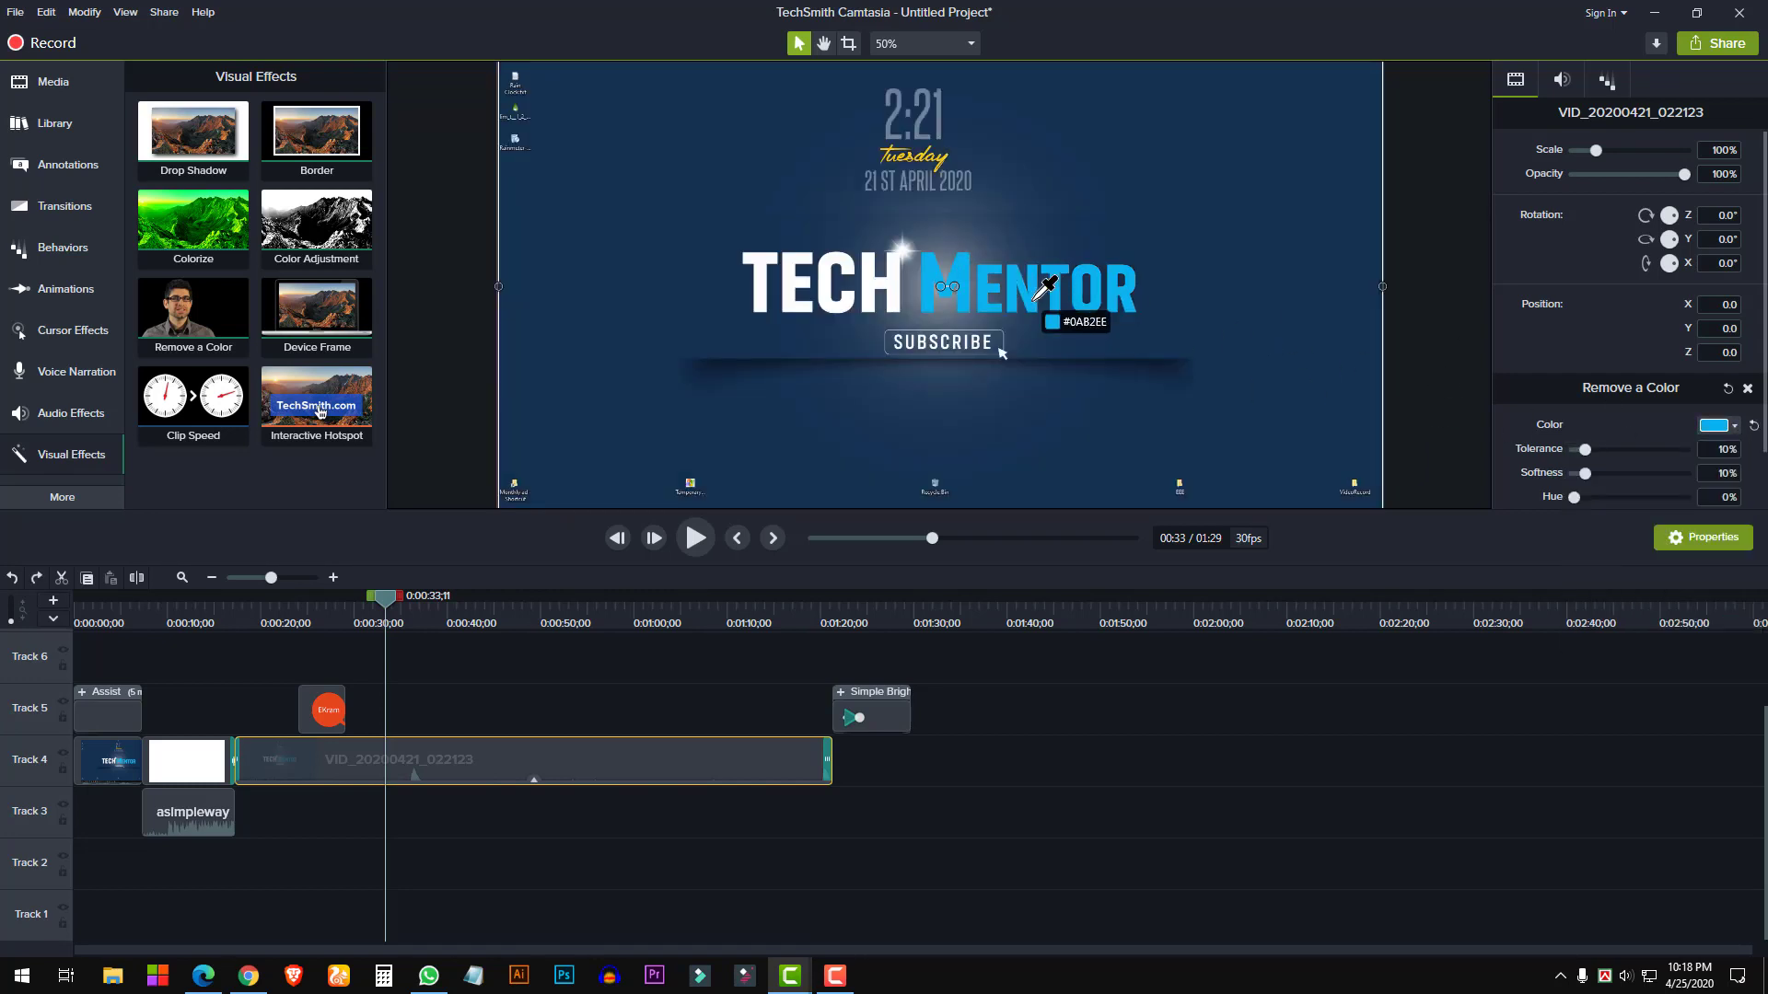
{"action": "left_click", "coordinate": [1056, 273]}
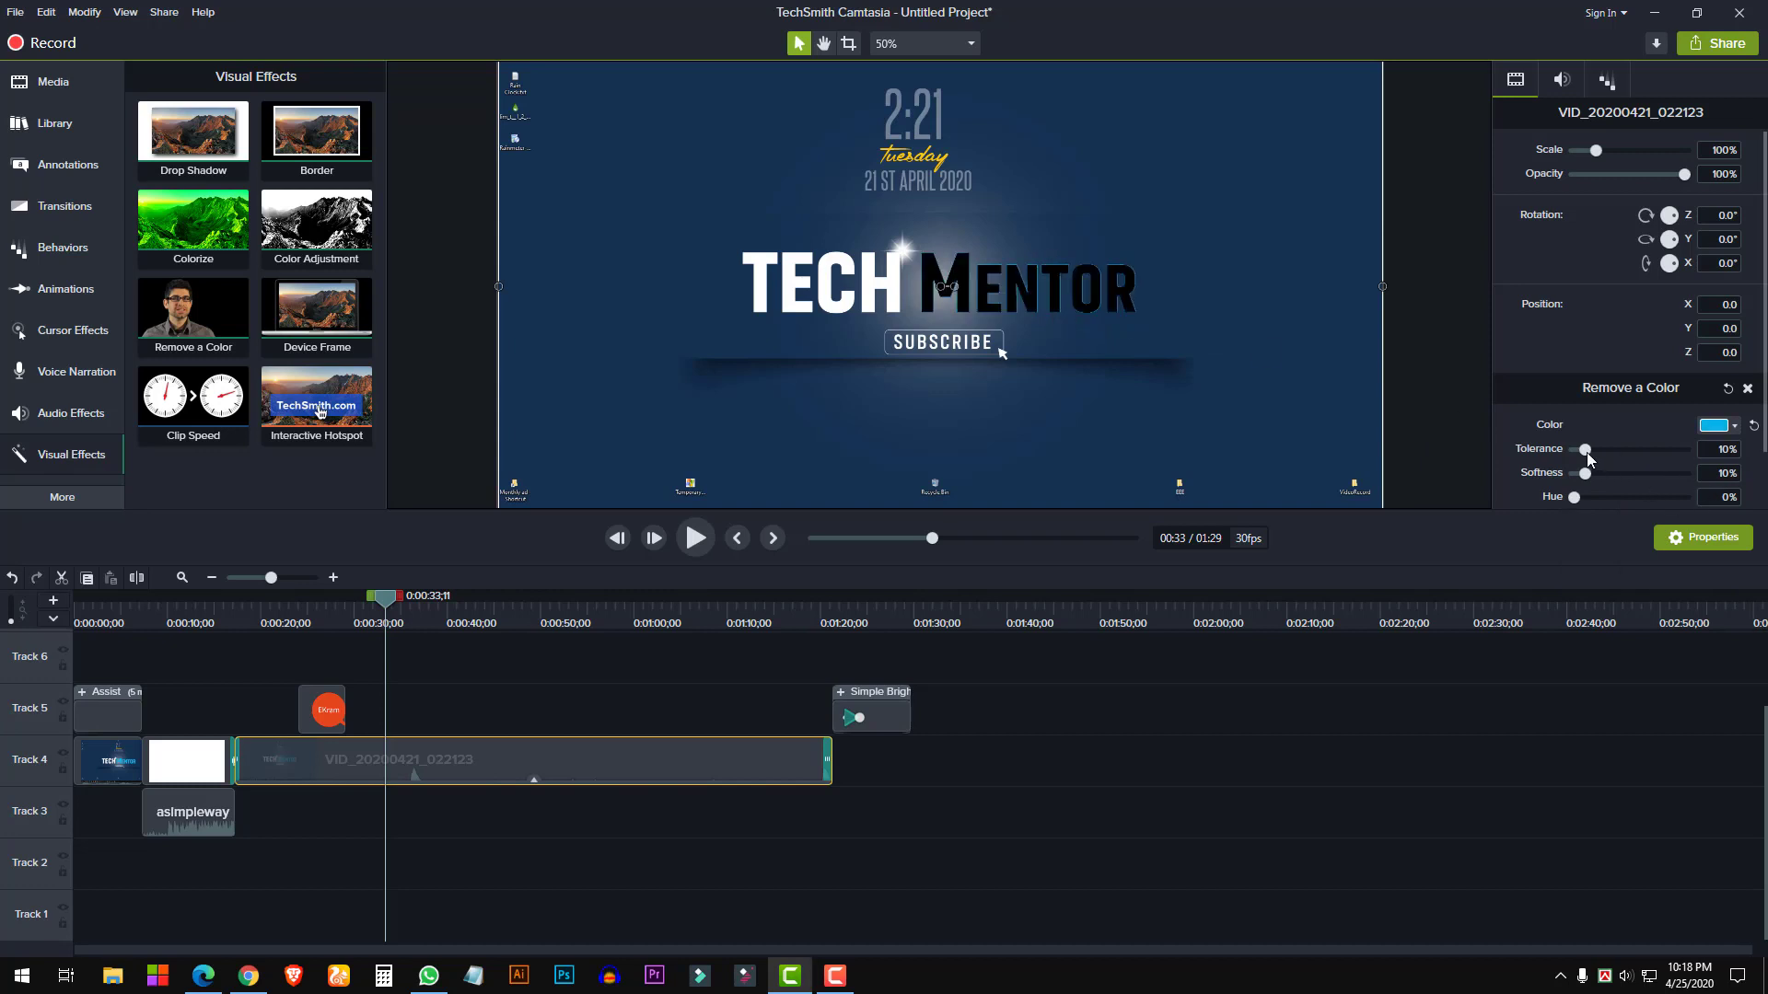
{"action": "left_click_drag", "start_coordinate": [1586, 452], "coordinate": [1583, 493]}
{"action": "key", "text": "ctrl+z"}
{"action": "key", "text": "ctrl+z"}
{"action": "key", "text": "ctrl+z"}
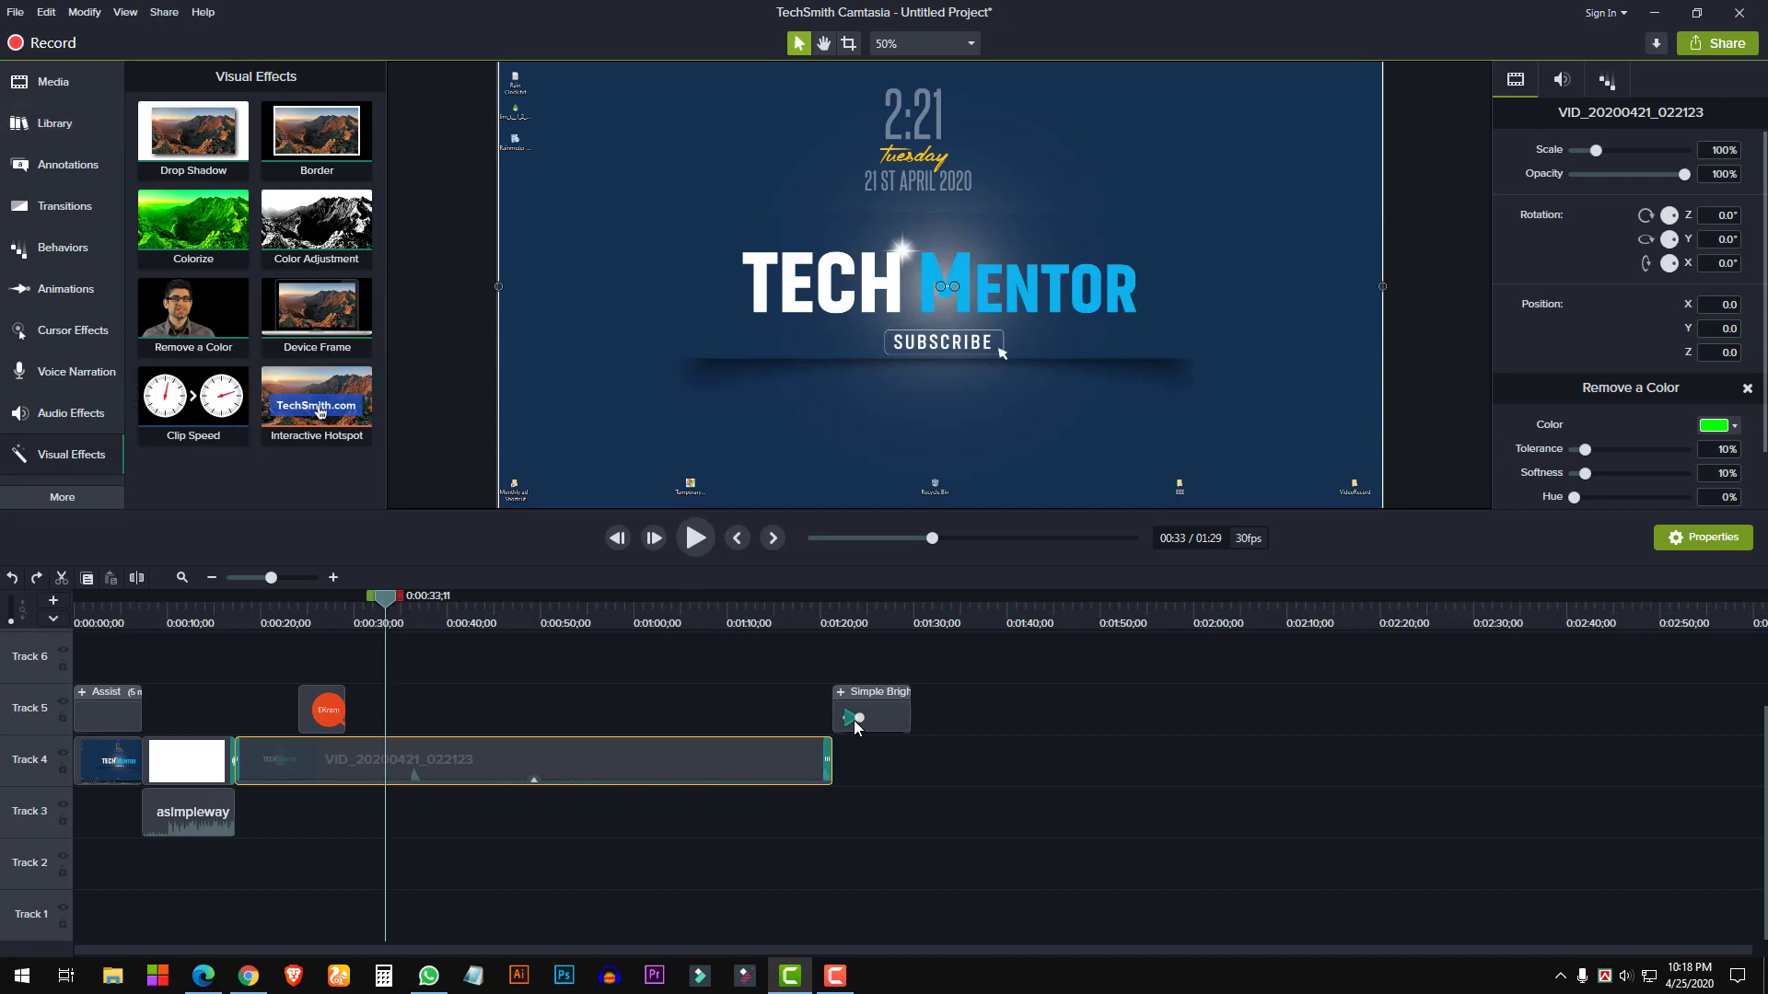
Return the playhead to the start of the timeline and save the project to the Desktop as "Test pro"
{"action": "left_click_drag", "start_coordinate": [385, 600], "coordinate": [25, 652]}
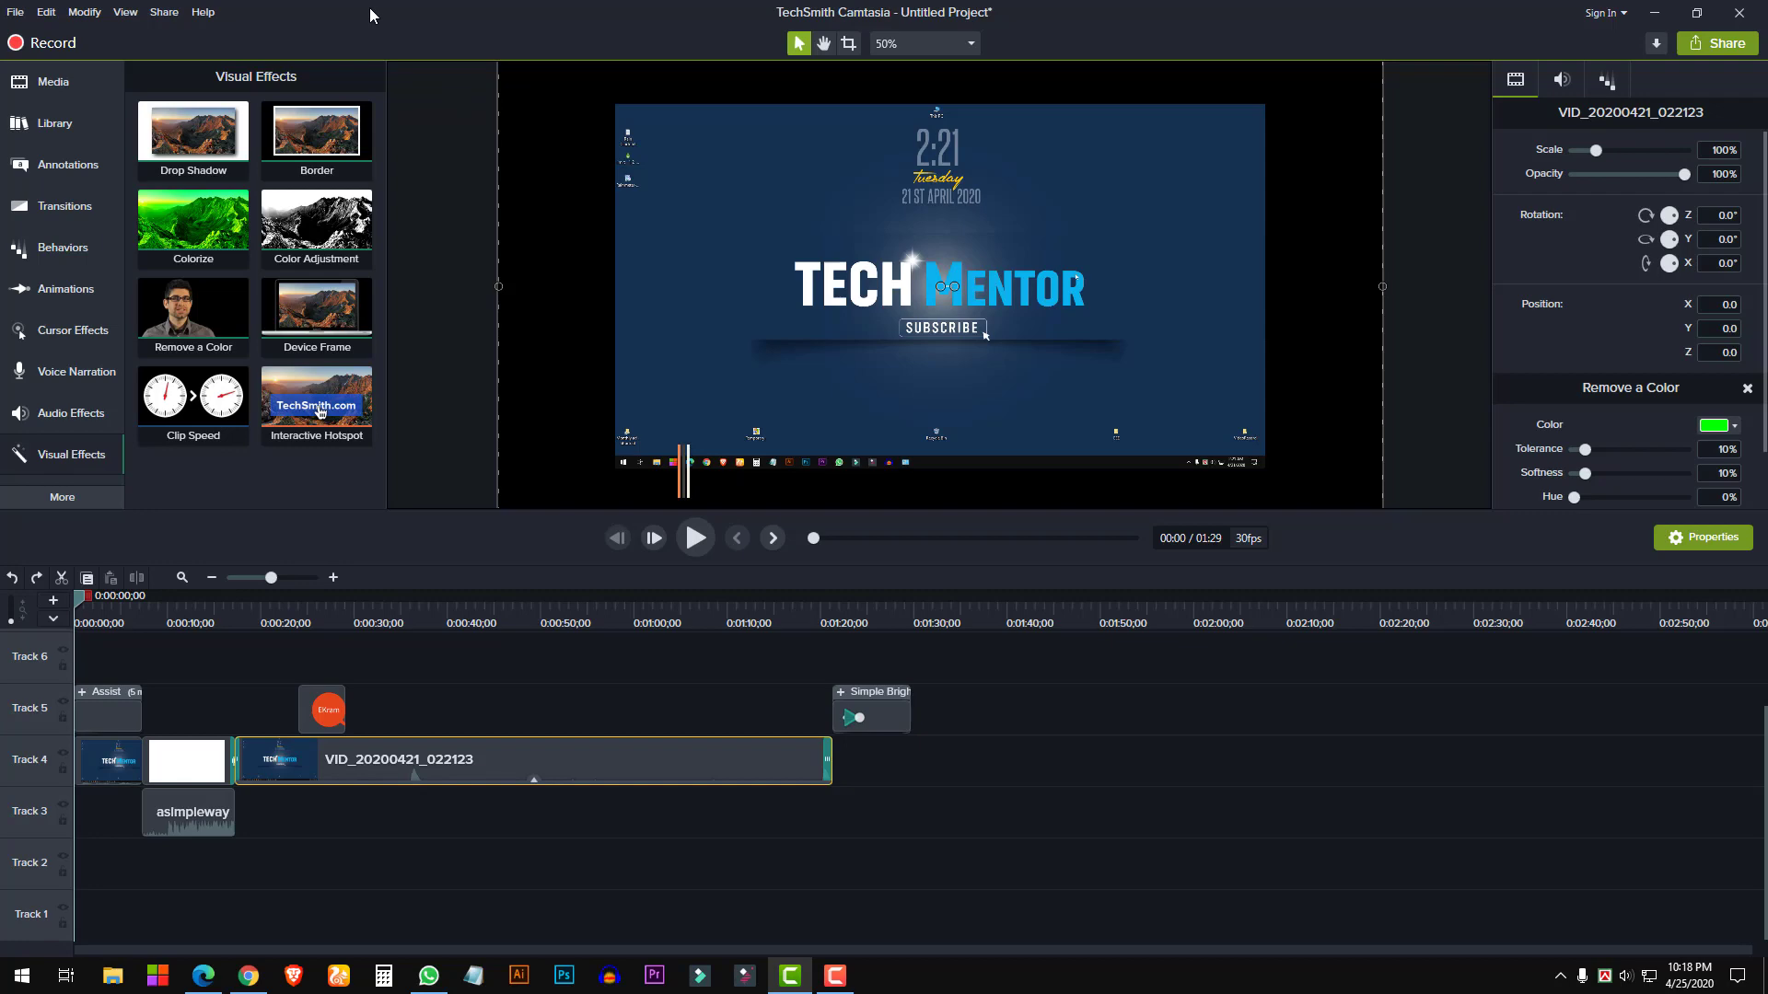
{"action": "key", "text": "ctrl+s"}
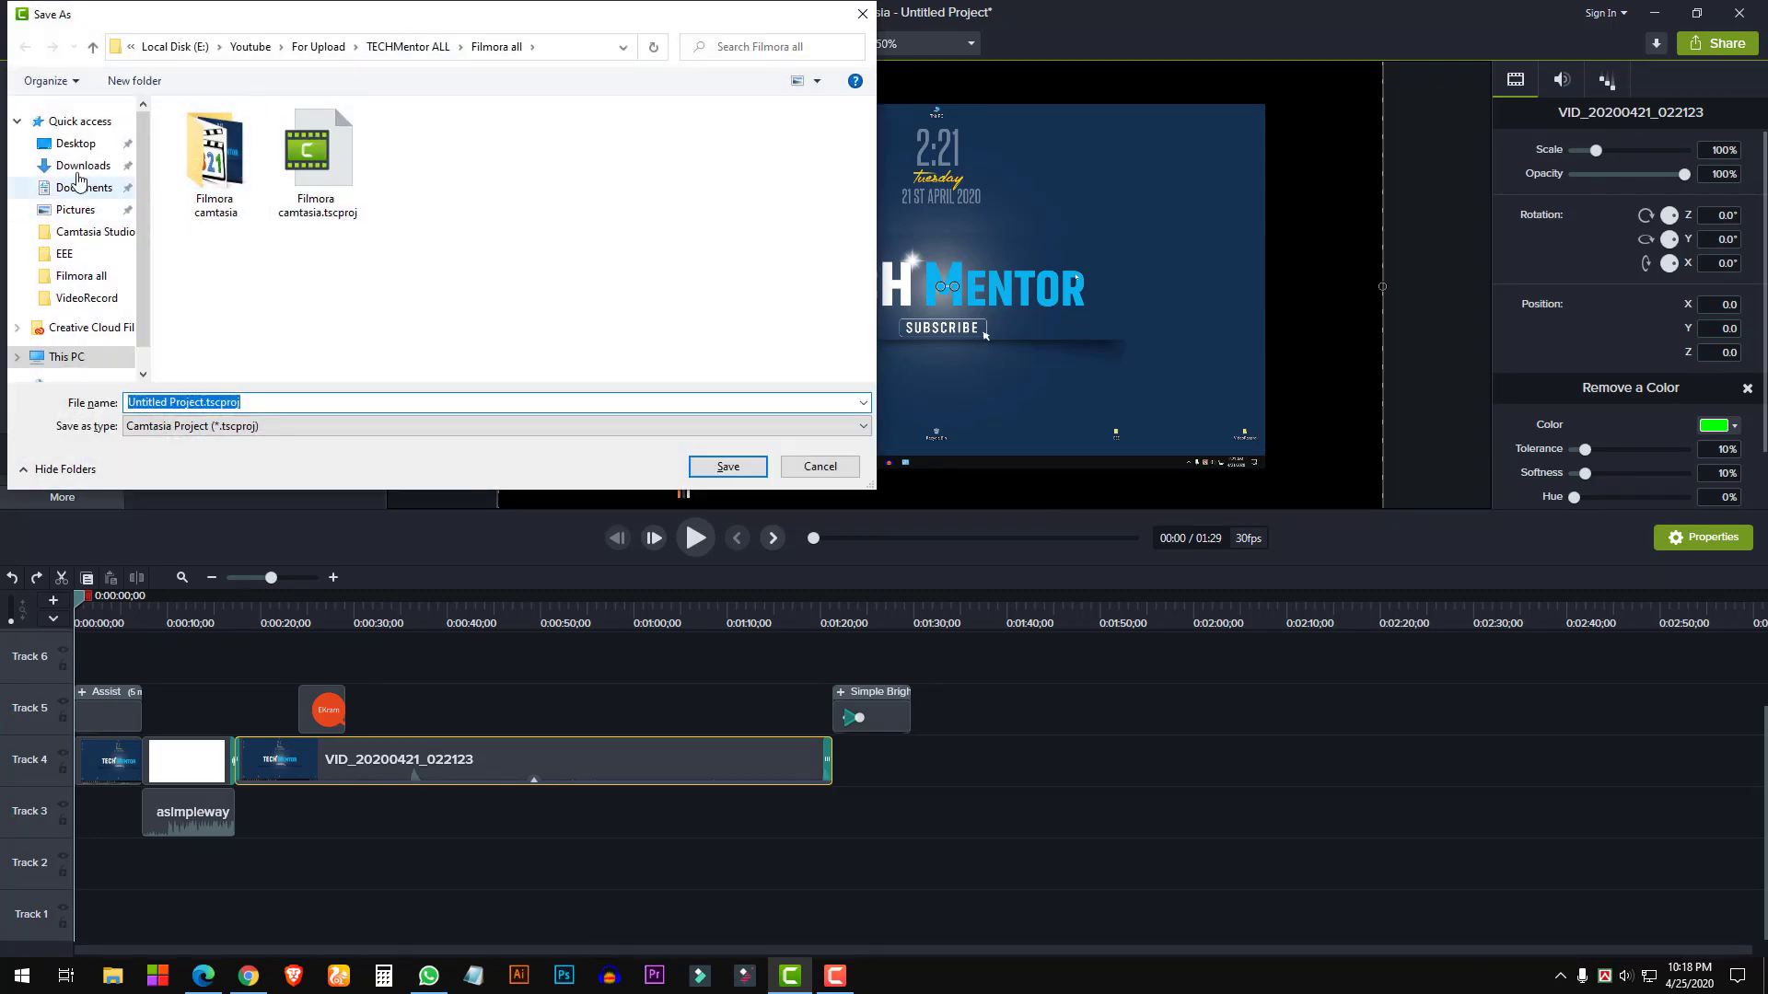
{"action": "left_click", "coordinate": [77, 149]}
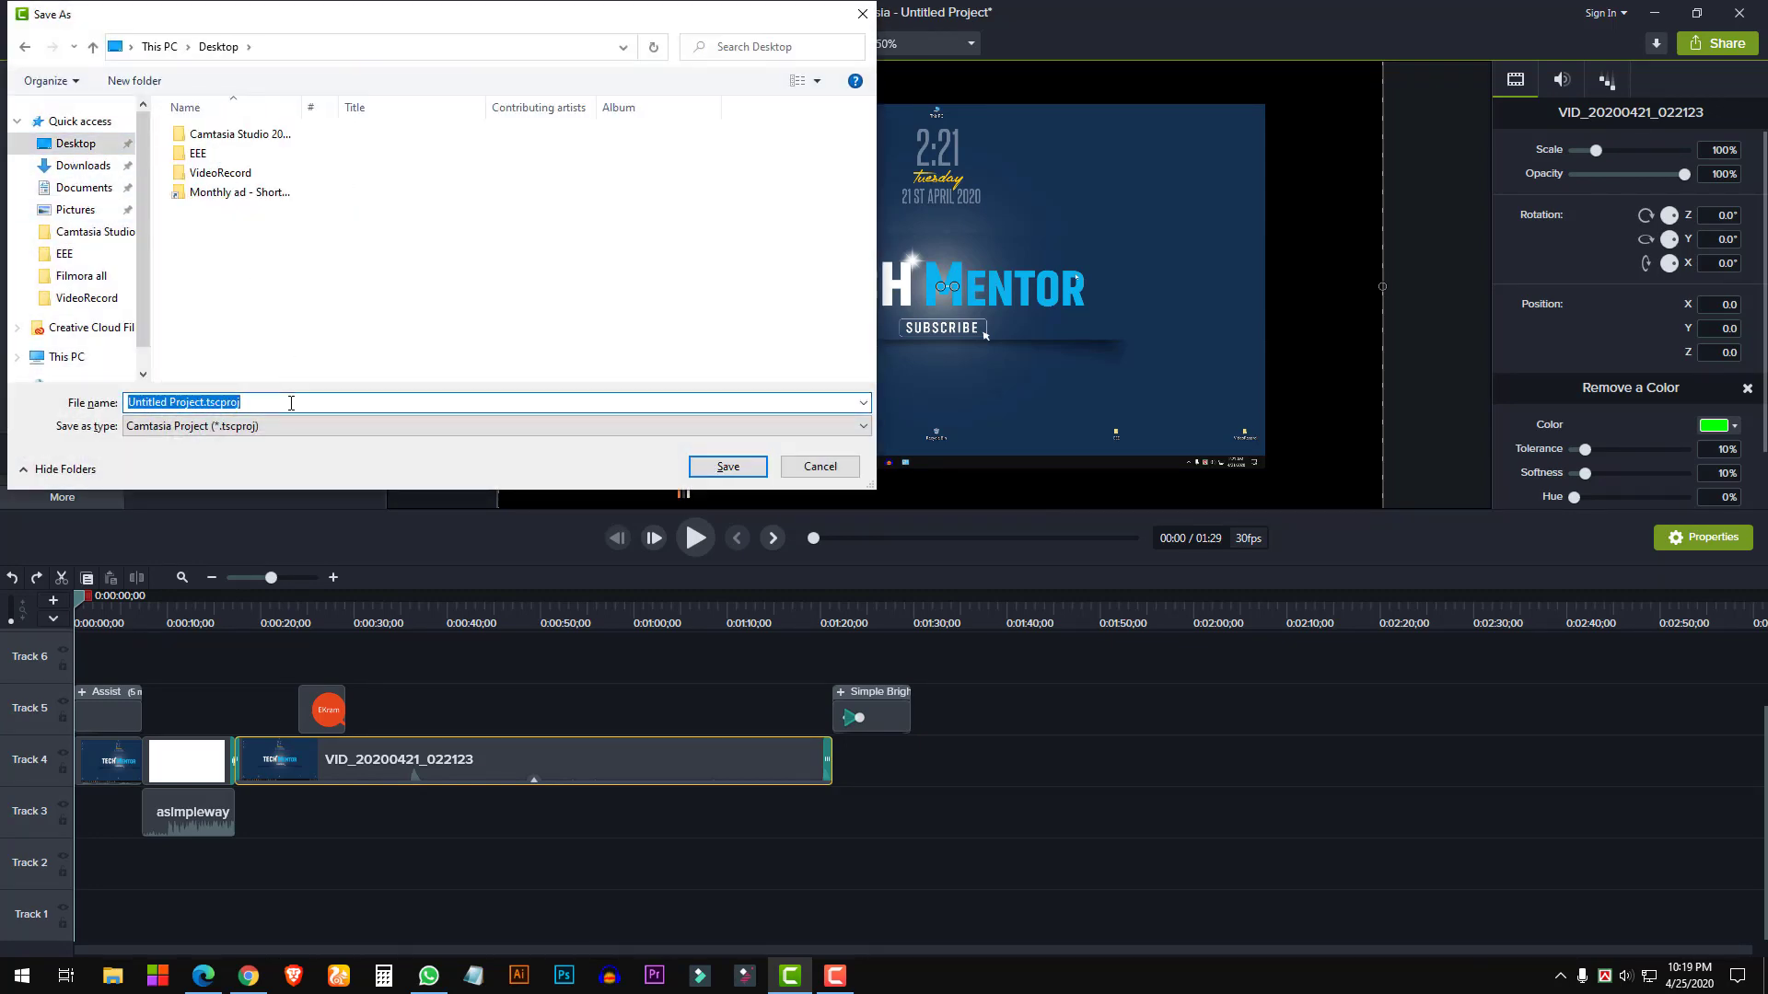
{"action": "type", "text": "Test p"}
{"action": "left_click", "coordinate": [707, 466]}
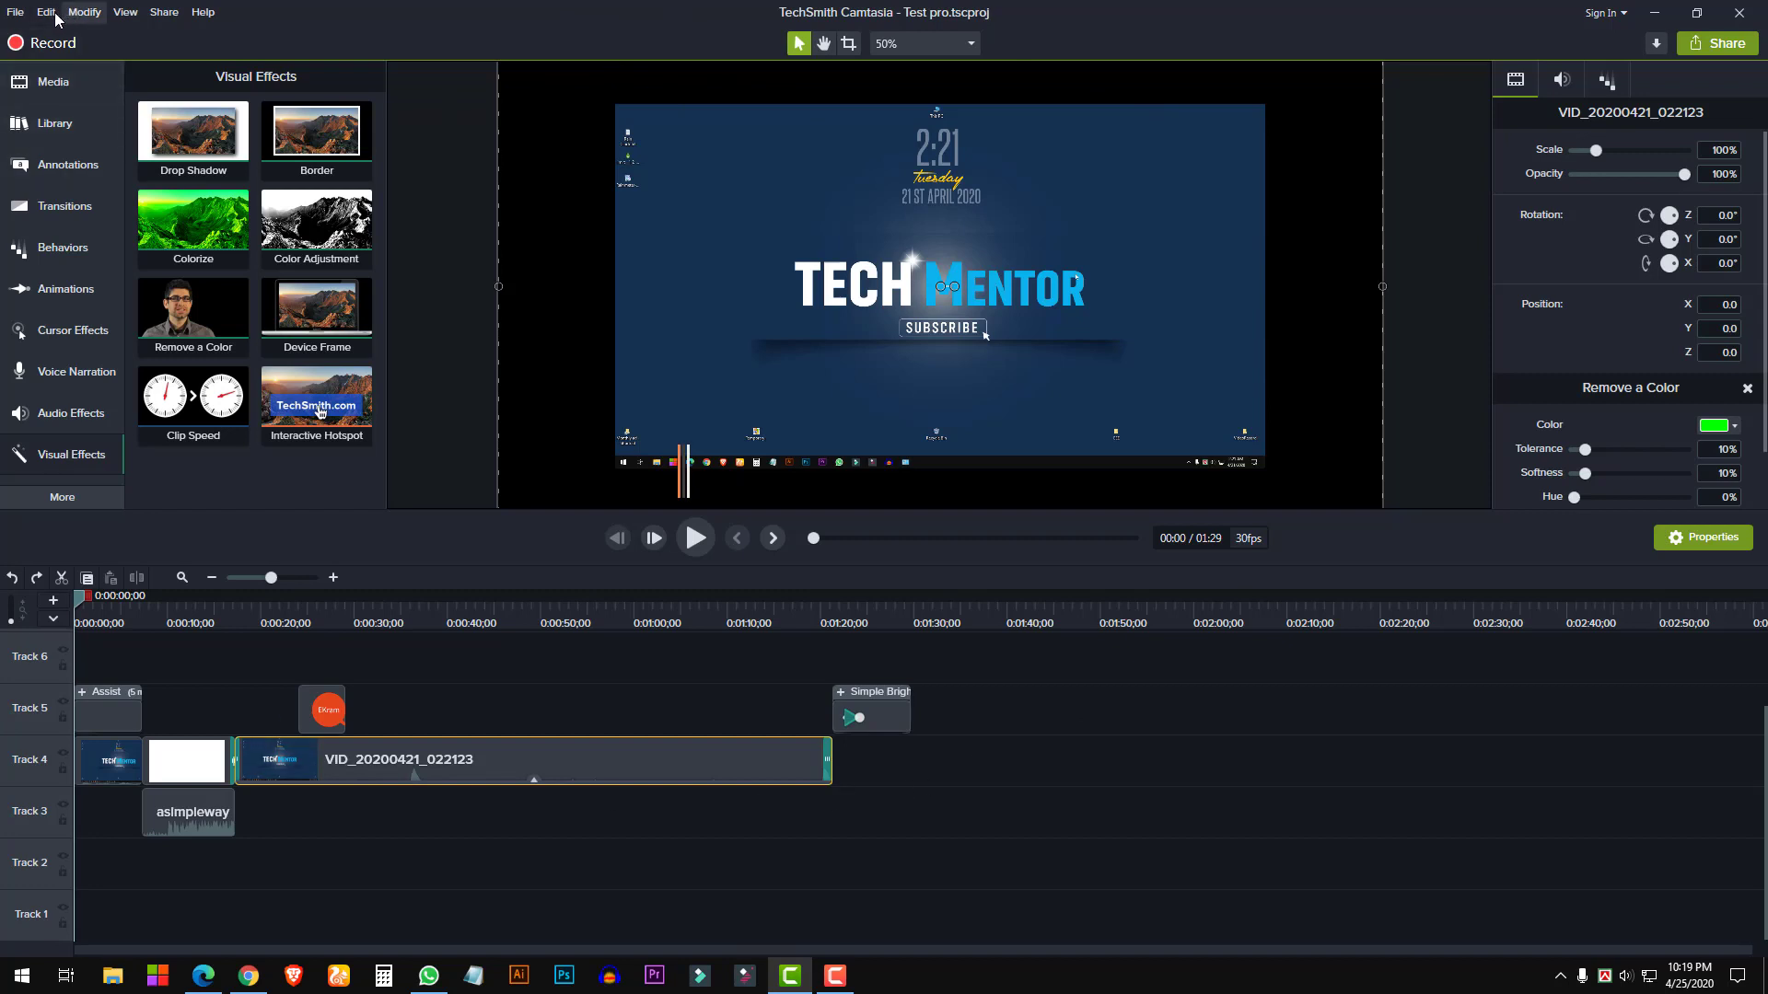
{"action": "left_click", "coordinate": [164, 12]}
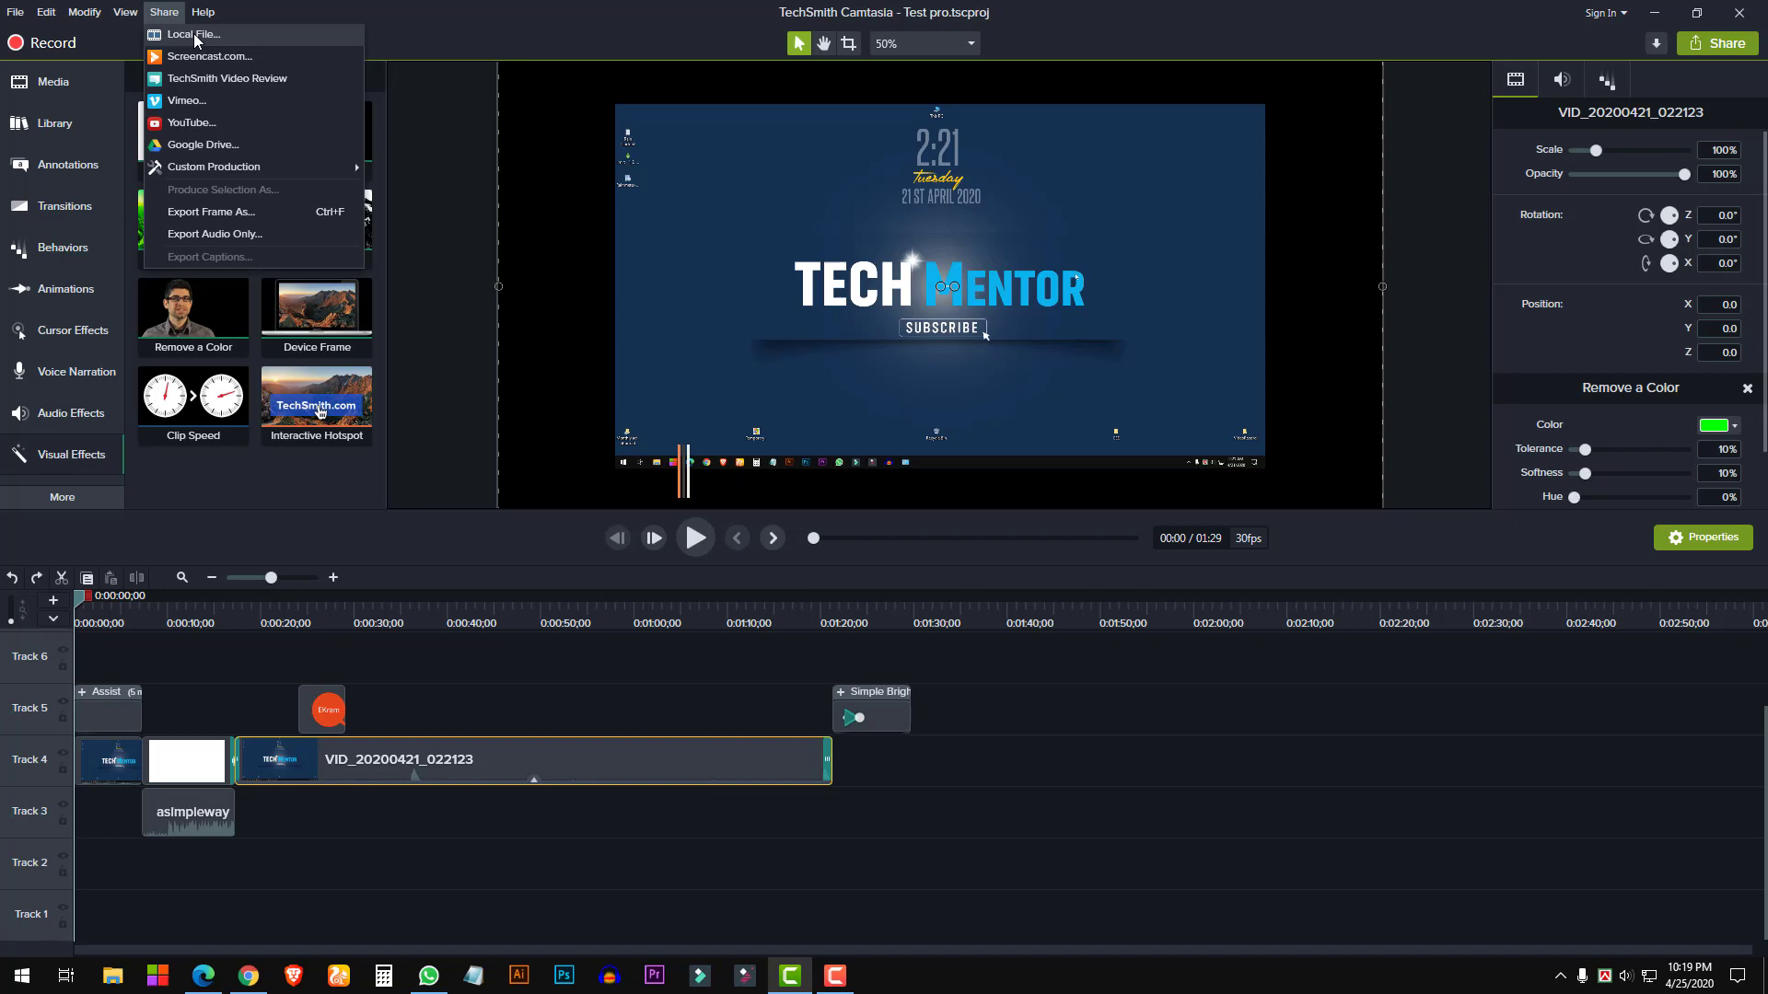
{"action": "left_click", "coordinate": [194, 35]}
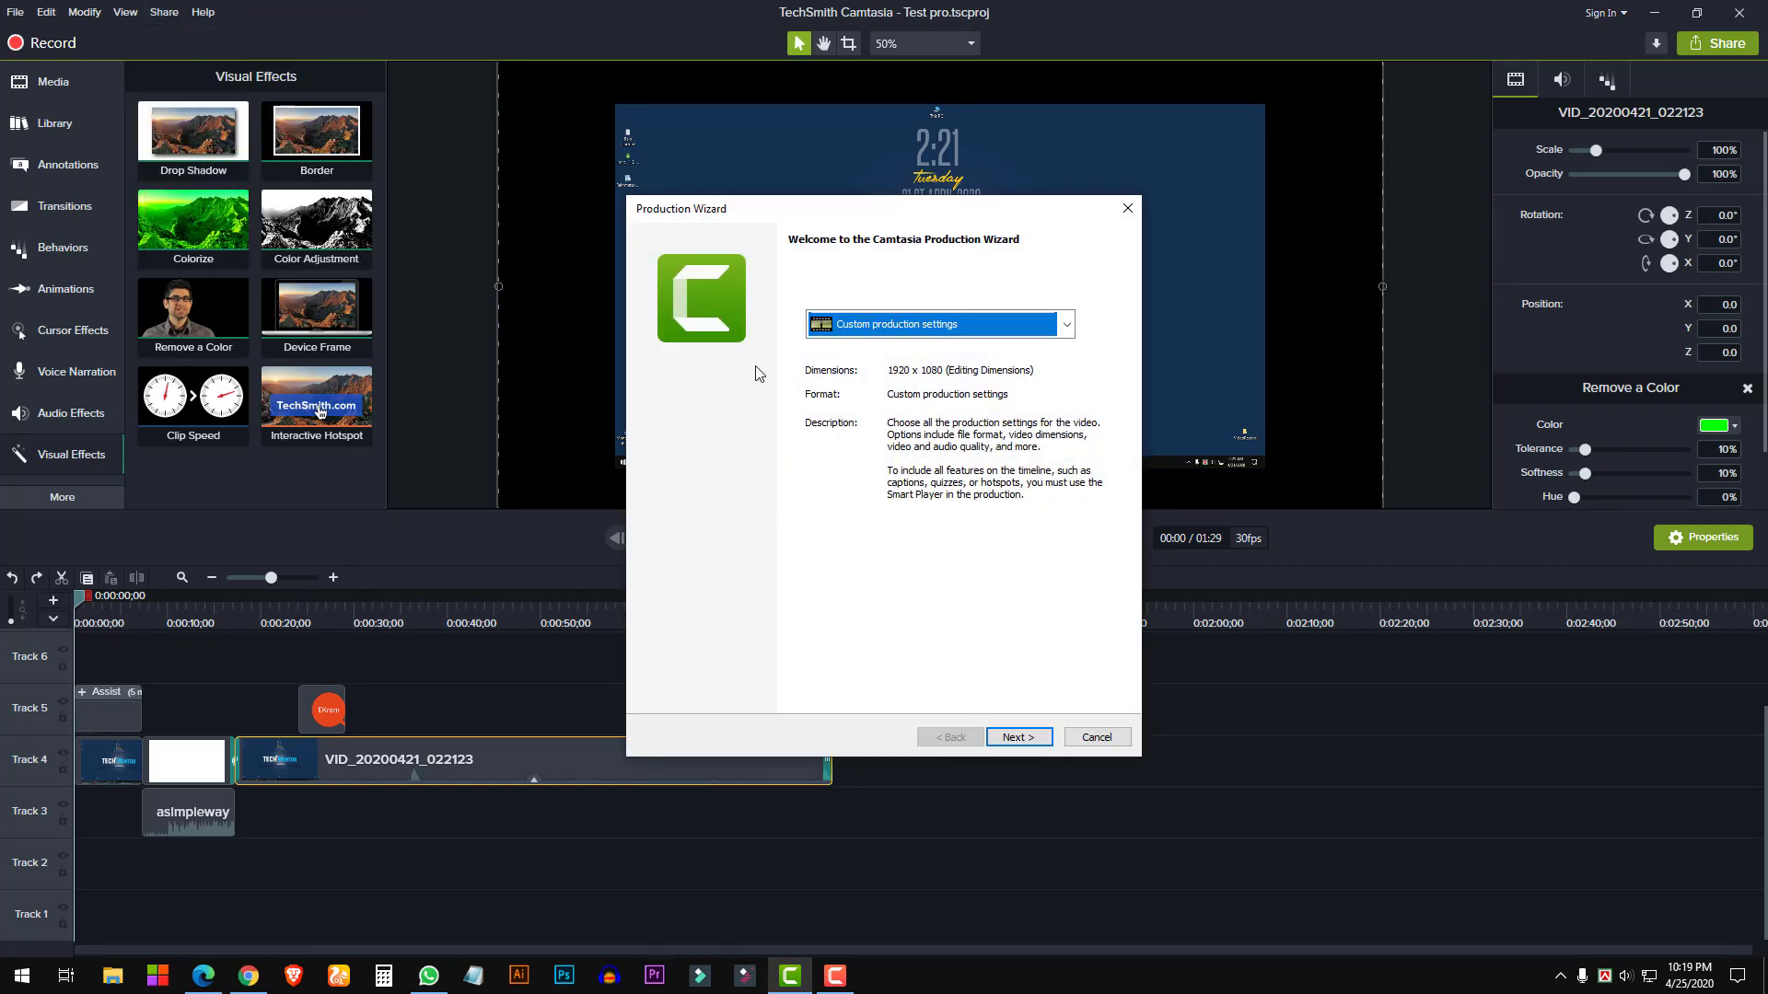
{"action": "left_click", "coordinate": [1127, 210]}
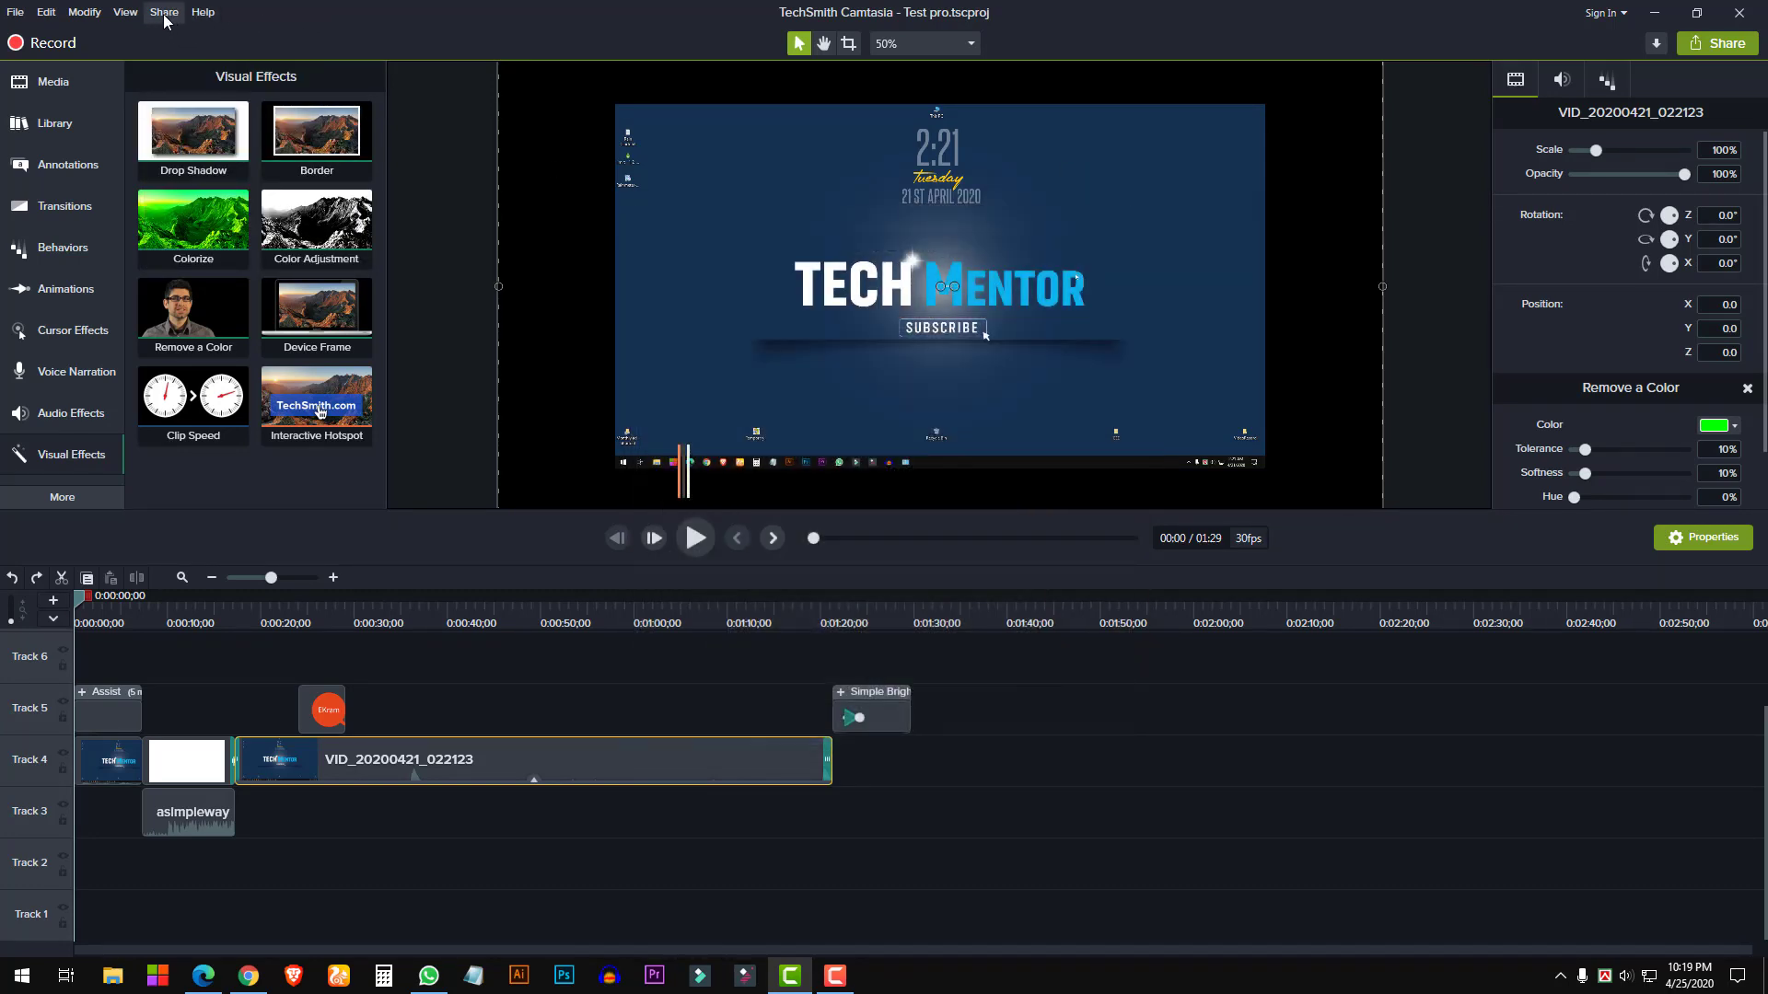
Produce the video as a local file named "Test pro" on the Desktop, using the MP4 with Smart Player (up to 1080p) preset
{"action": "left_click", "coordinate": [1698, 48]}
{"action": "left_click", "coordinate": [1530, 80]}
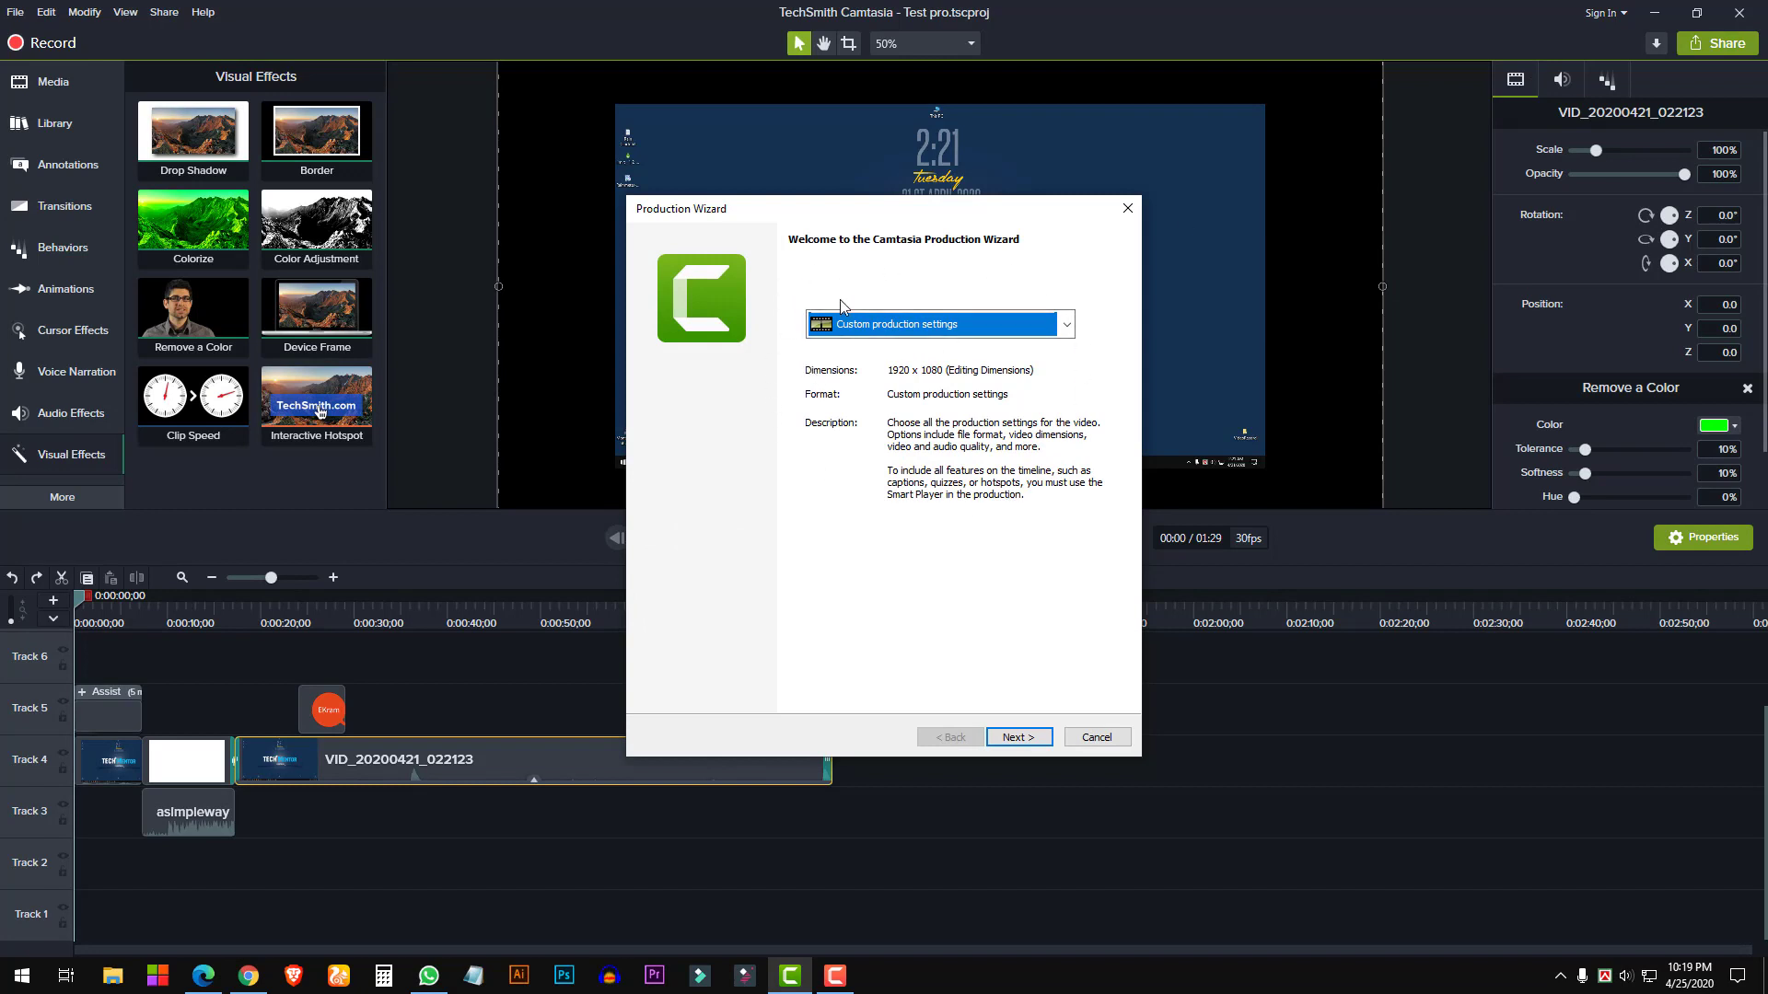
{"action": "left_click", "coordinate": [1066, 325]}
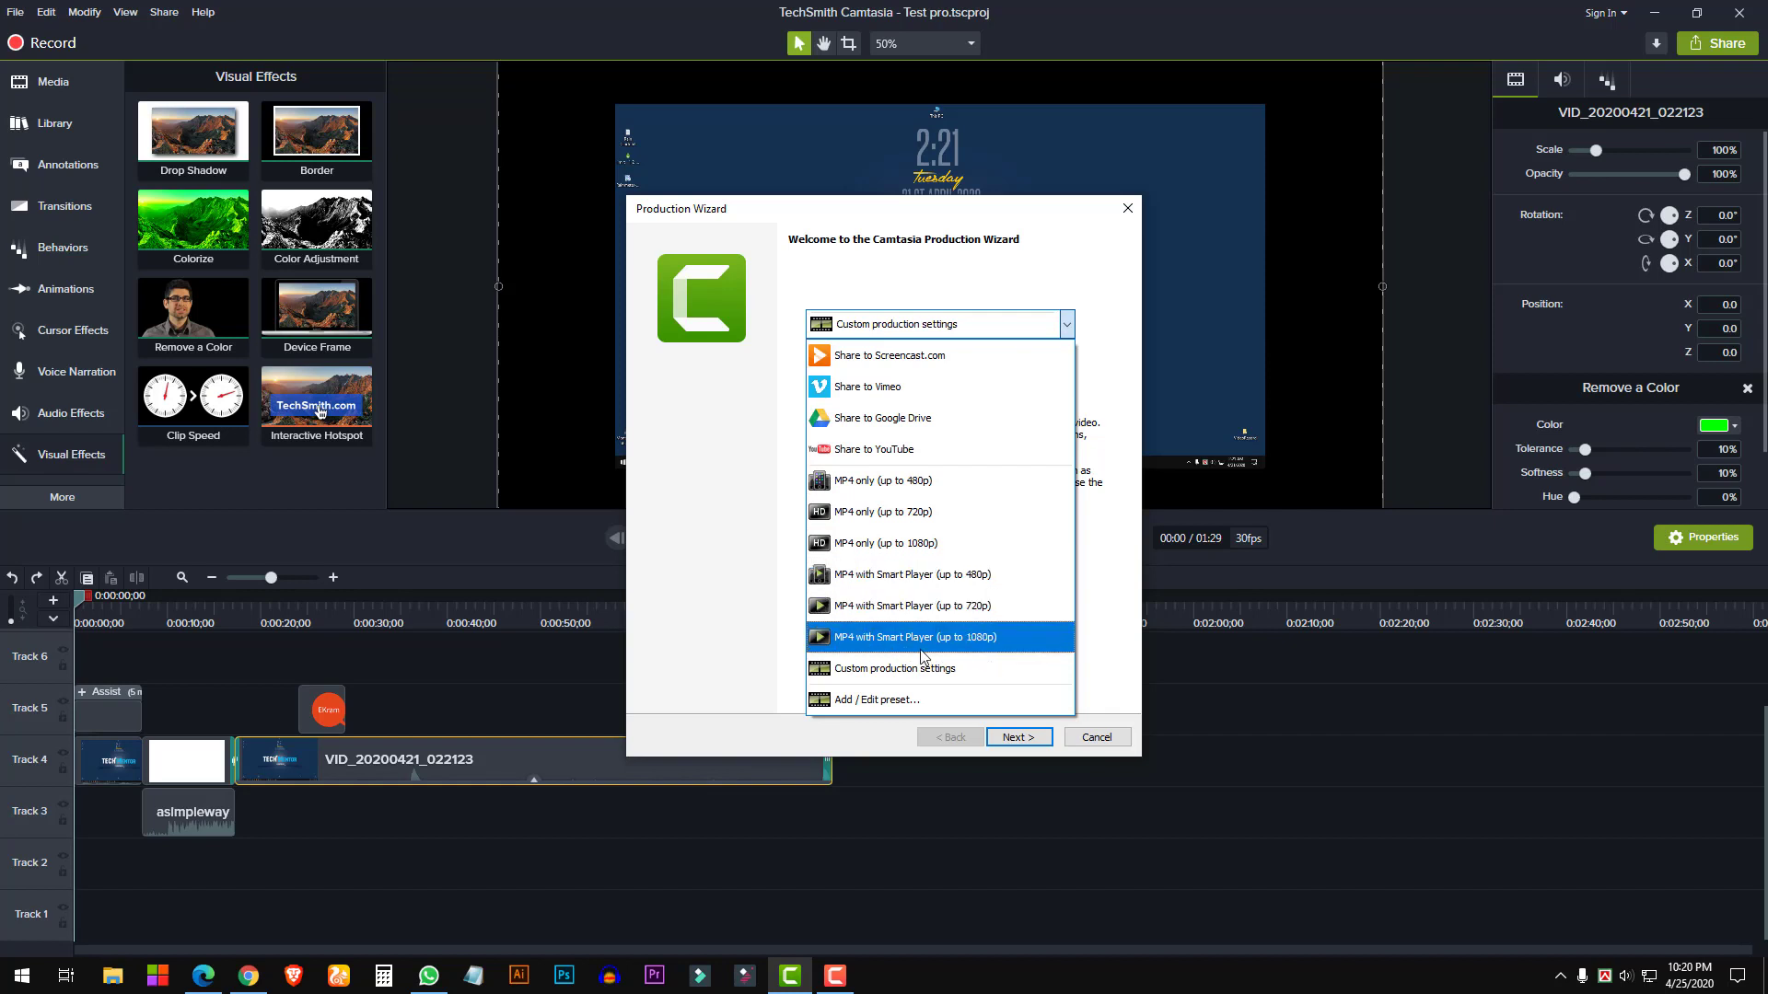
{"action": "left_click", "coordinate": [887, 644]}
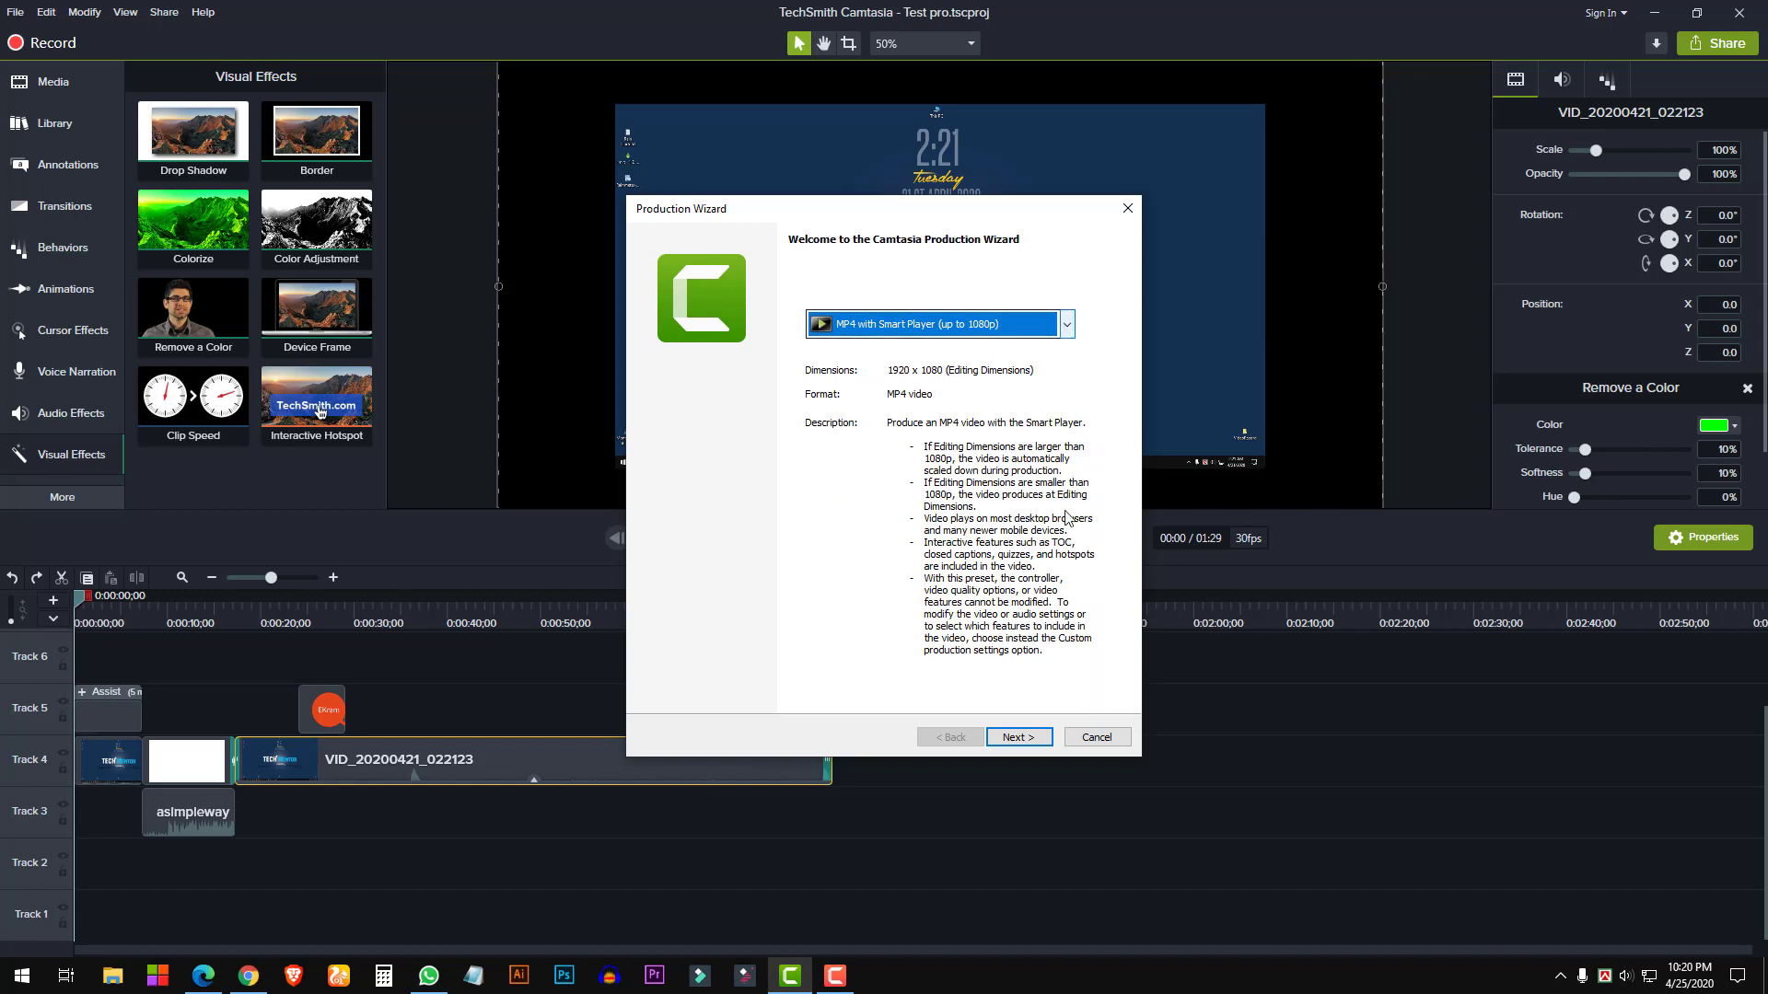
{"action": "left_click", "coordinate": [1018, 736]}
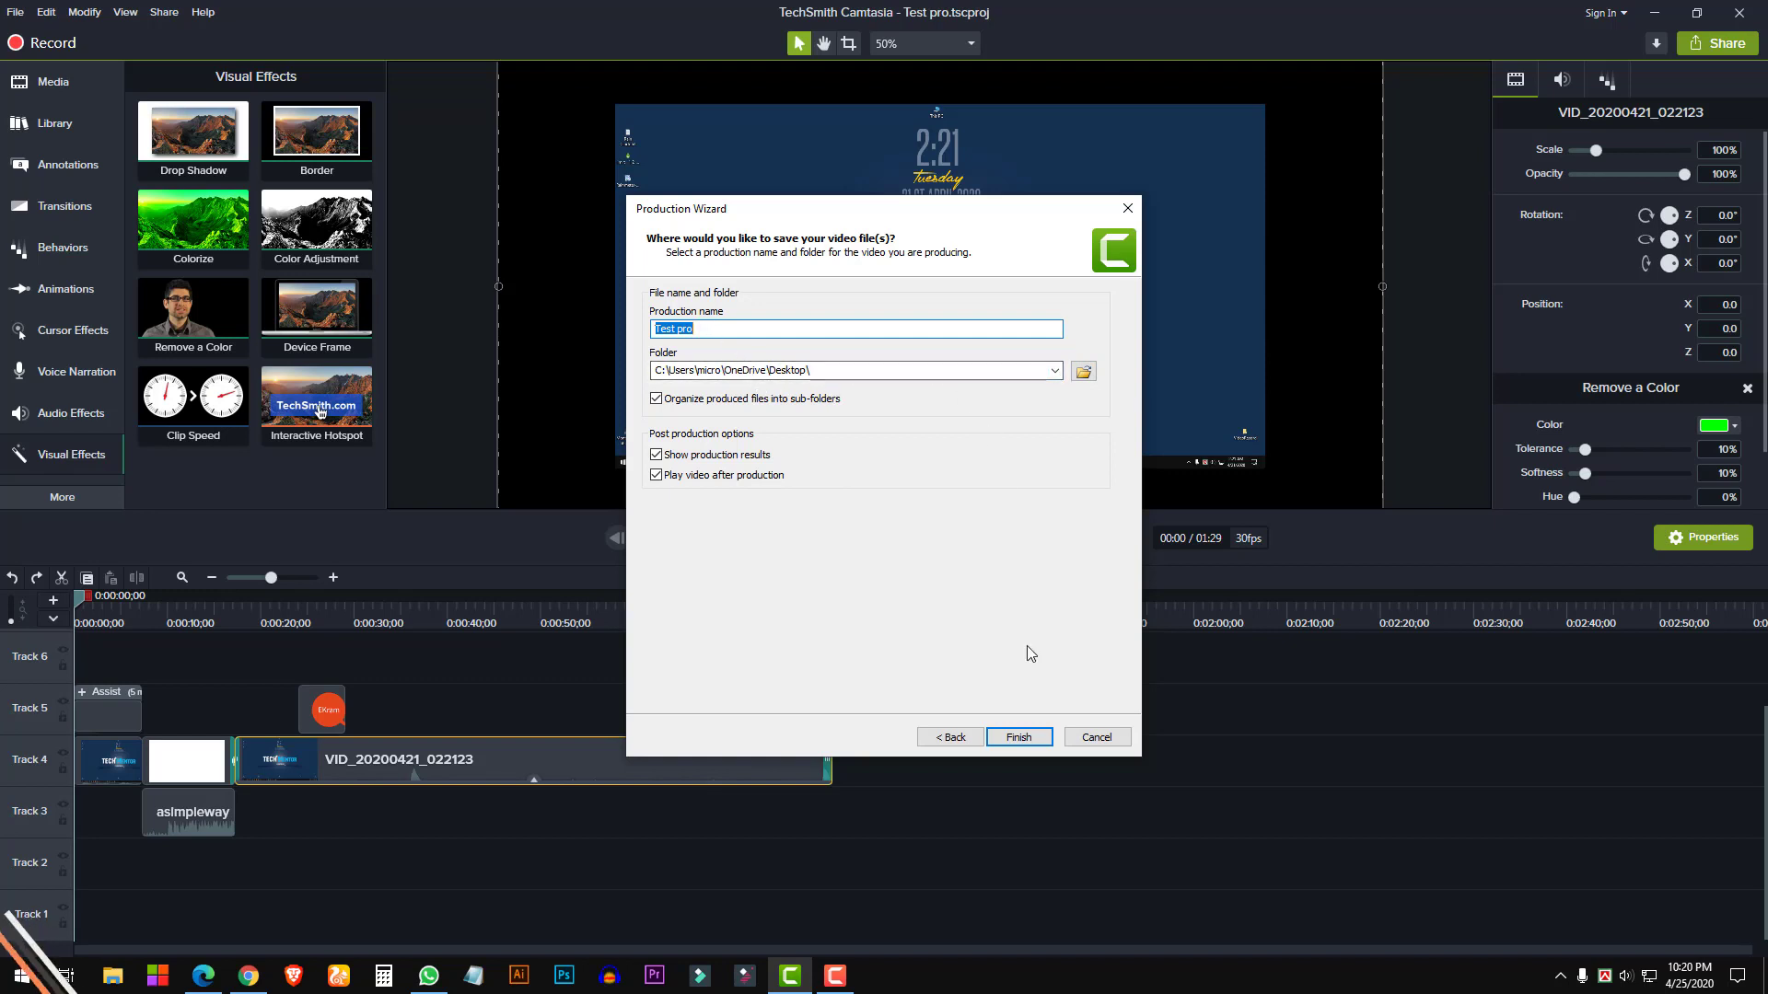
{"action": "left_click", "coordinate": [1018, 737]}
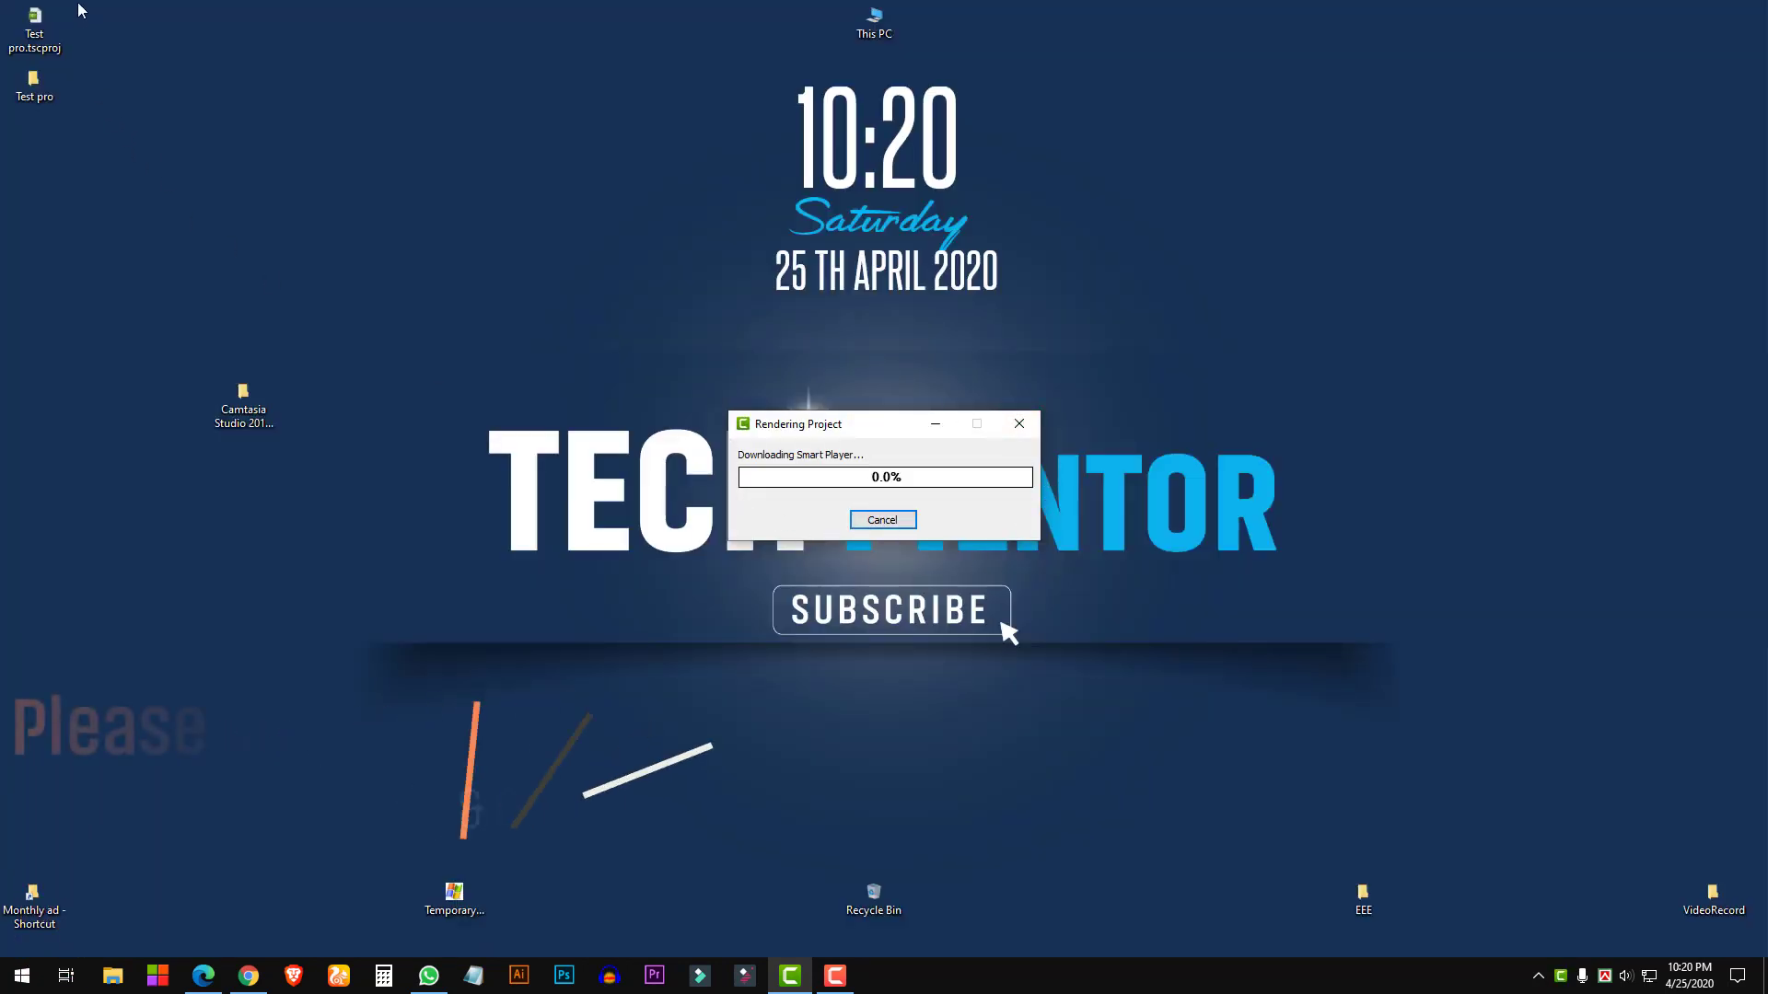
{"action": "left_click_drag", "start_coordinate": [77, 2], "coordinate": [17, 160]}
{"action": "left_click", "coordinate": [42, 96]}
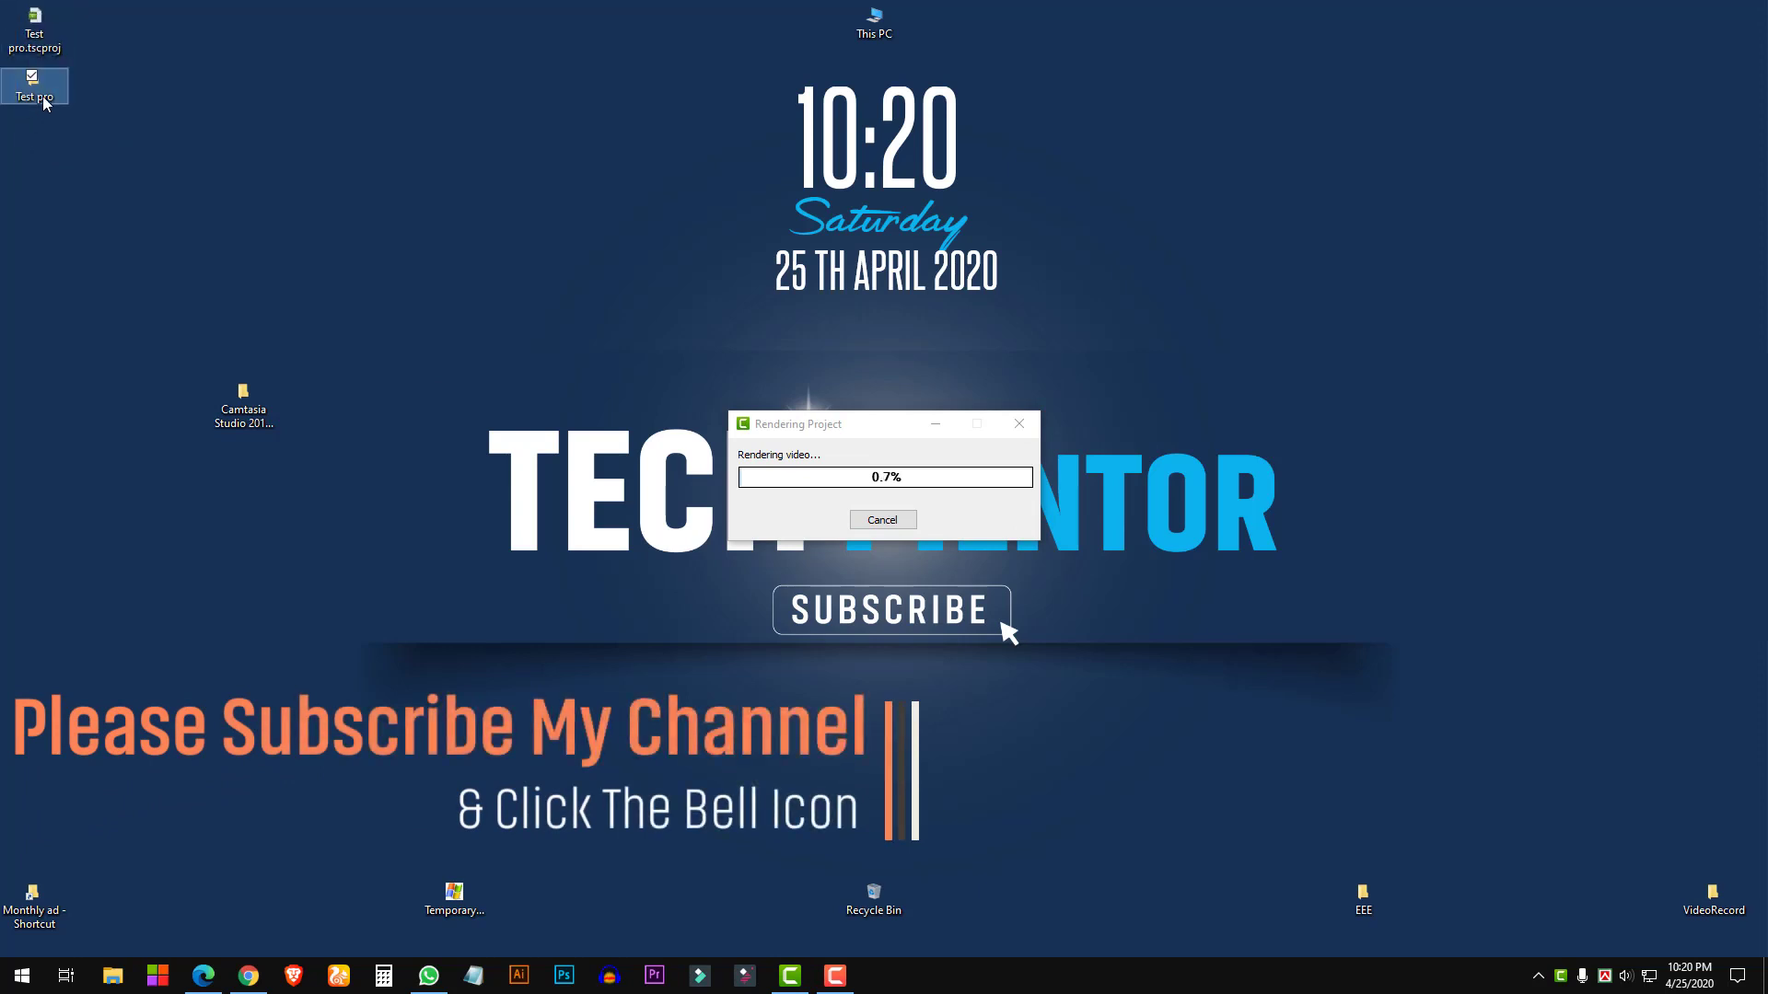
{"action": "left_click", "coordinate": [34, 28], "text": "ctrl"}
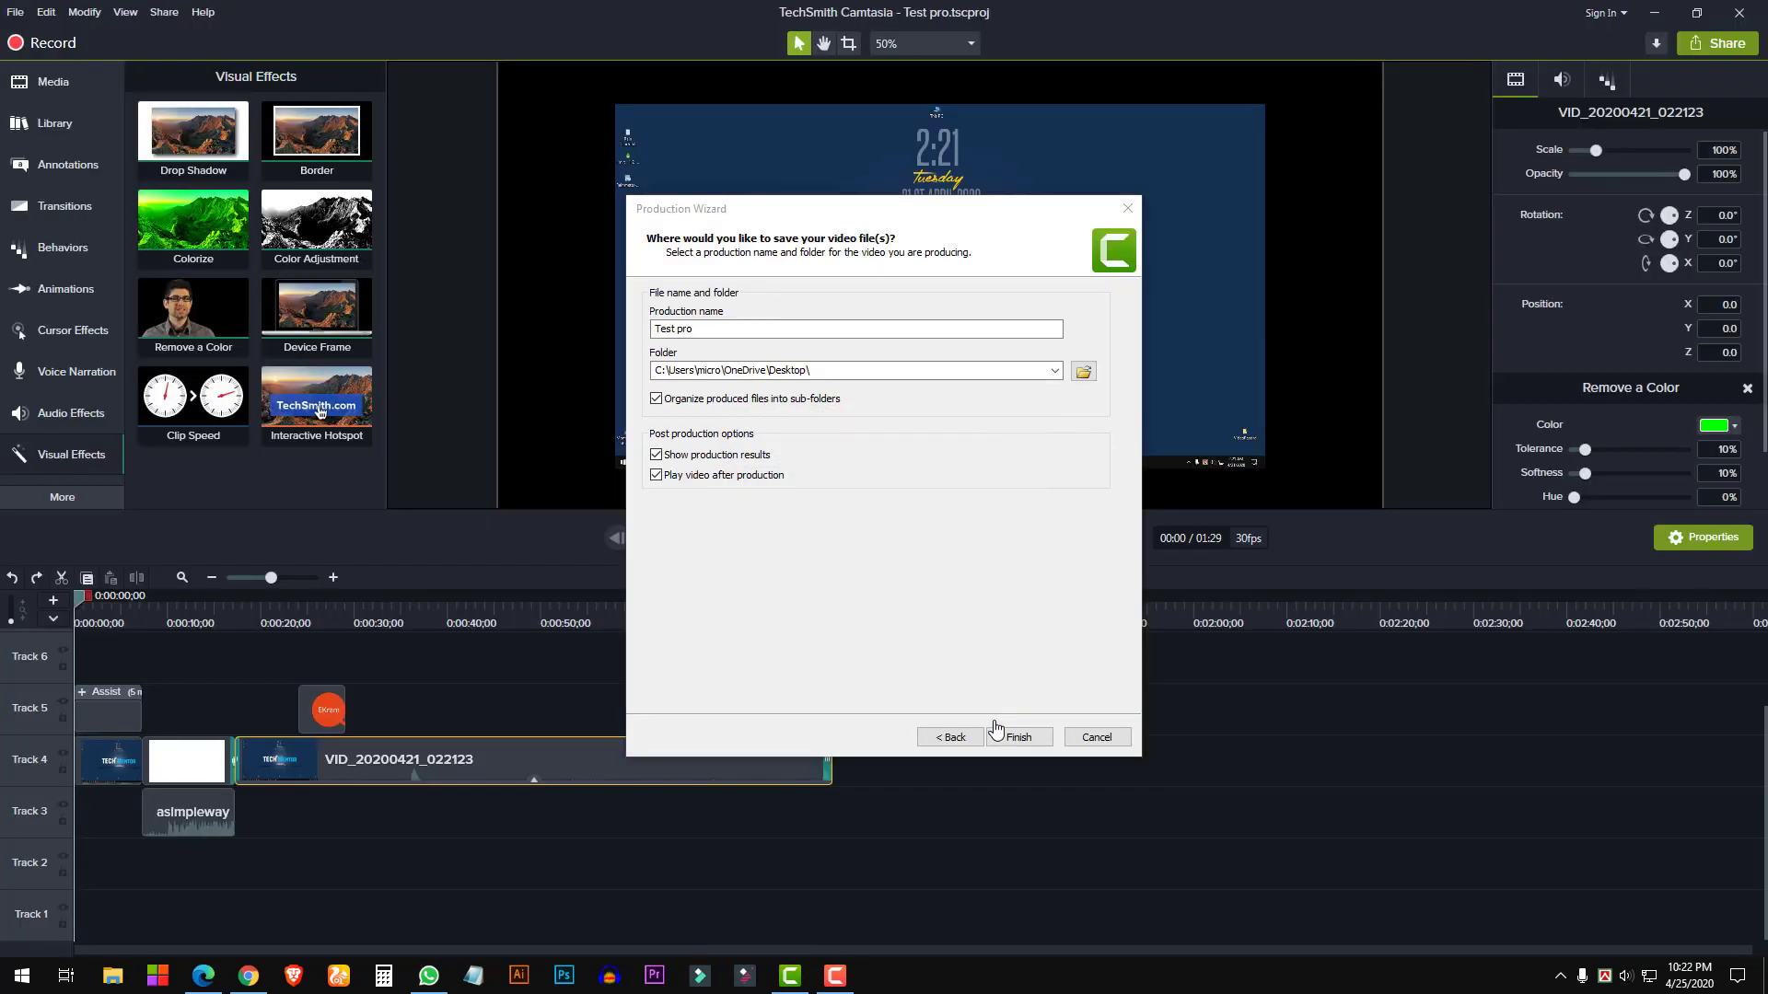
Dismiss the Production Wizard, check the produced Test pro.mp4 around the 20-second mark in the media player, and close it
{"action": "left_click", "coordinate": [1127, 210]}
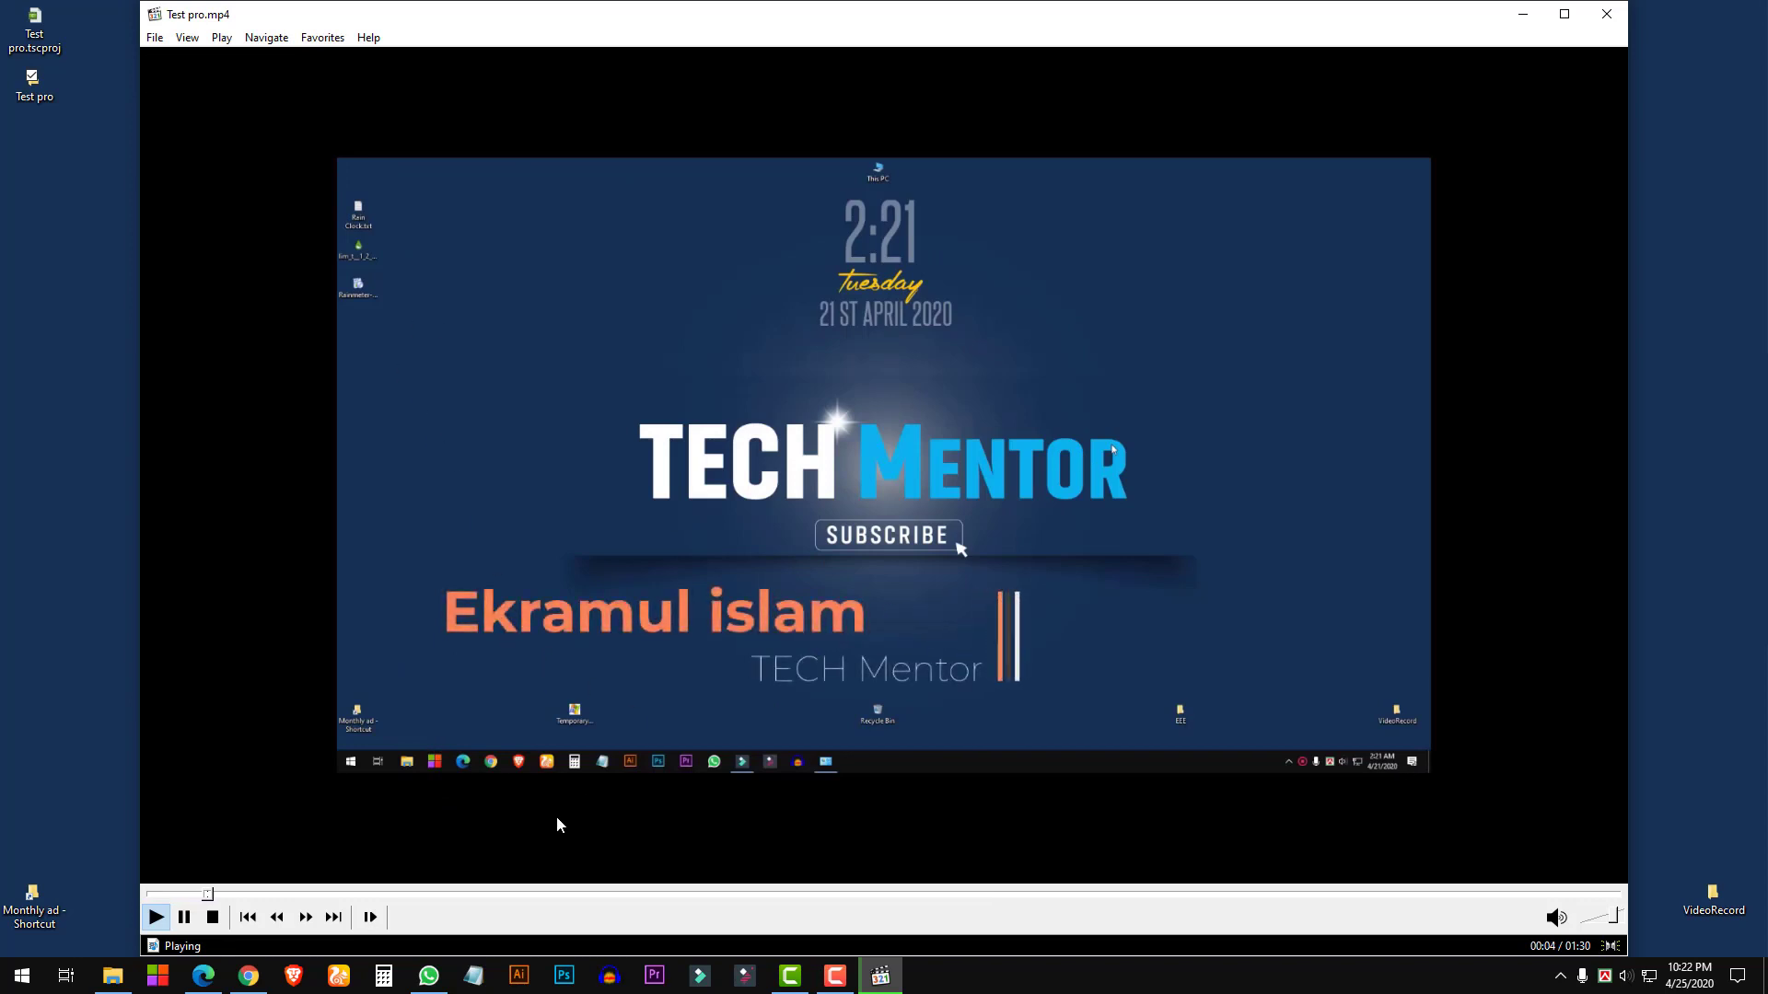
{"action": "left_click", "coordinate": [505, 895]}
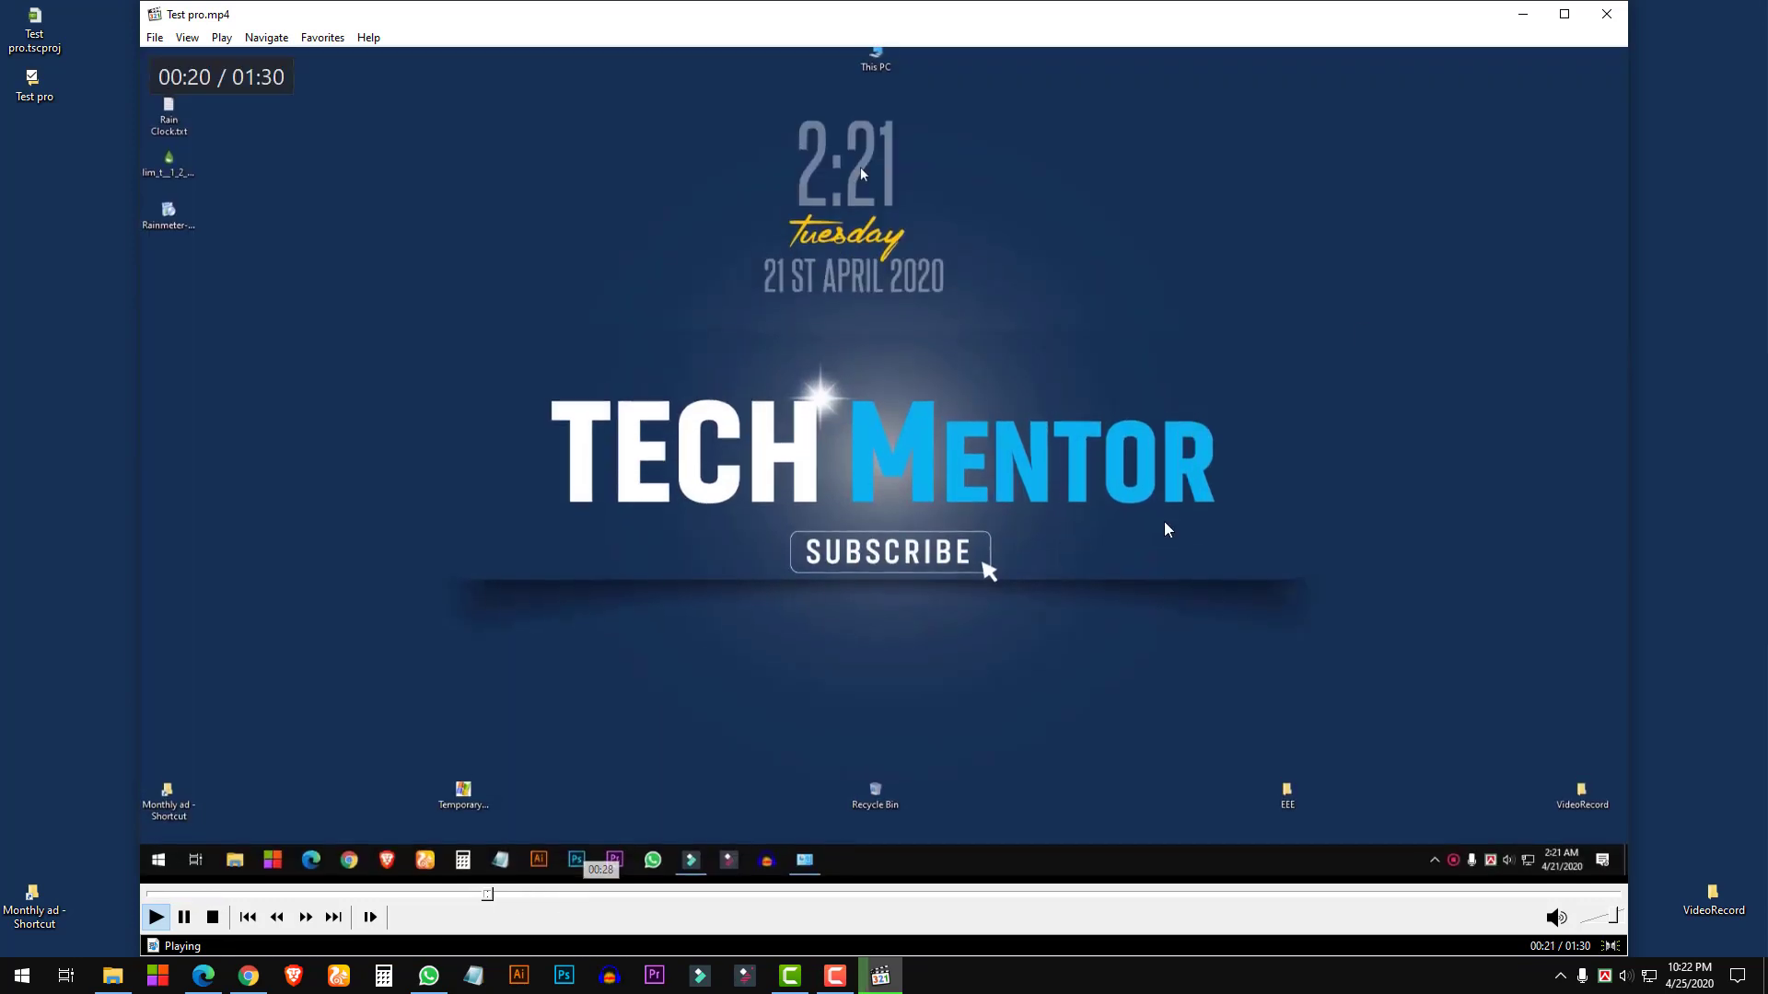
{"action": "left_click", "coordinate": [1606, 14]}
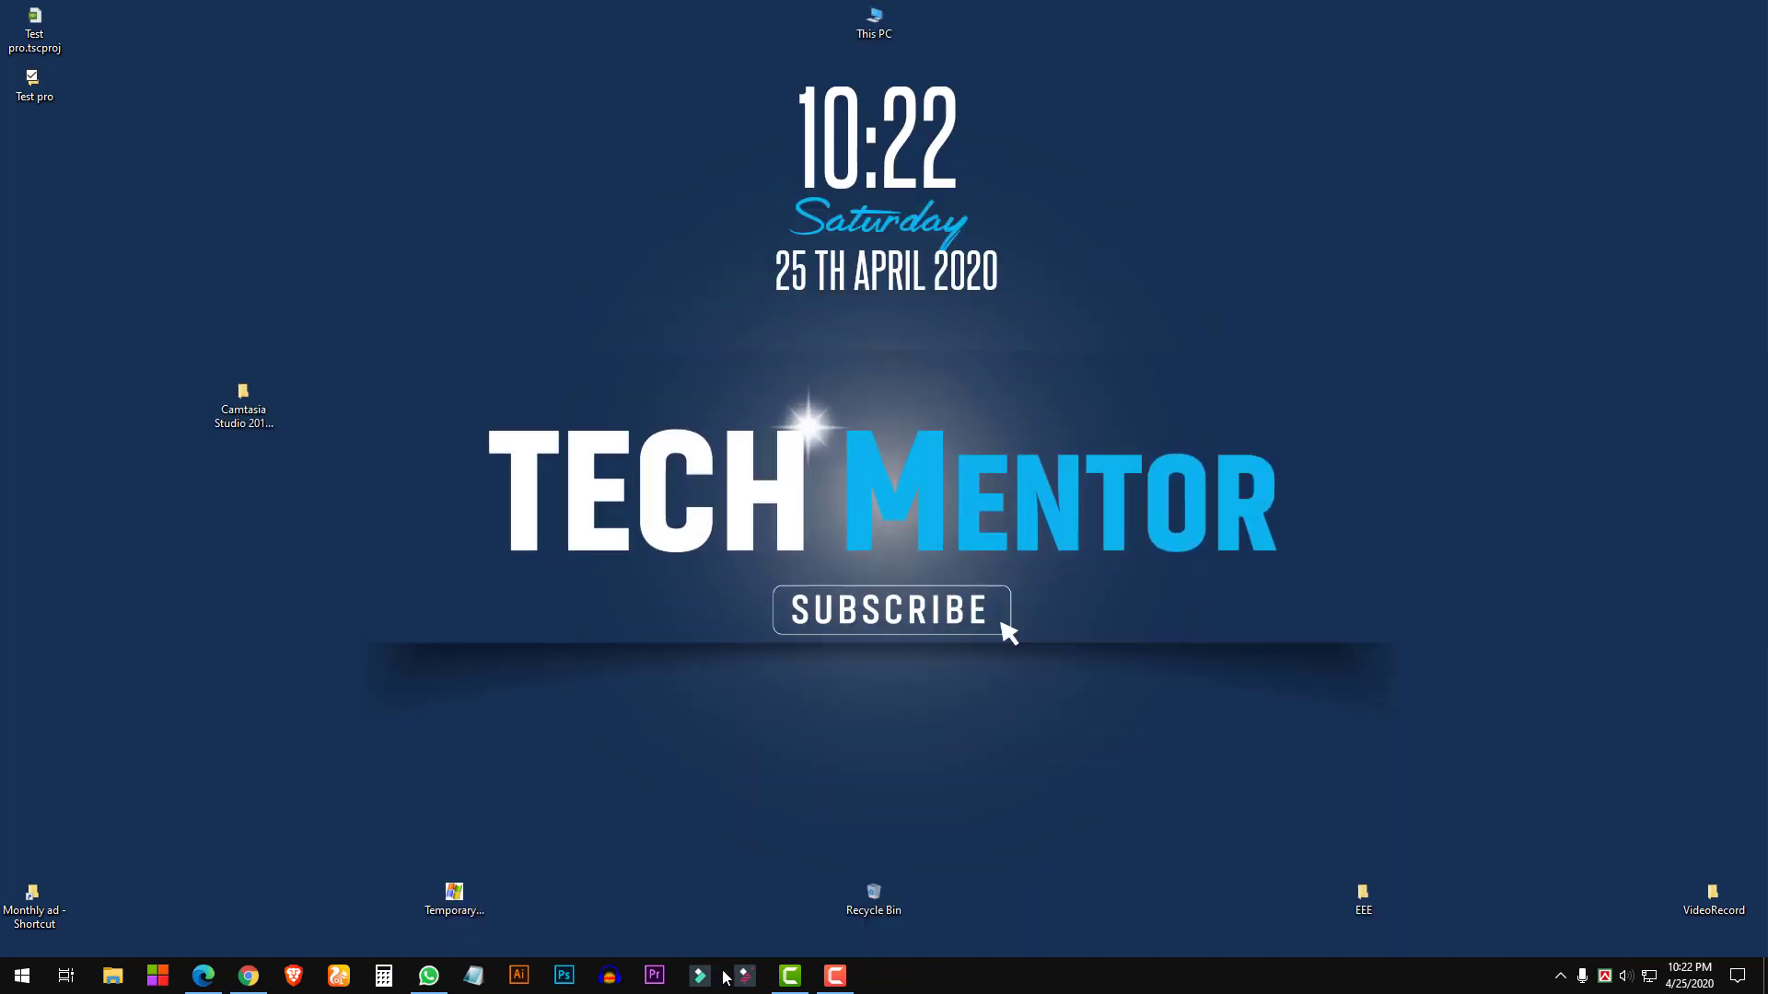
{"action": "left_click", "coordinate": [790, 976]}
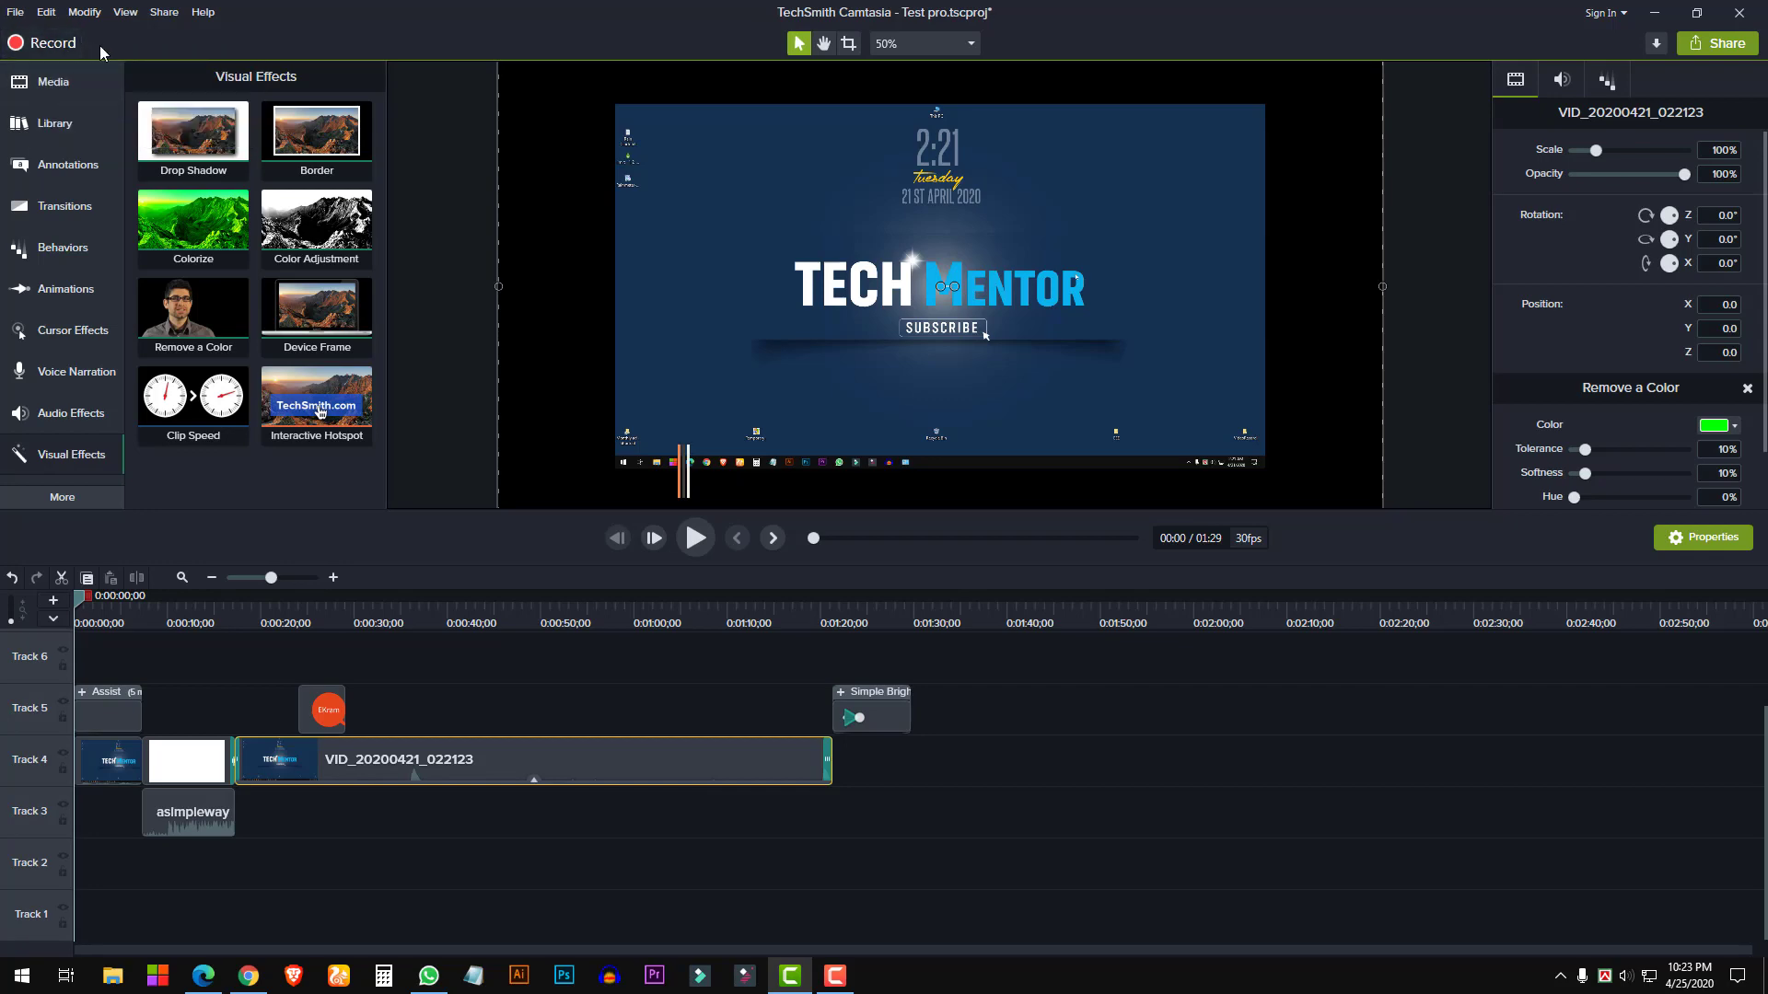
{"action": "left_click", "coordinate": [834, 976]}
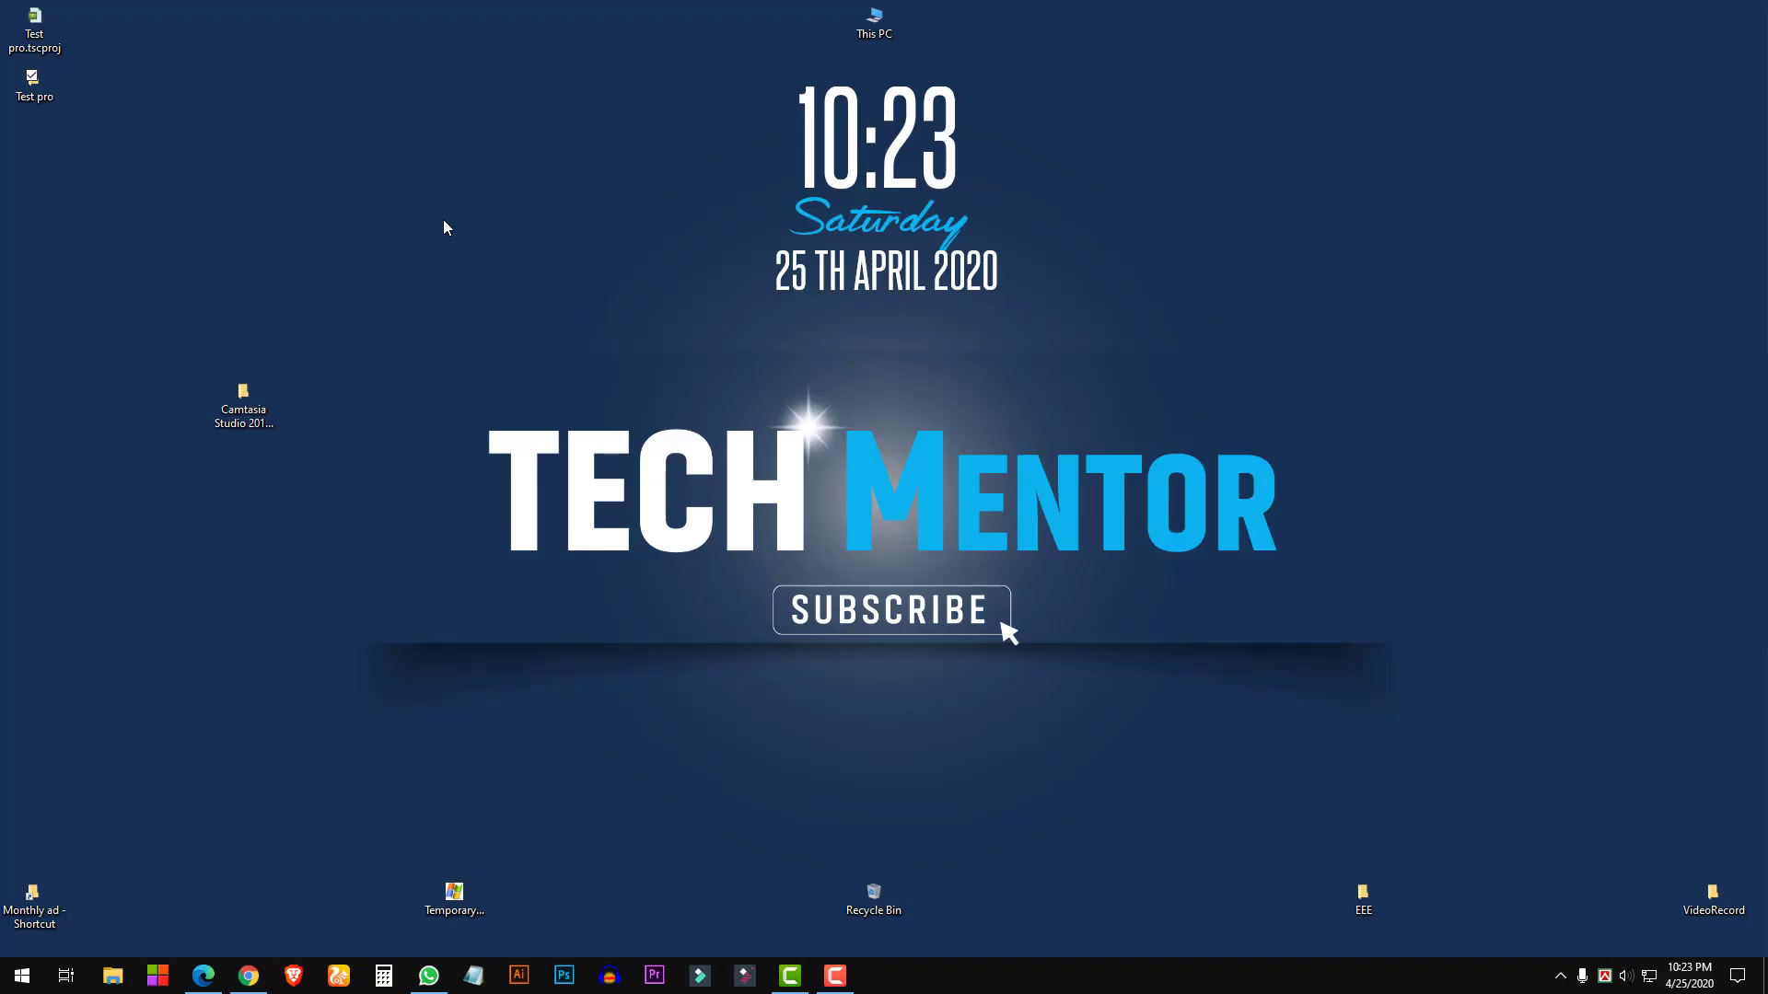